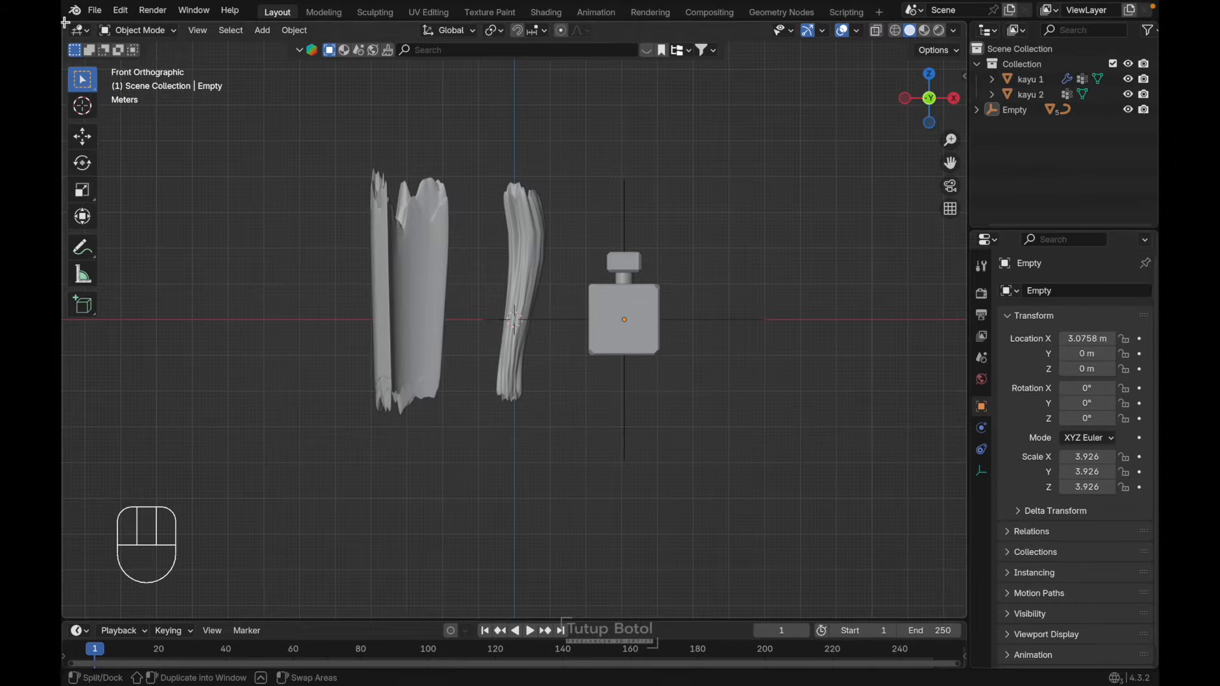
Step: Split the 3D viewport vertically into two views and add a camera to the scene
drag(66, 24, 300, 45)
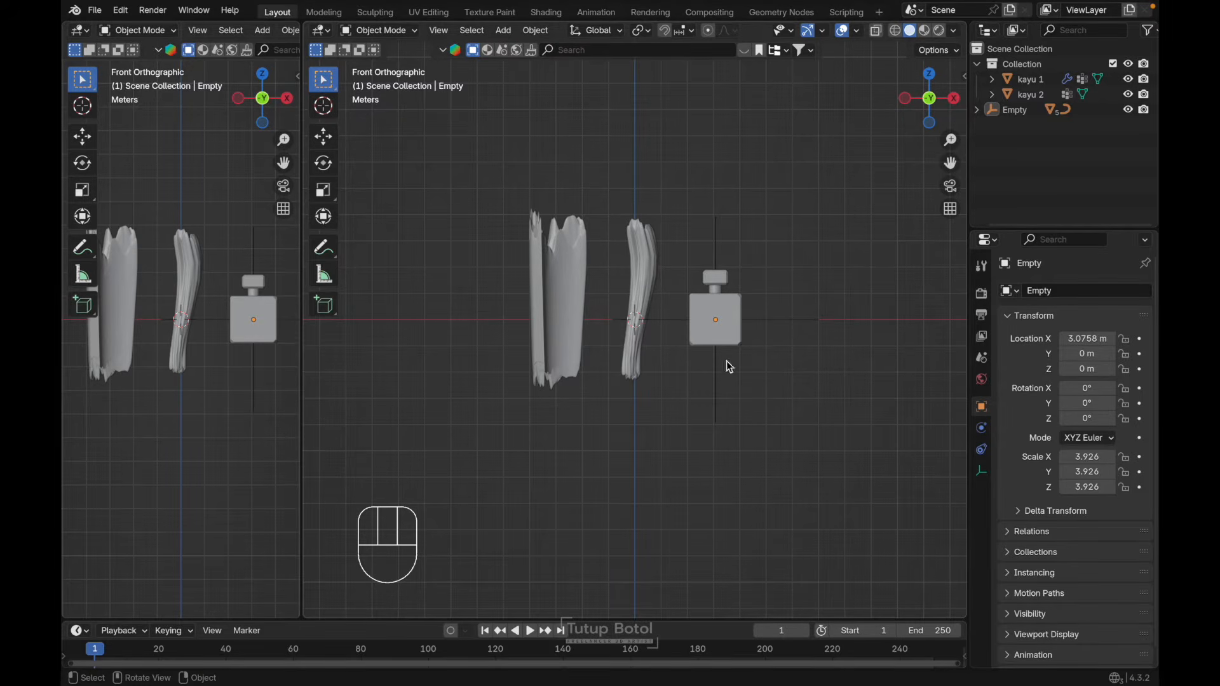
key(shift+a)
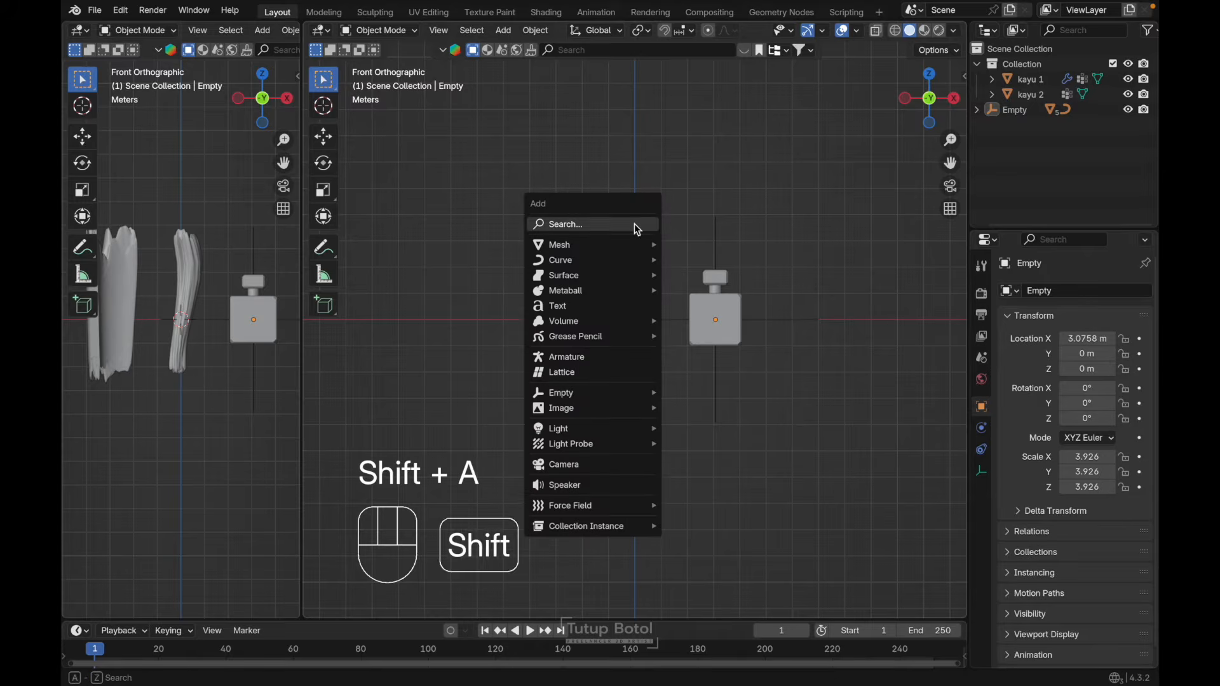
mouse_move(559, 413)
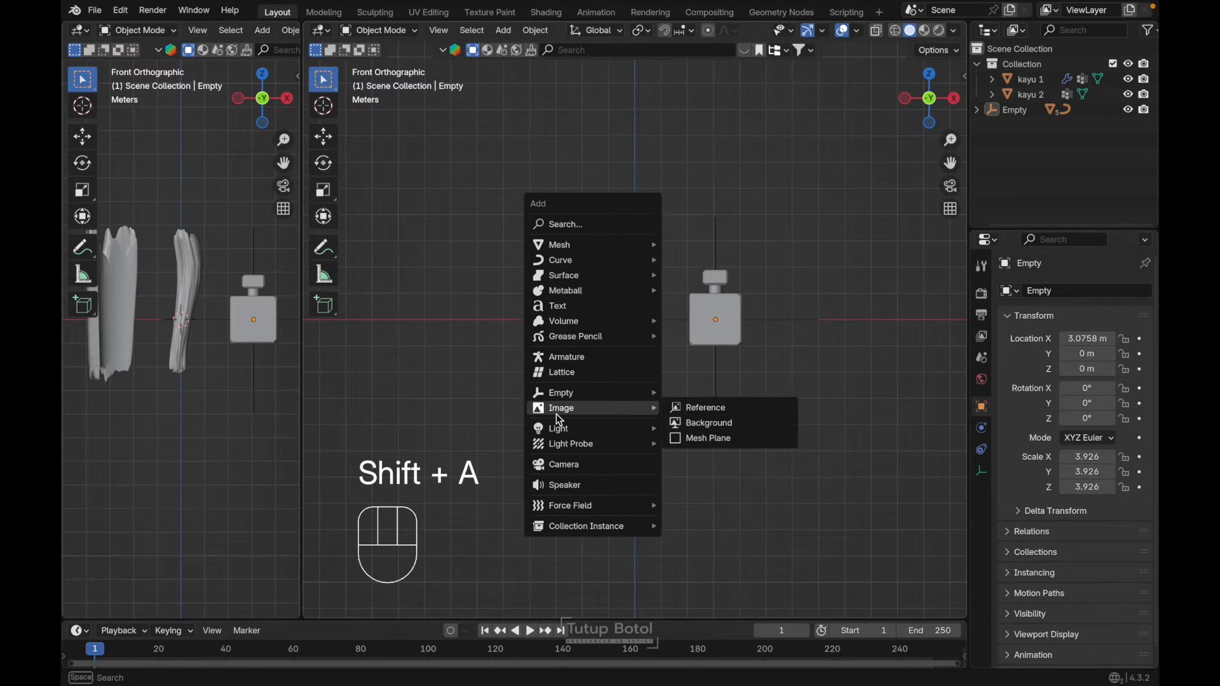
click(559, 464)
Step: From the right-side view, move the camera along the Y axis to about -15.8 m, in front of the objects
key(grave)
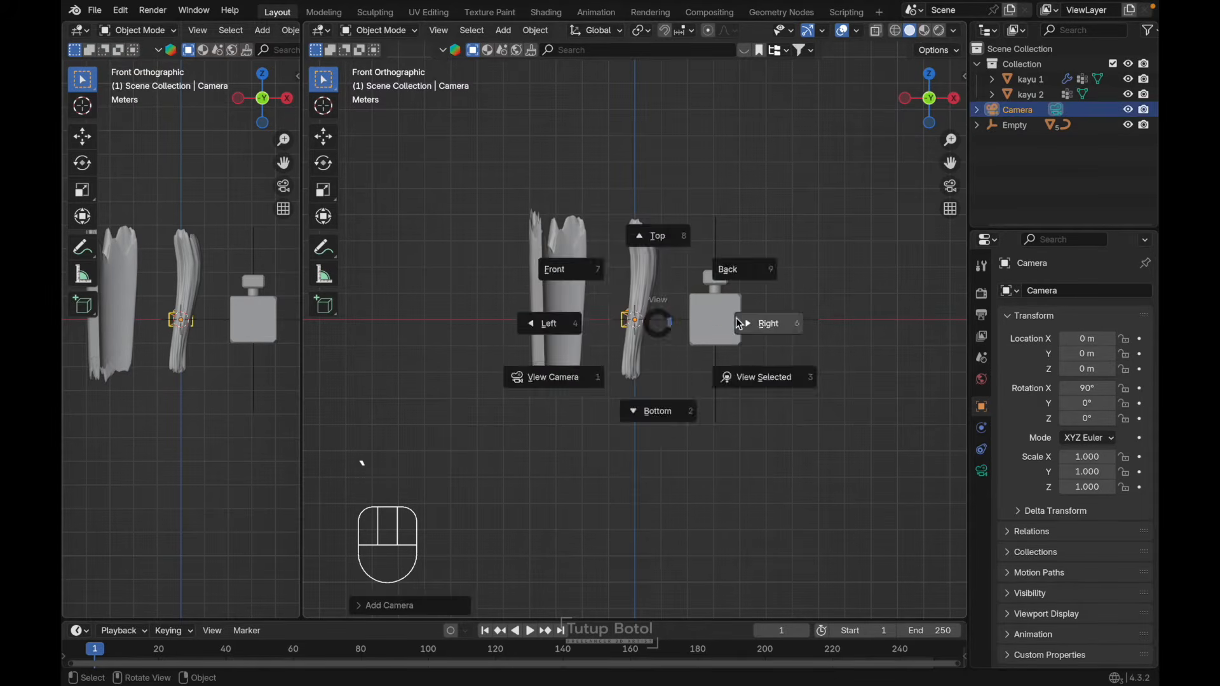
click(736, 318)
scroll(782, 324, down, 2)
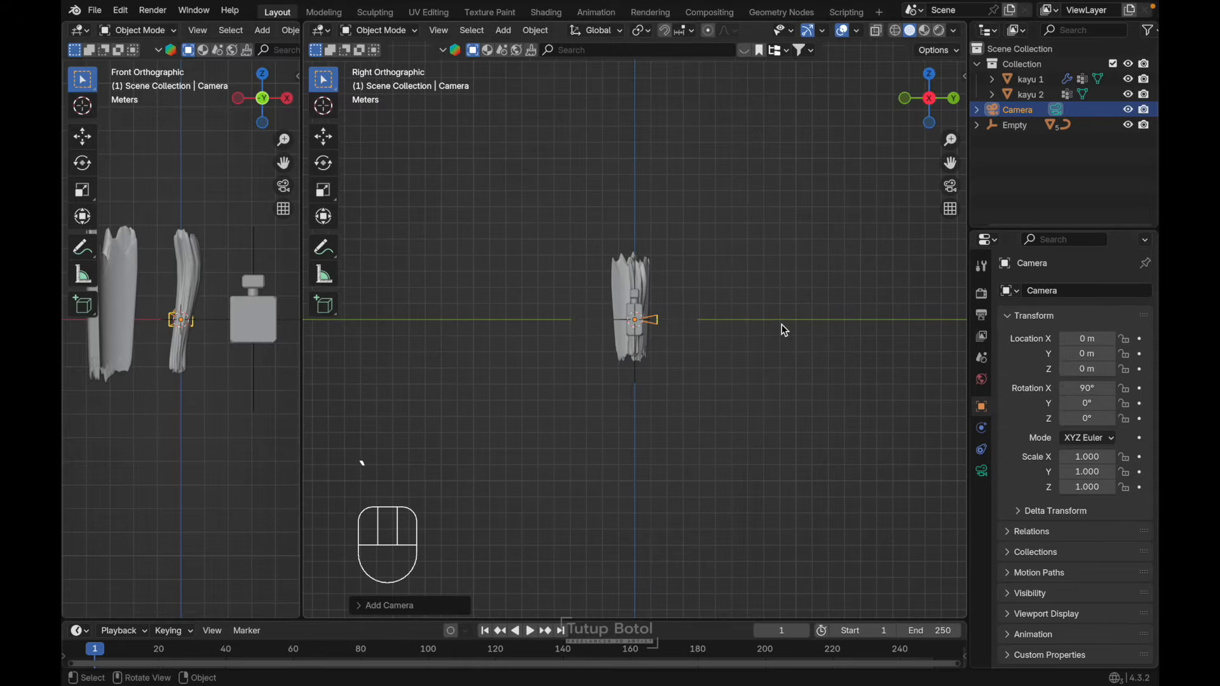
key(g)
key(y)
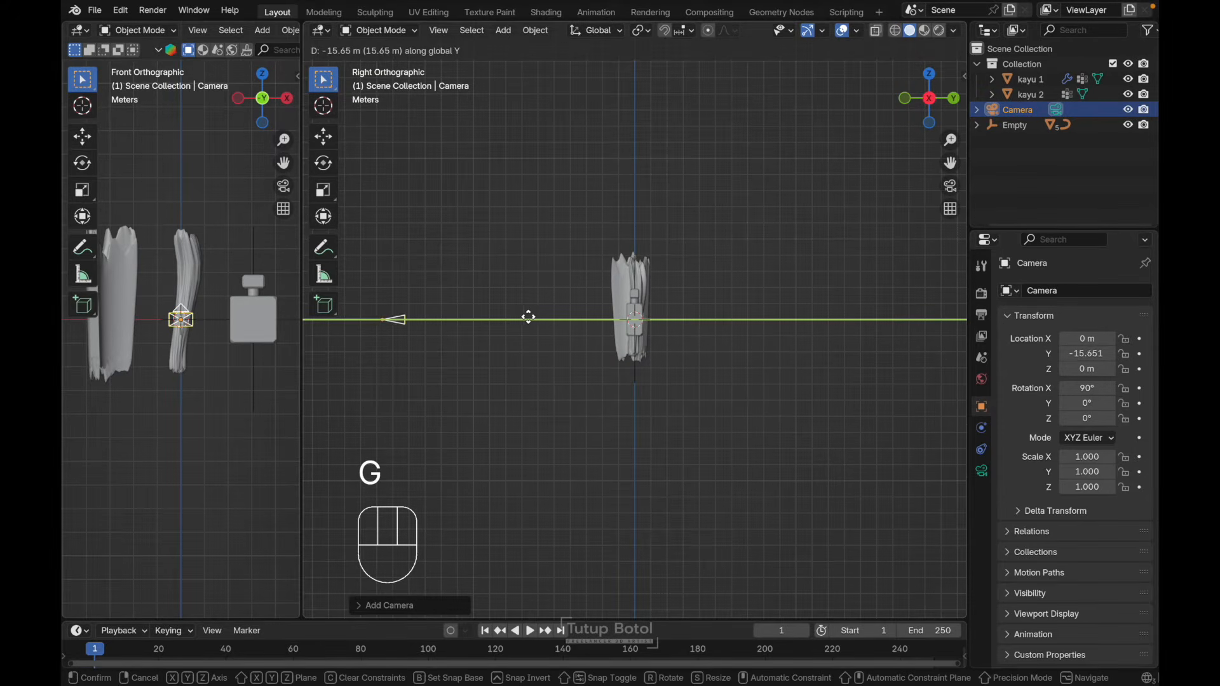
click(530, 322)
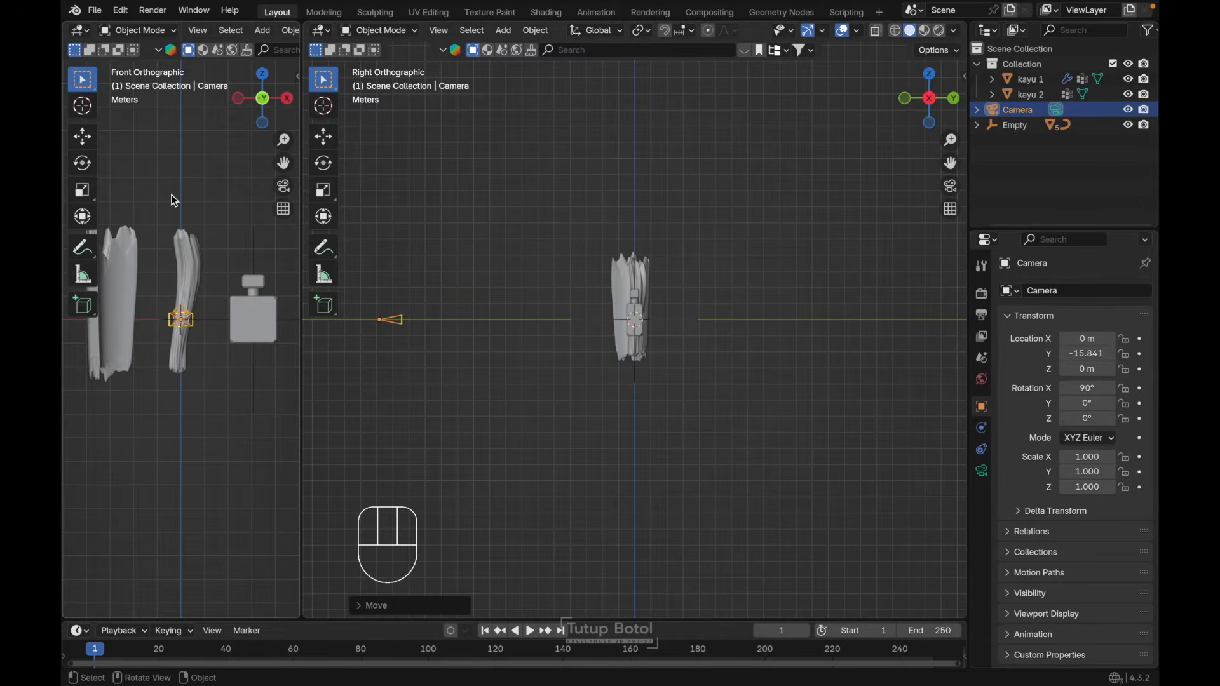
Step: Switch the narrow viewport to the camera view and hide its toolbar, overlays and gizmos
scroll(223, 32, down, 5)
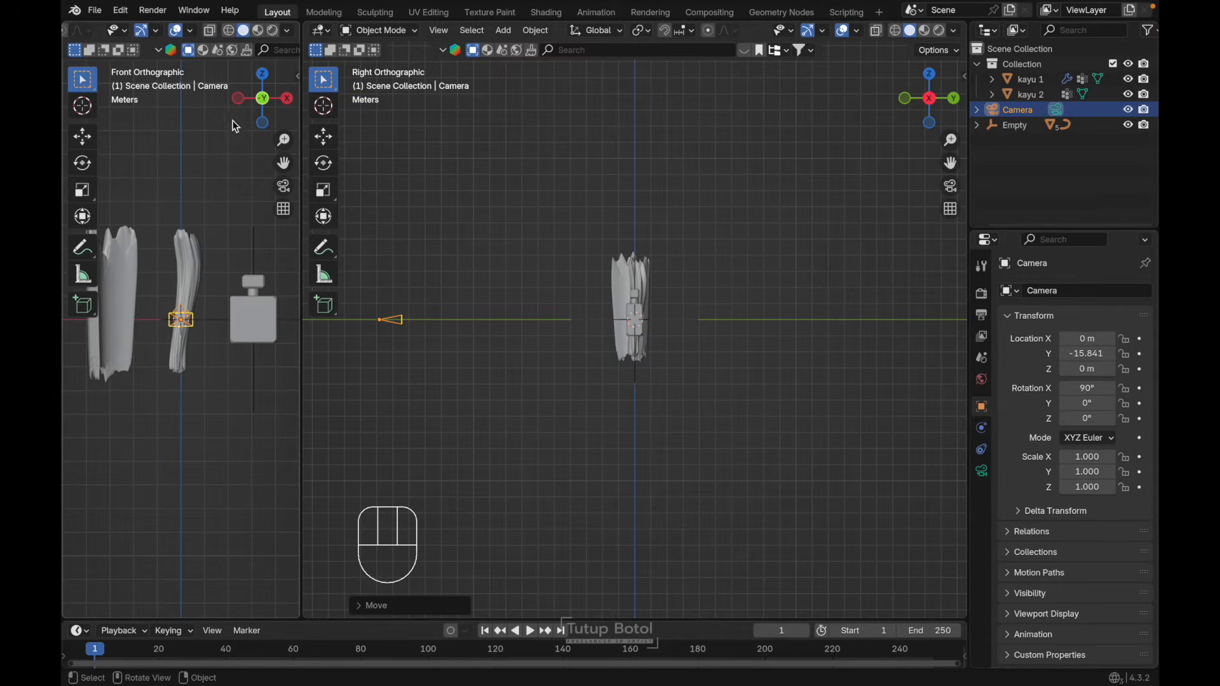
key(grave)
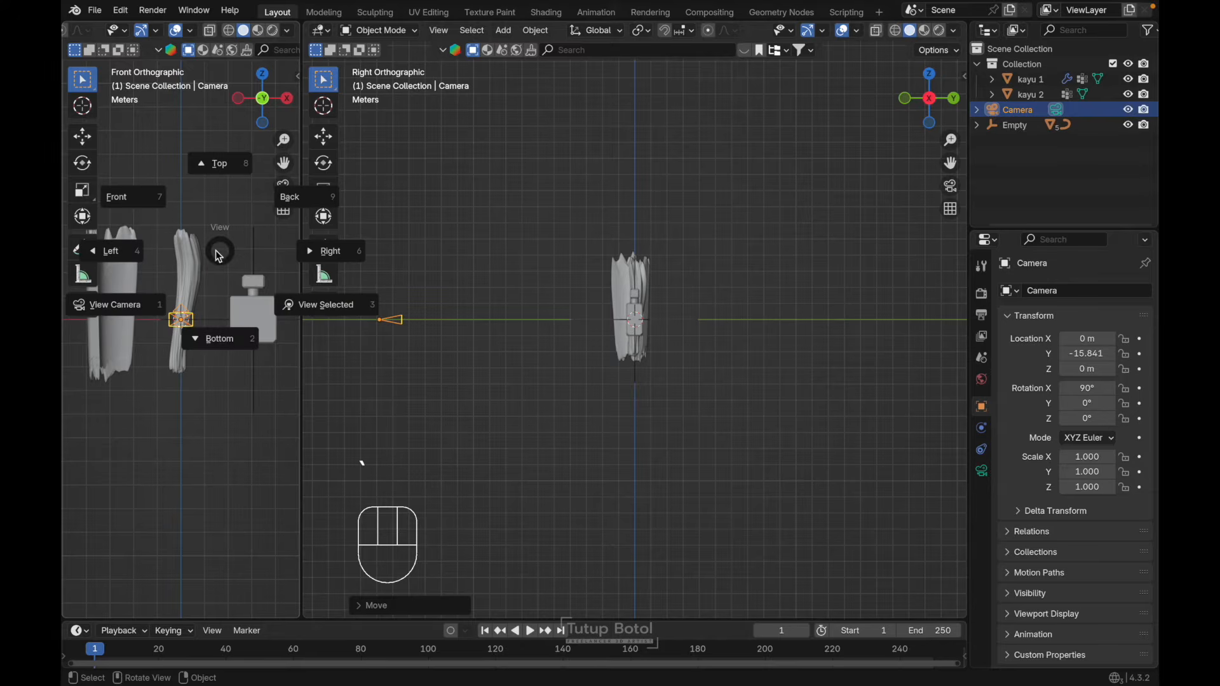
click(157, 311)
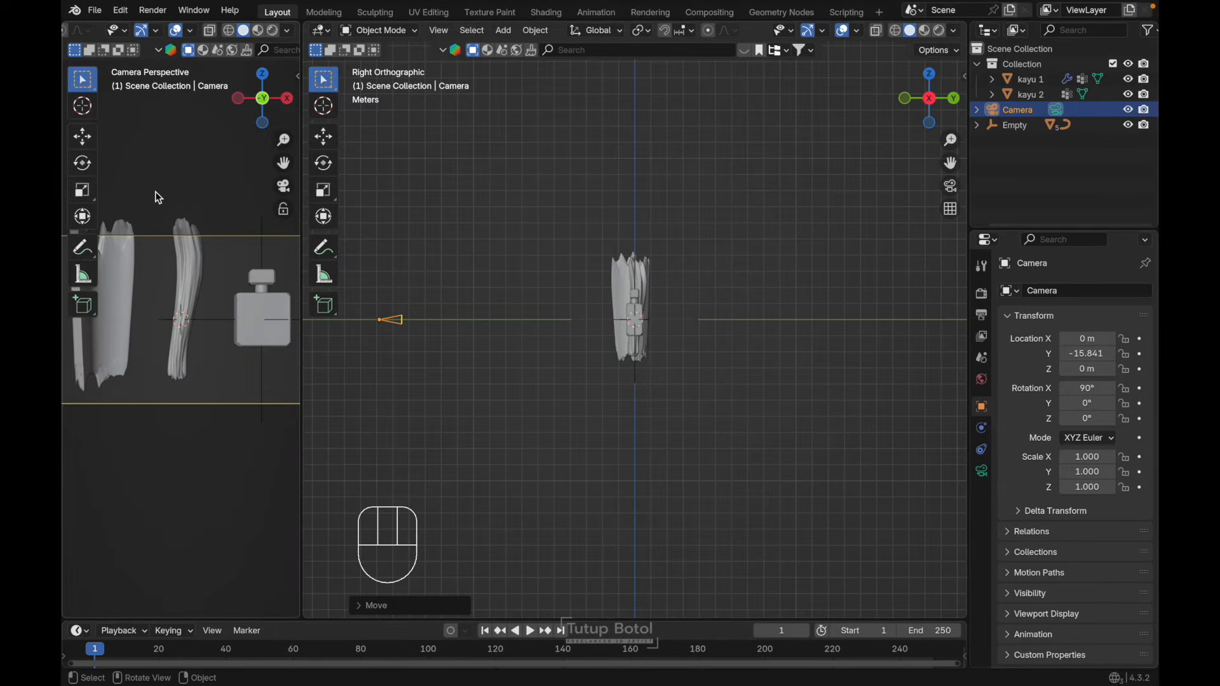
key(t)
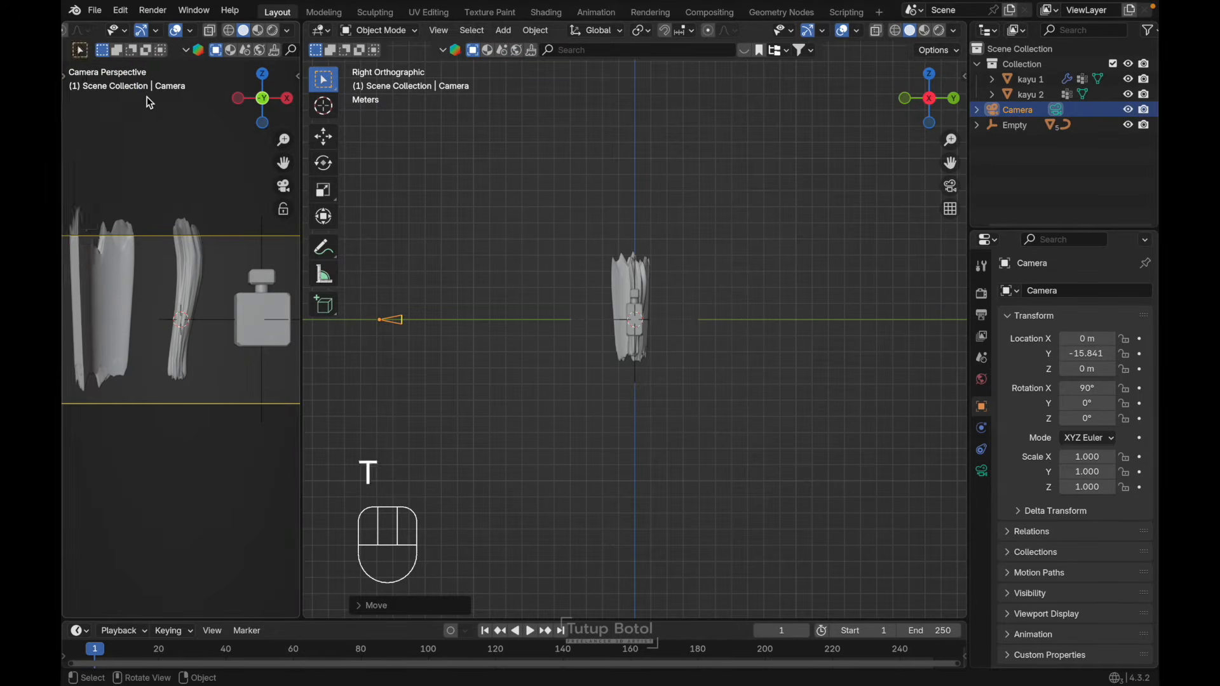
click(178, 32)
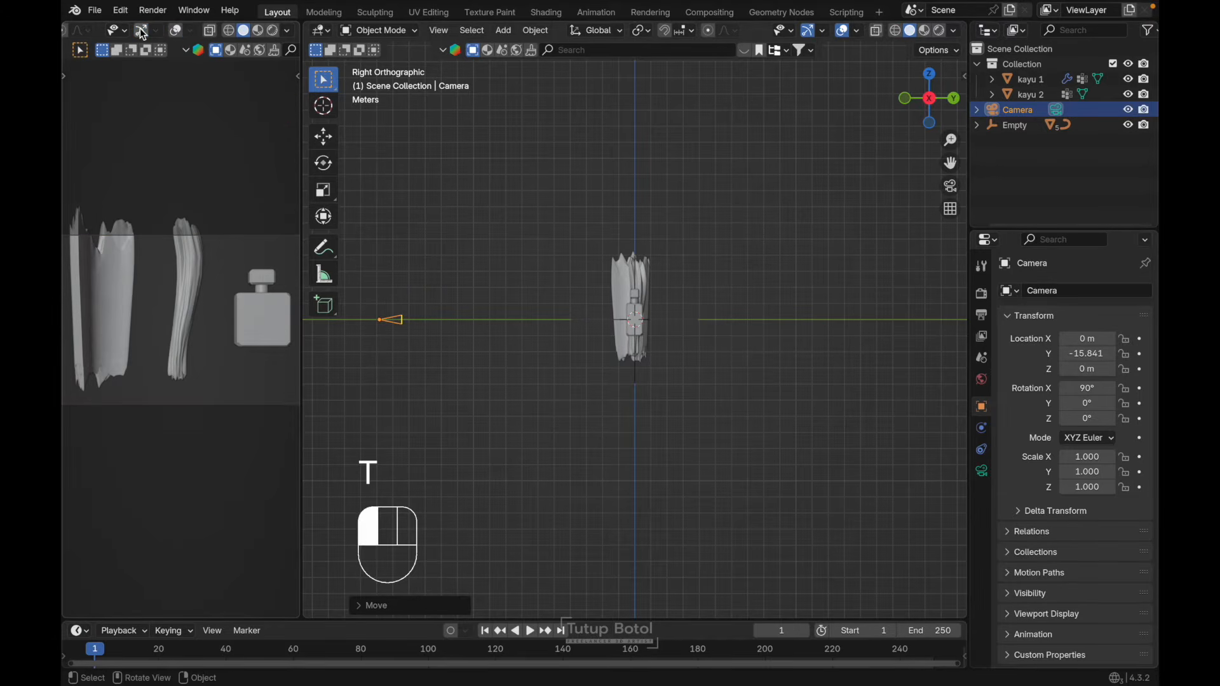
Step: Change the scene's render engine to Cycles
click(983, 294)
click(1119, 293)
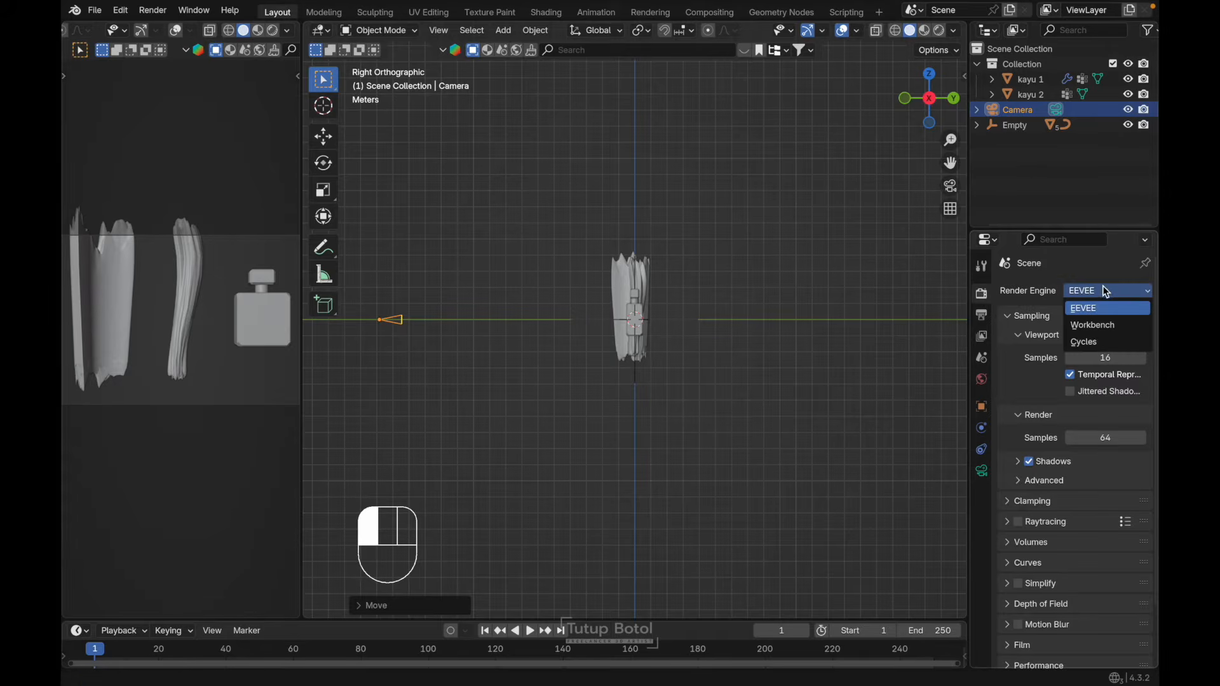
click(1102, 342)
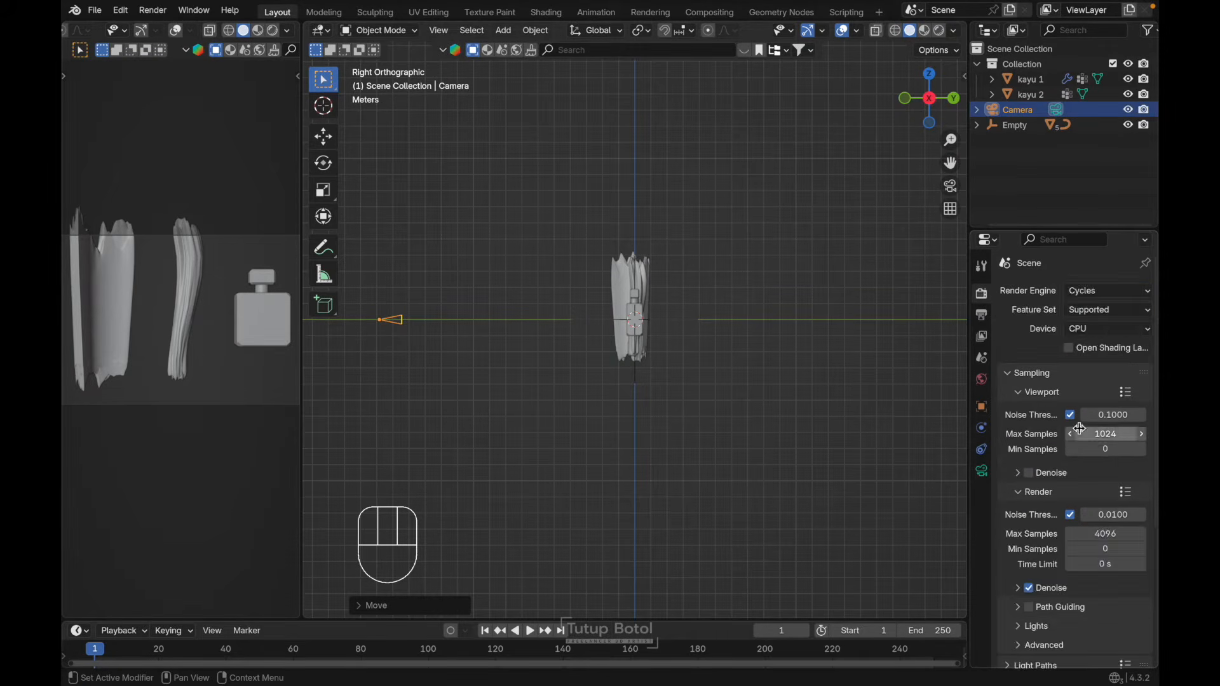
Step: Set the colour management view transform to Filmic and the look to High Contrast
scroll(1083, 434, down, 5)
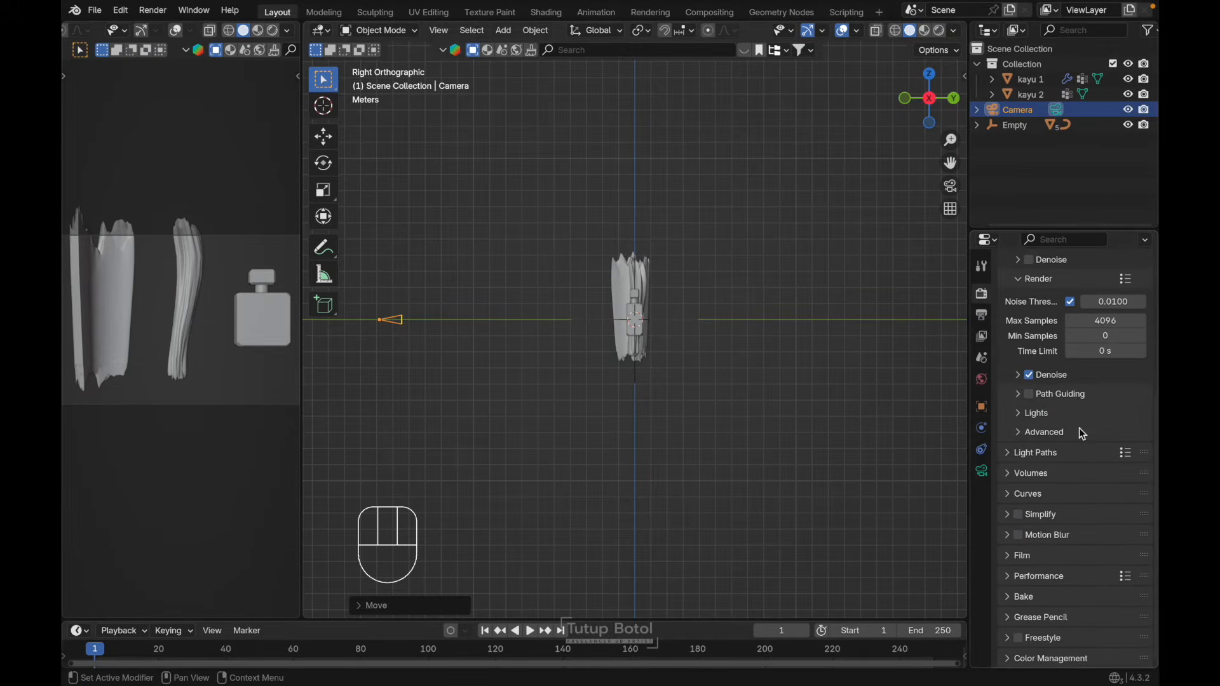
click(1011, 658)
scroll(1078, 502, down, 6)
click(1111, 526)
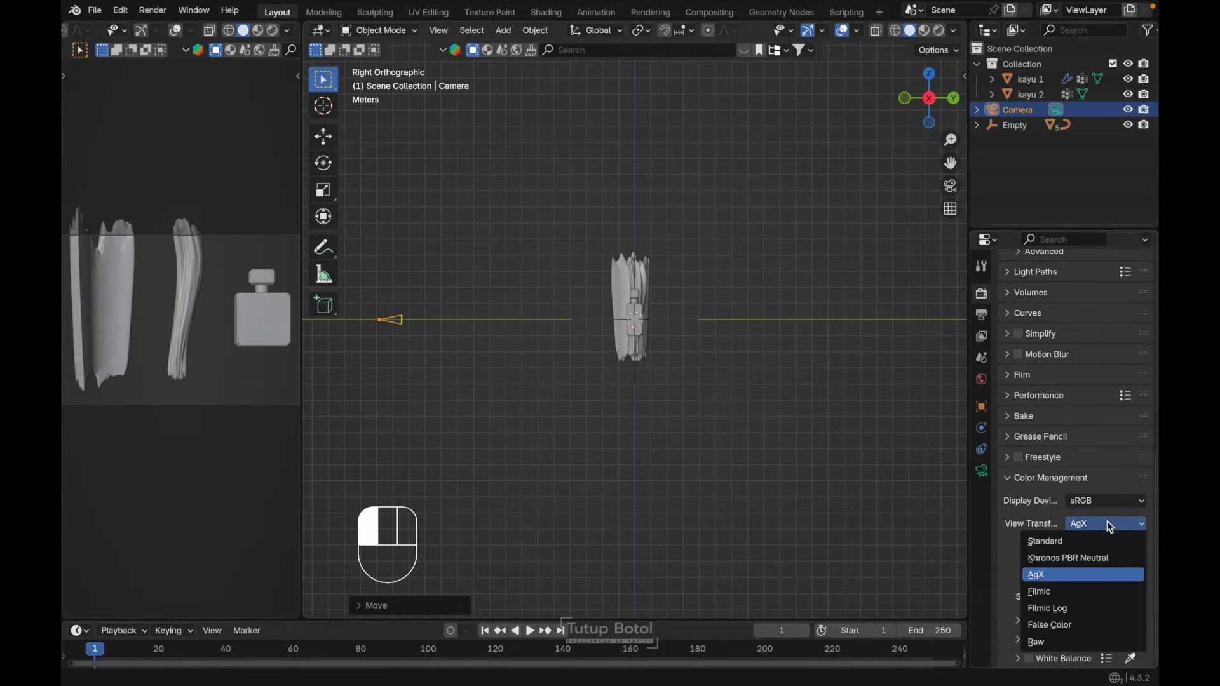
click(1042, 596)
click(1094, 540)
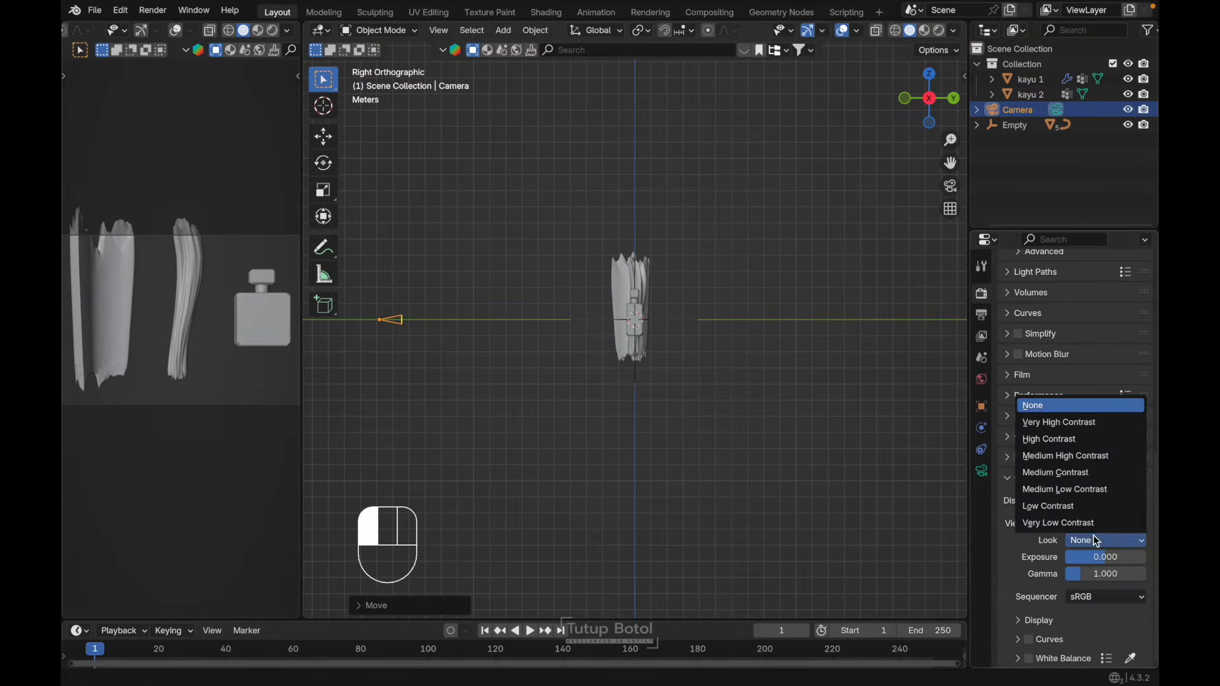
click(1058, 439)
Step: Set the output resolution to 1440 px in X and 2000 px in Y for a portrait frame
scroll(1055, 389, up, 10)
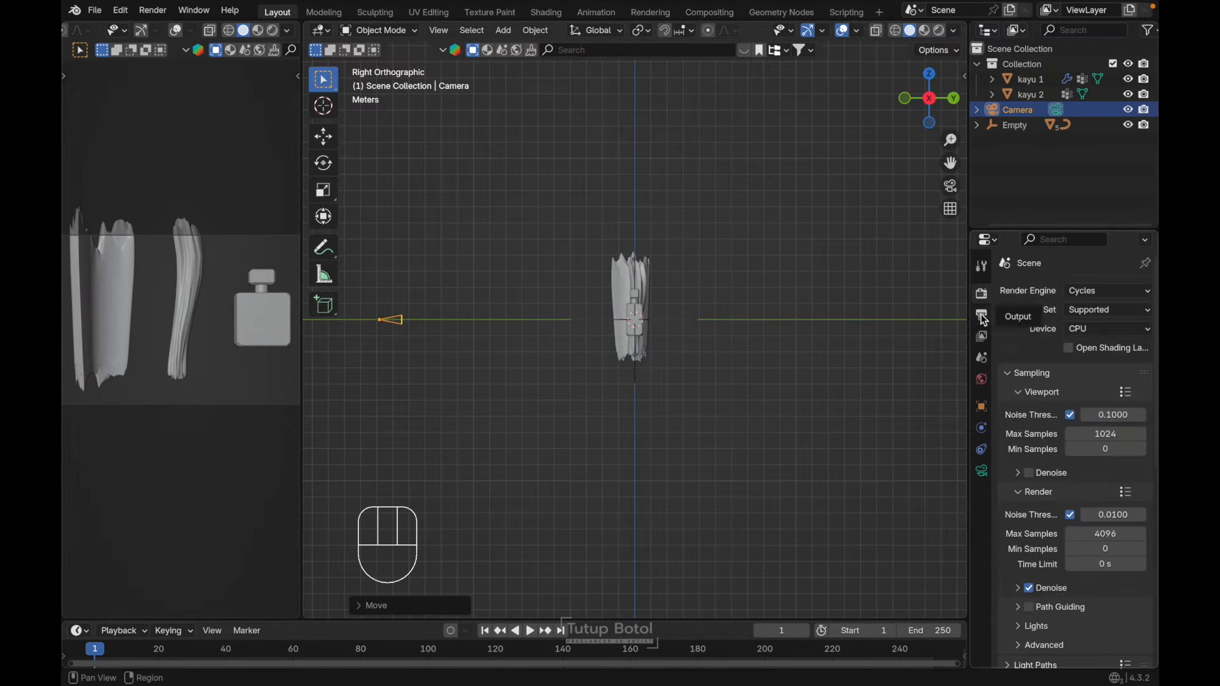
click(982, 315)
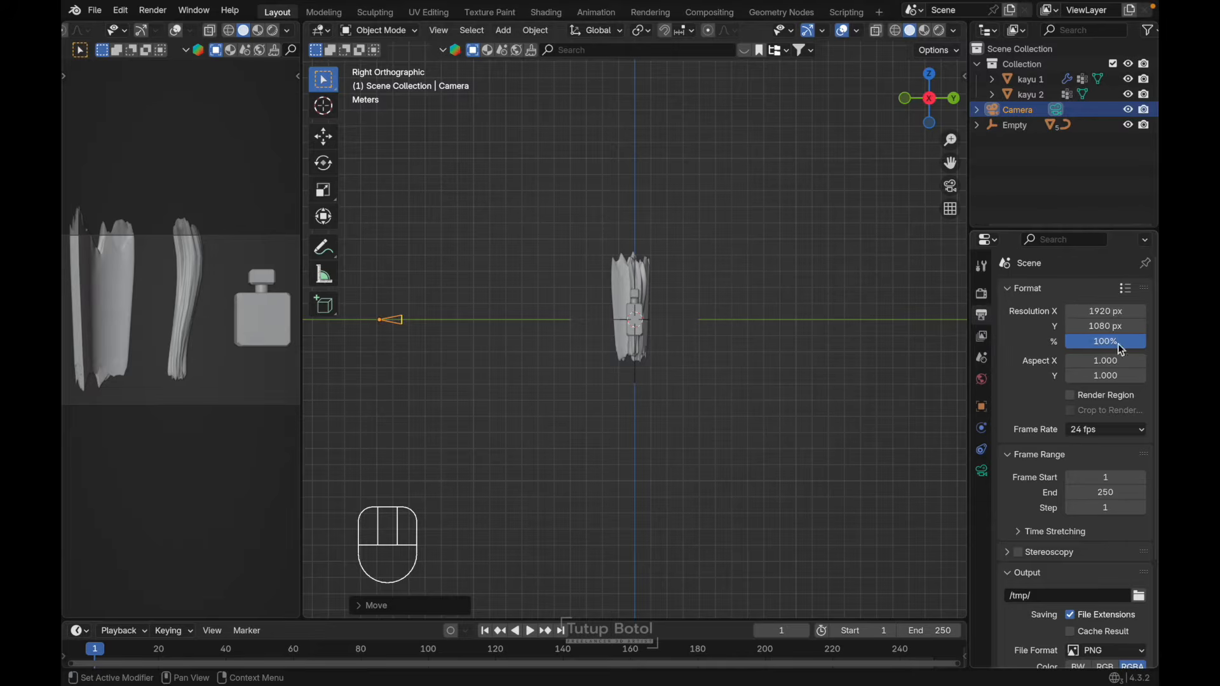
click(1119, 311)
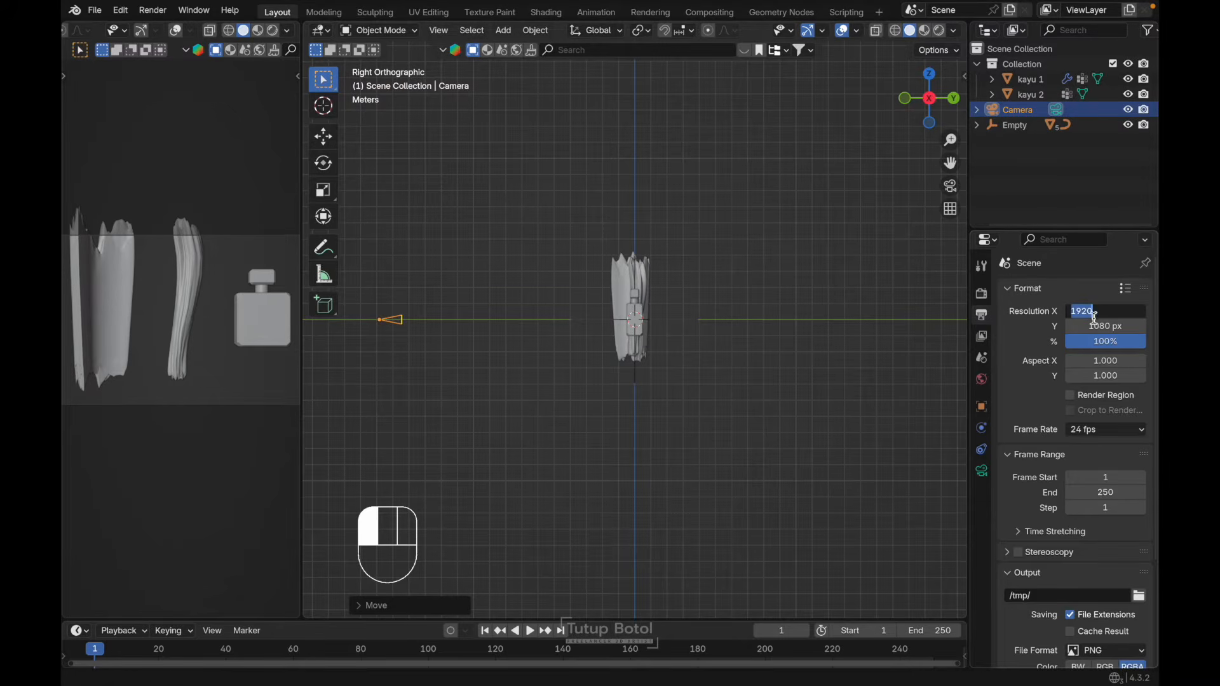
key(BackSpace)
text(14)
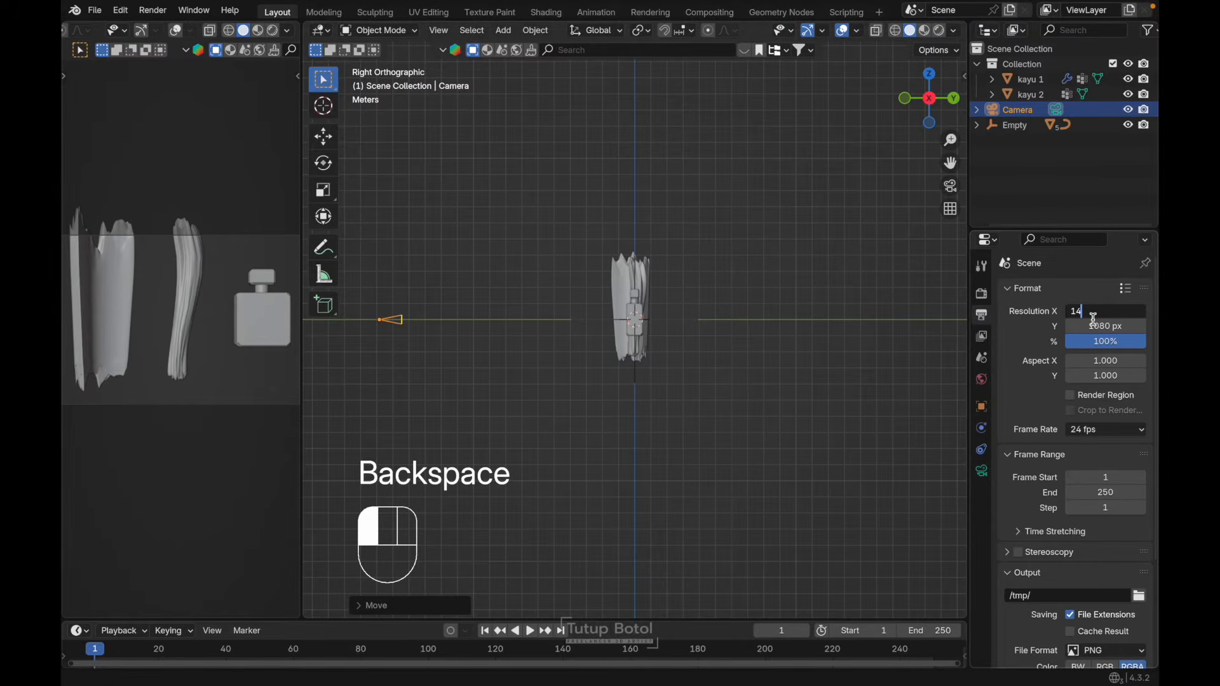
click(1090, 326)
text(2000)
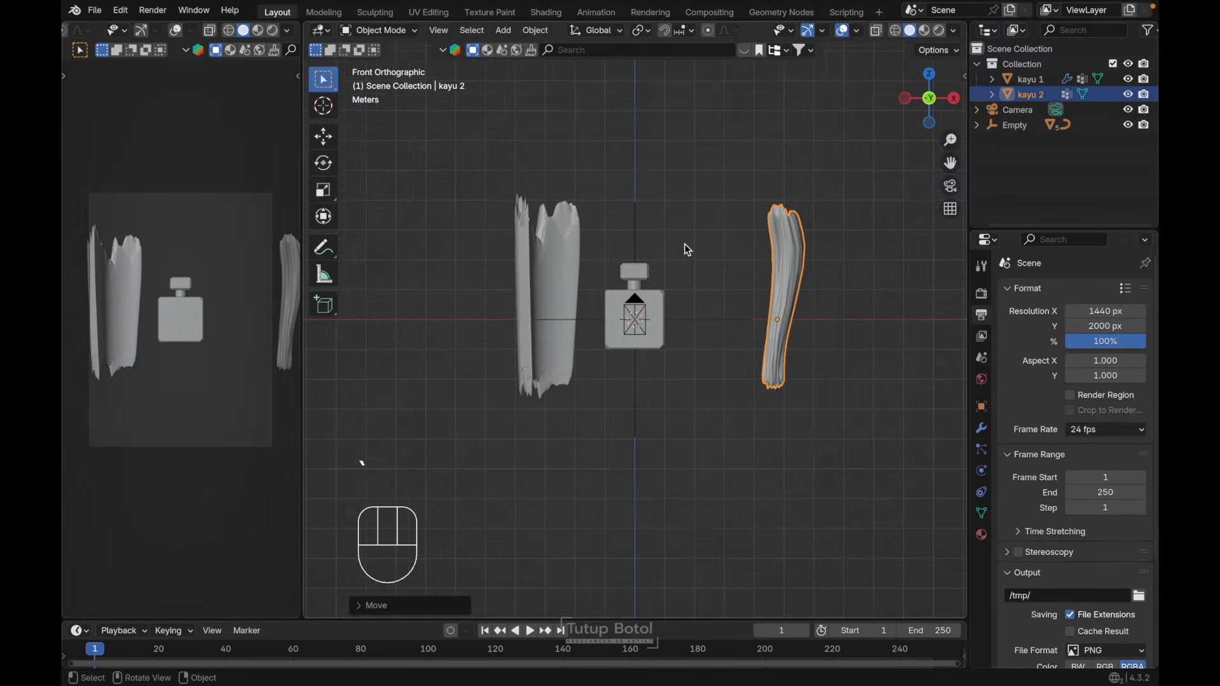
Step: Turn the bottle at an angle by rotating its parent empty freely in trackball mode, about -10° and -45°
scroll(684, 242, up, 5)
key(grave)
key(grave)
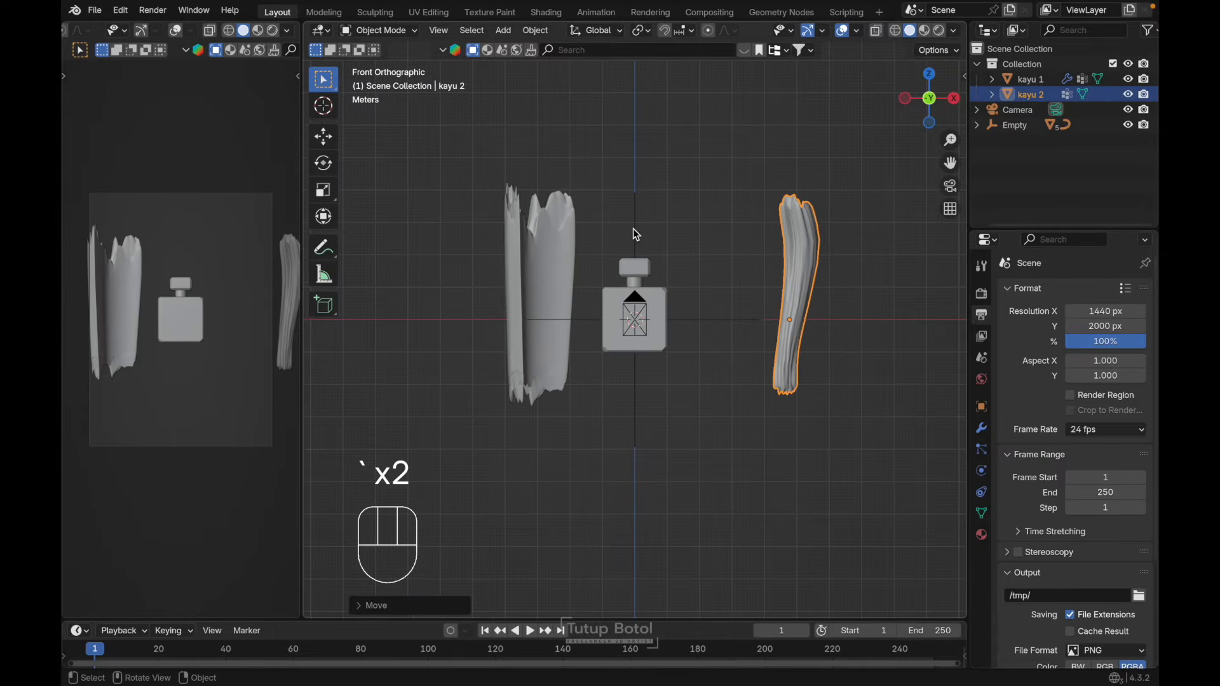
click(633, 229)
key(g)
key(z)
right_click(630, 196)
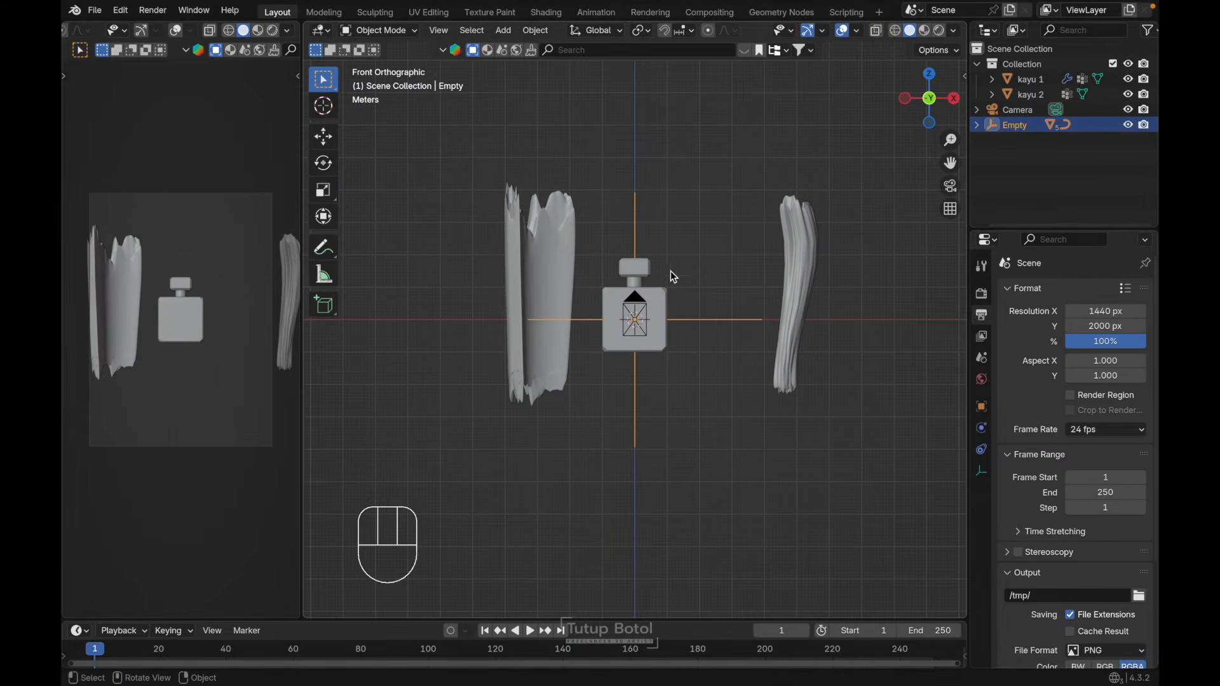
key(r)
key(r)
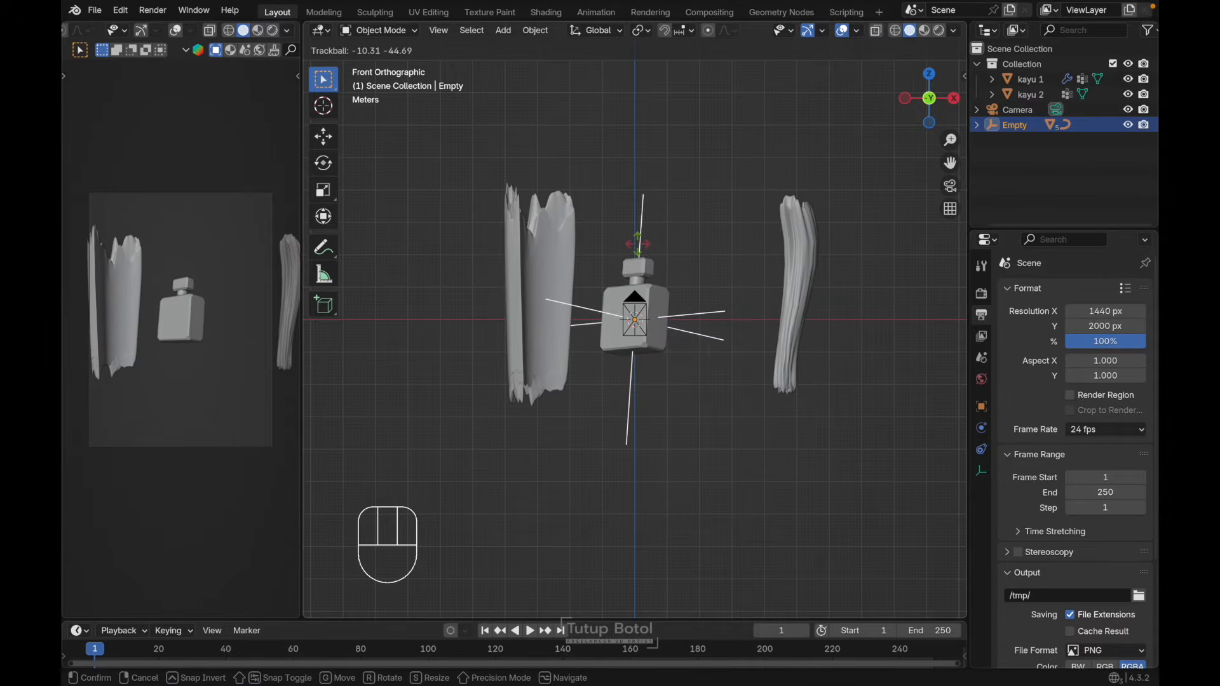
click(638, 242)
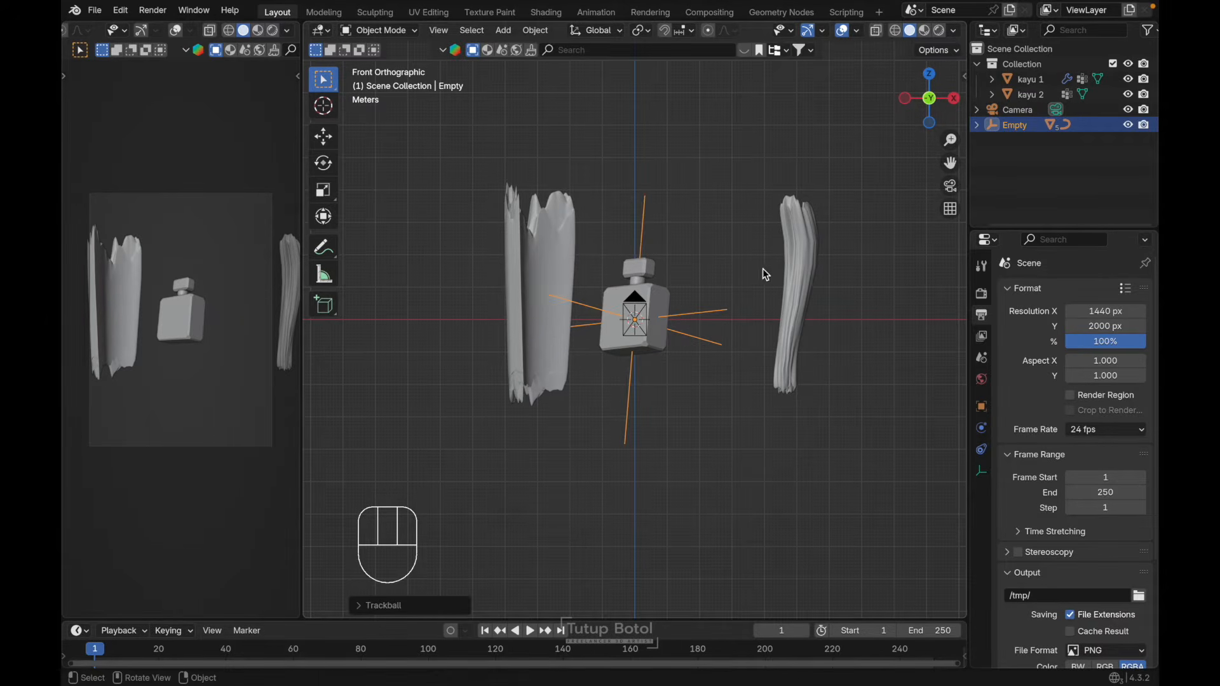
Step: Rotate kayu 2 by 90° in the front view and place it beneath the bottle at about X -0.66 m, Z -1.29 m
click(806, 303)
key(super+r)
key(g)
right_click(741, 307)
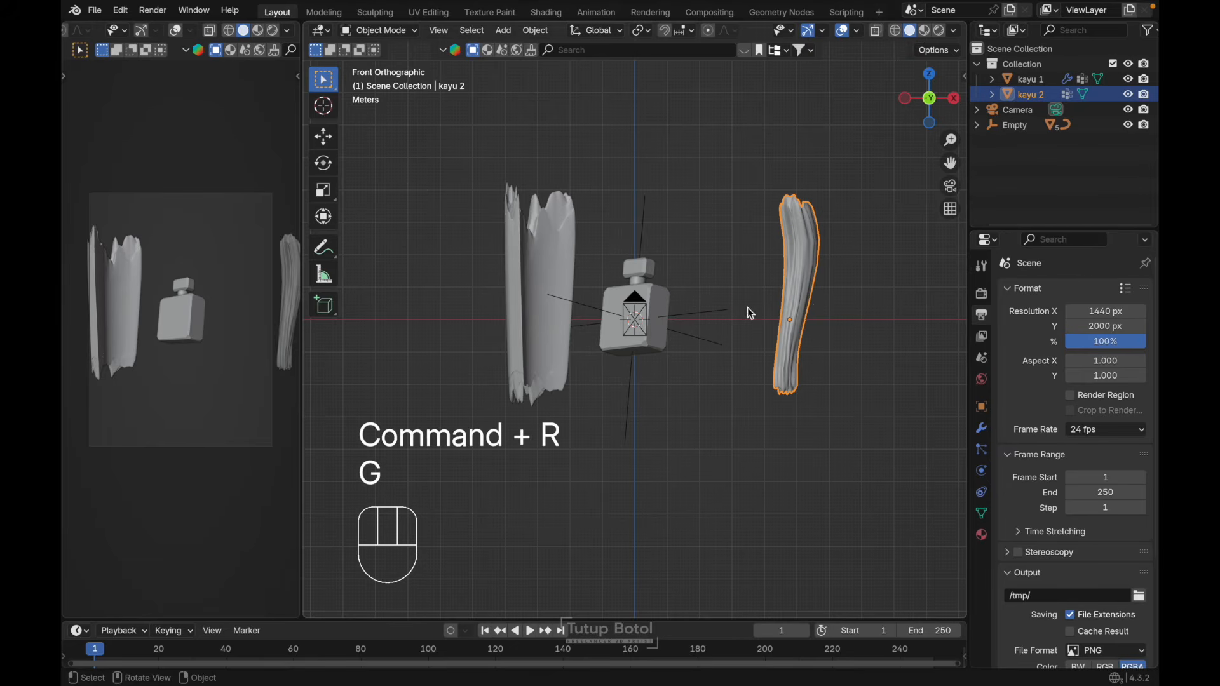
text(r90)
key(Return)
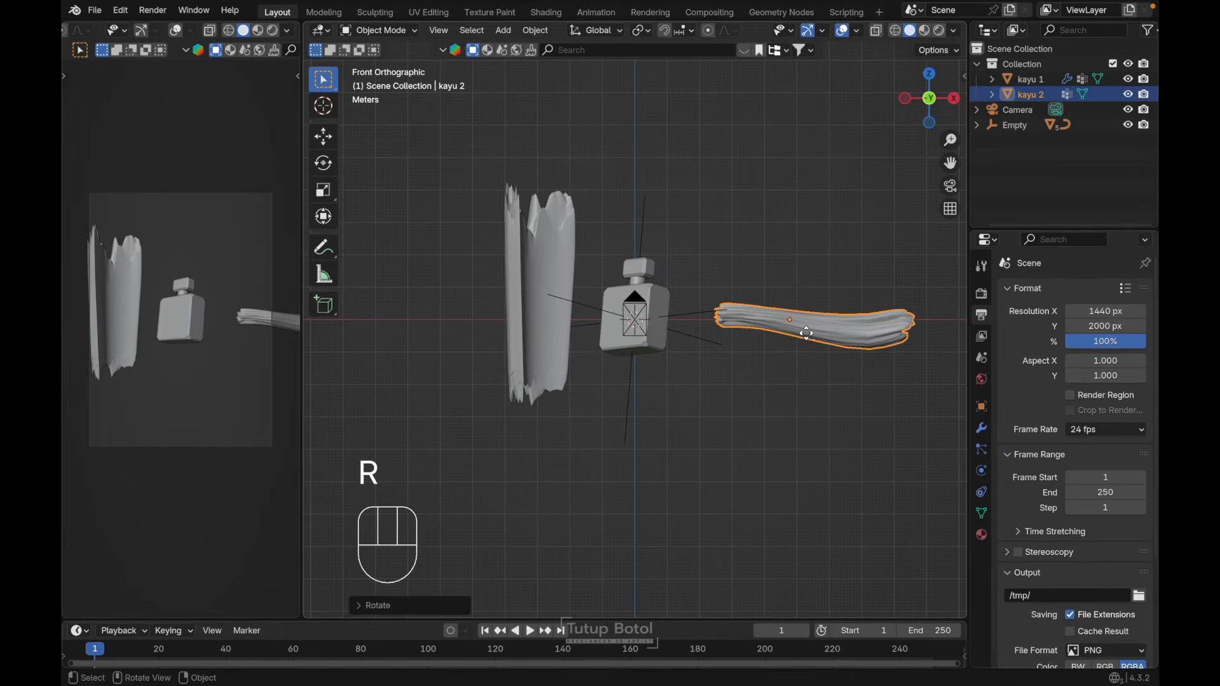
key(g)
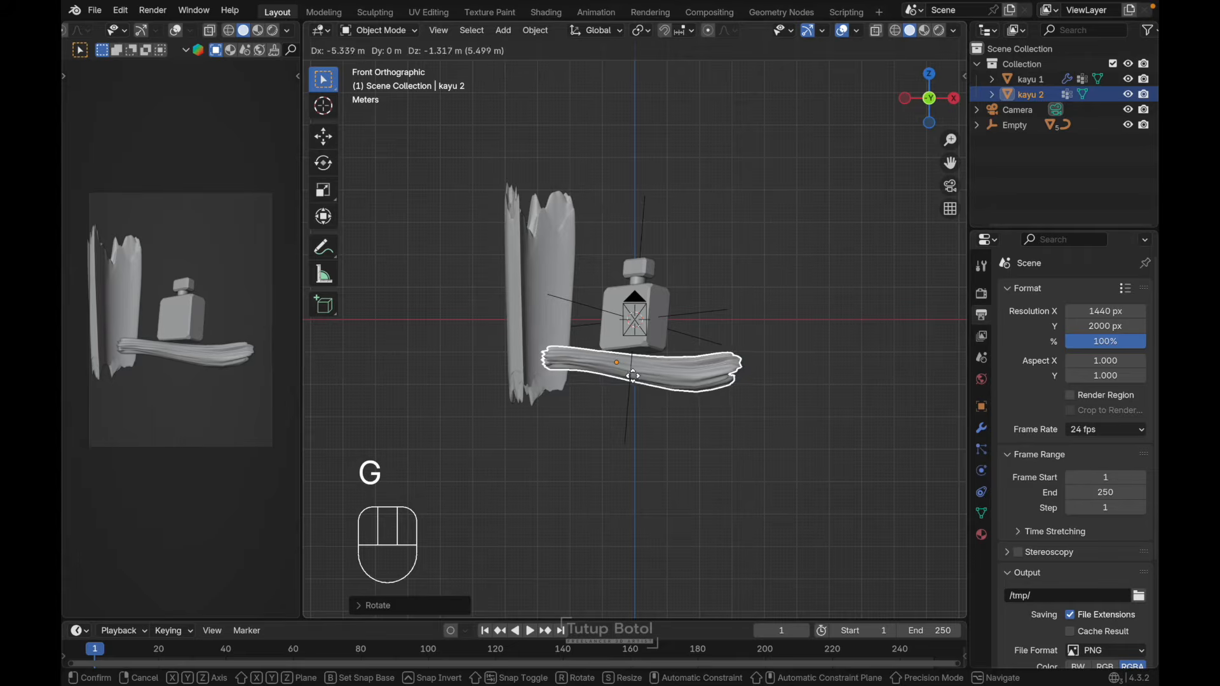
click(631, 377)
Step: Move kayu 1 behind the bottle in the top view, and rotate it slightly so its inner face opens toward the camera
click(529, 255)
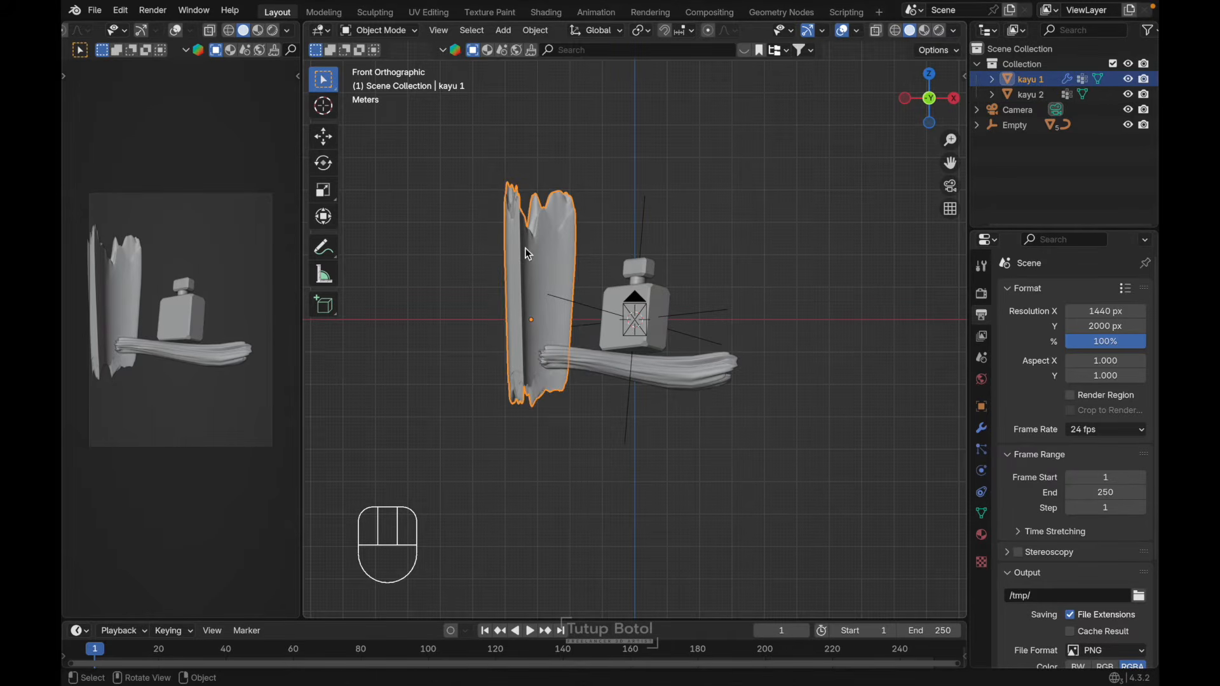
key(KP_7)
key(g)
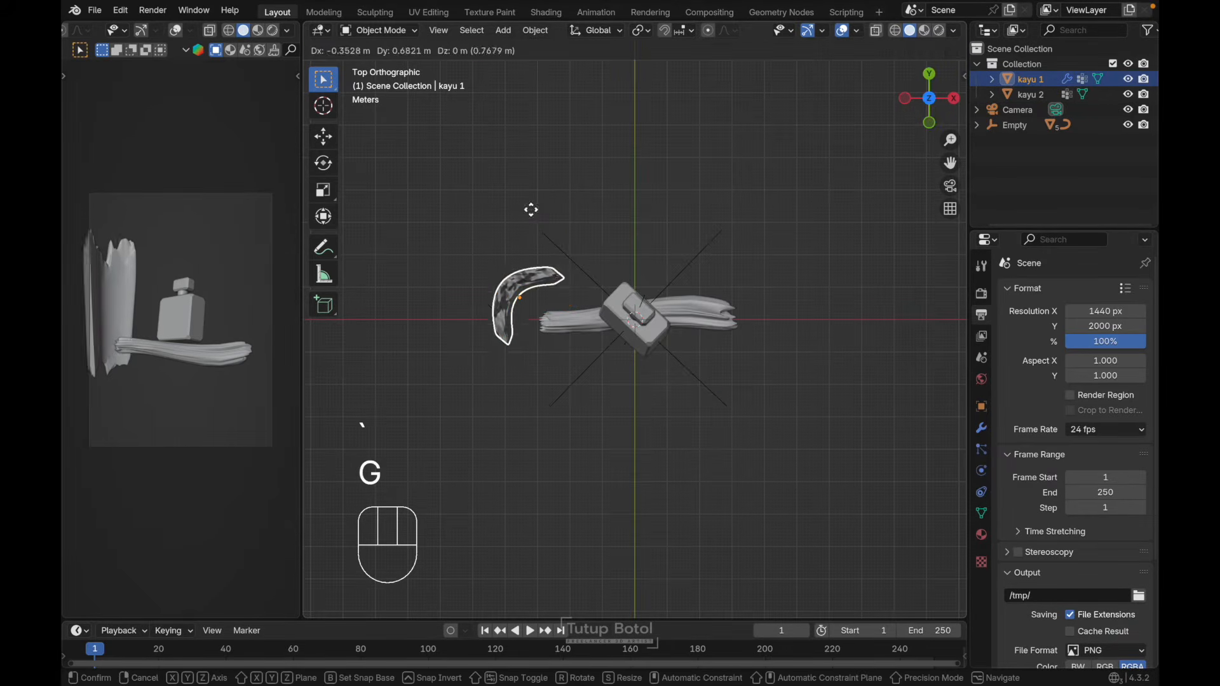
click(612, 194)
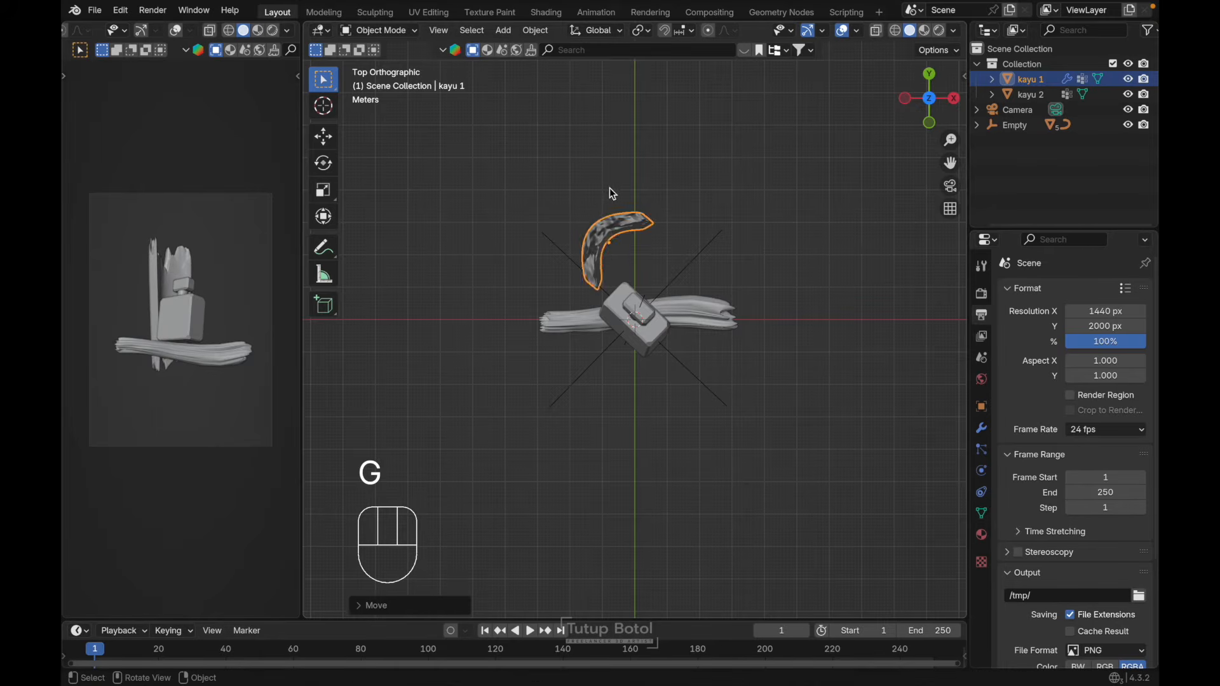
key(grave)
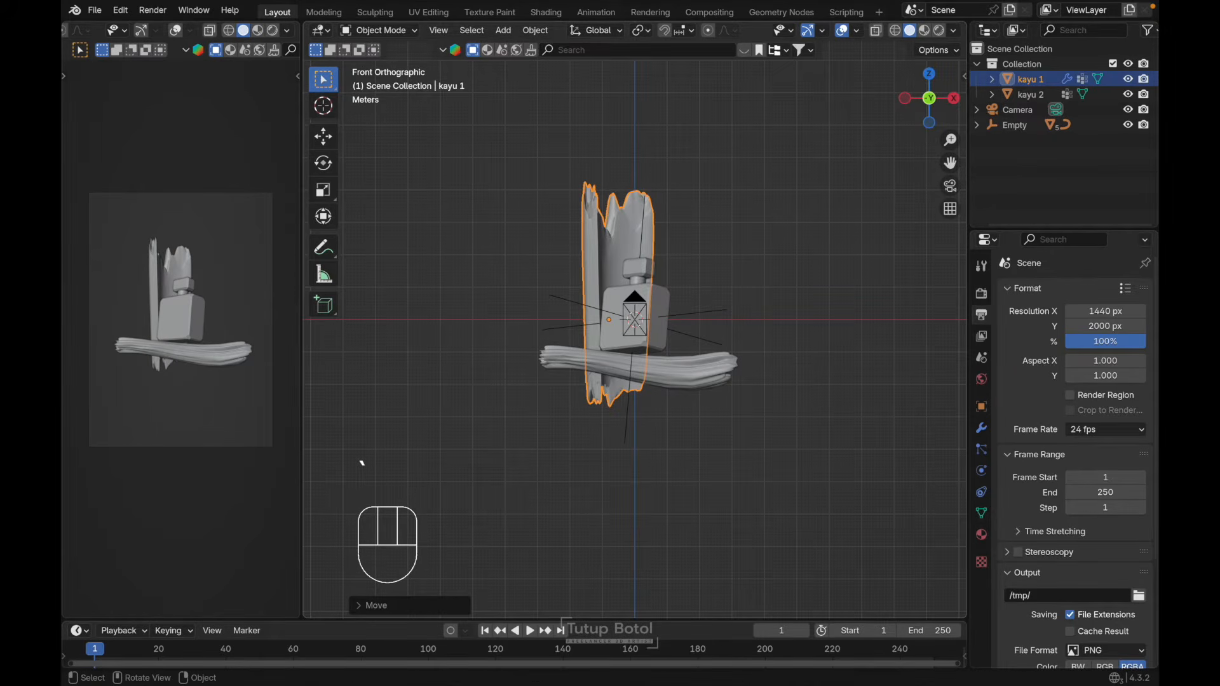
key(r)
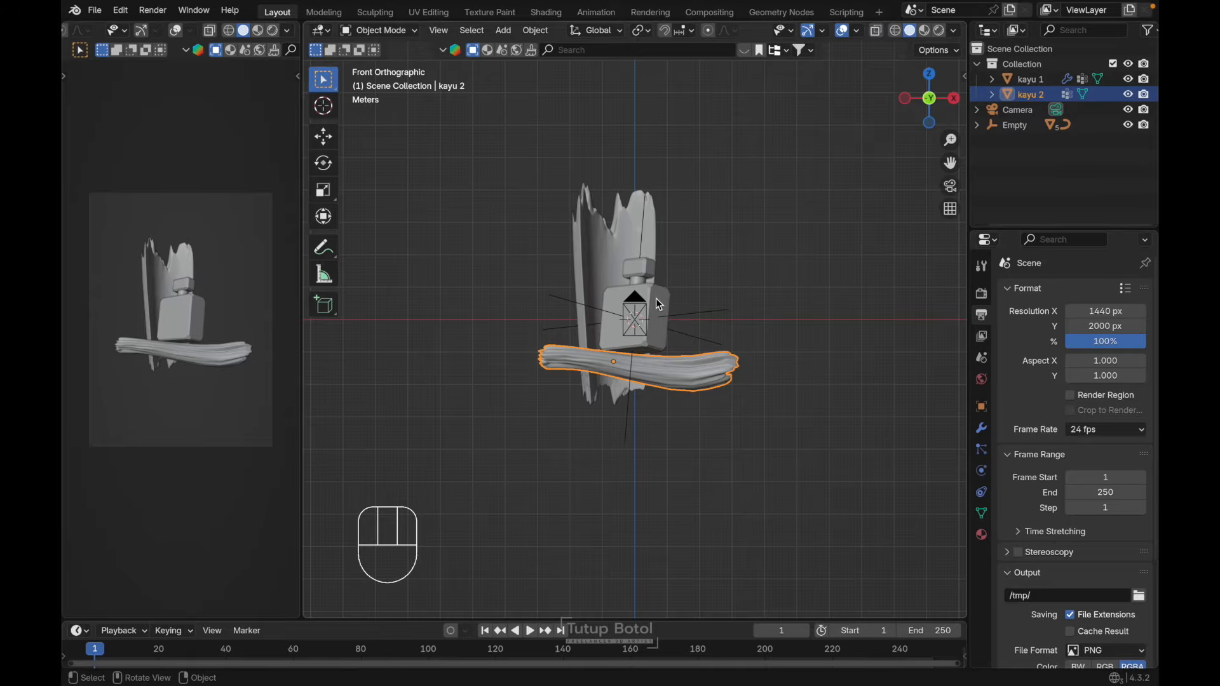
Step: Set kayu 2's Z rotation to 208° and move it beneath the bottle to about X 1.27 m, Z -1.15 m
key(n)
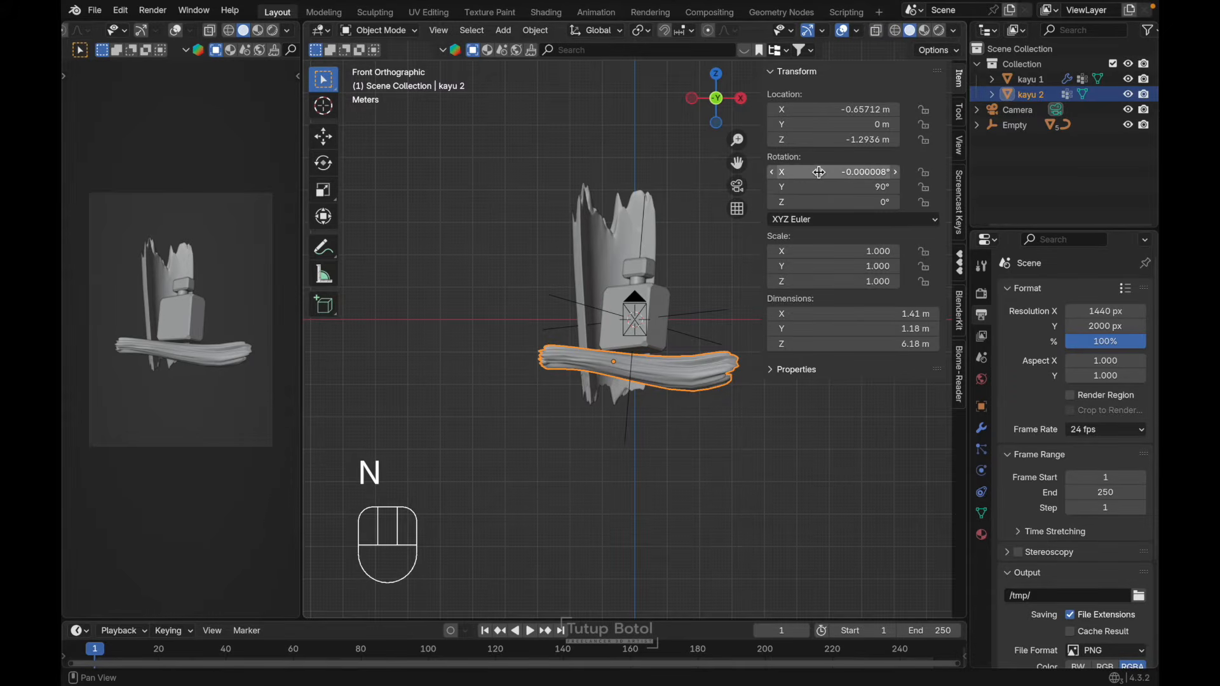
drag(820, 202, 953, 202)
key(g)
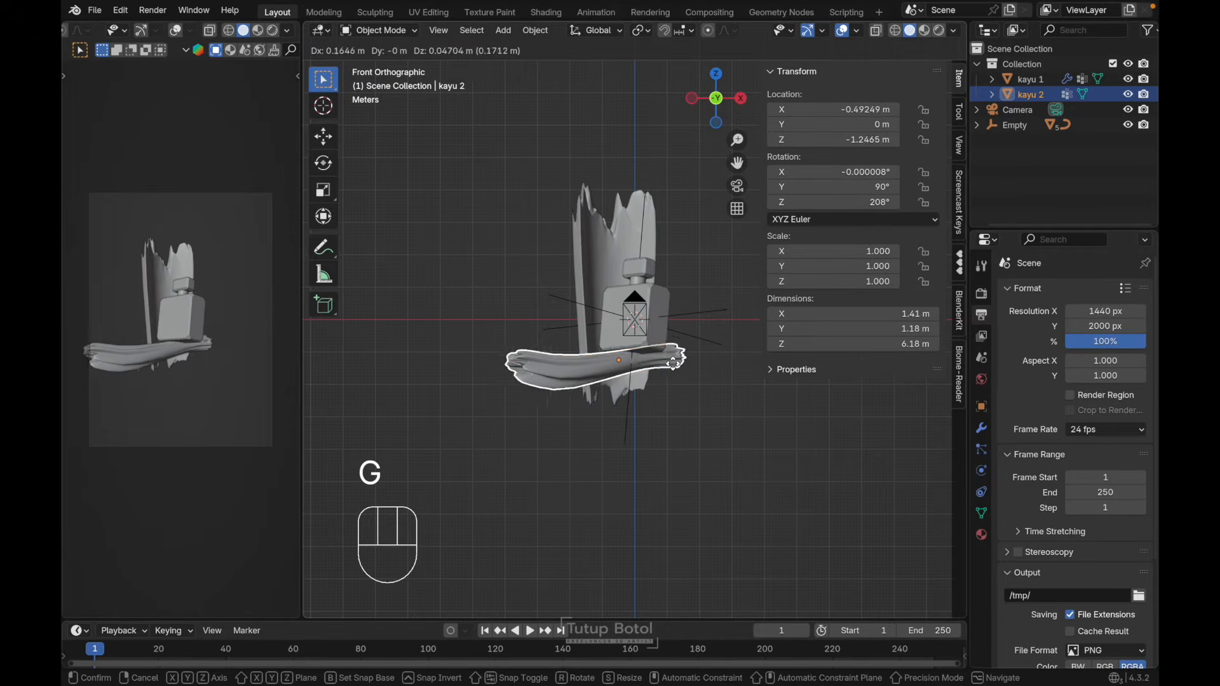
click(636, 339)
shift+scroll(629, 333, right, 5)
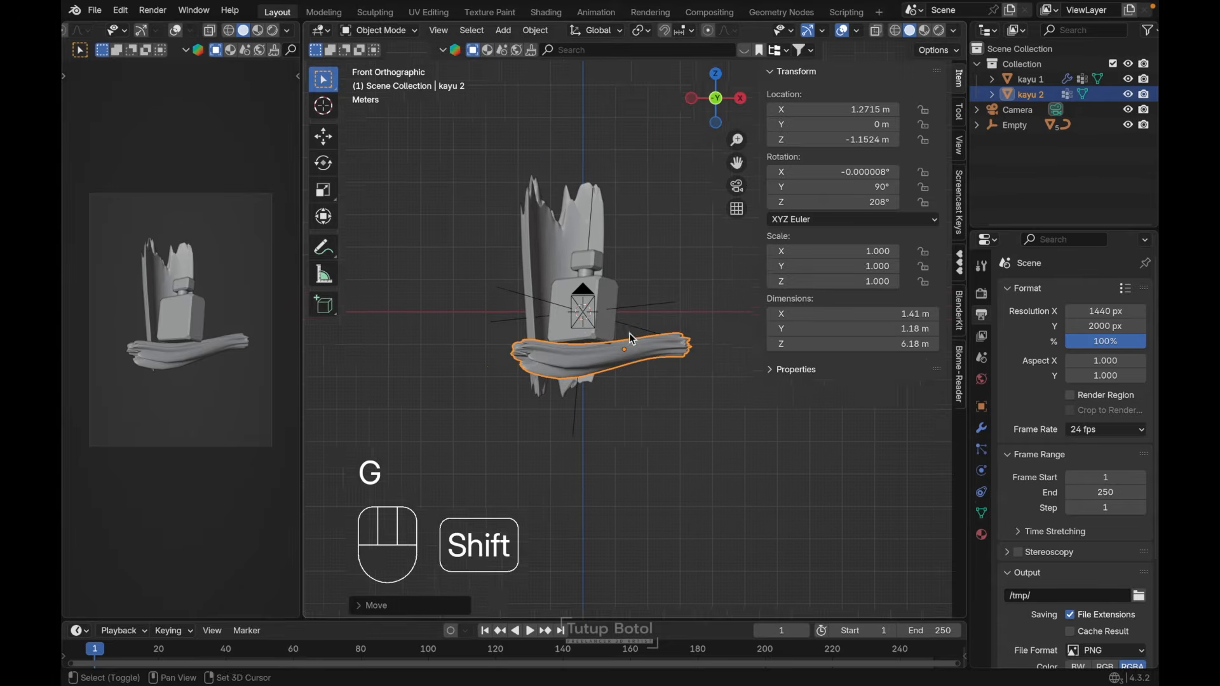
Step: Tilt kayu 2 in the front view to about 78° Y rotation and move it to about X 1.32 m, Z -0.99 m
key(r)
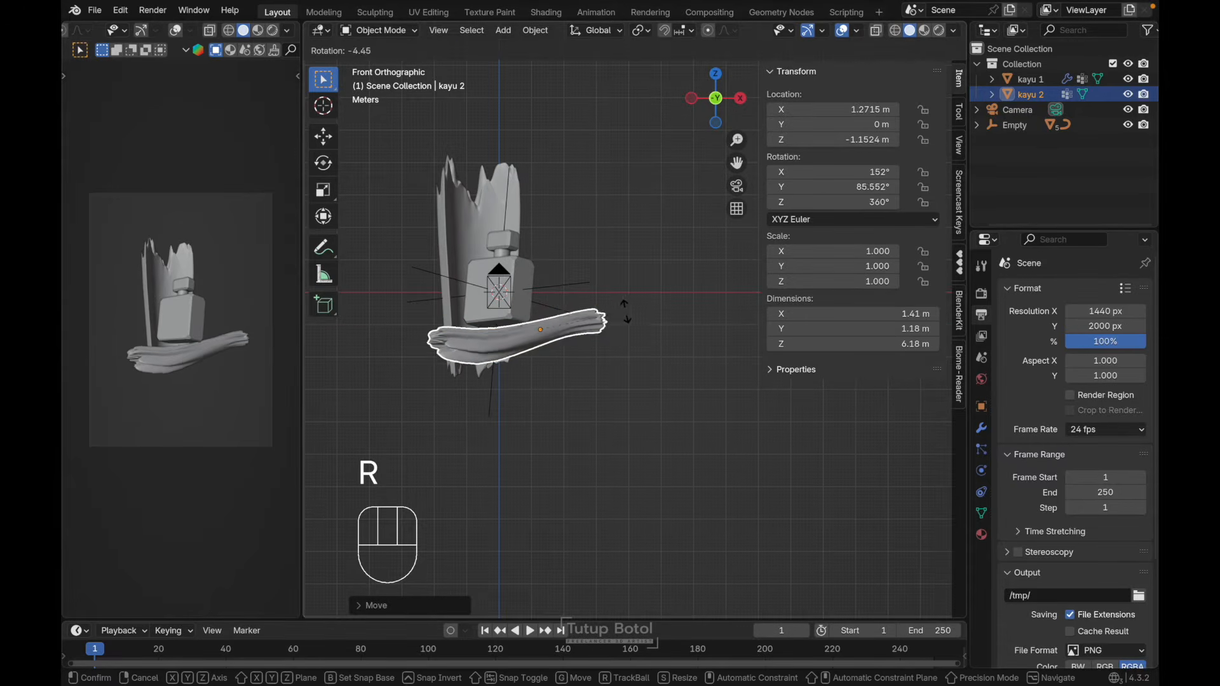
click(619, 300)
key(g)
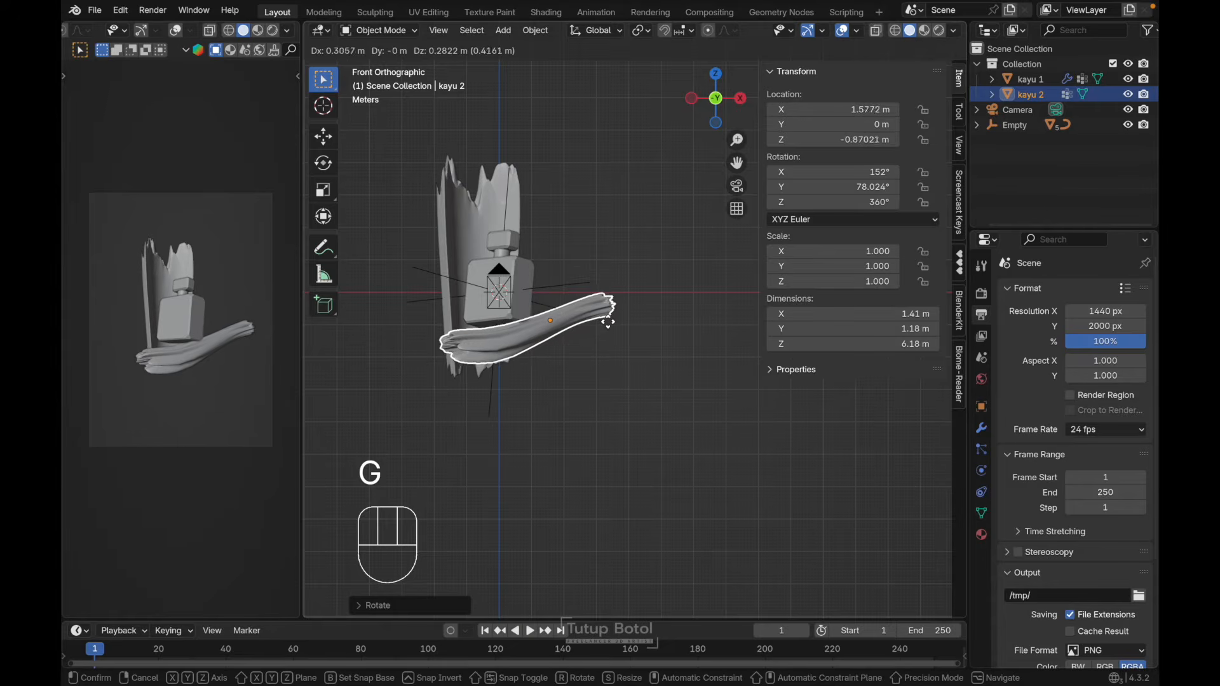
click(601, 323)
key(grave)
click(571, 213)
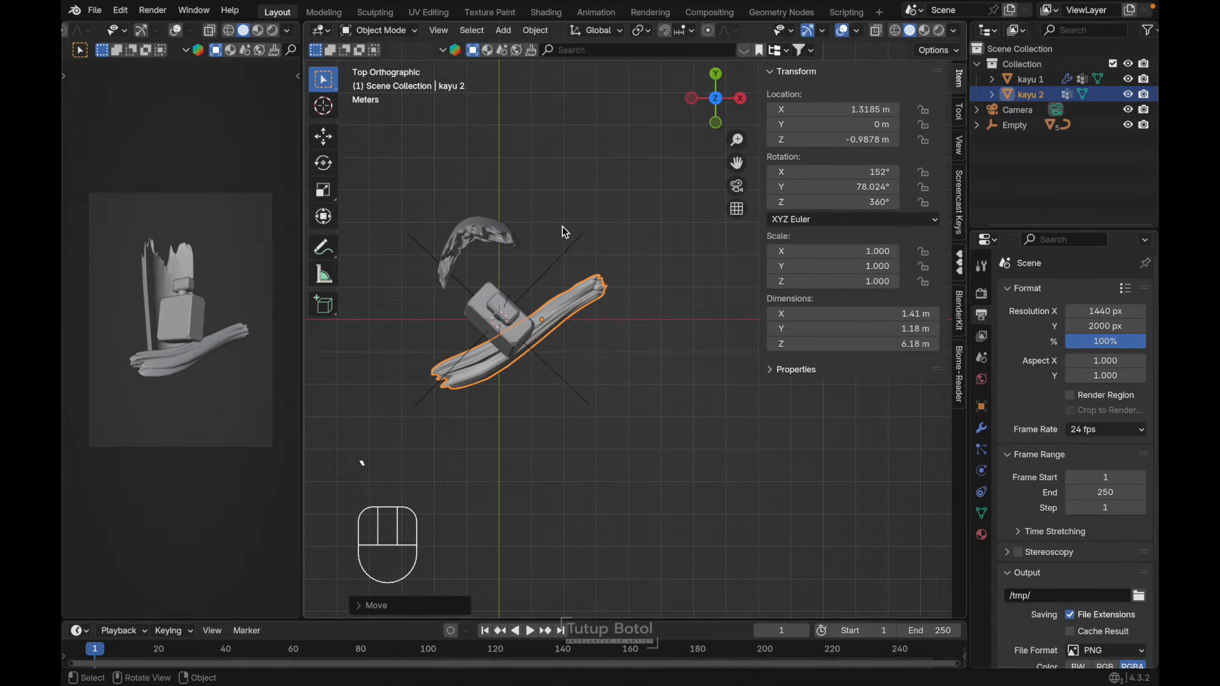
key(g)
right_click(567, 254)
key(grave)
click(512, 208)
scroll(558, 249, down, 2)
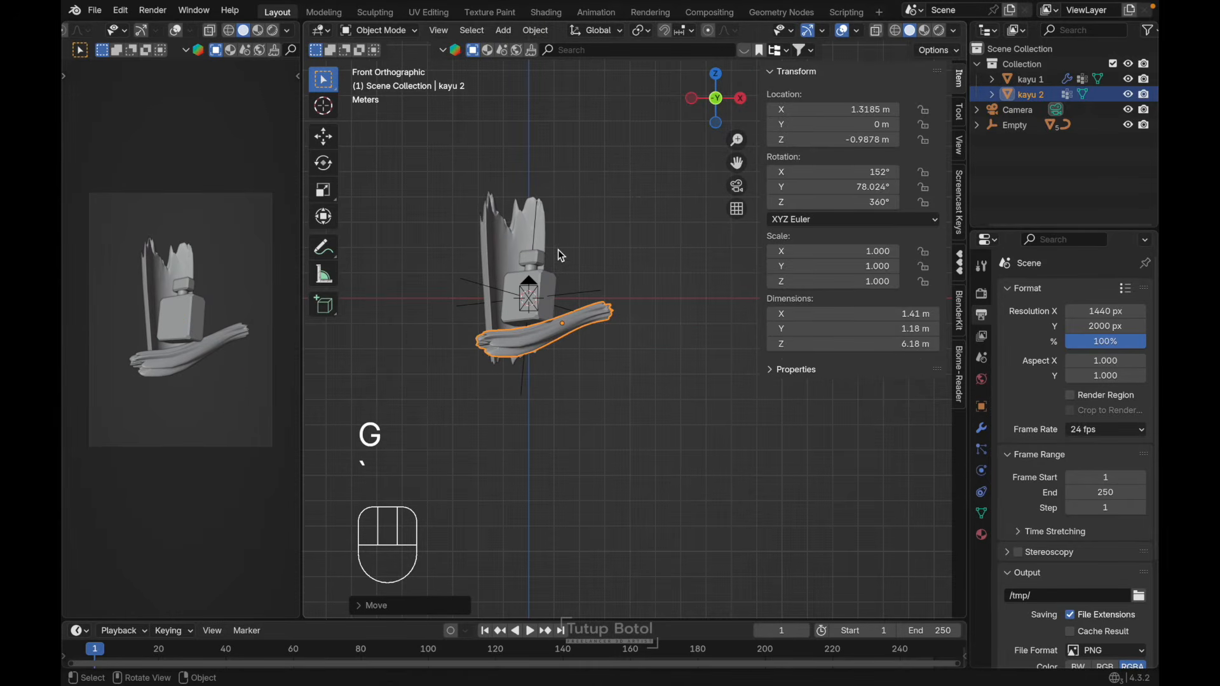
Step: Turn kayu 1 behind the bottle to a Z rotation of about -62.6°
click(501, 230)
key(g)
right_click(513, 181)
key(grave)
click(512, 177)
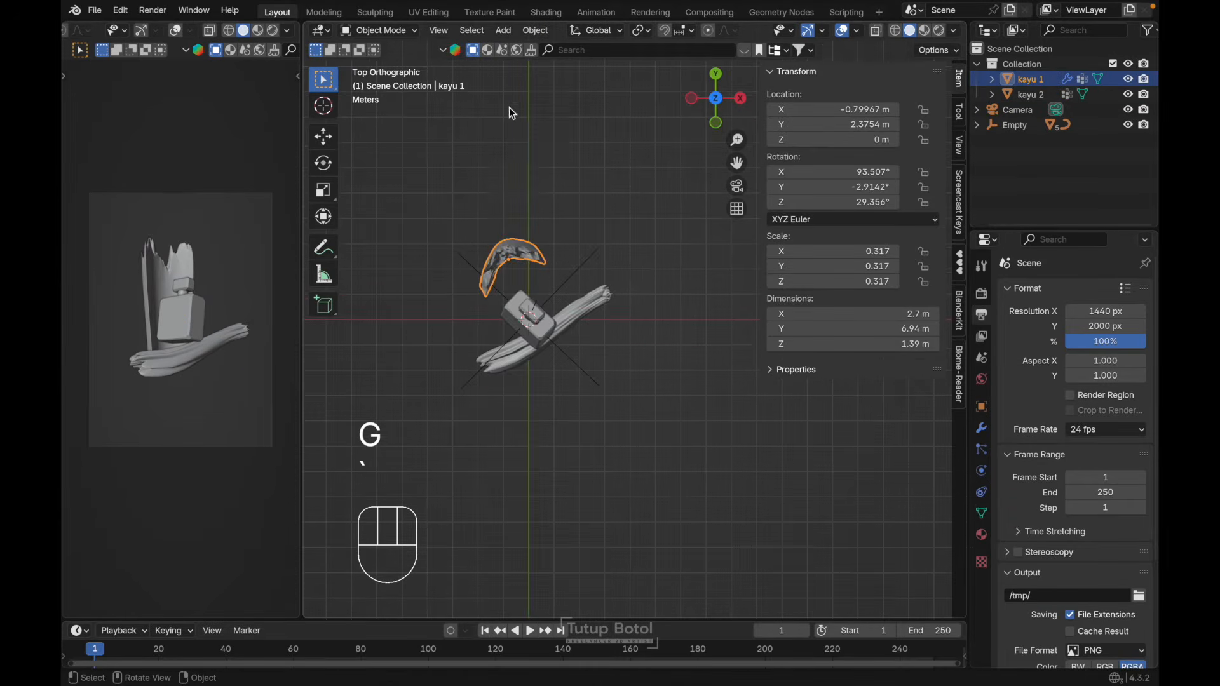
key(super+z)
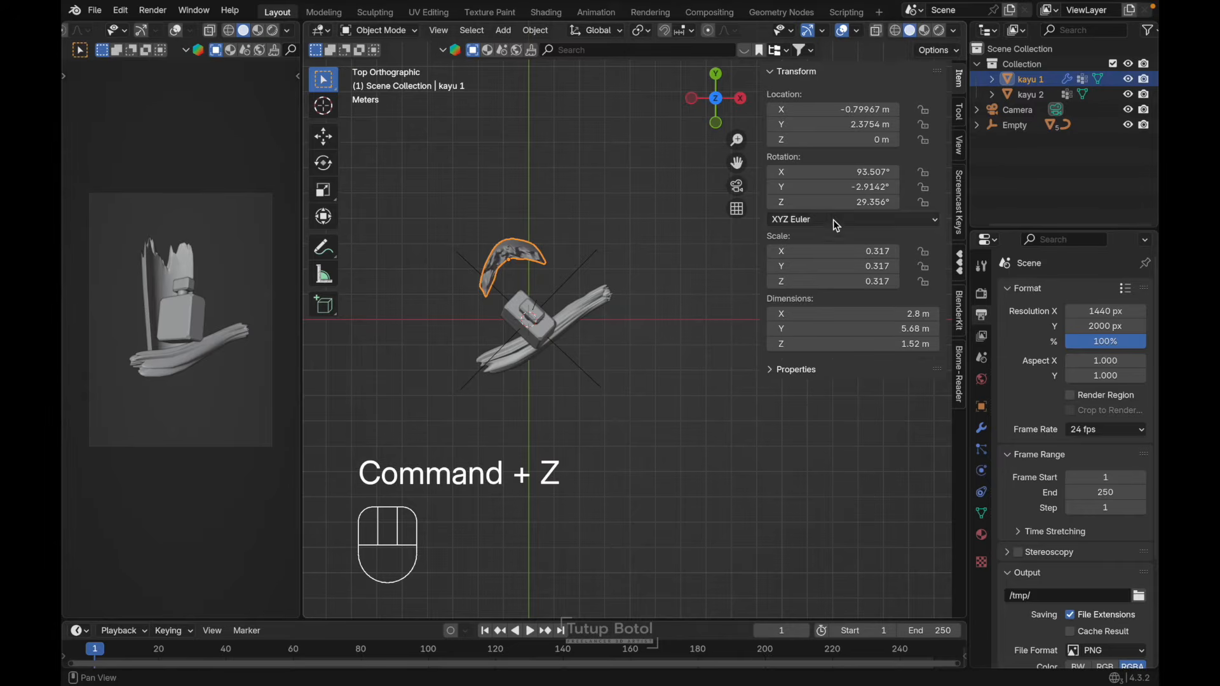
mouse_move(827, 201)
mouse_down()
mouse_move(762, 202)
mouse_move(818, 184)
mouse_up()
key(super+z)
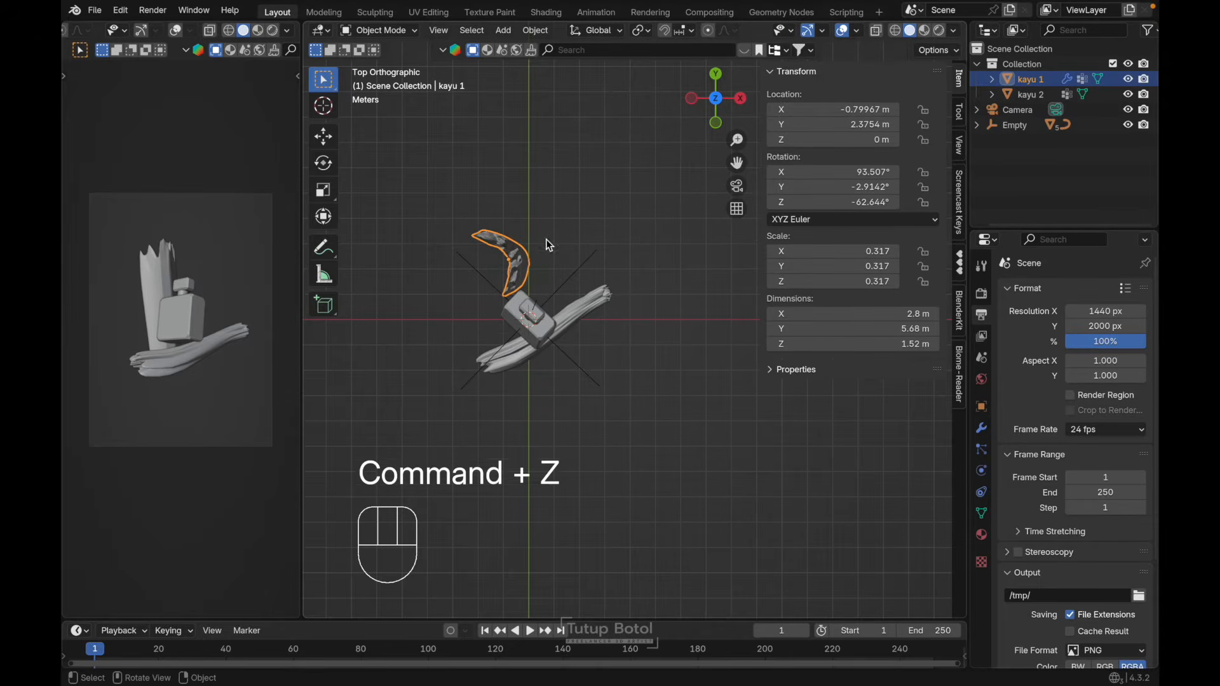
Step: Tilt kayu 1 counterclockwise in the front view to a rotation of about X 127.7°, Y -18.4°, Z -69.2°
key(grave)
click(462, 187)
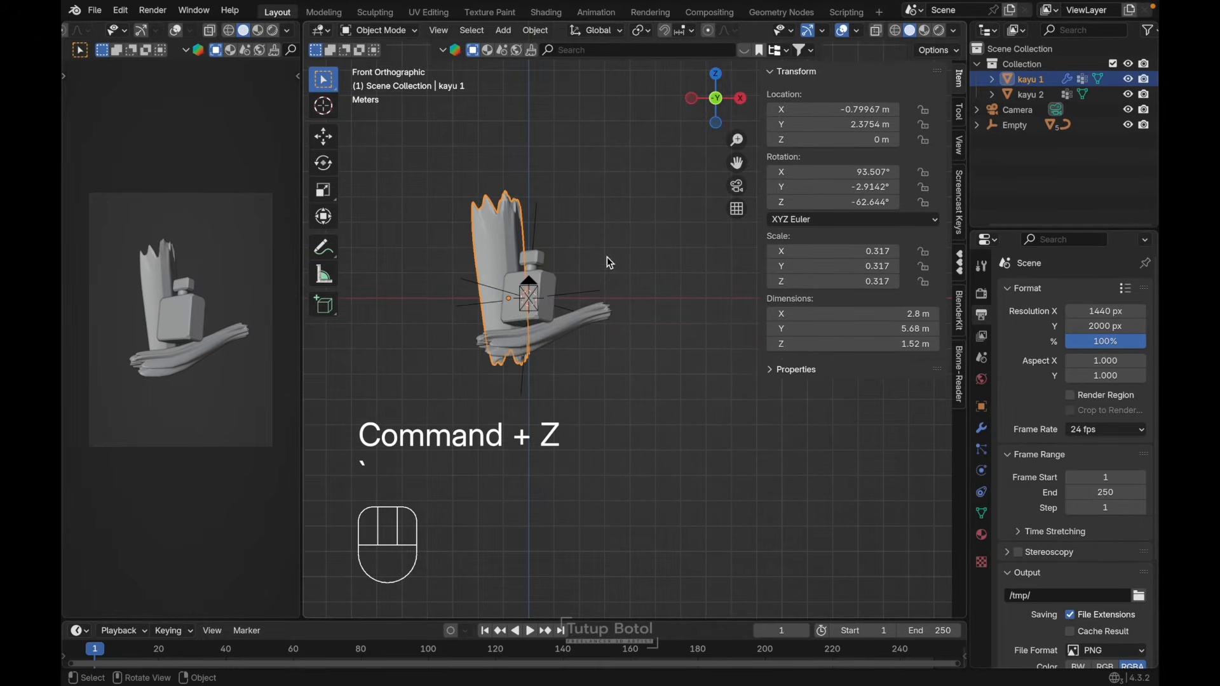
key(r)
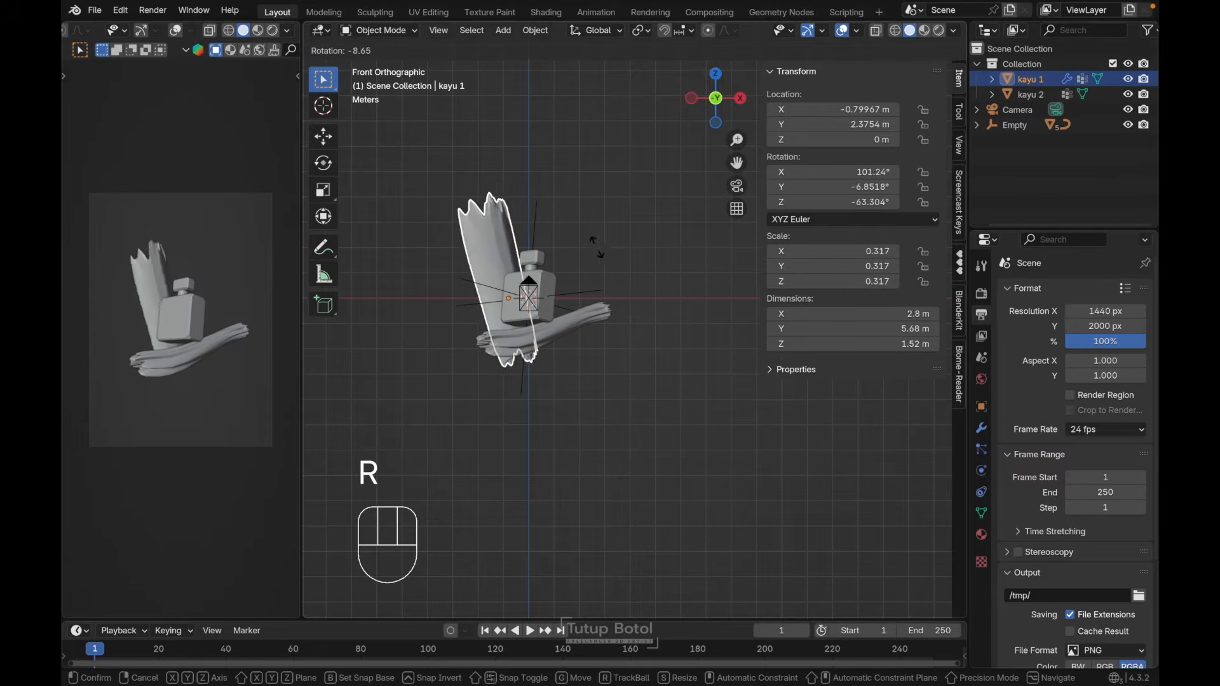
click(555, 230)
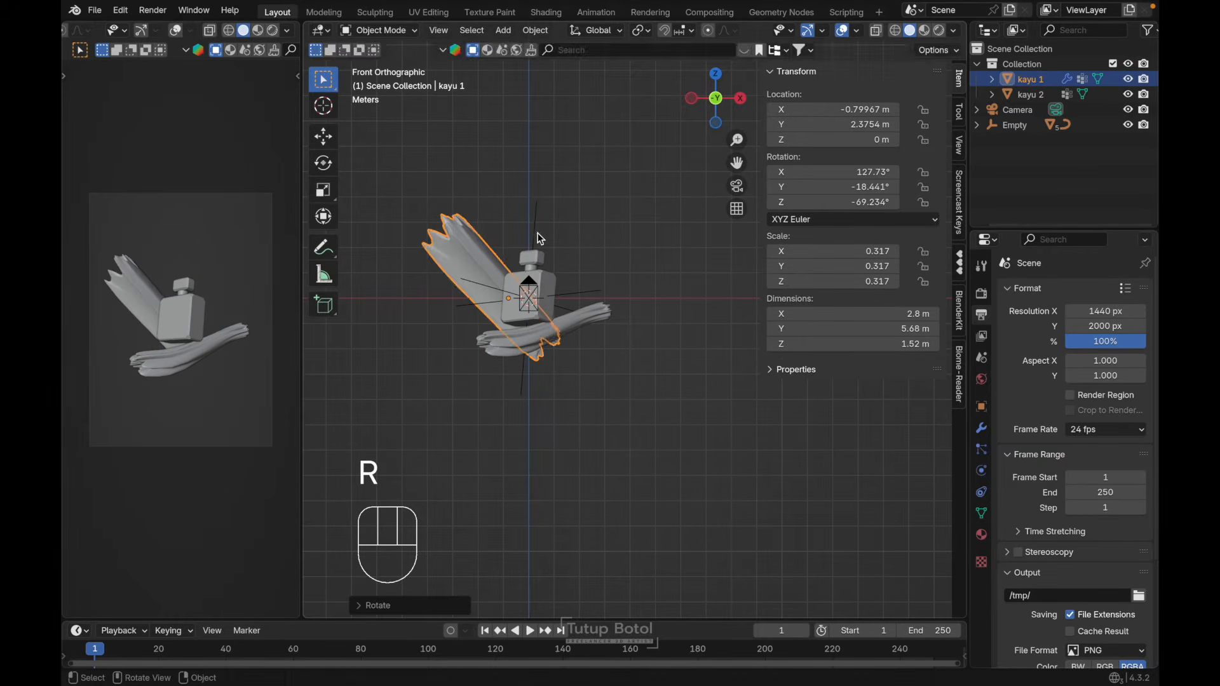
Step: Move kayu 1 so it crosses diagonally behind the bottle, at about X 0.49 m, Z -0.21 m, and save the file
key(g)
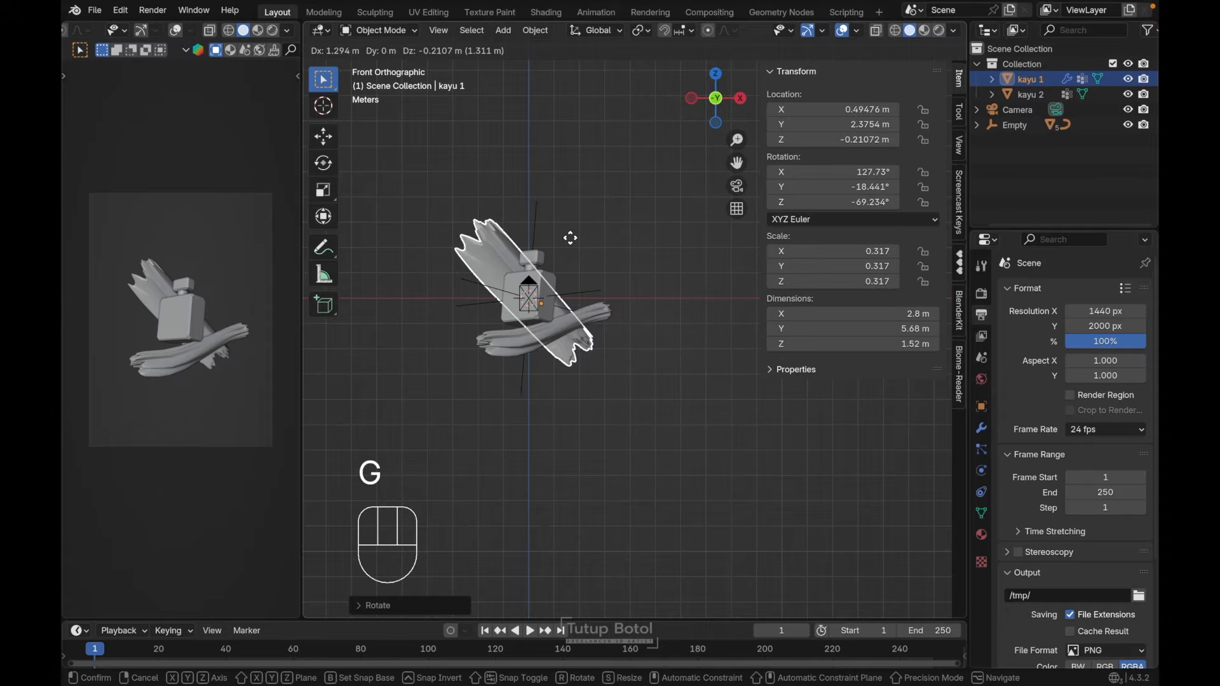
click(571, 237)
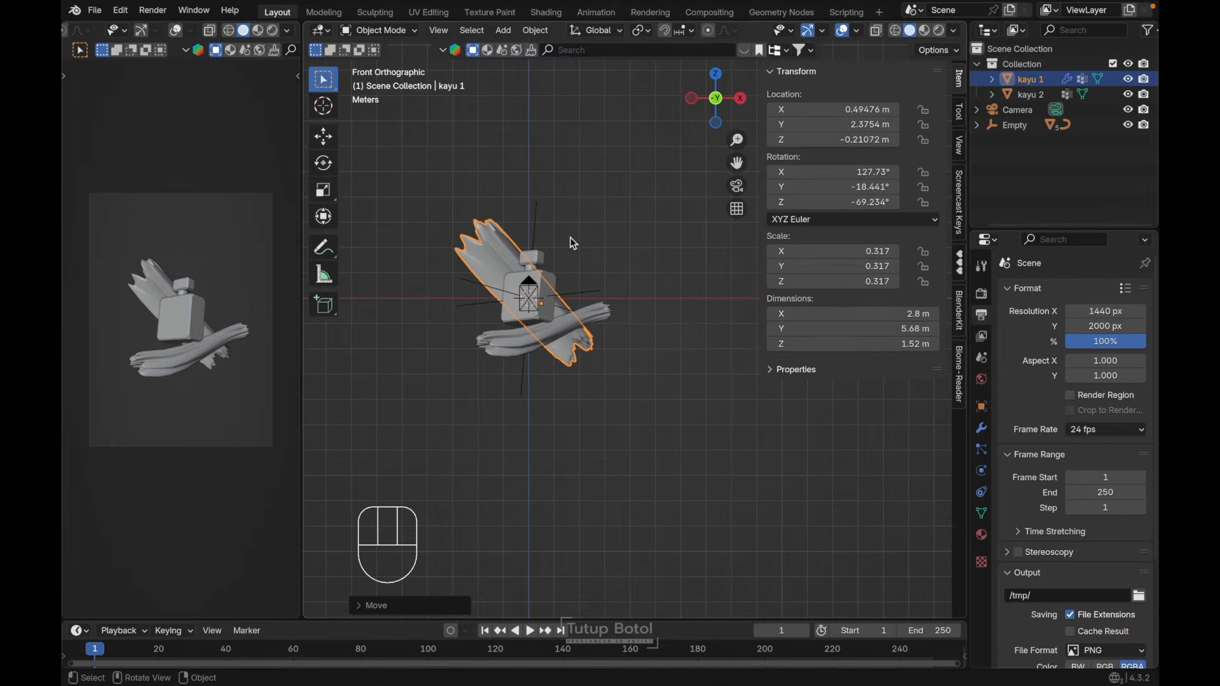
key(n)
click(614, 212)
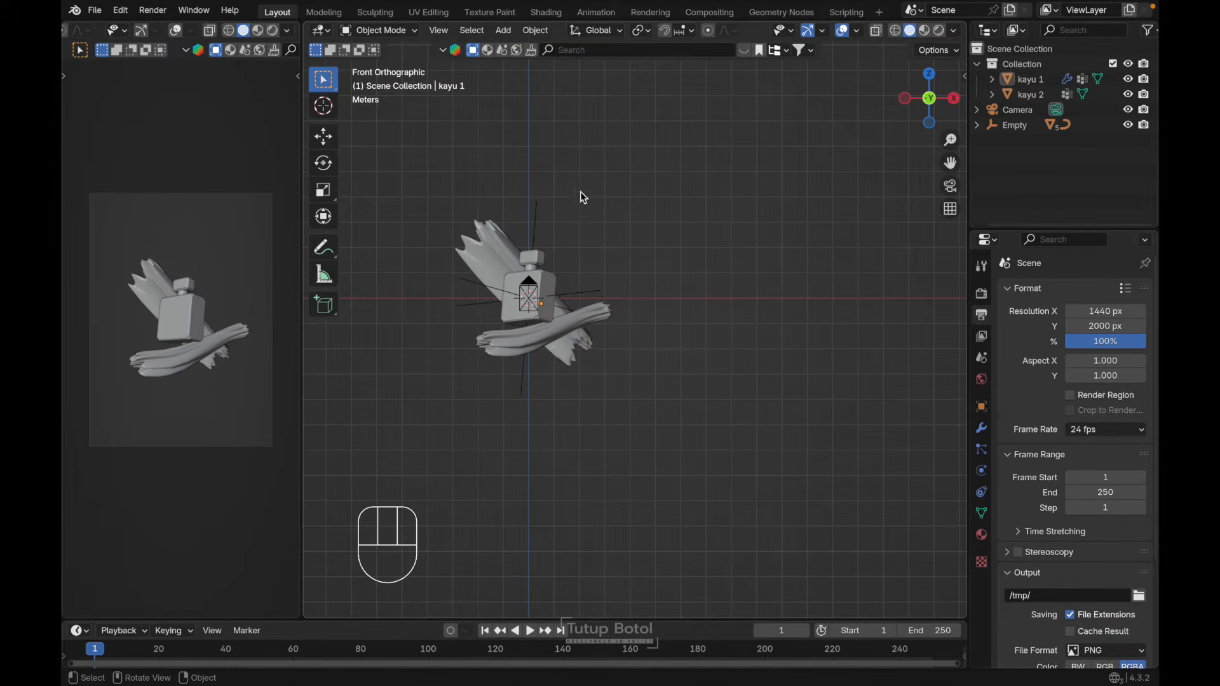
key(super+s)
Step: Set the world background strength to 0 with the camera view in rendered shading, and save the file
click(273, 30)
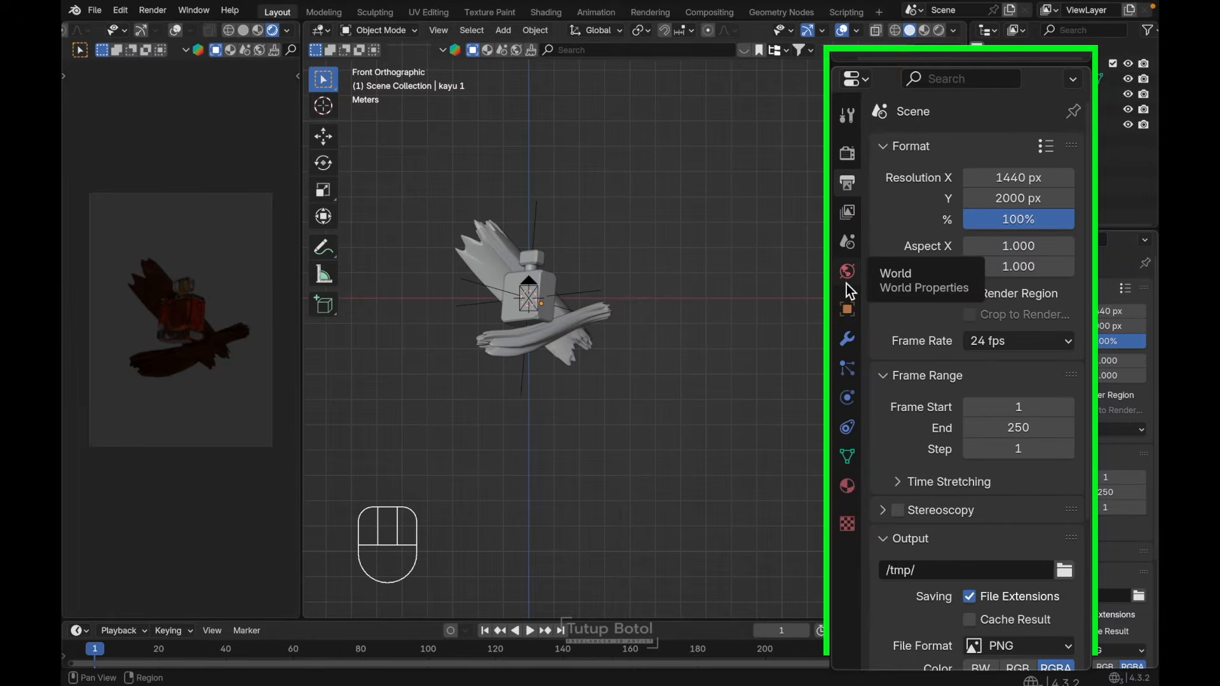
click(847, 284)
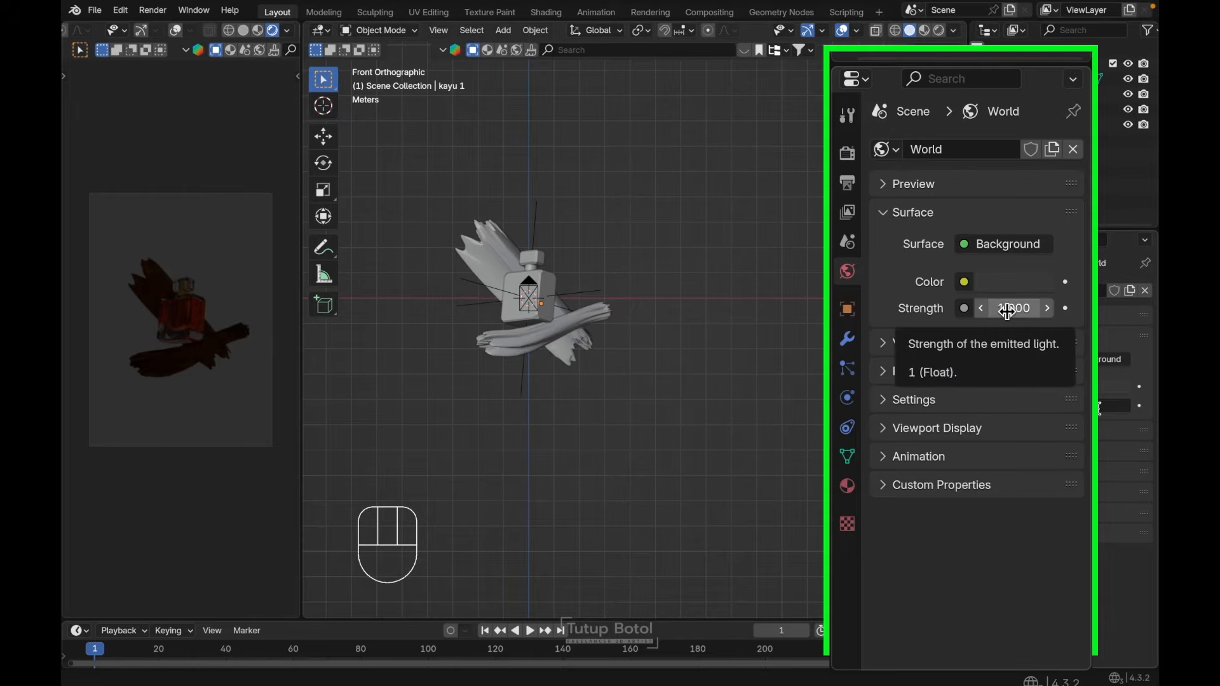
click(1003, 308)
text(0)
key(Return)
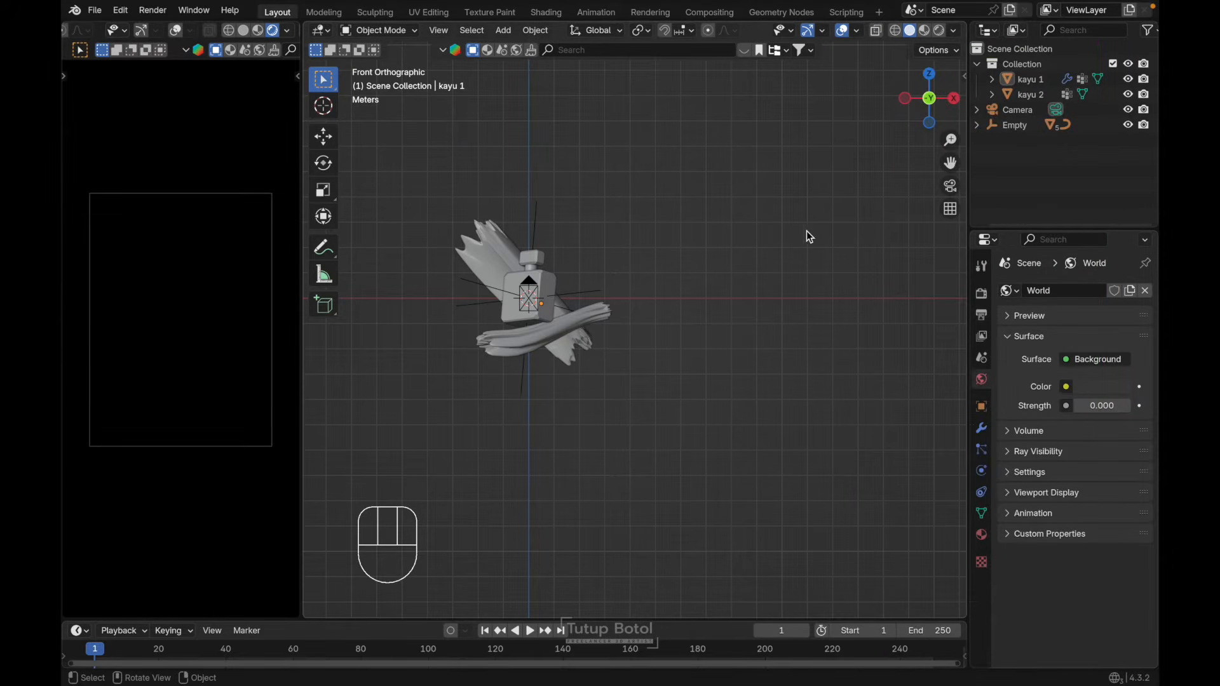
key(super+s)
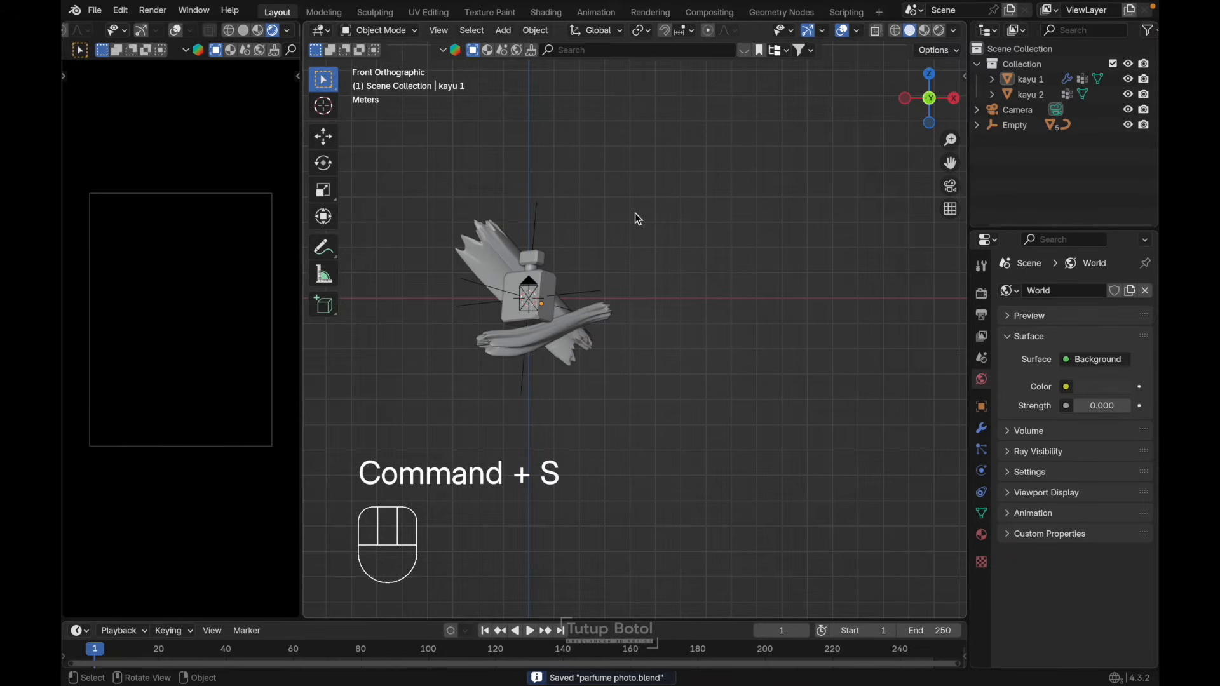
Step: Add an area light and raise it along the global Z axis to a position above the bottle
key(shift+a)
mouse_move(594, 249)
click(686, 294)
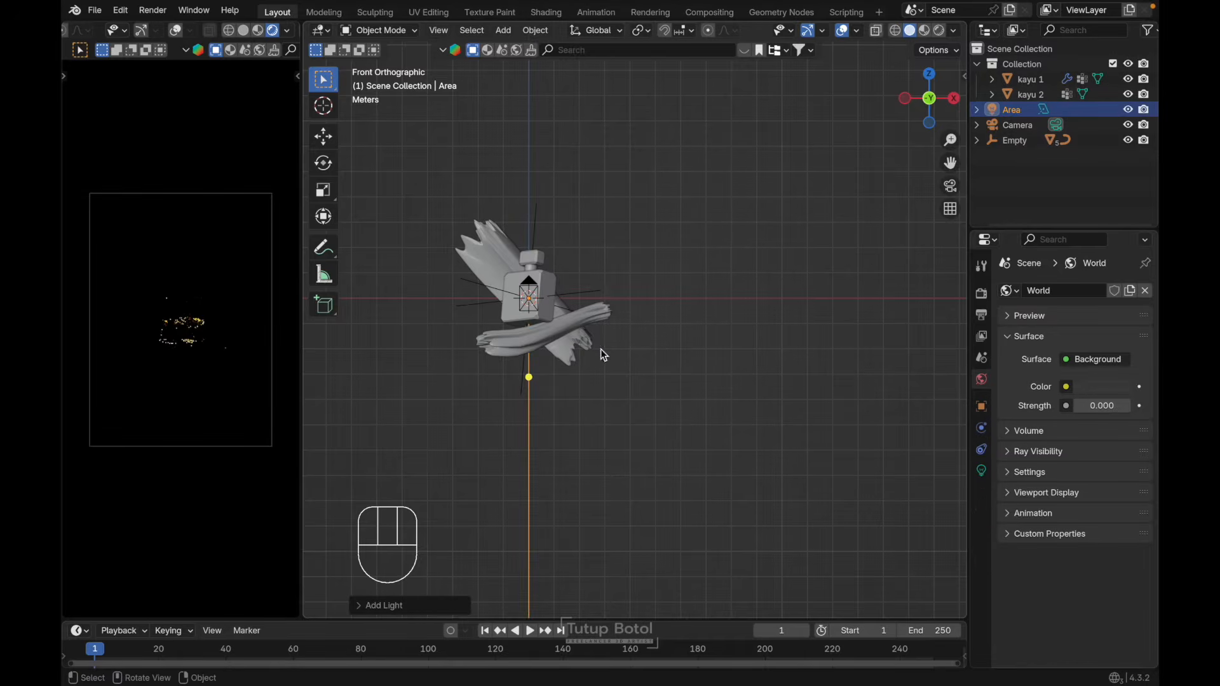
key(g)
key(z)
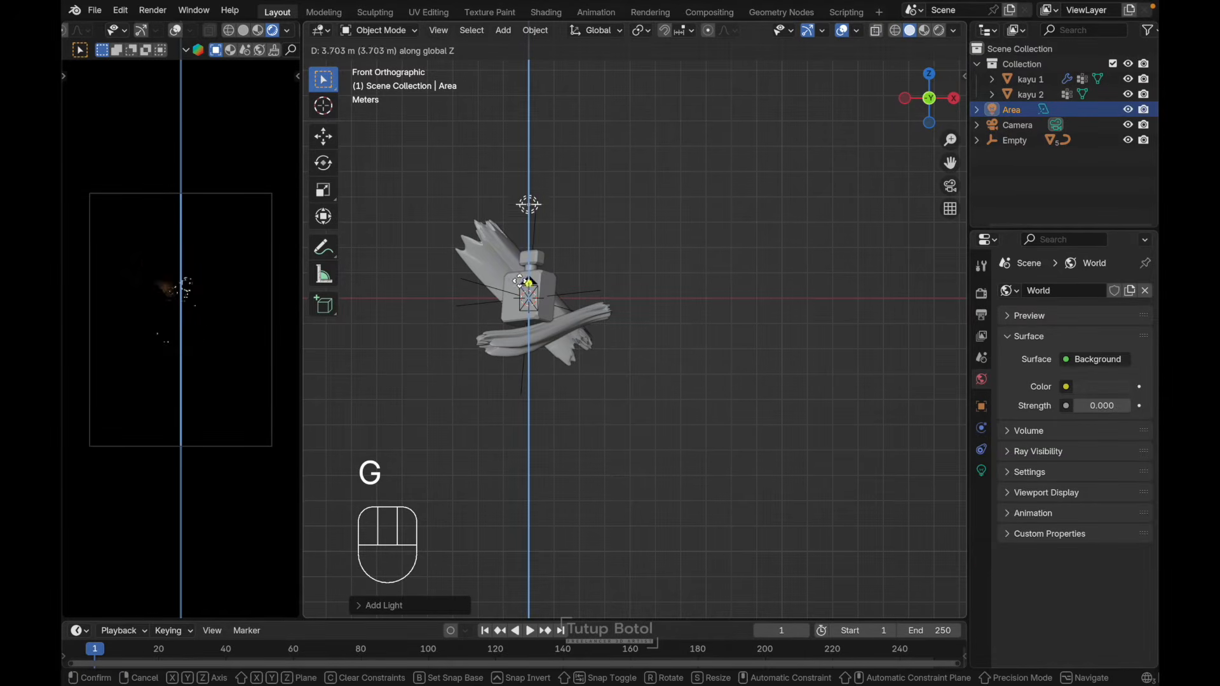
click(518, 268)
Step: Scale the area light up evenly in the front view until it is wider than the bottle
key(grave)
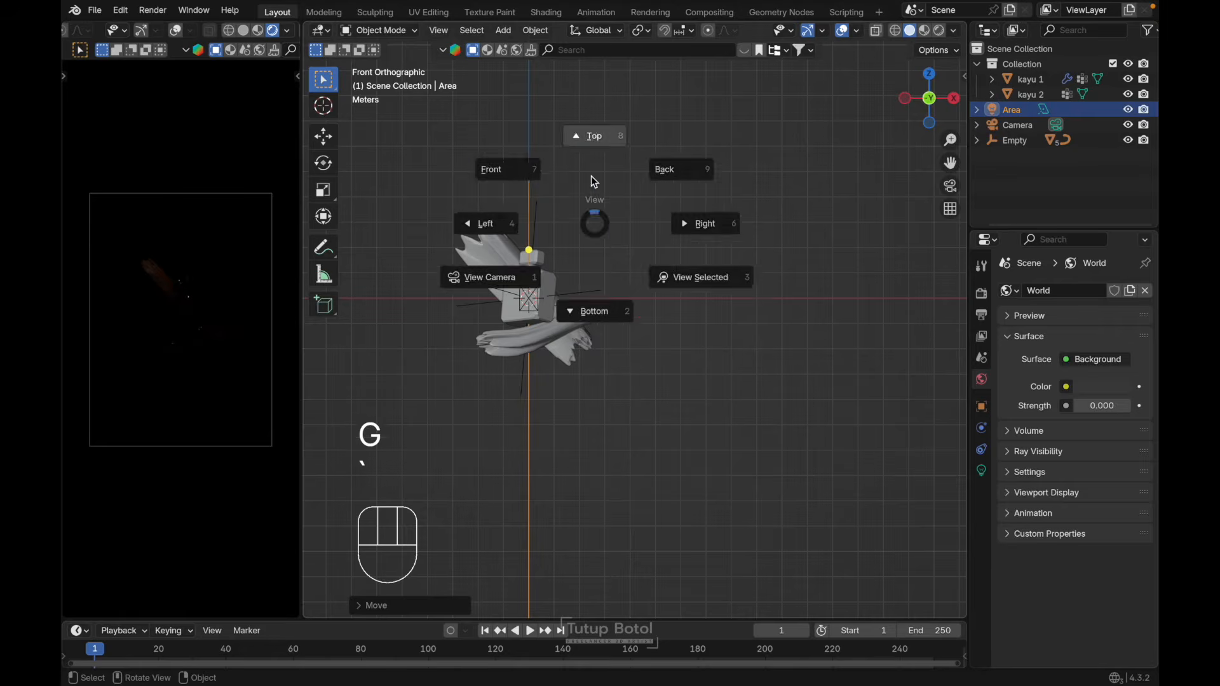
click(591, 176)
key(grave)
click(528, 171)
key(s)
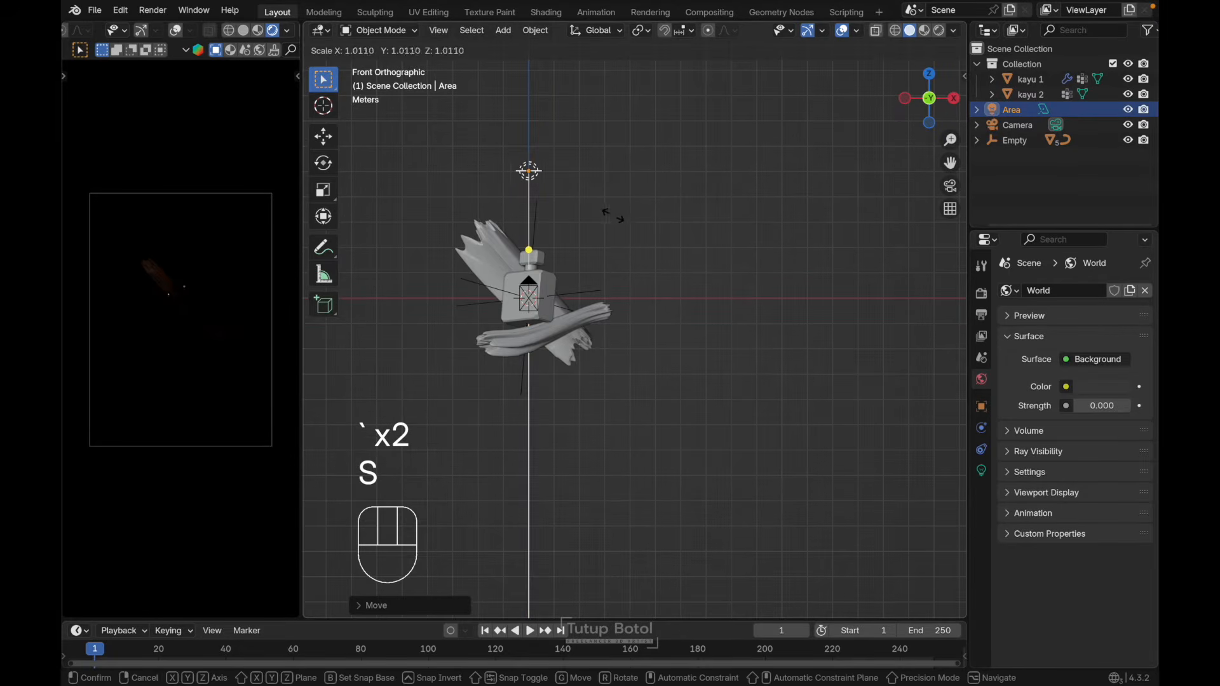
click(776, 269)
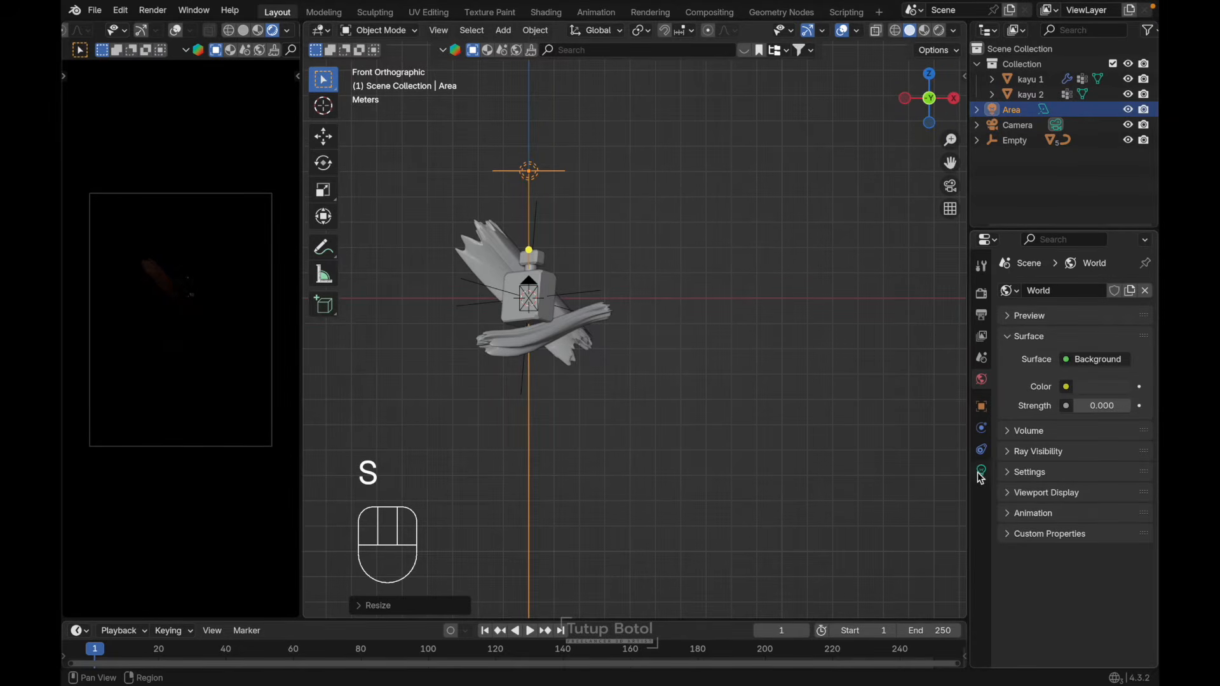
Step: Set the area light's power to 1000 W
click(847, 400)
double_click(1002, 294)
text(200)
key(Return)
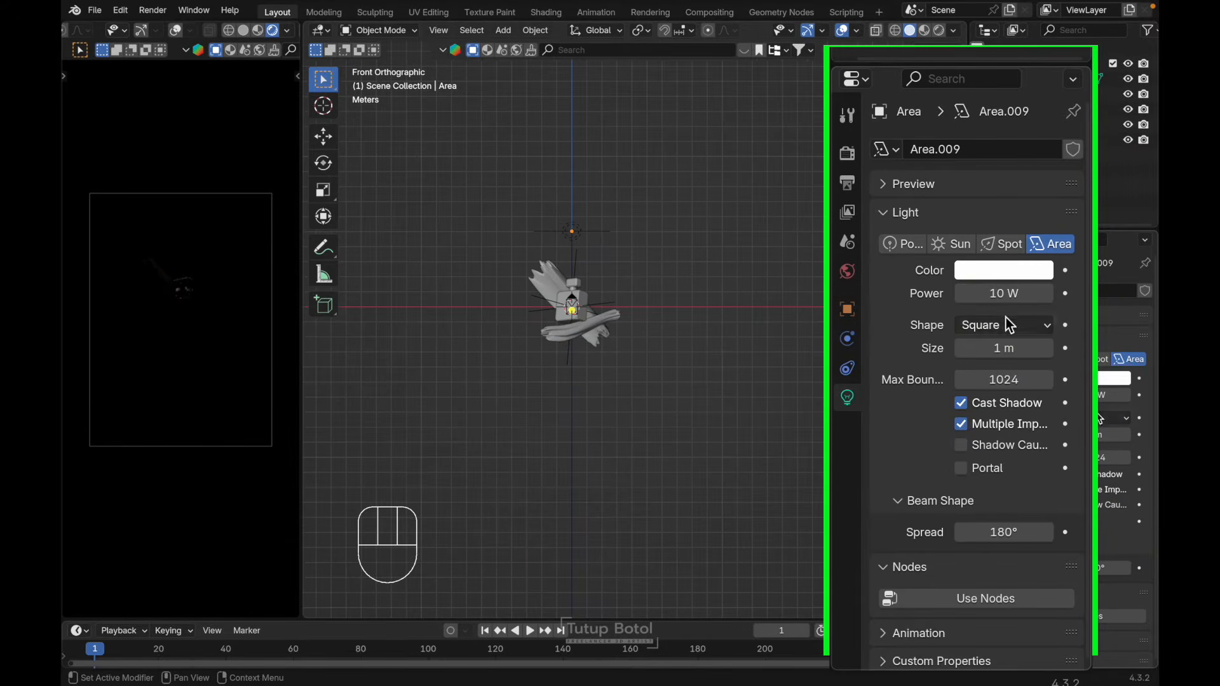
double_click(997, 294)
text(100)
key(Return)
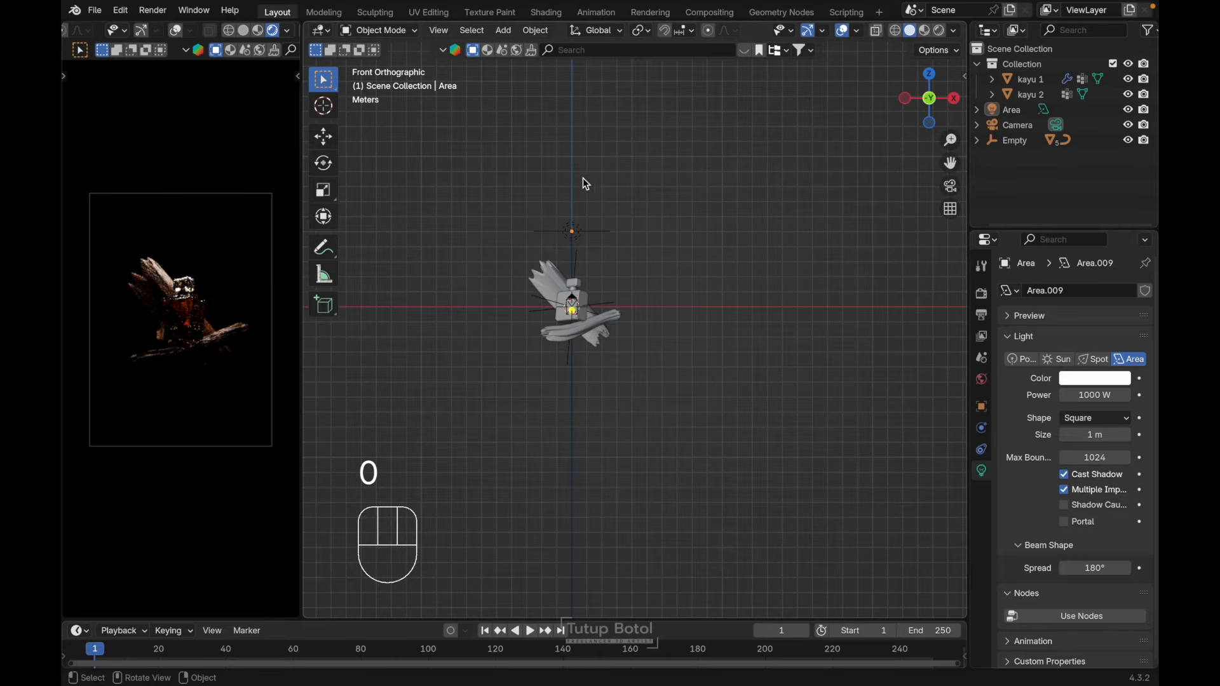
Step: Move the area light back about 1.97 m along global Y in the top view, so it sits behind kayu 1
key(grave)
click(550, 234)
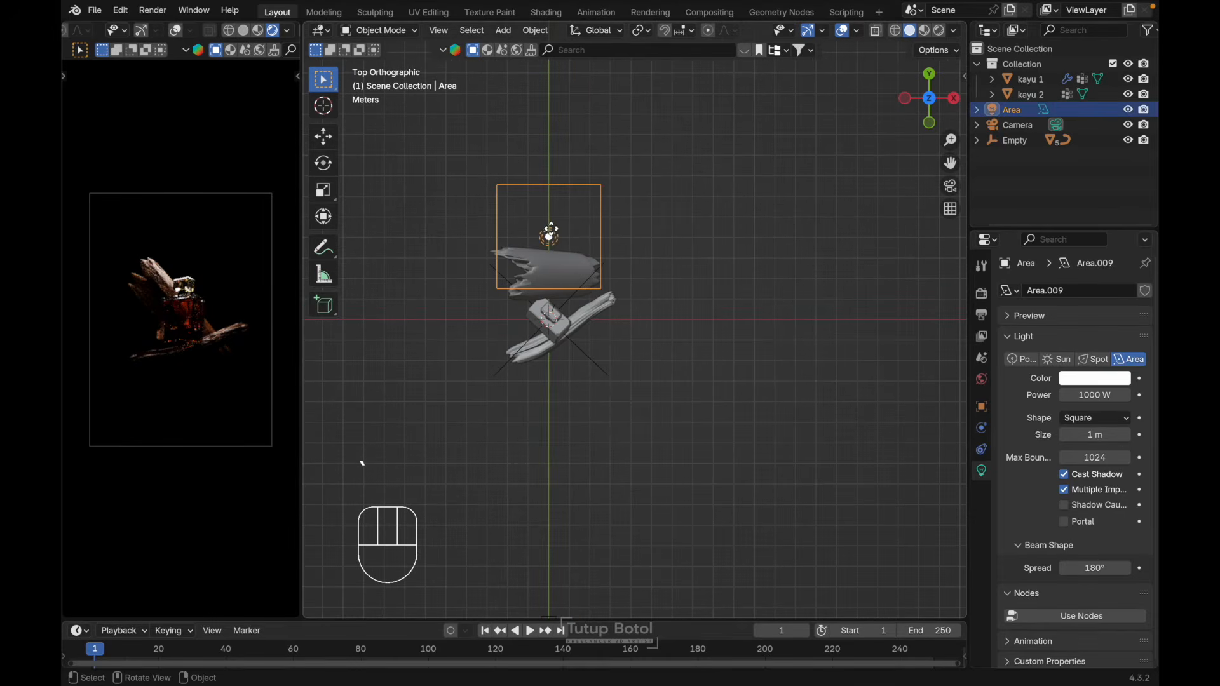
key(g)
key(y)
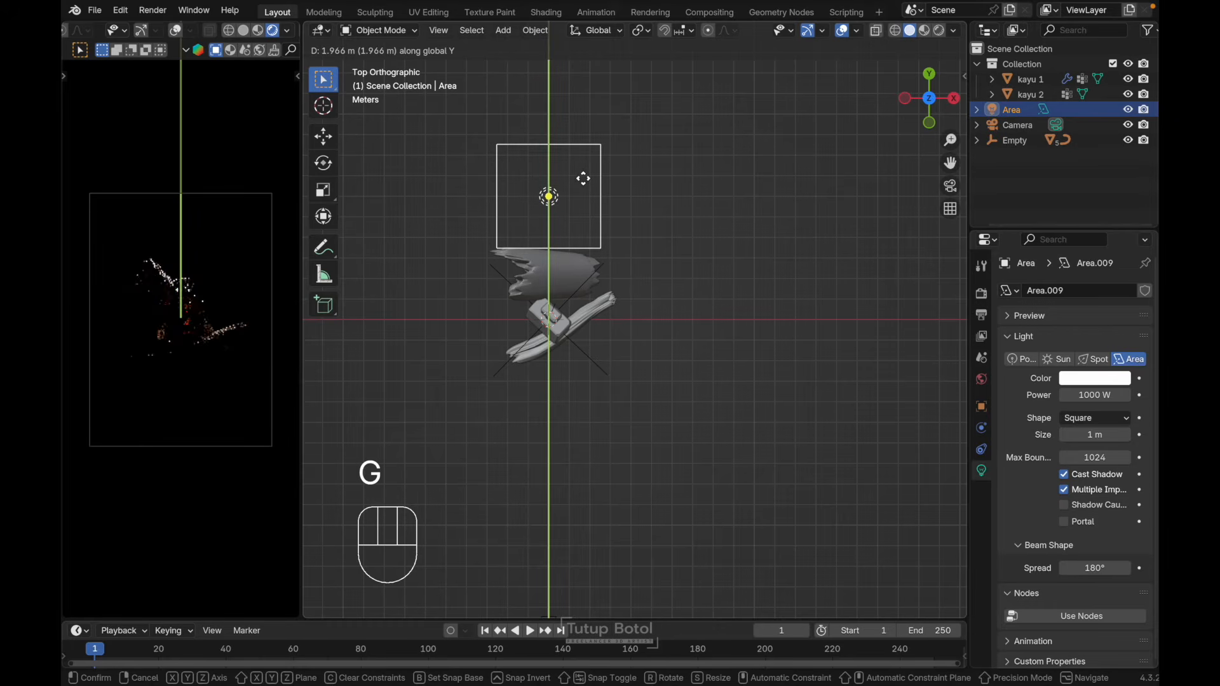
click(583, 178)
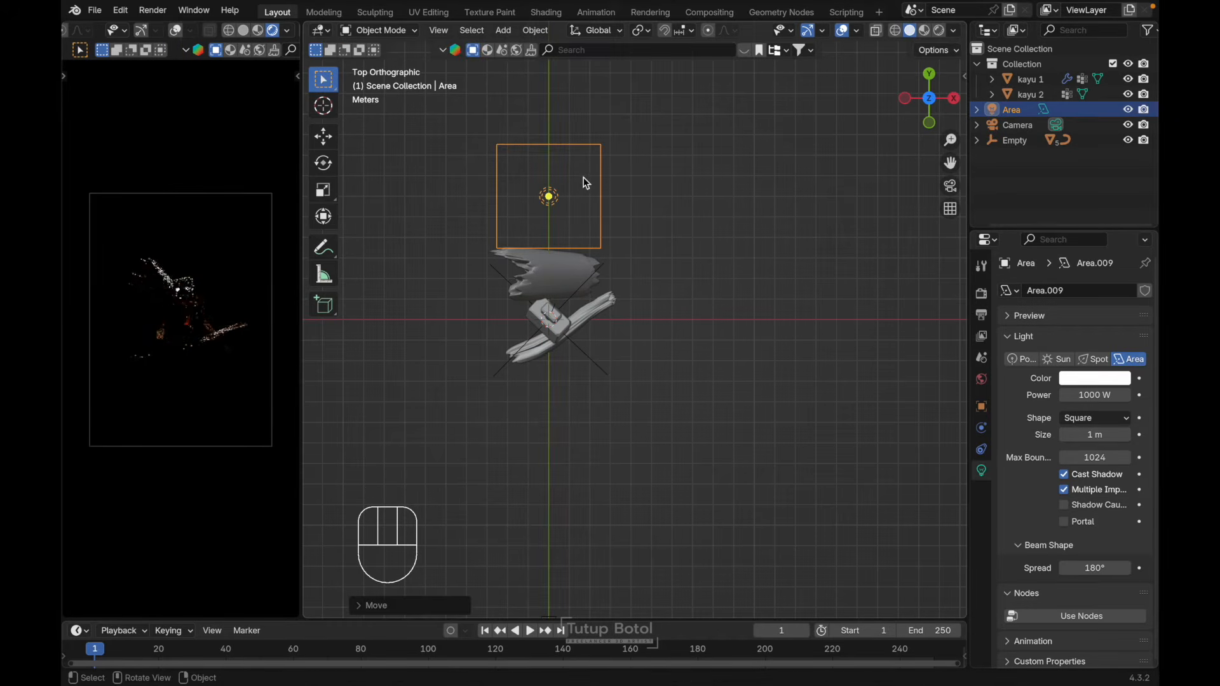
click(625, 211)
Step: Add a plane mesh at the scene center and stand it upright by rotating it 90° about the X axis
scroll(628, 216, down, 1)
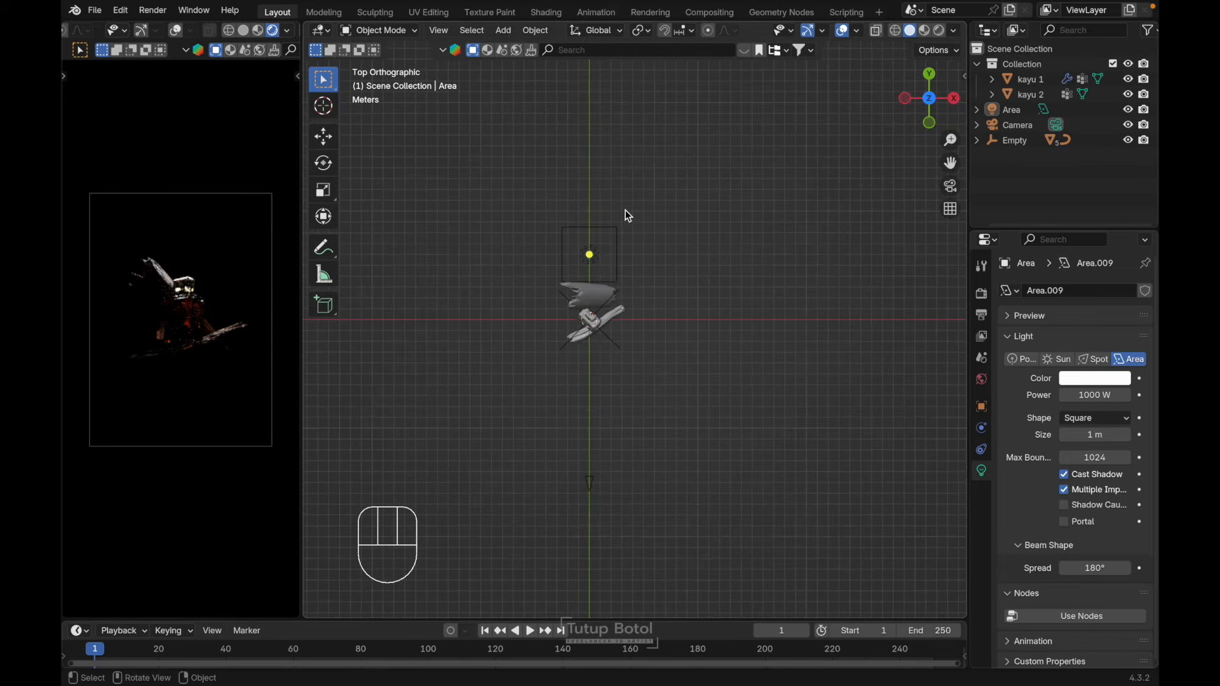
key(shift+a)
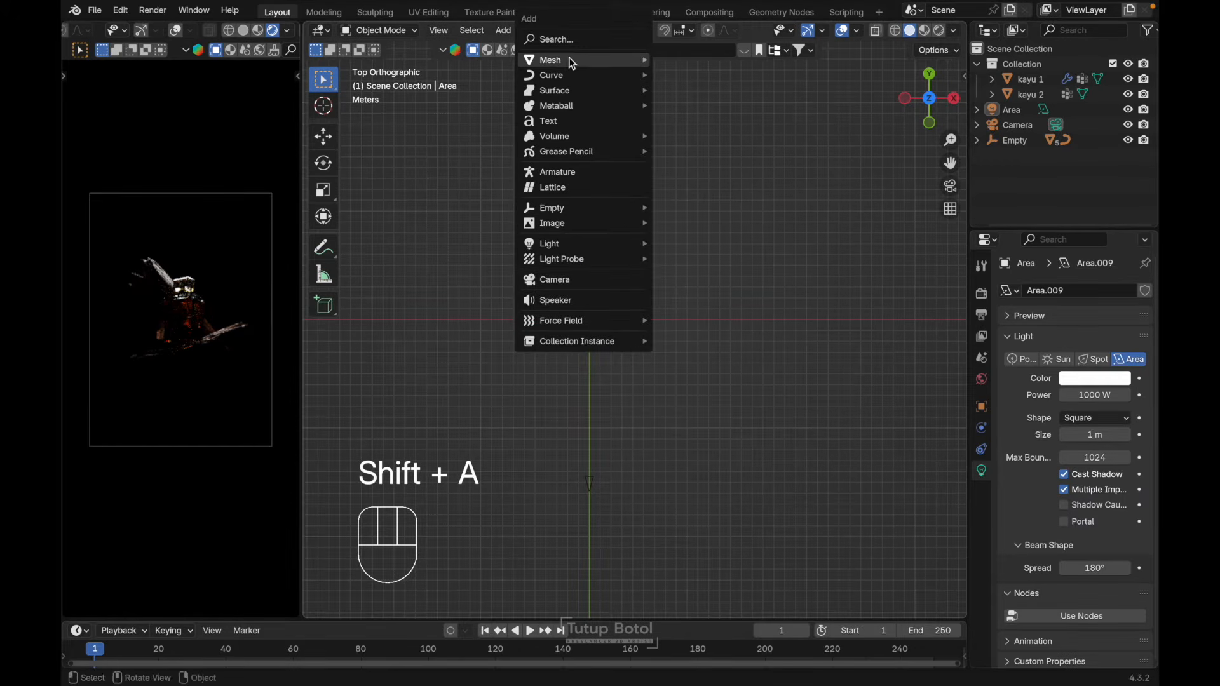
mouse_move(570, 57)
click(686, 75)
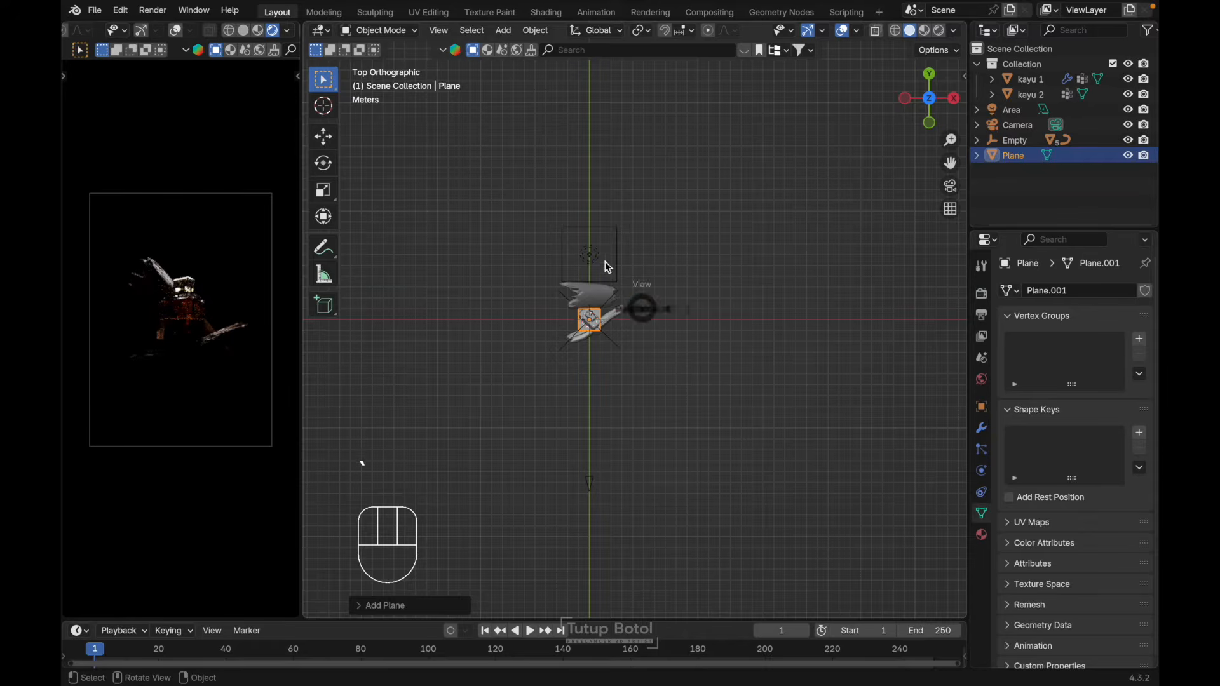
key(KP_1)
text(rx90)
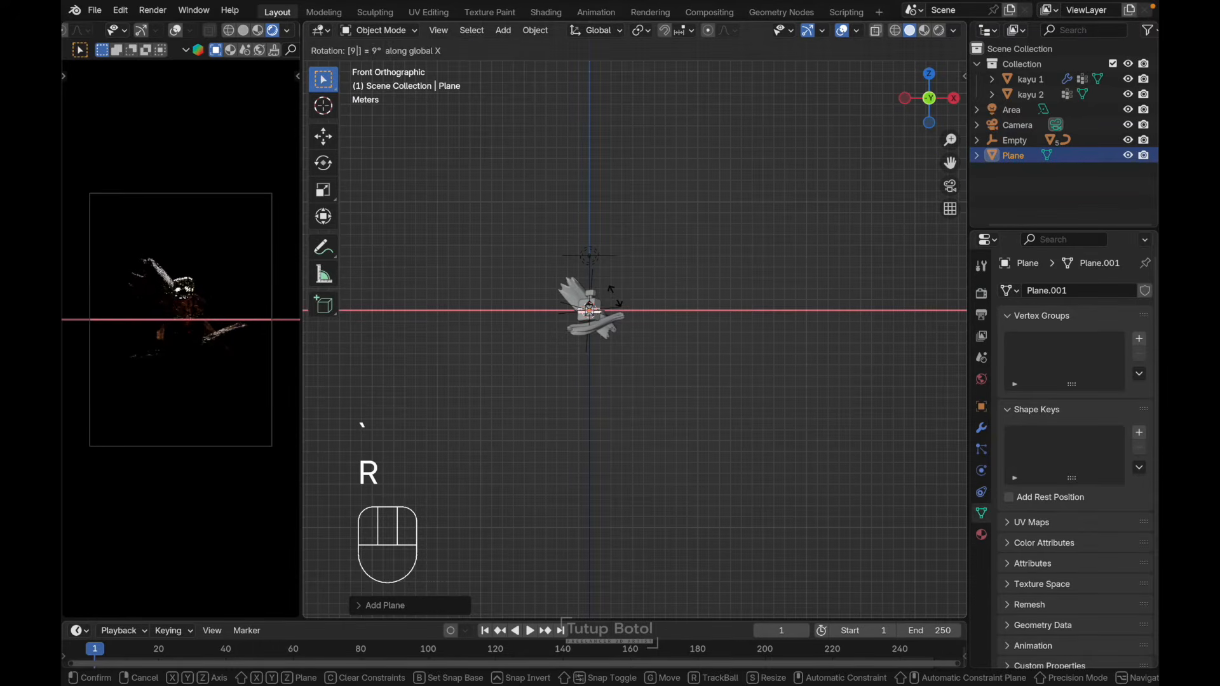
key(Return)
Step: Scale the upright plane up evenly about 8 times and move it back along global Y in the top view, well behind the area light
key(s)
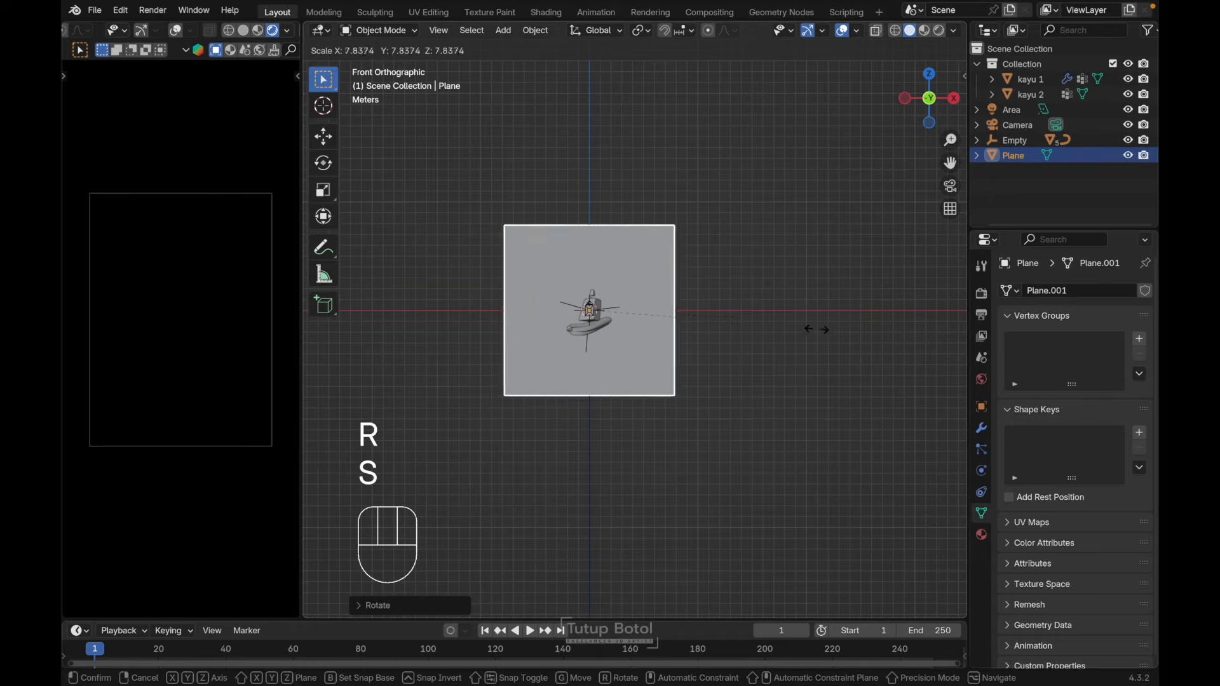
click(826, 332)
key(grave)
click(666, 206)
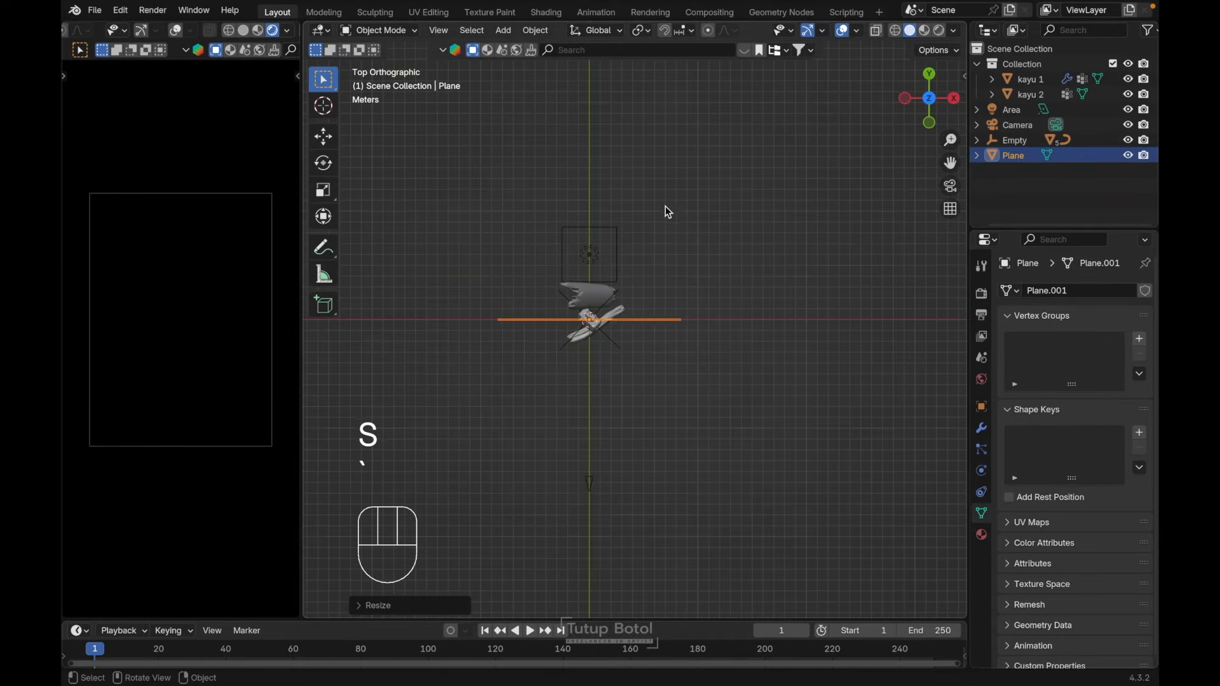
key(g)
key(y)
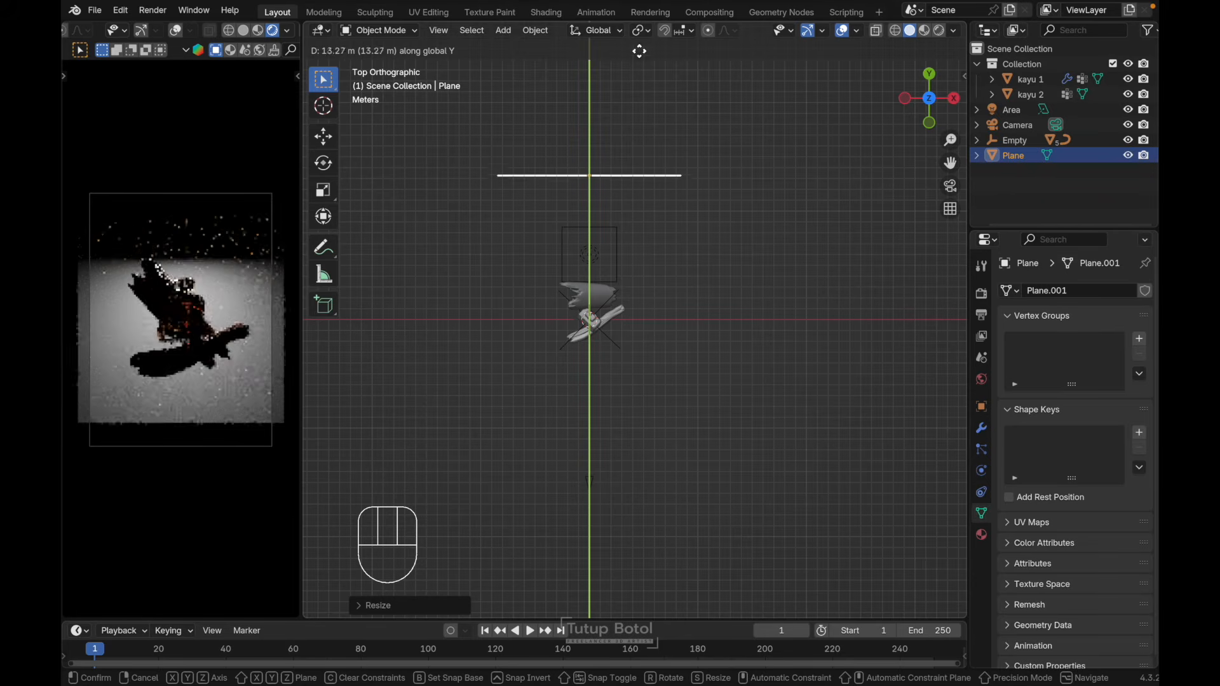
click(640, 553)
Step: Enlarge the backdrop plane evenly in the front view until it spans the full width of the camera frame
key(grave)
click(646, 255)
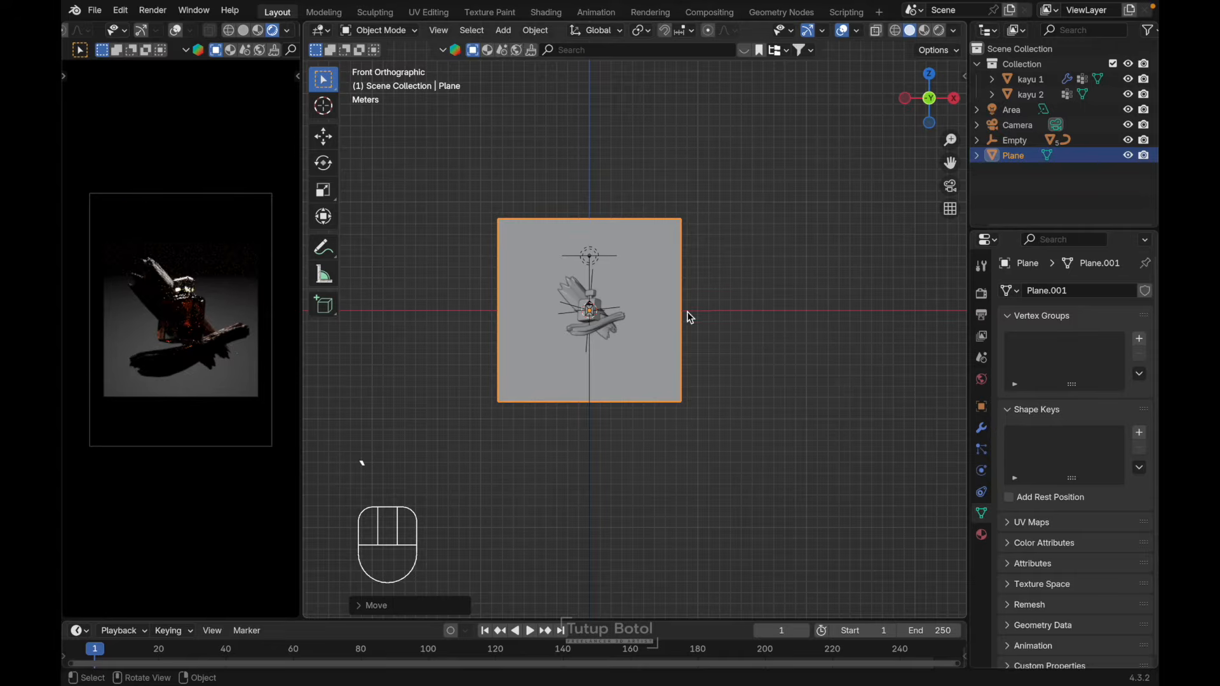
key(s)
click(694, 236)
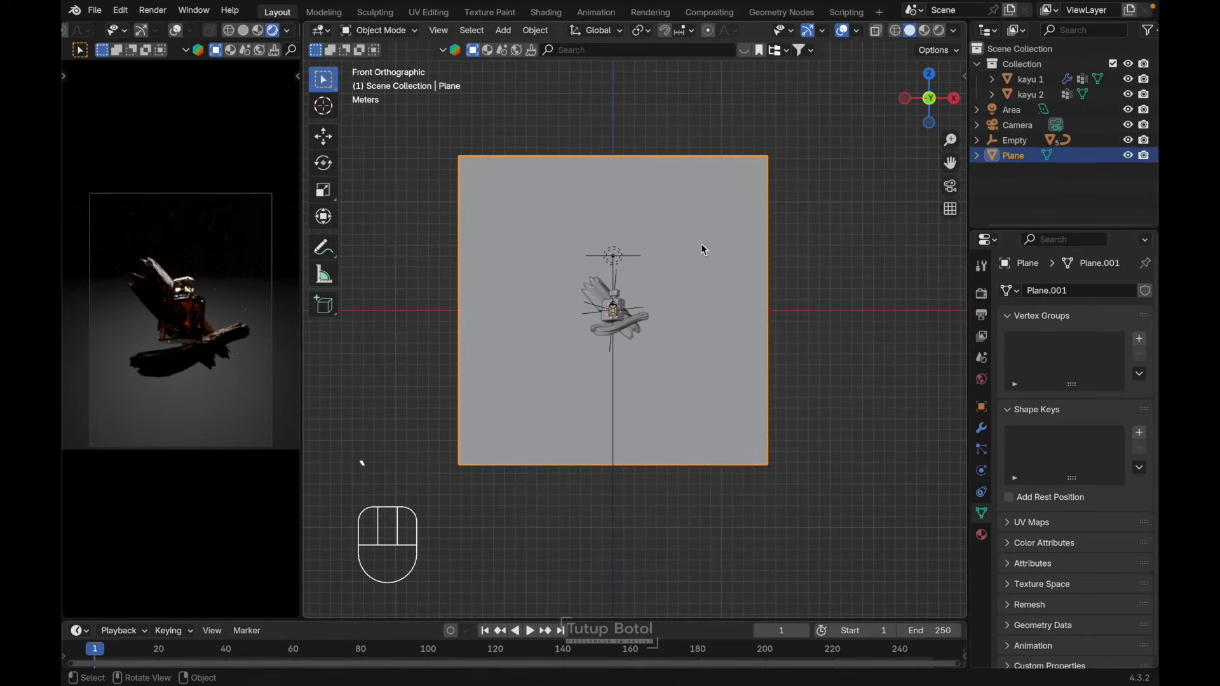
Step: Create a new material on the backdrop plane and set its base color to hex #A53800FF
click(984, 536)
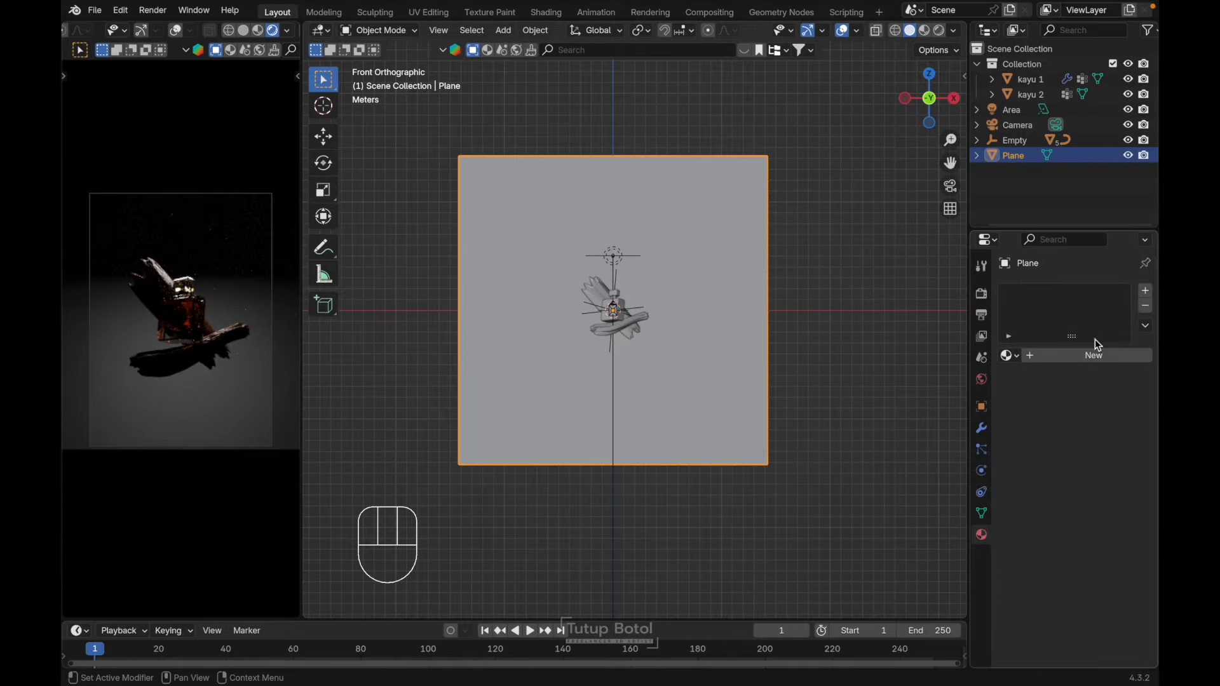
click(986, 233)
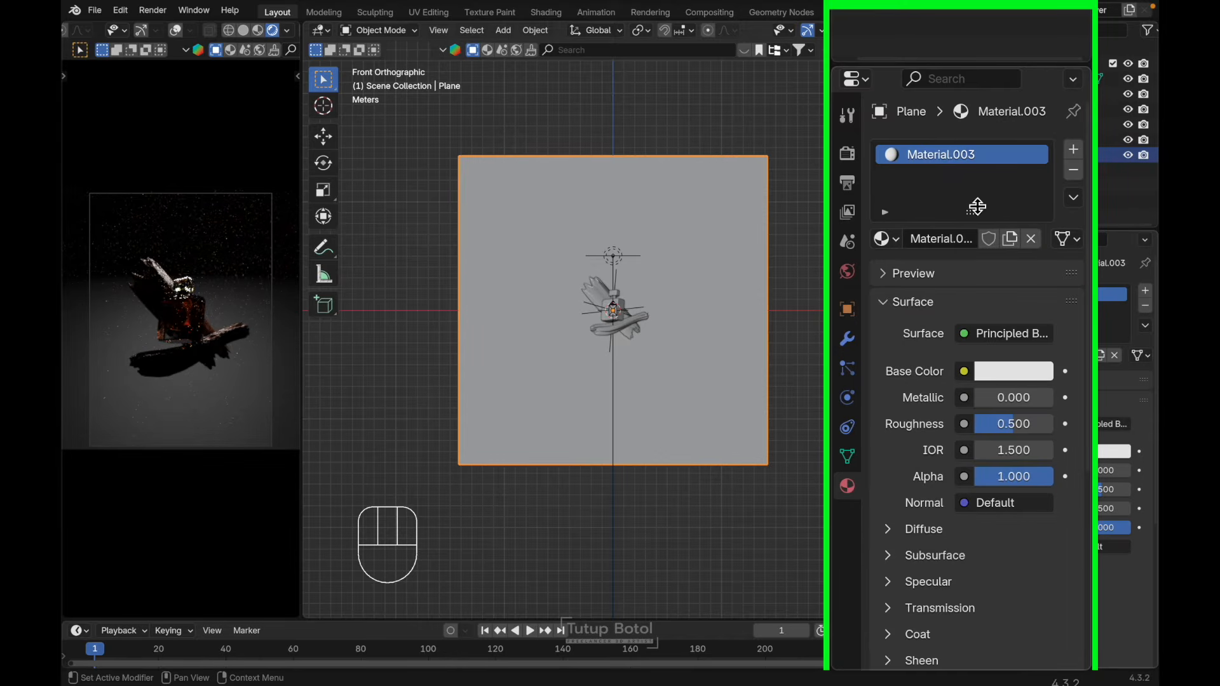
click(998, 371)
click(975, 335)
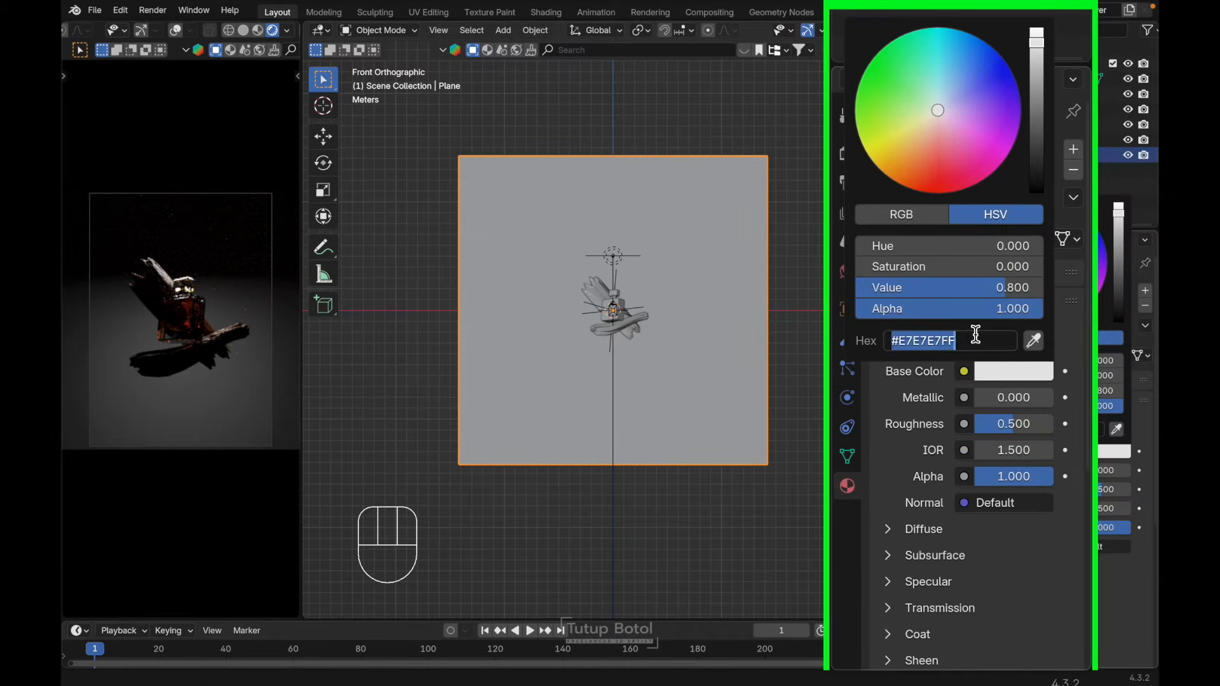
text(#A53800FF)
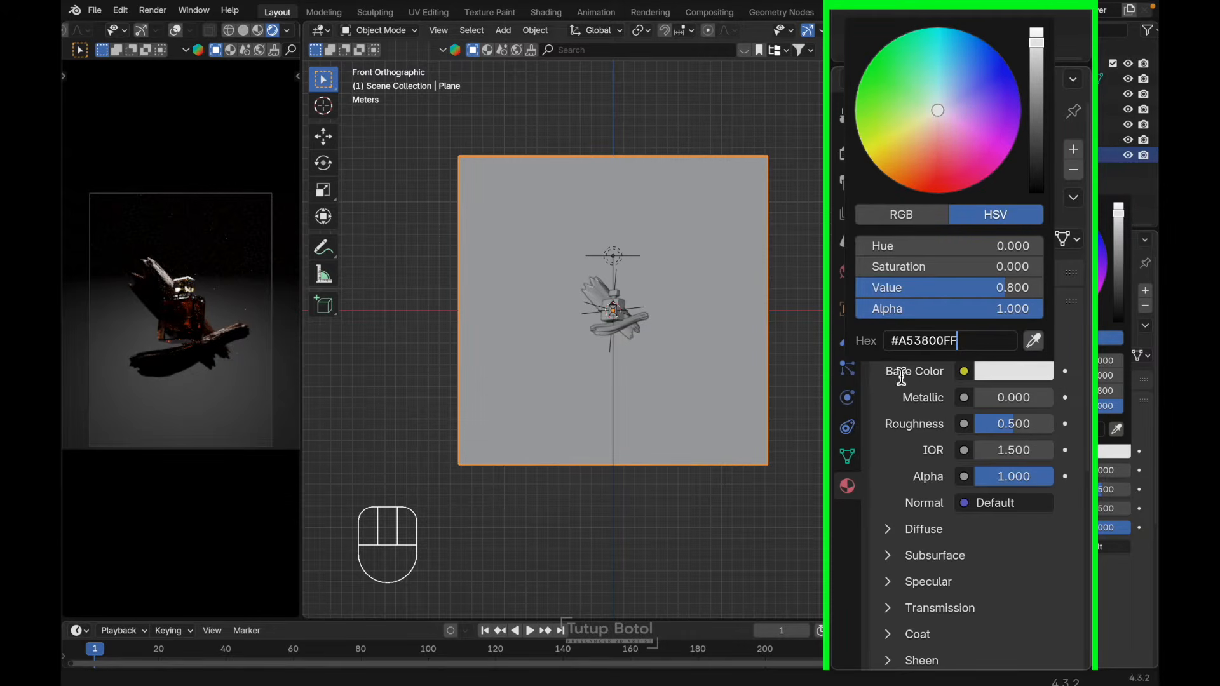
key(Return)
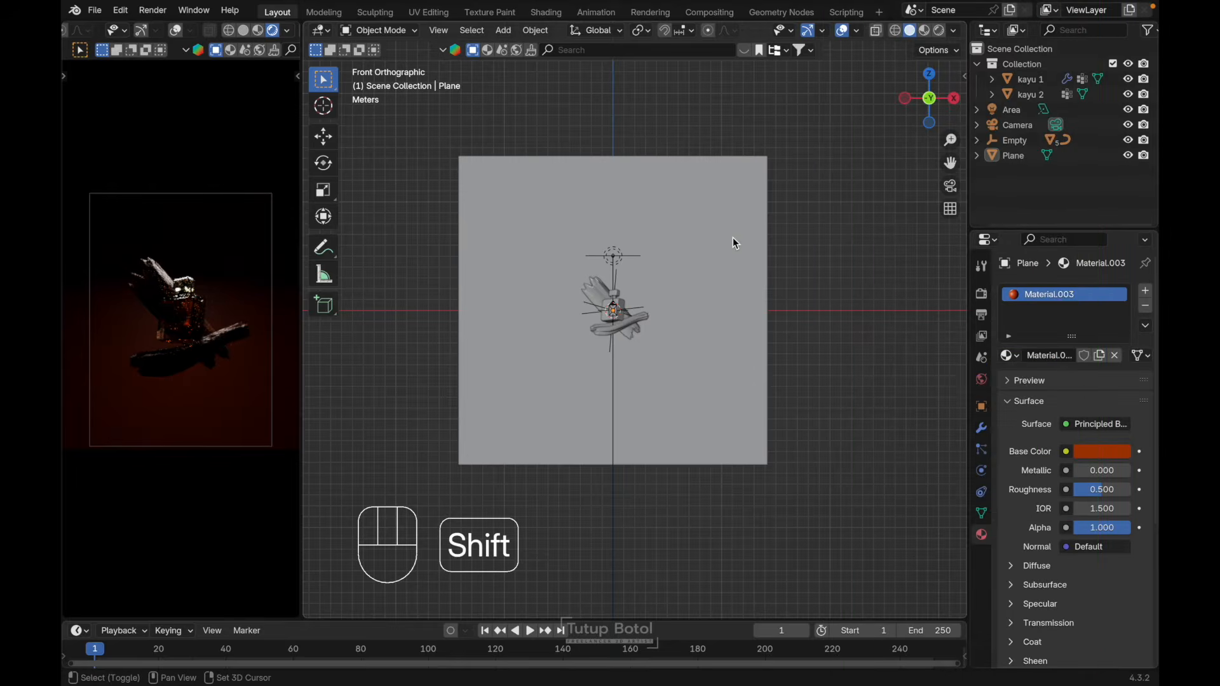
Step: Add a second area light at the scene center and rotate it 90° about the X axis
key(shift+a)
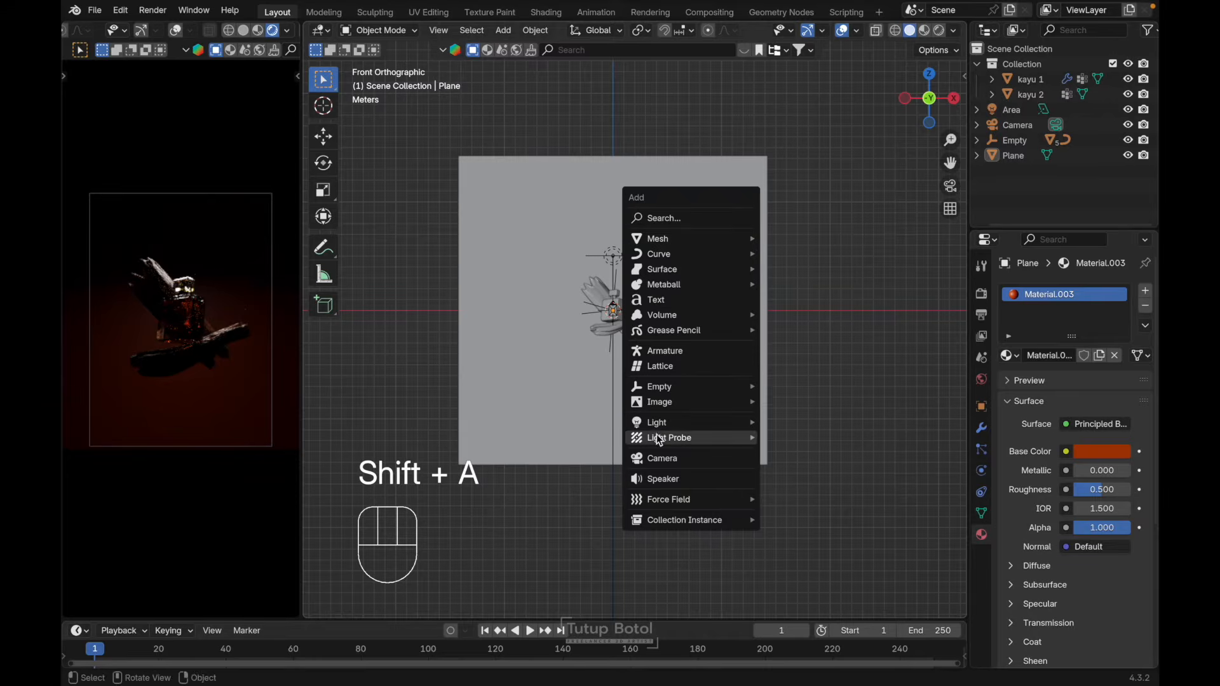
mouse_move(657, 427)
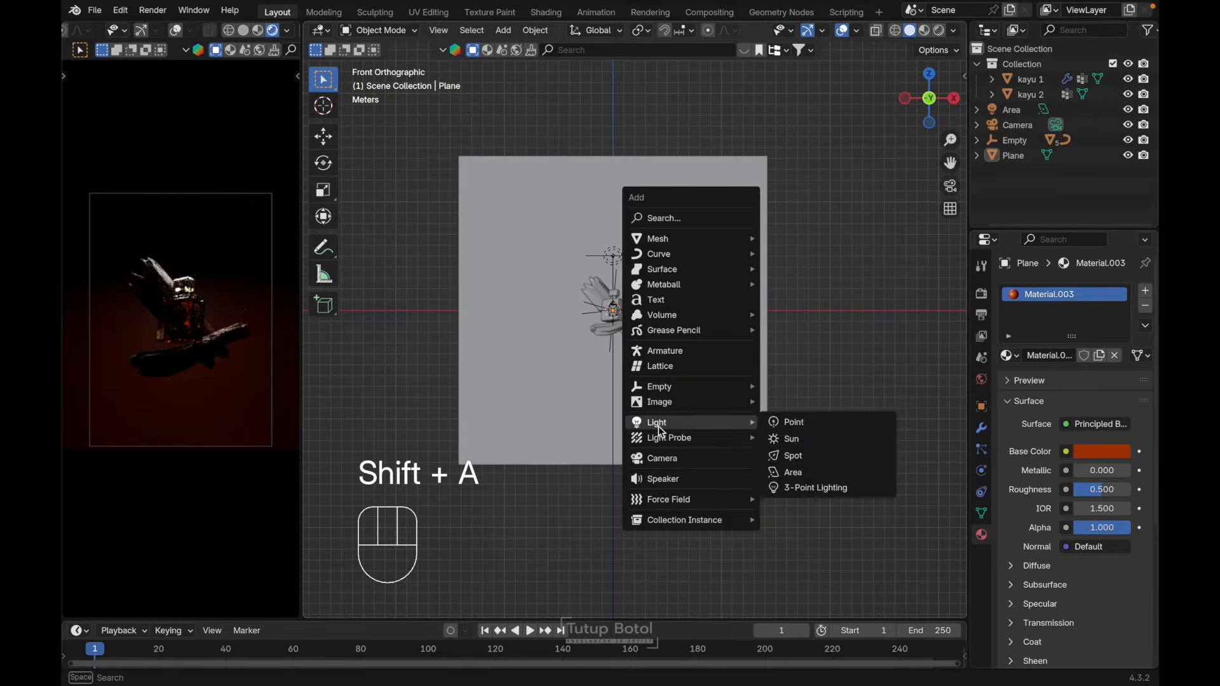
click(795, 474)
key(r)
key(x)
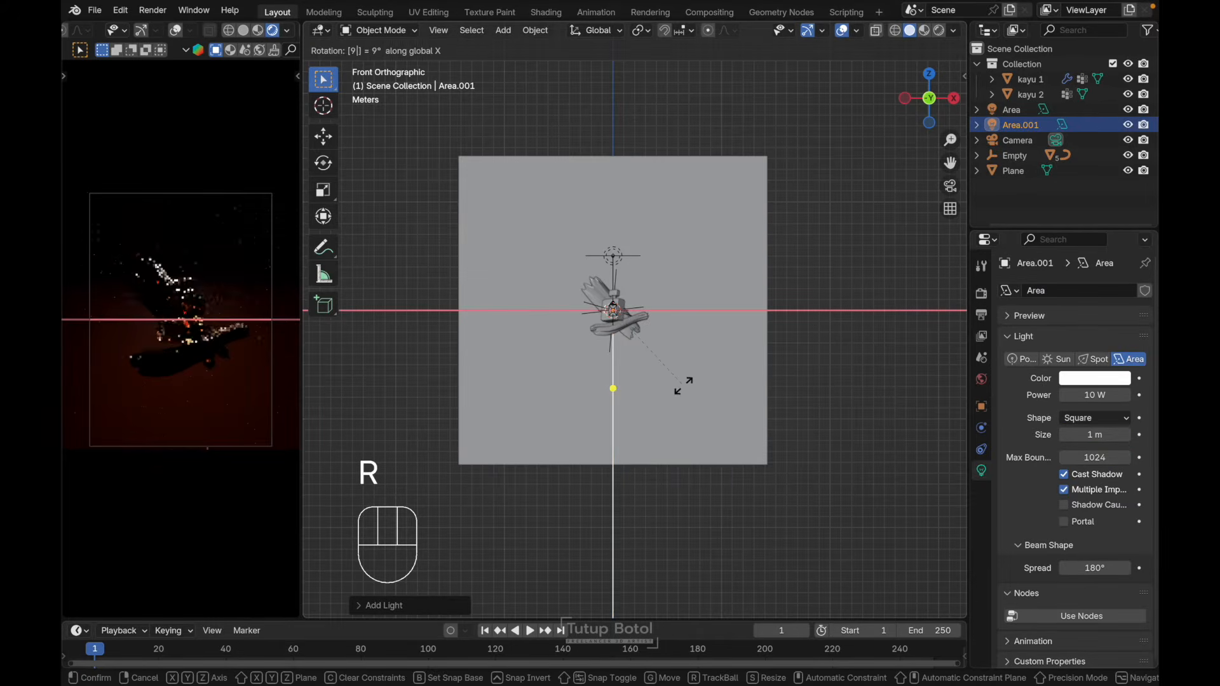
click(685, 390)
Step: Move the second area light back about 16.5 m along global Y in the top view, between the wood and the backdrop plane
key(grave)
click(682, 307)
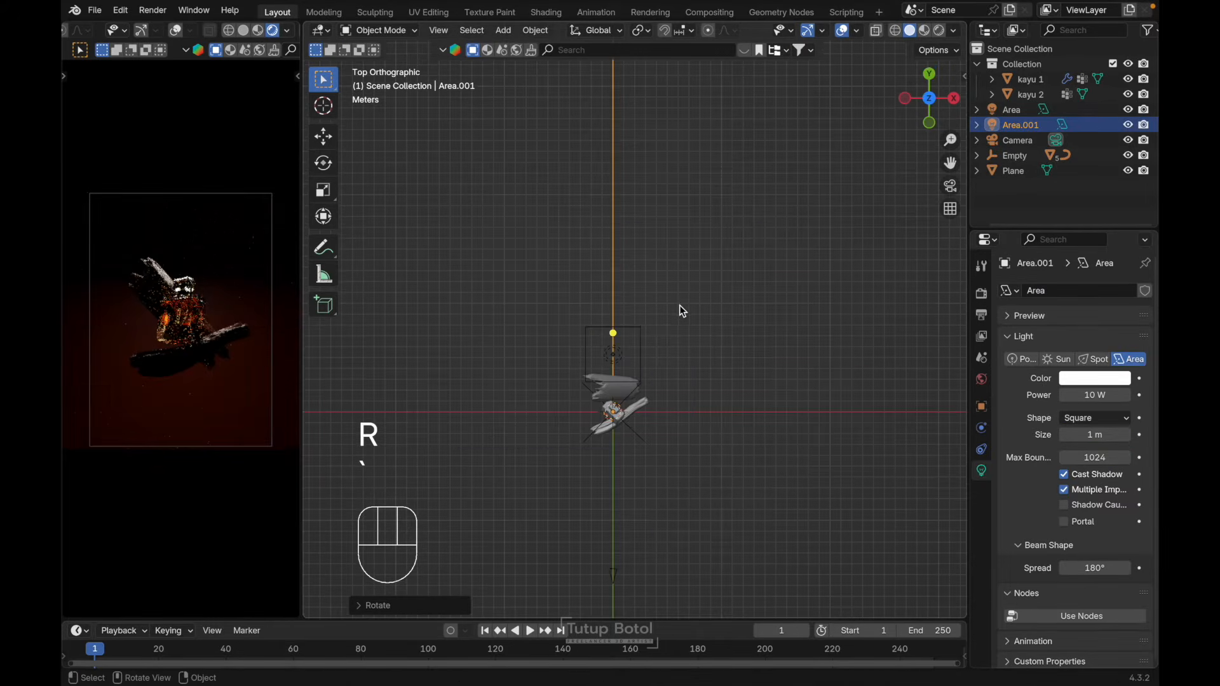
scroll(682, 310, down, 4)
key(shift)
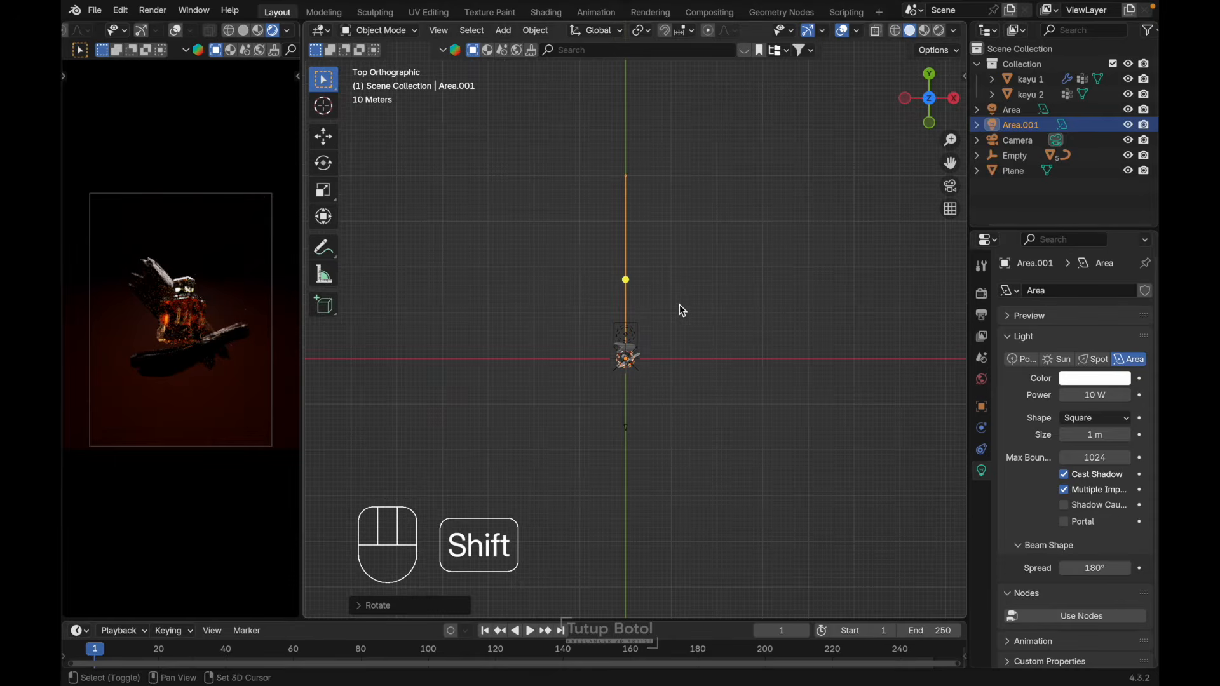
key(g)
key(y)
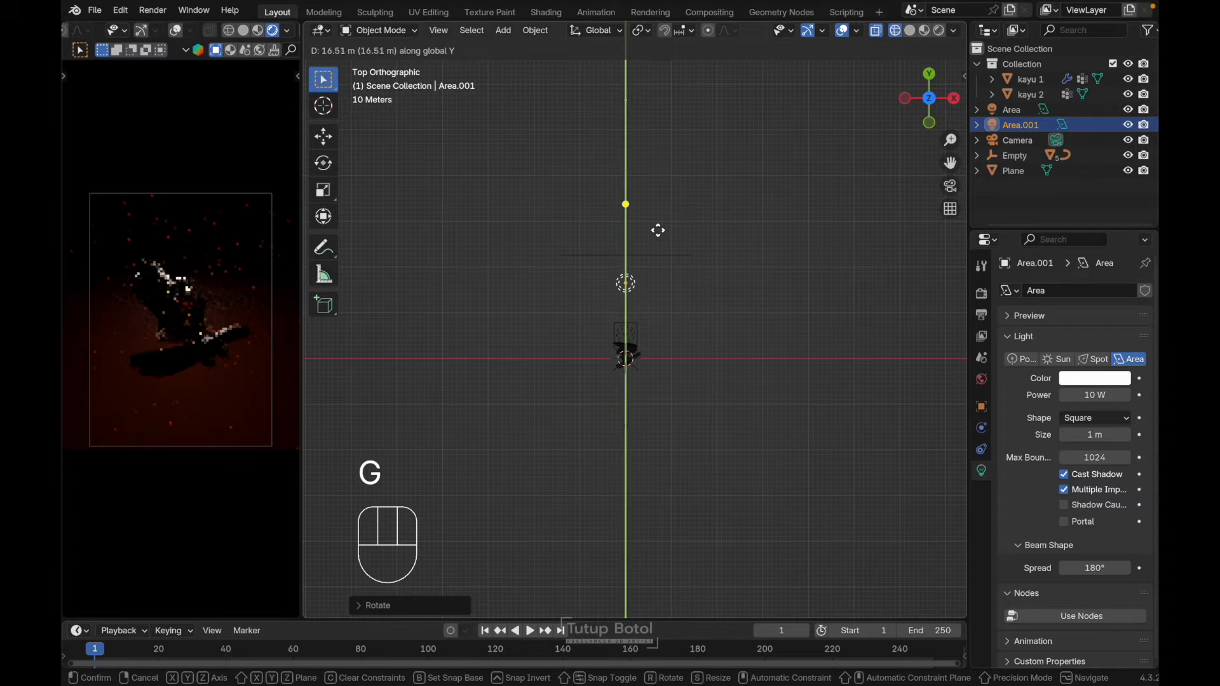
click(658, 230)
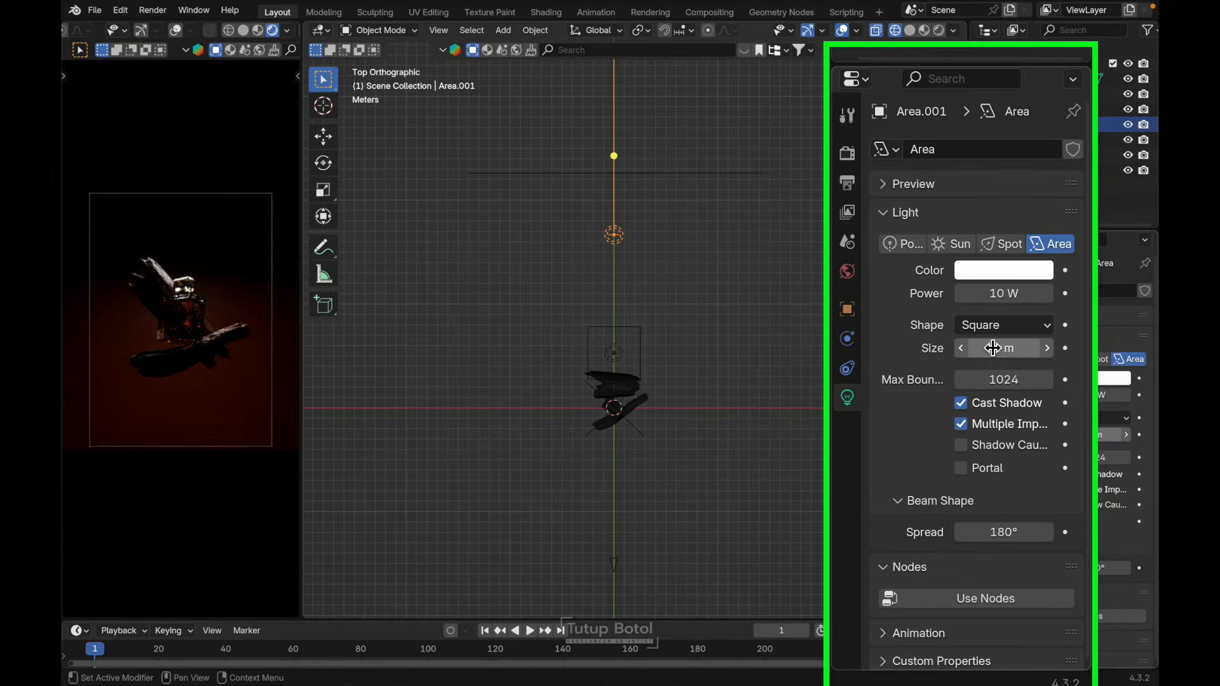
Step: Set the second area light's size to 2 m and its power to 200 W
click(1094, 436)
text(2)
key(Return)
click(1002, 294)
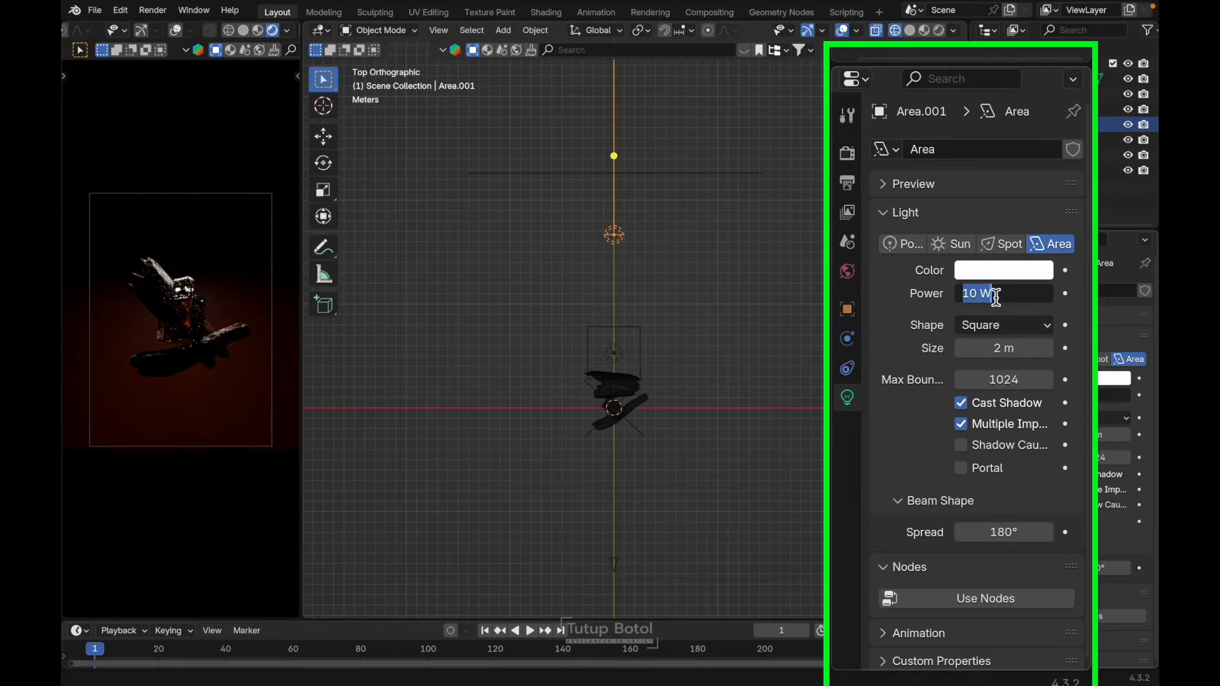
text(200)
key(Return)
Step: Change the second area light's shape to Disk
middle_drag(748, 258, 915, 328)
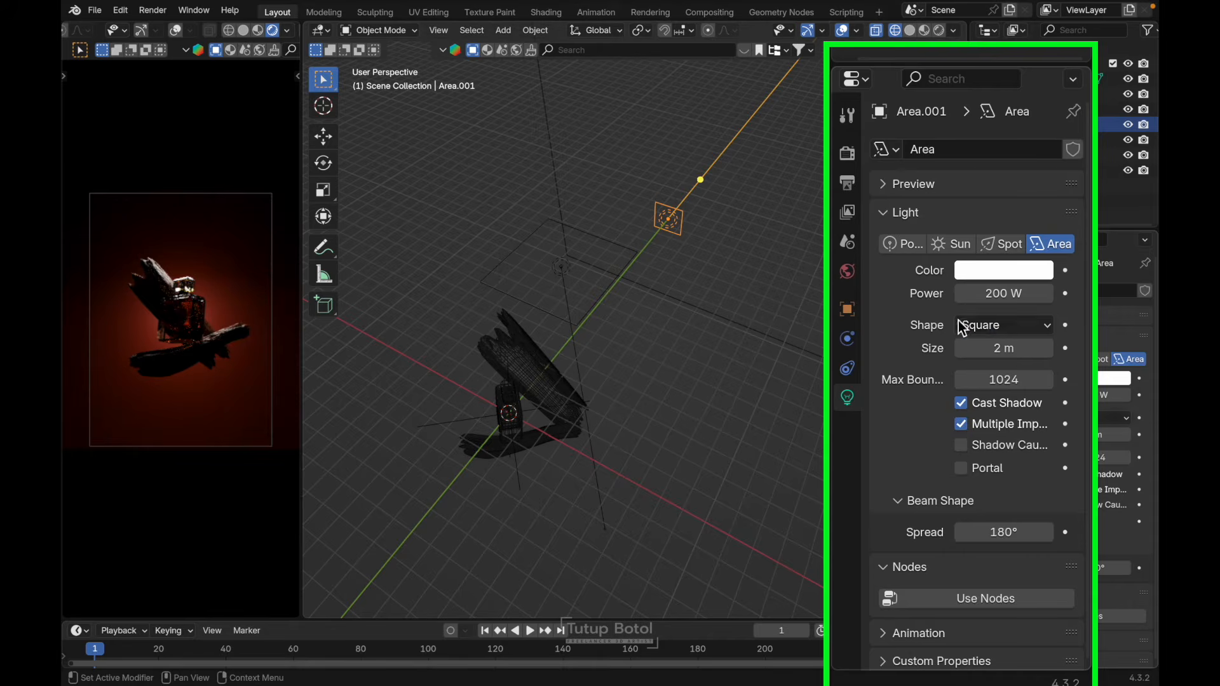
click(980, 322)
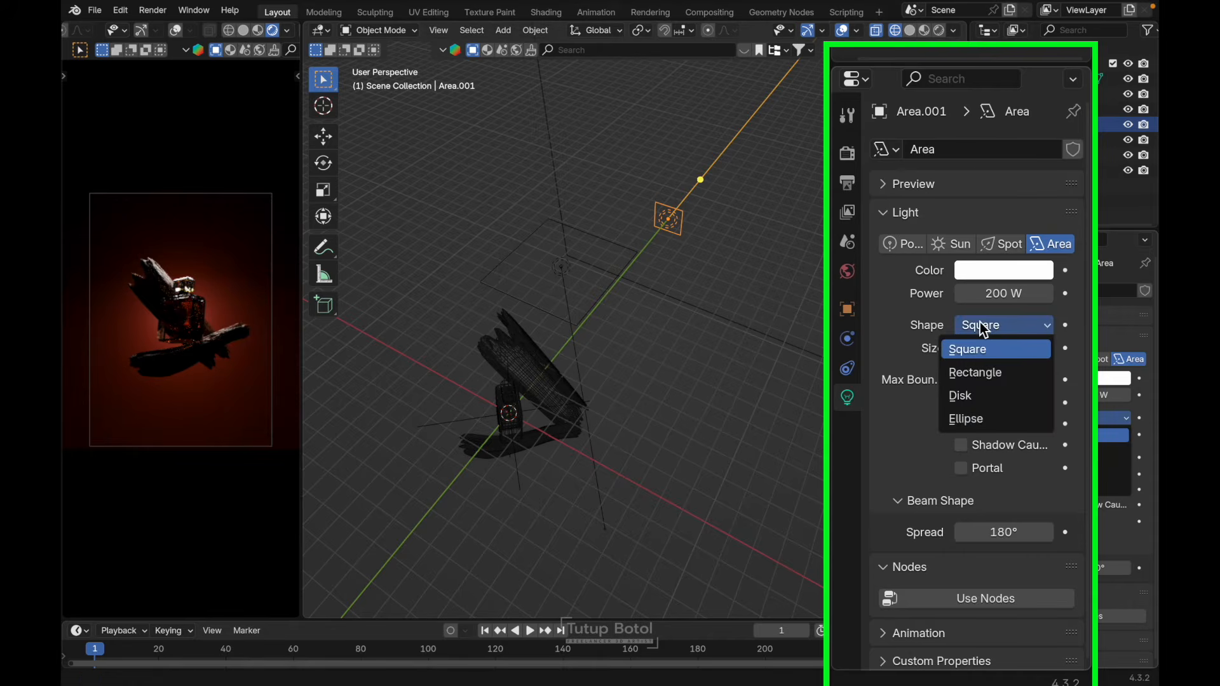
click(993, 397)
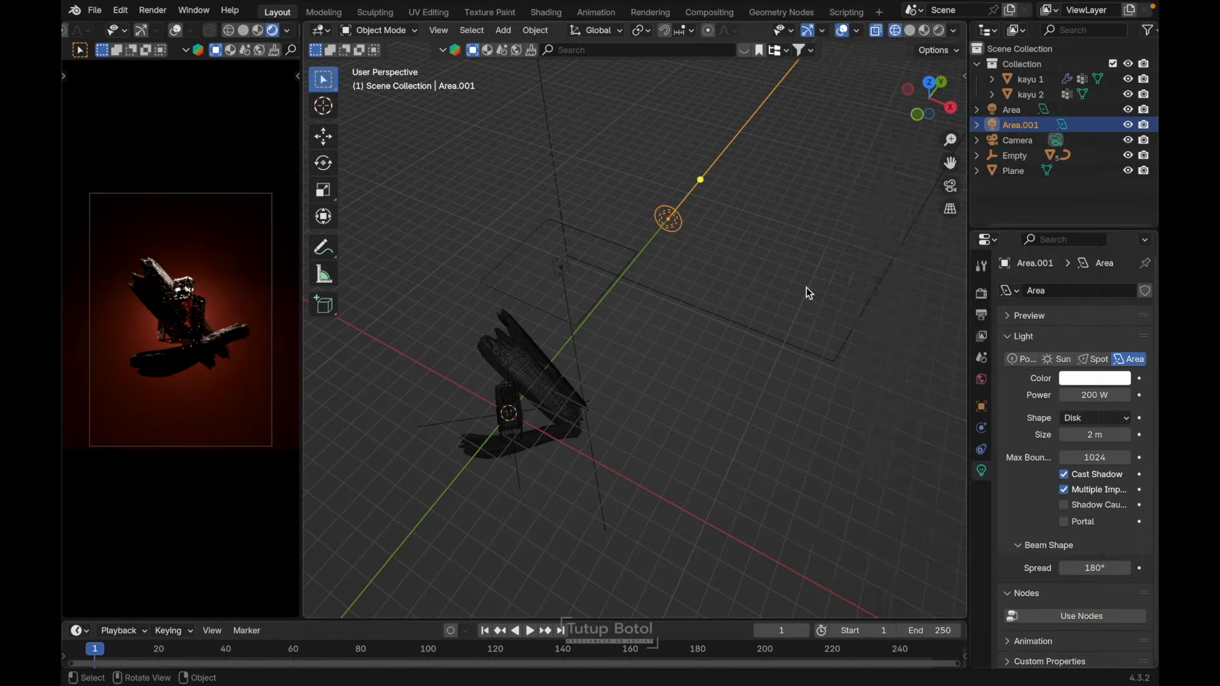
Step: Move the camera about 3.8 m along global Y toward the bottle, deselect it, and save the file
scroll(807, 287, down, 6)
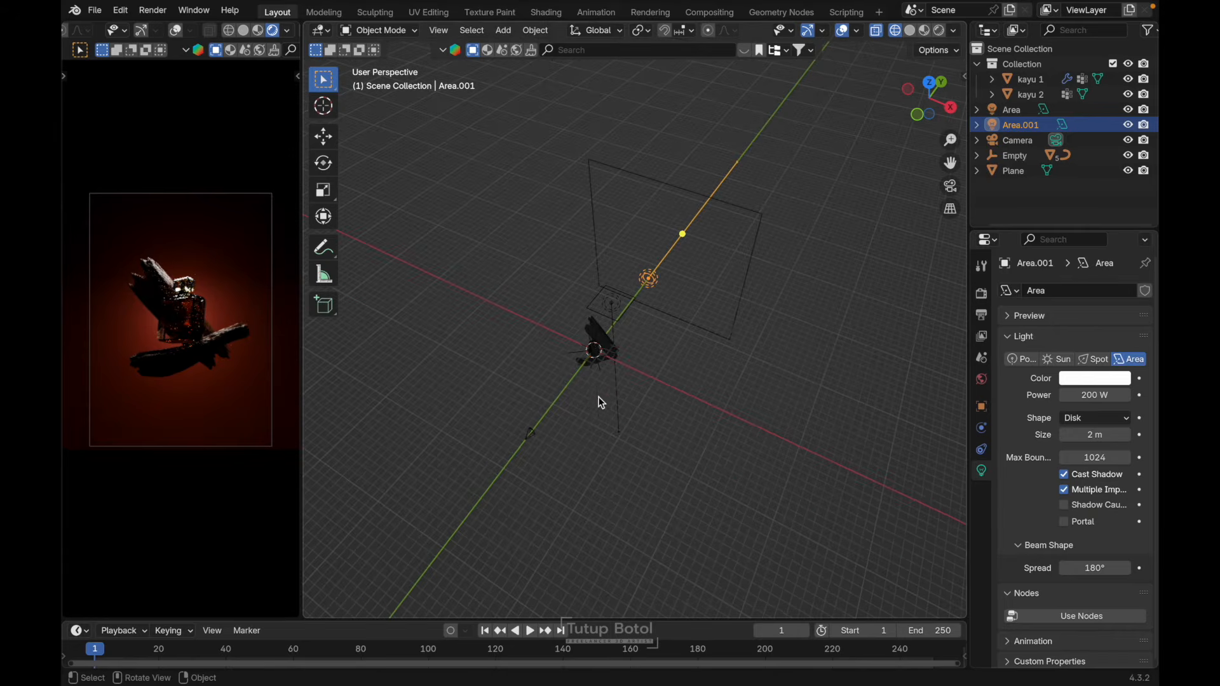
click(537, 434)
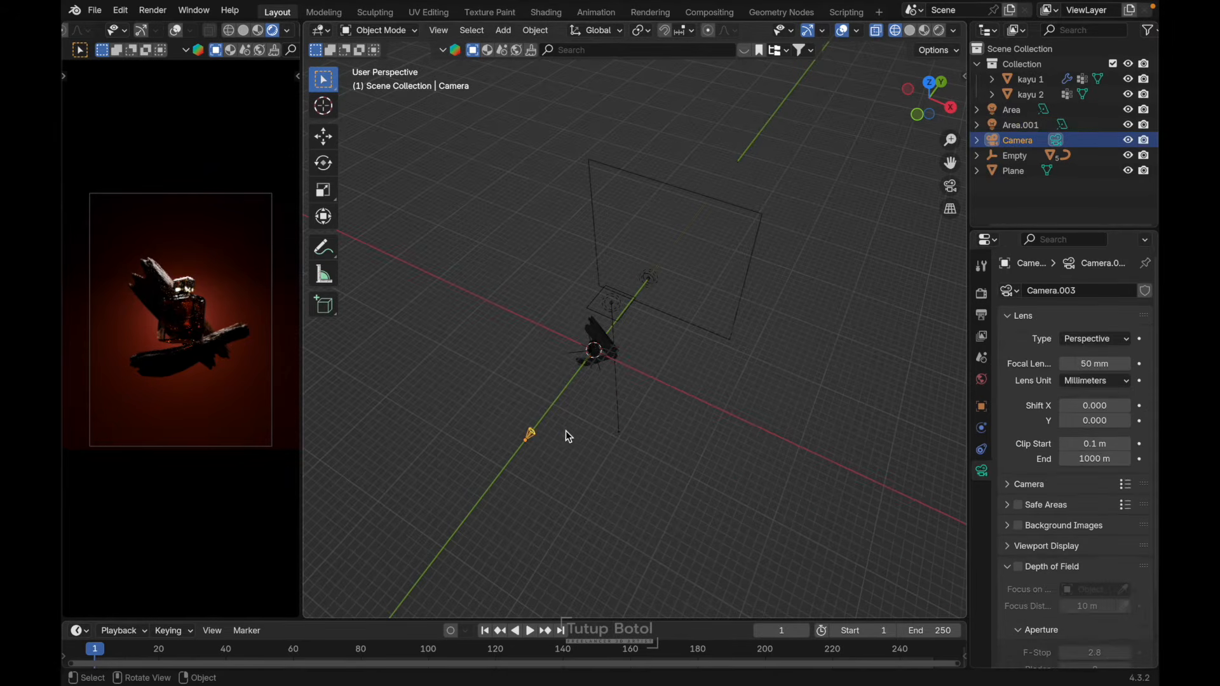
key(g)
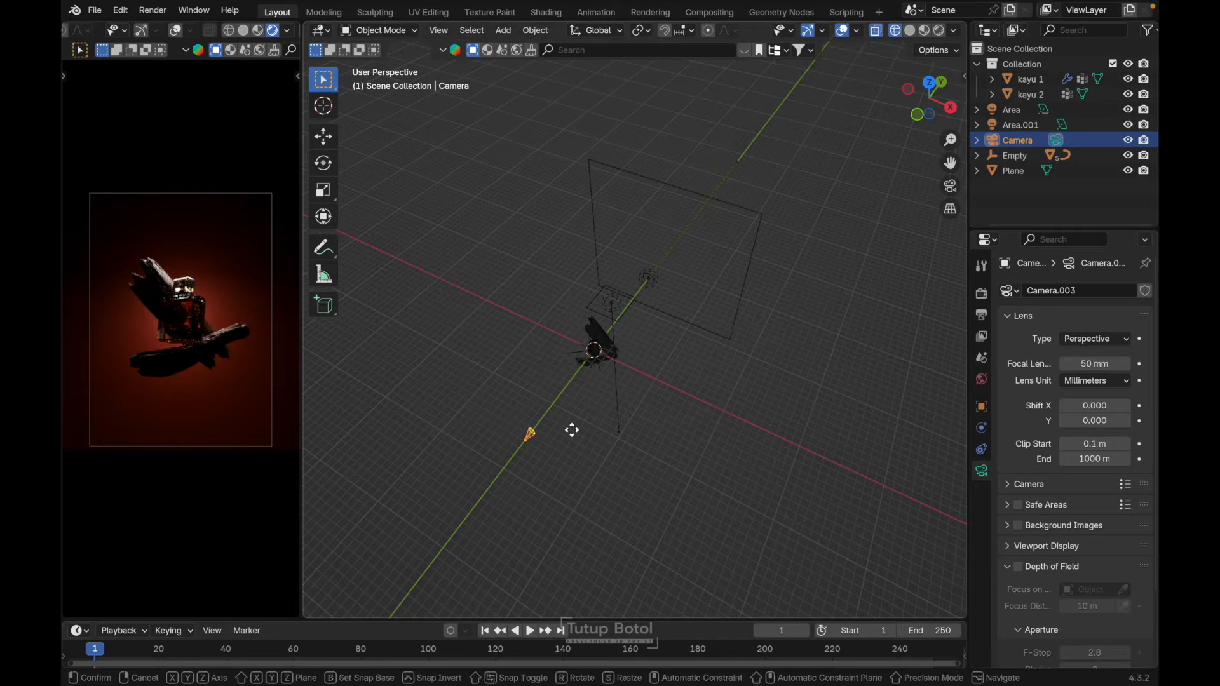
key(y)
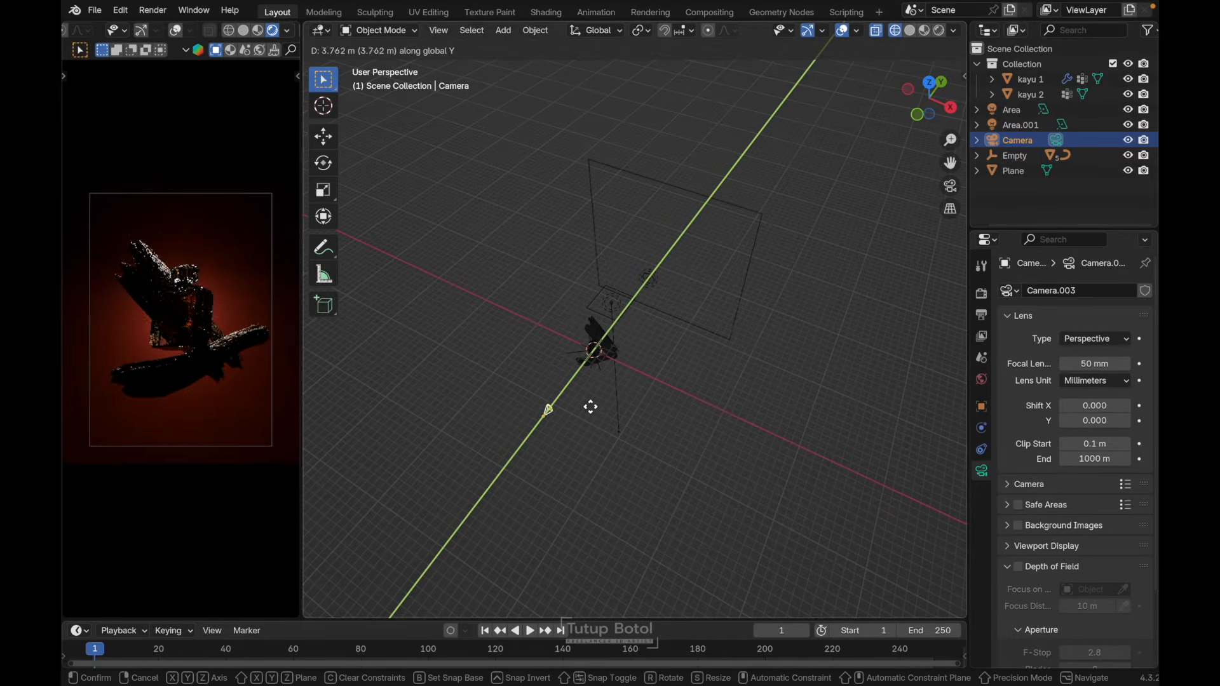
click(592, 406)
click(684, 392)
scroll(684, 392, up, 2)
middle_drag(684, 392, 705, 378)
key(ctrl+s)
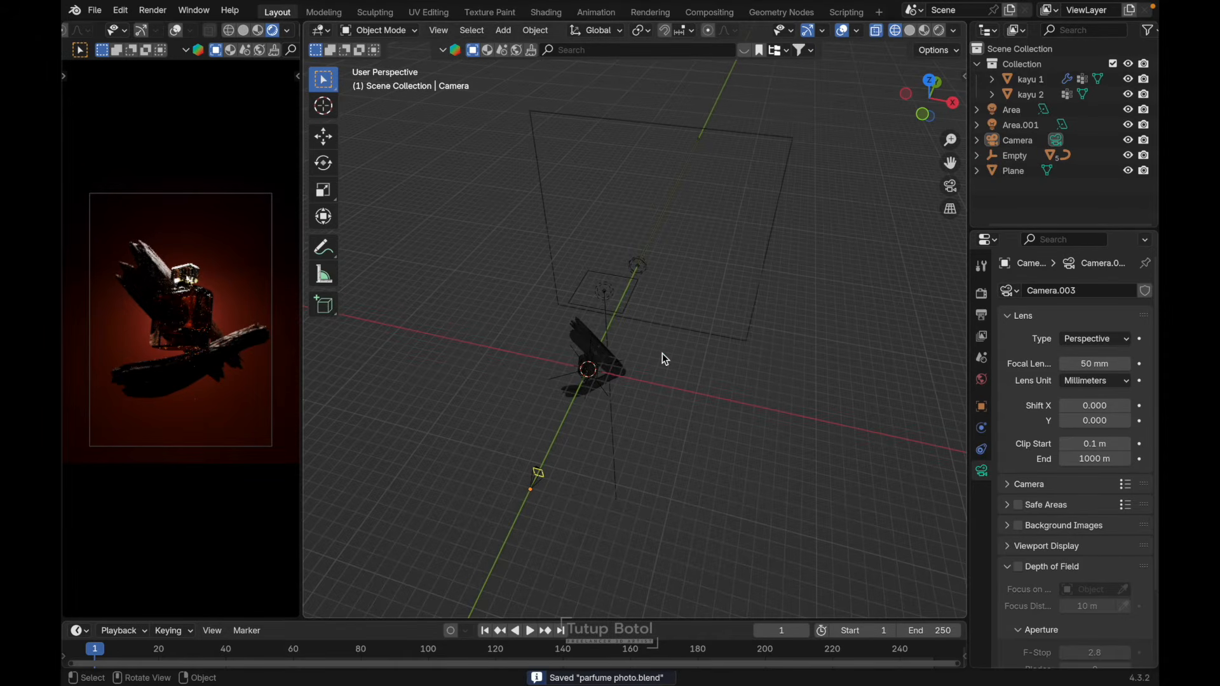
Step: Add another plane mesh at the scene center and rotate it 90° about the X axis
key(shift+a)
mouse_move(607, 184)
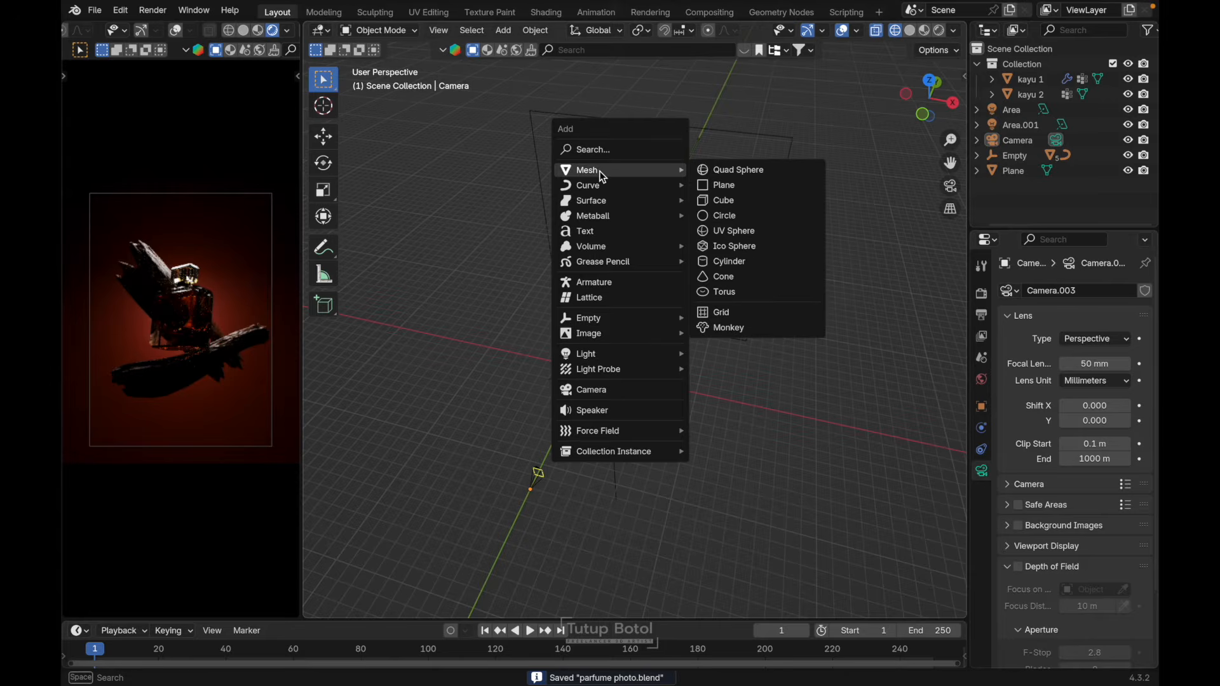
click(708, 183)
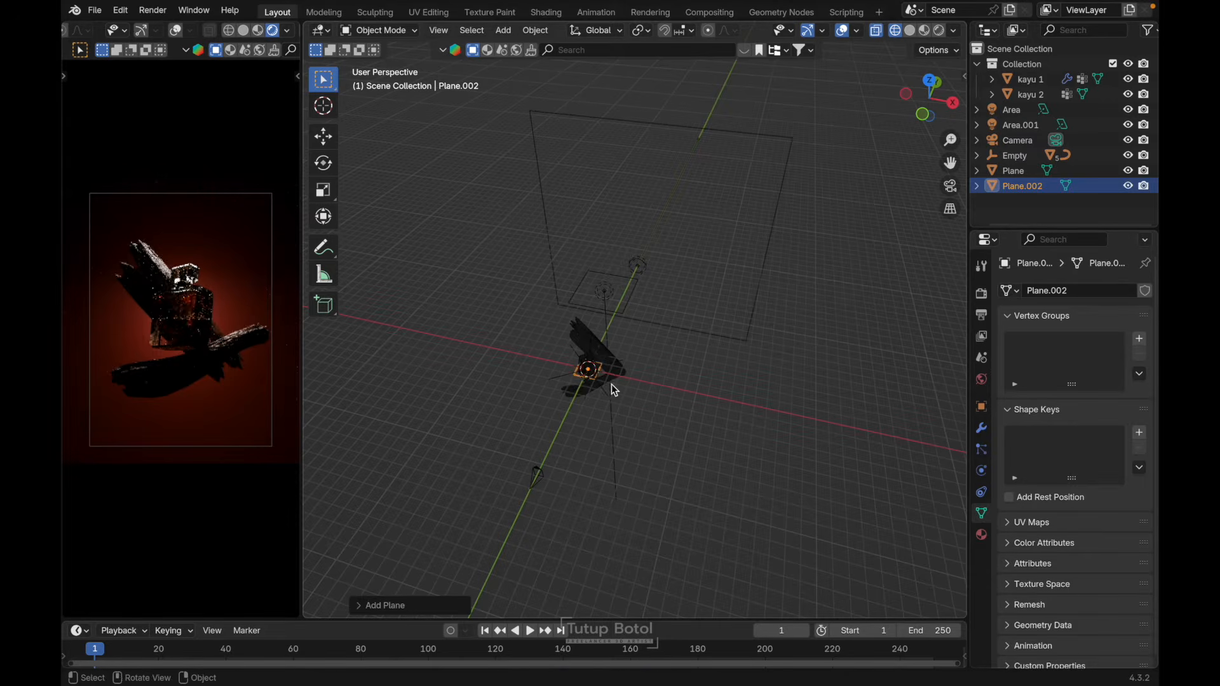
text(rx90)
key(Return)
Step: Move the new plane about 4.64 m forward along global Y, placing it between the bottle and the camera
key(g)
key(y)
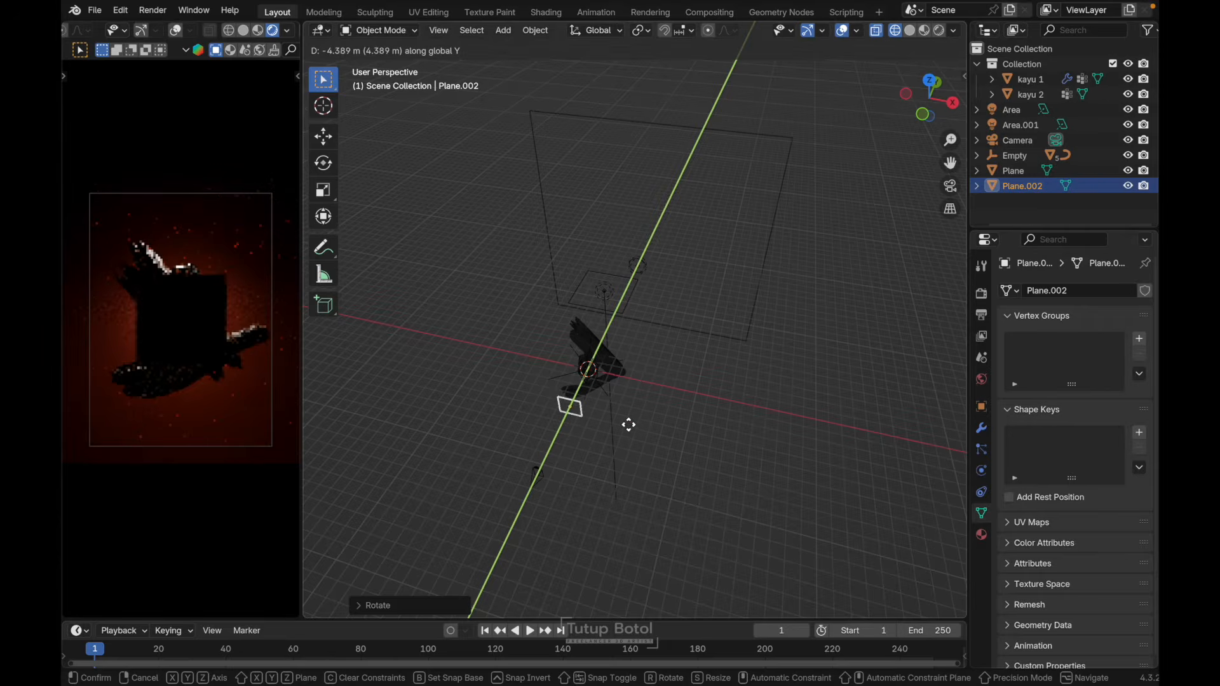
click(623, 425)
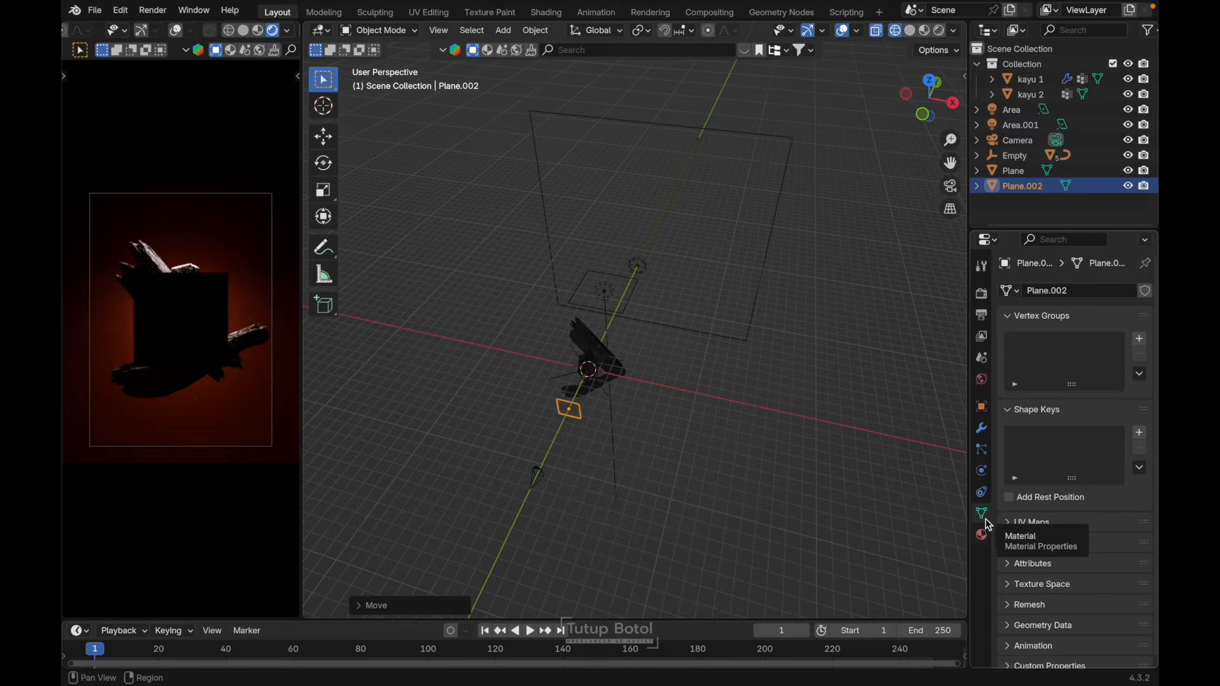
Step: Turn off Camera in the front plane's ray visibility settings and view the scene from the front
click(983, 408)
scroll(1048, 445, down, 2)
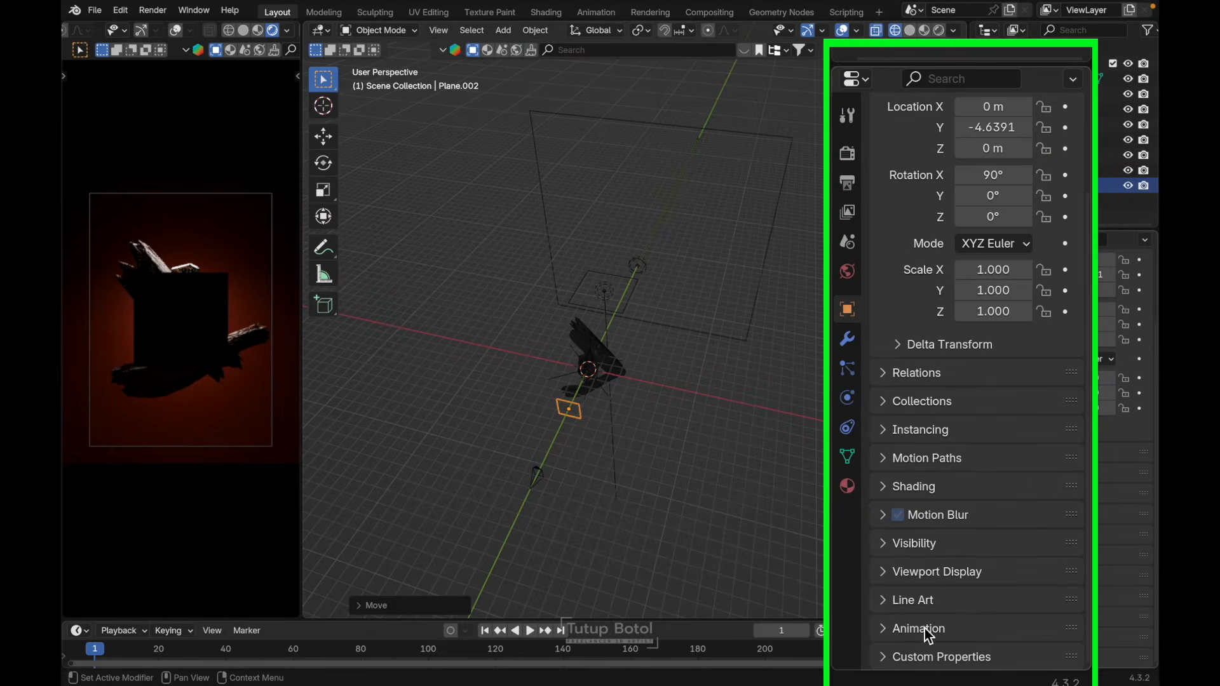
click(885, 544)
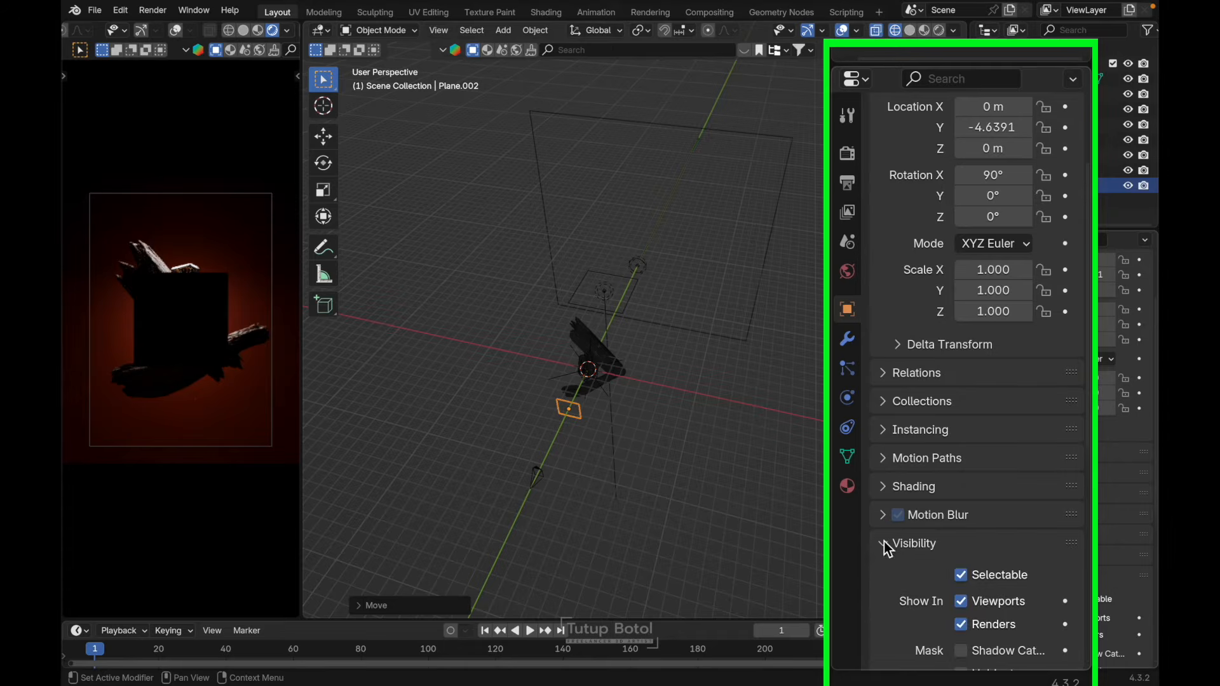
scroll(985, 534, down, 10)
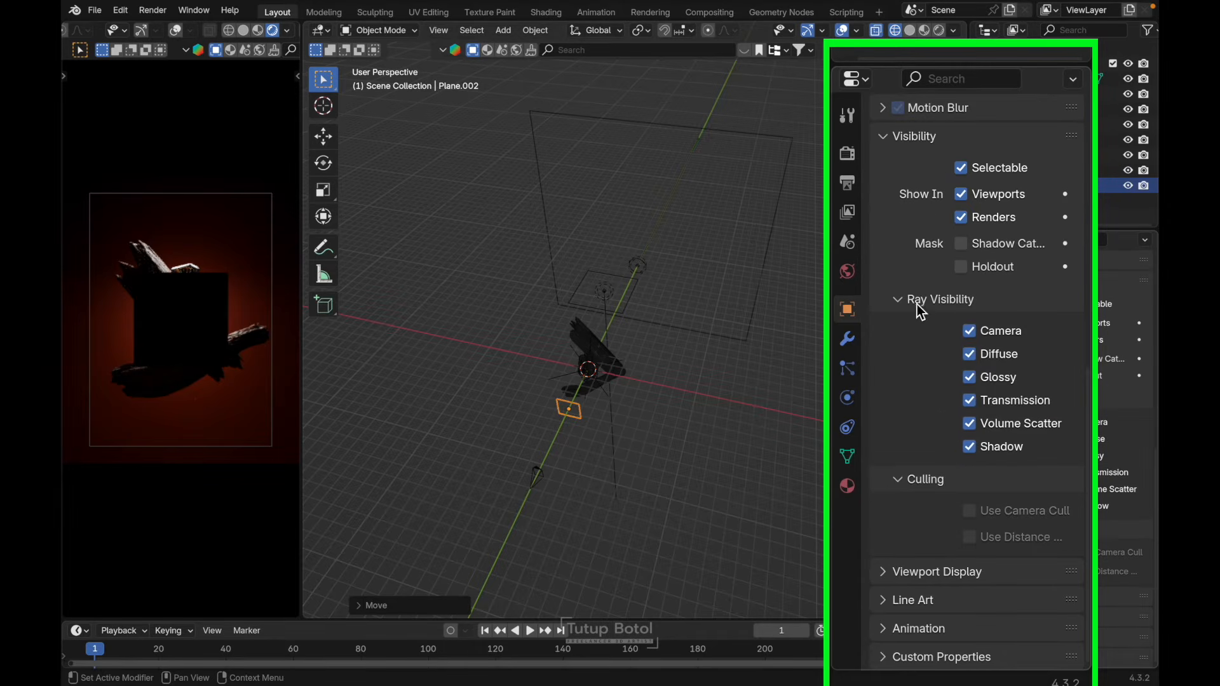
click(971, 331)
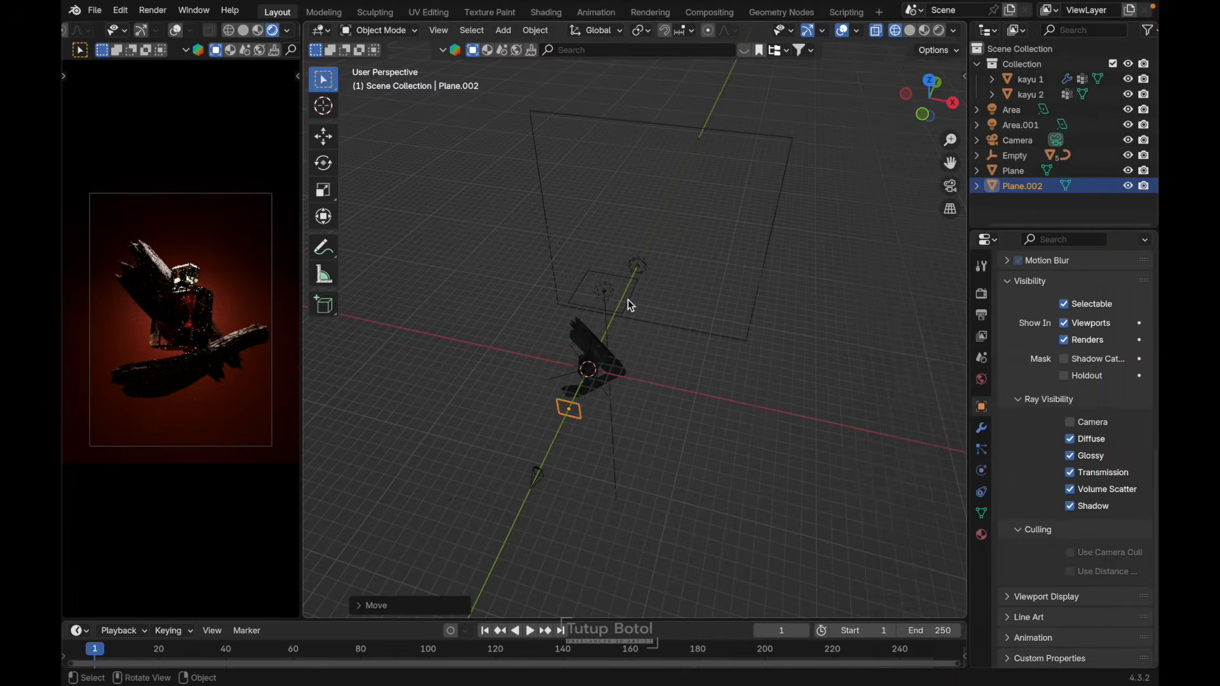
key(KP_1)
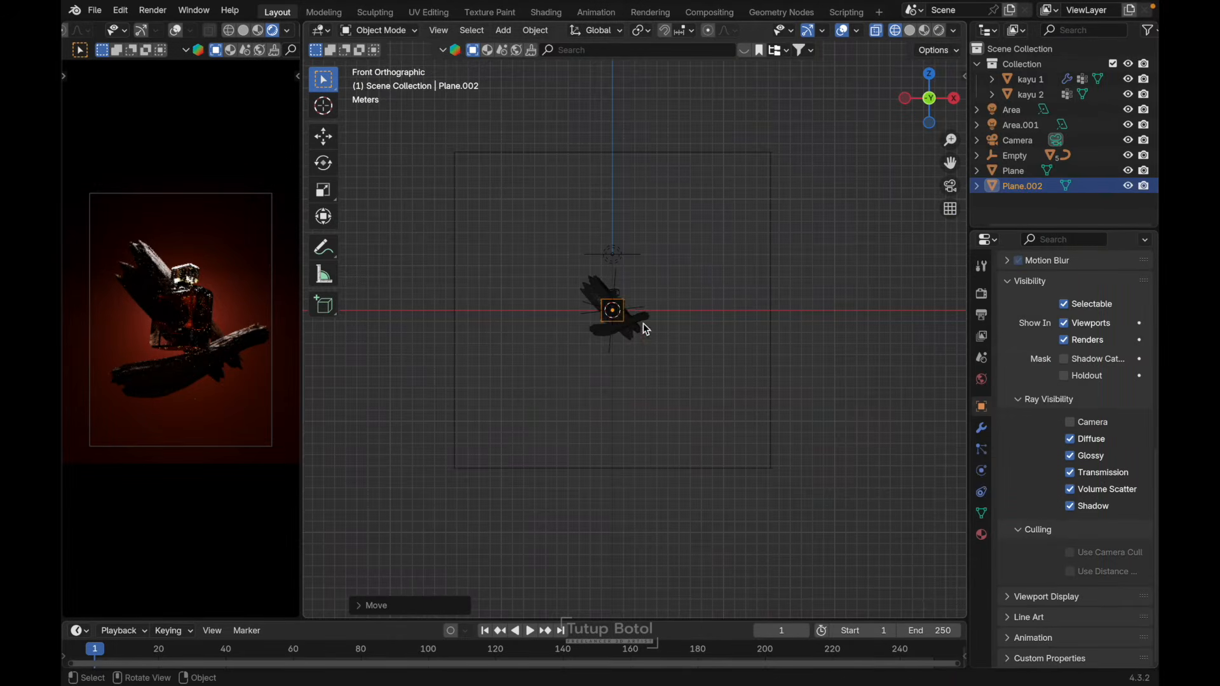
Step: Scale the front plane up uniformly to about six times its size so it covers the bottle and wood
key(s)
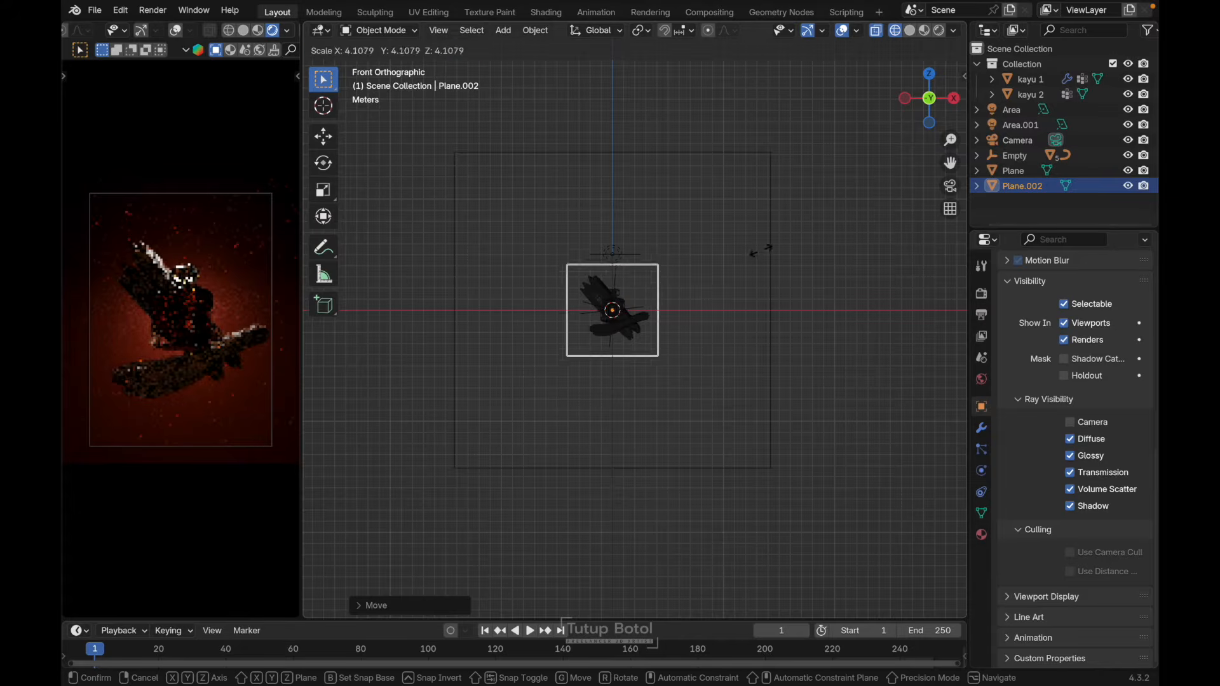
click(837, 232)
key(KP_7)
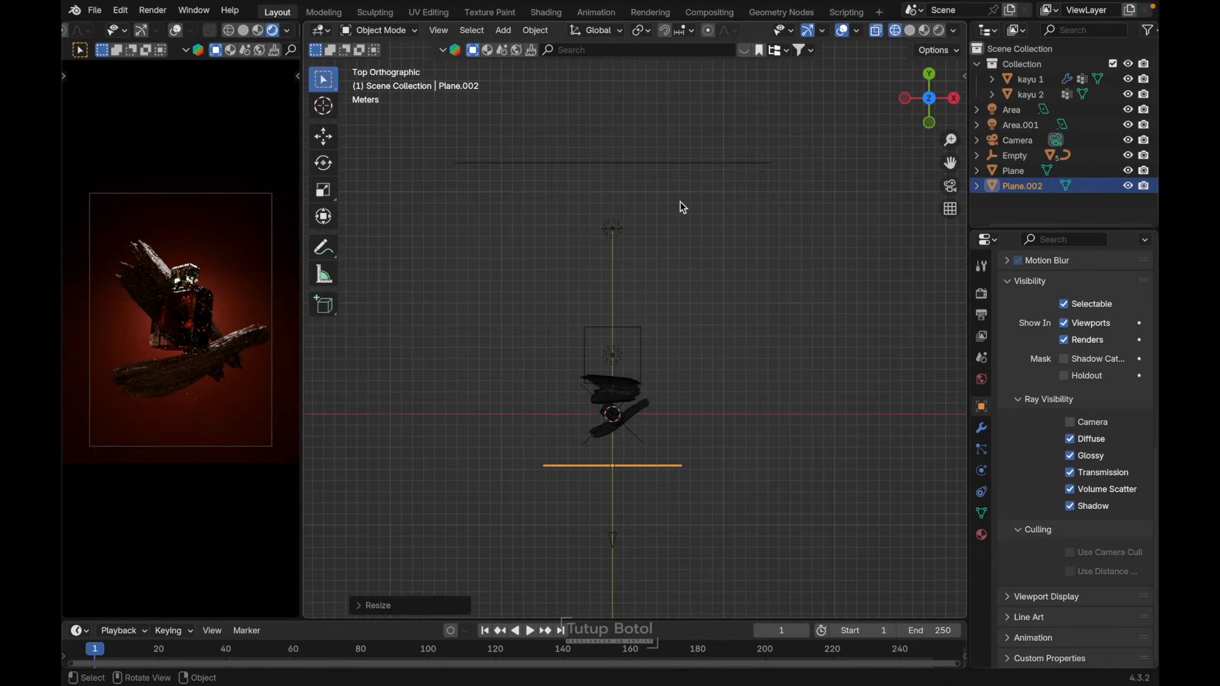
Step: Move the front plane about 2 m along global Y toward the bottle
scroll(674, 216, up, 1)
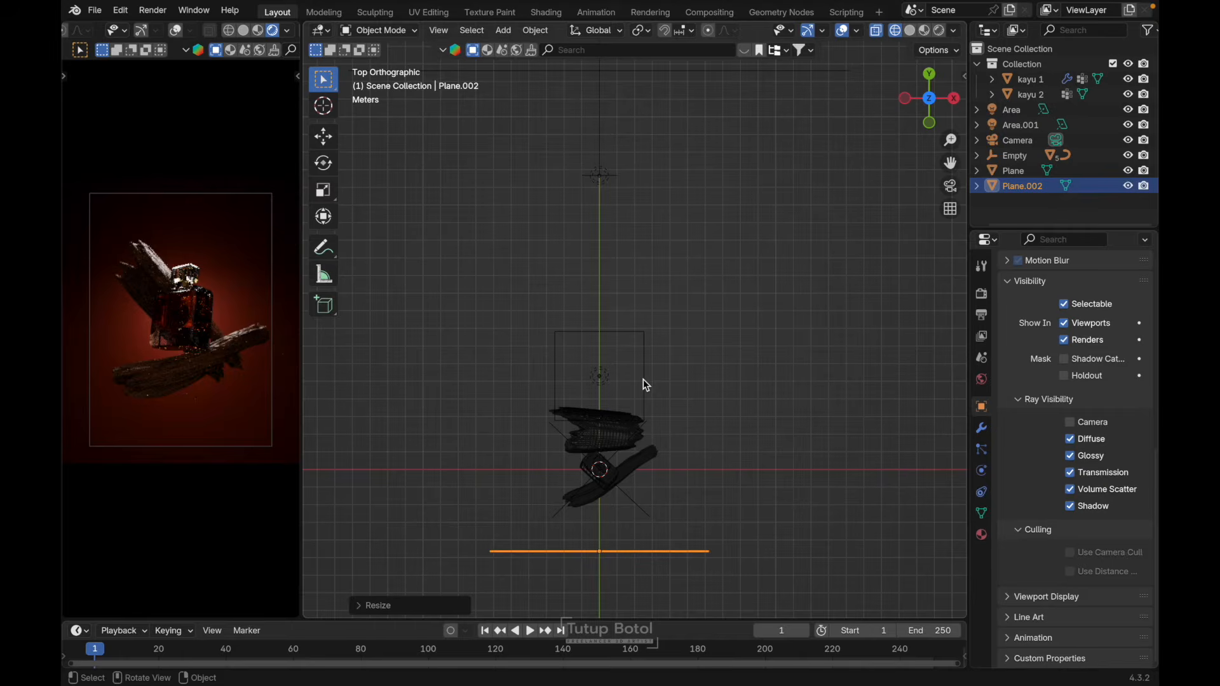
key(g)
key(y)
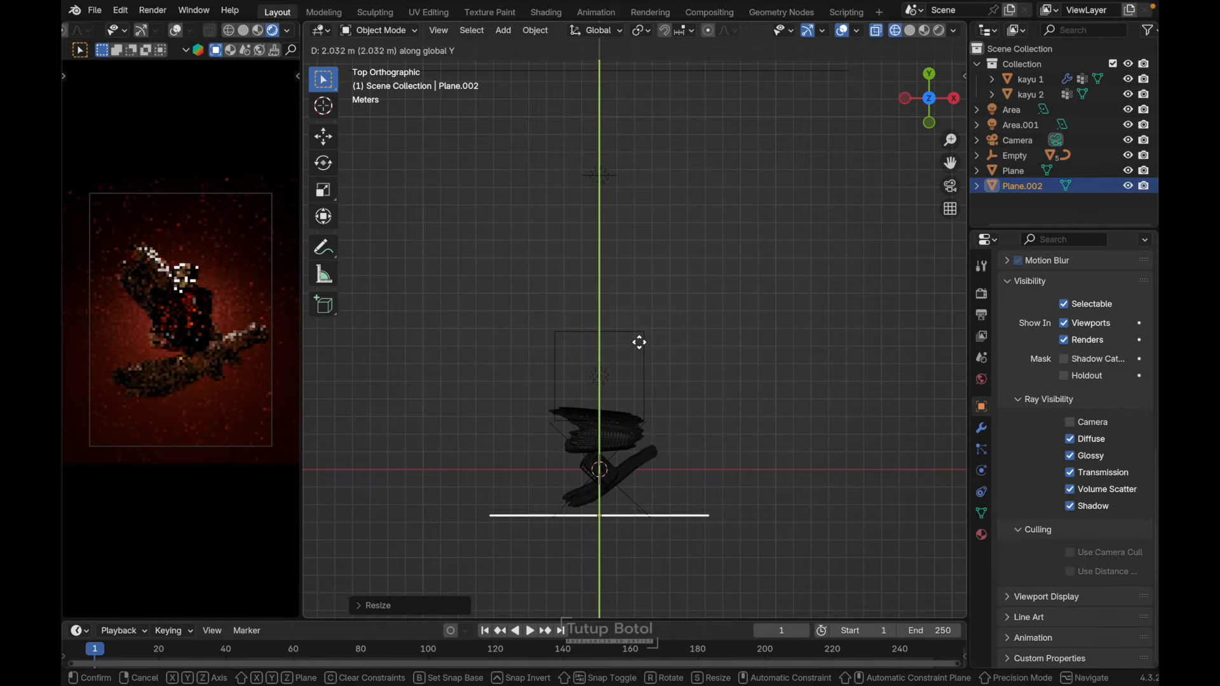
click(639, 343)
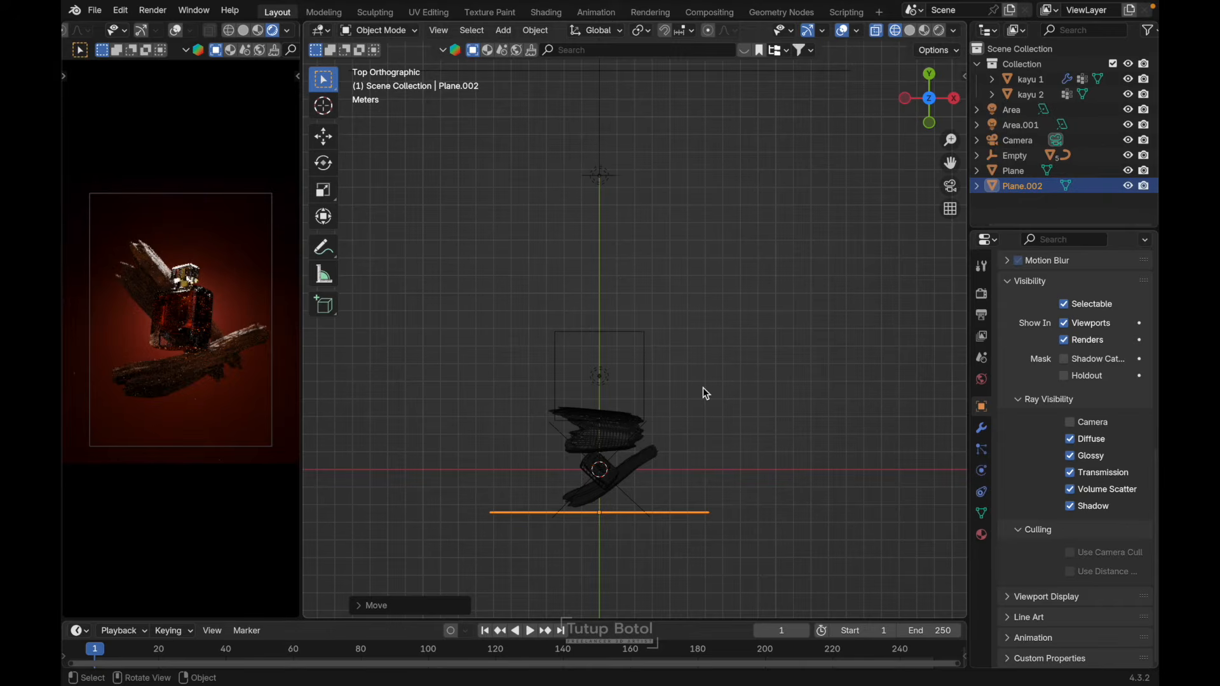
Step: Hide the front plane briefly to compare its effect on the rendered lighting, and show it again
middle_drag(703, 388, 703, 387)
shift+middle_drag(703, 388, 703, 388)
scroll(705, 392, up, 2)
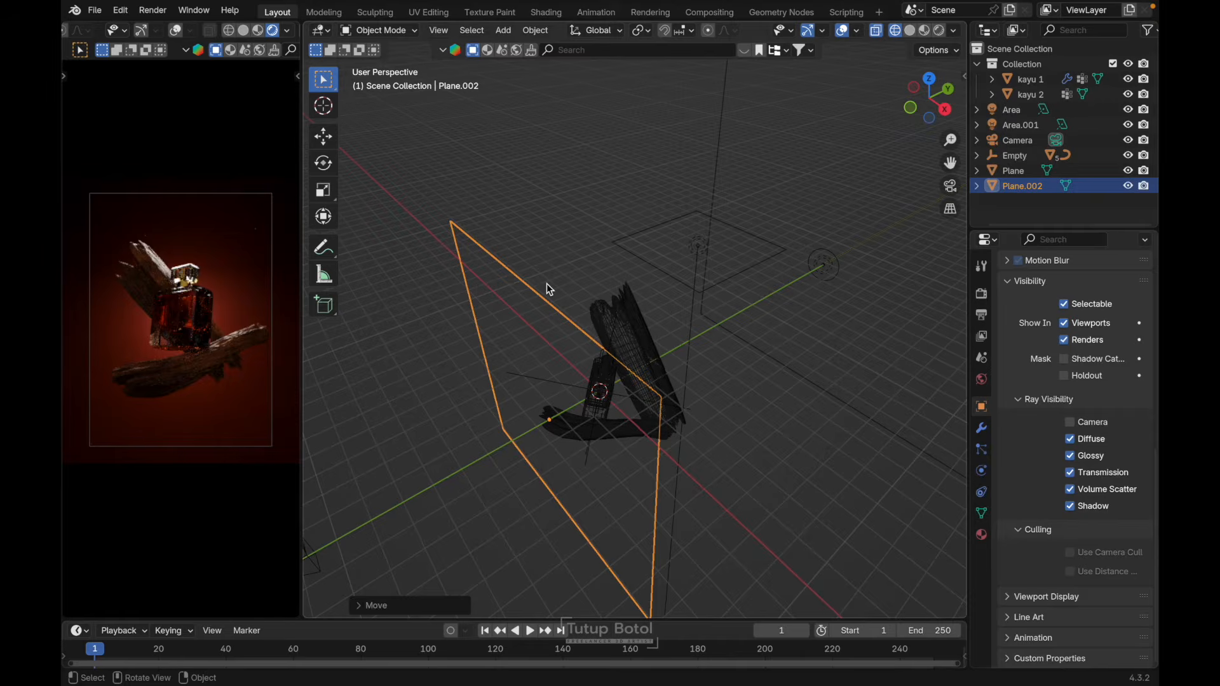
key(h)
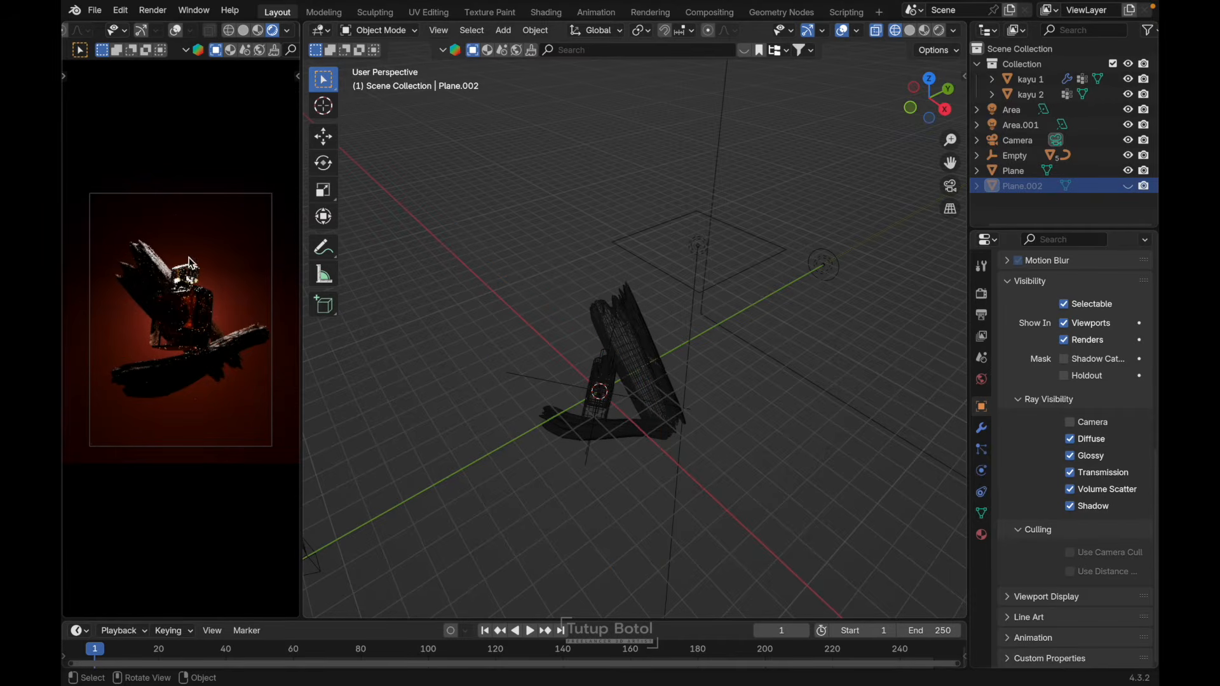
key(alt+h)
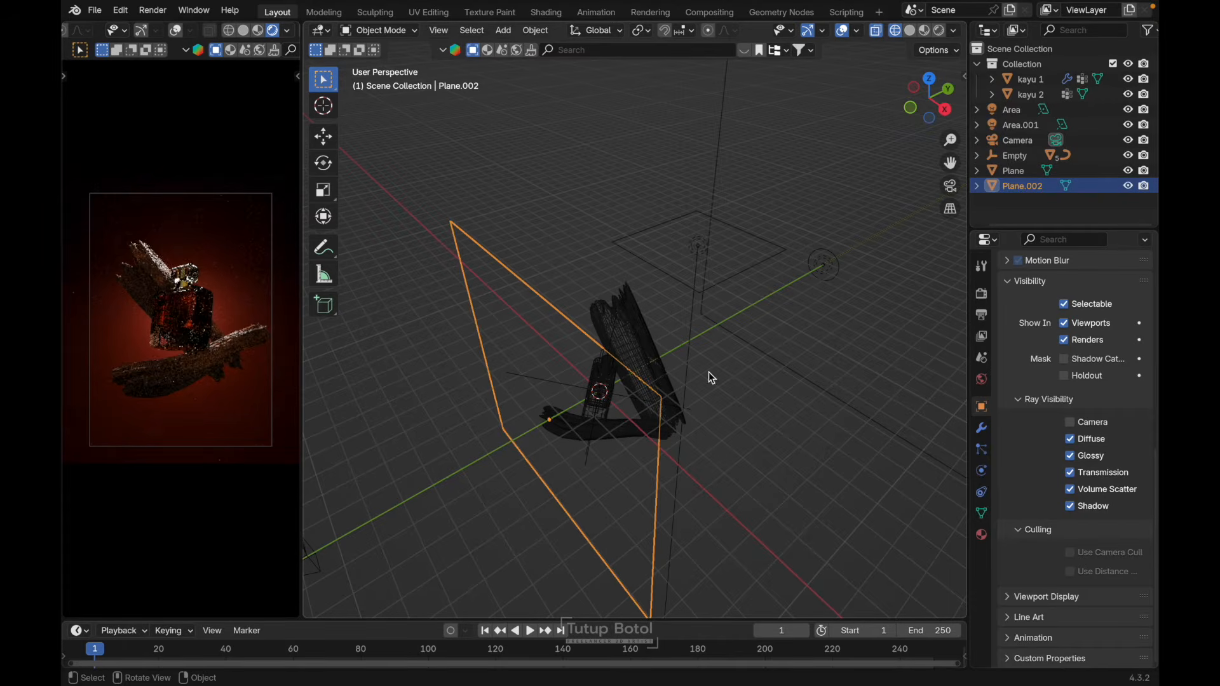
scroll(574, 362, right, 3)
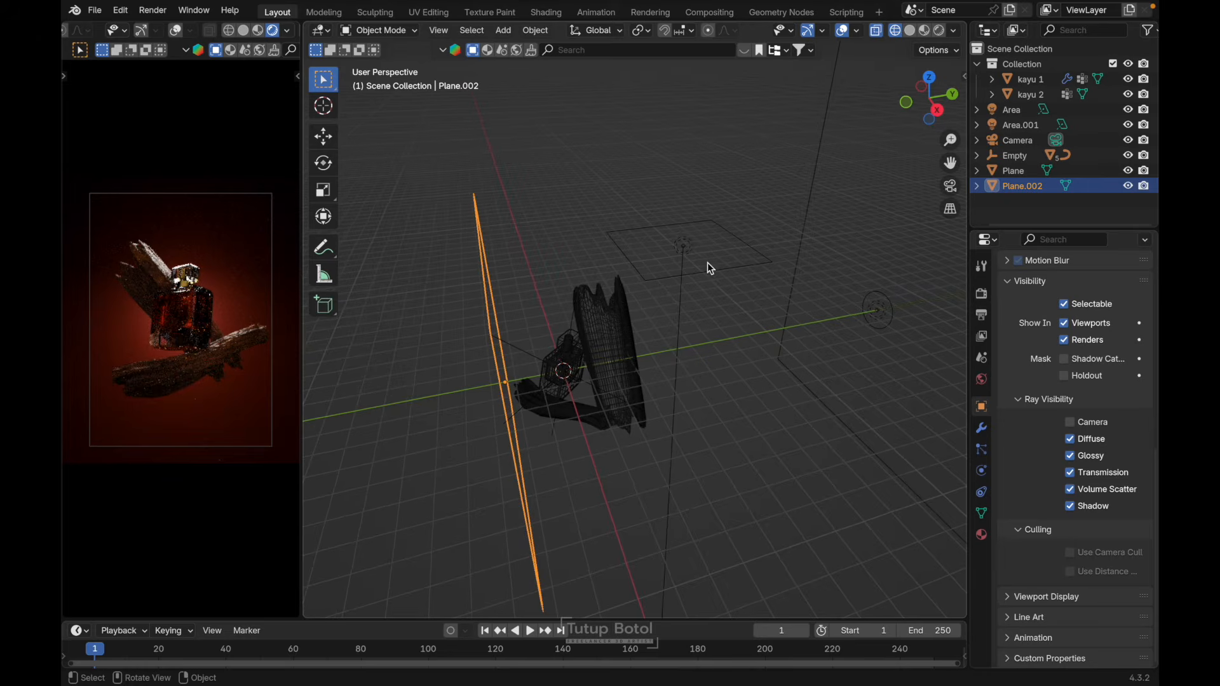
click(687, 250)
key(g)
right_click(681, 197)
click(609, 169)
Step: Save the file and view the whole scene from the top
key(KP_7)
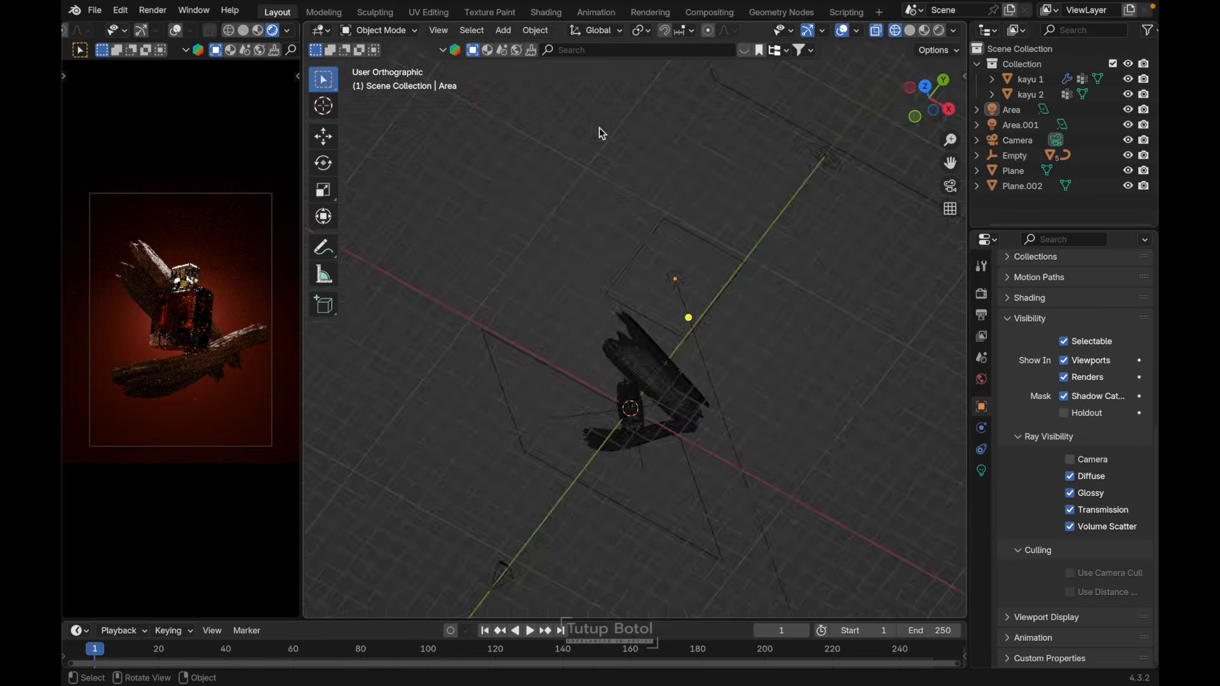
shift+scroll(720, 226, down, 4)
key(super+s)
shift+click(719, 229)
scroll(717, 227, down, 2)
click(694, 395)
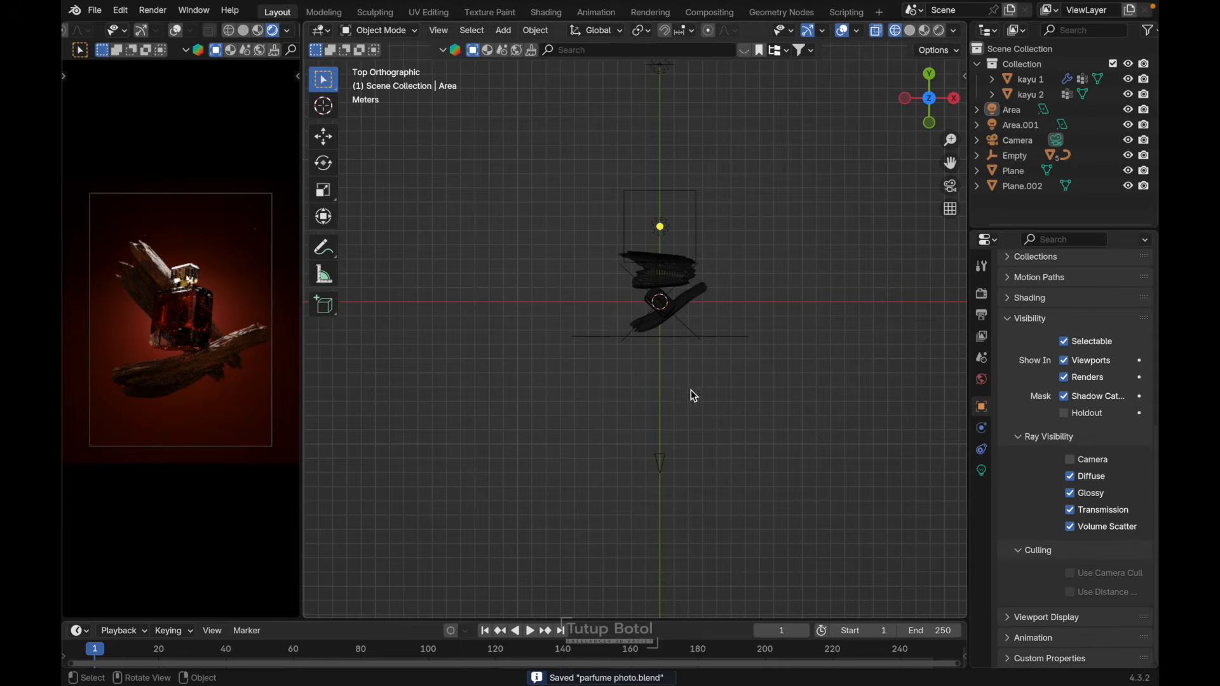
Step: Enable depth of field on the camera, focused on the bottle object, with an f-stop of 0.1
click(667, 461)
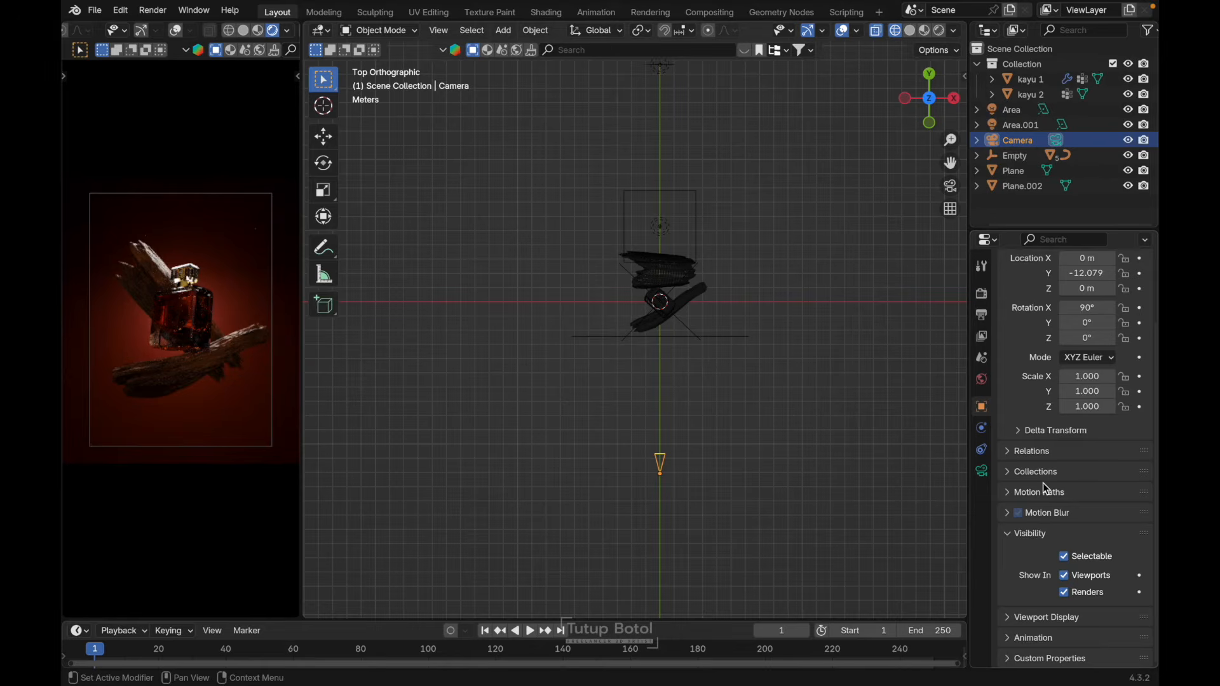
click(983, 474)
scroll(1078, 464, down, 1)
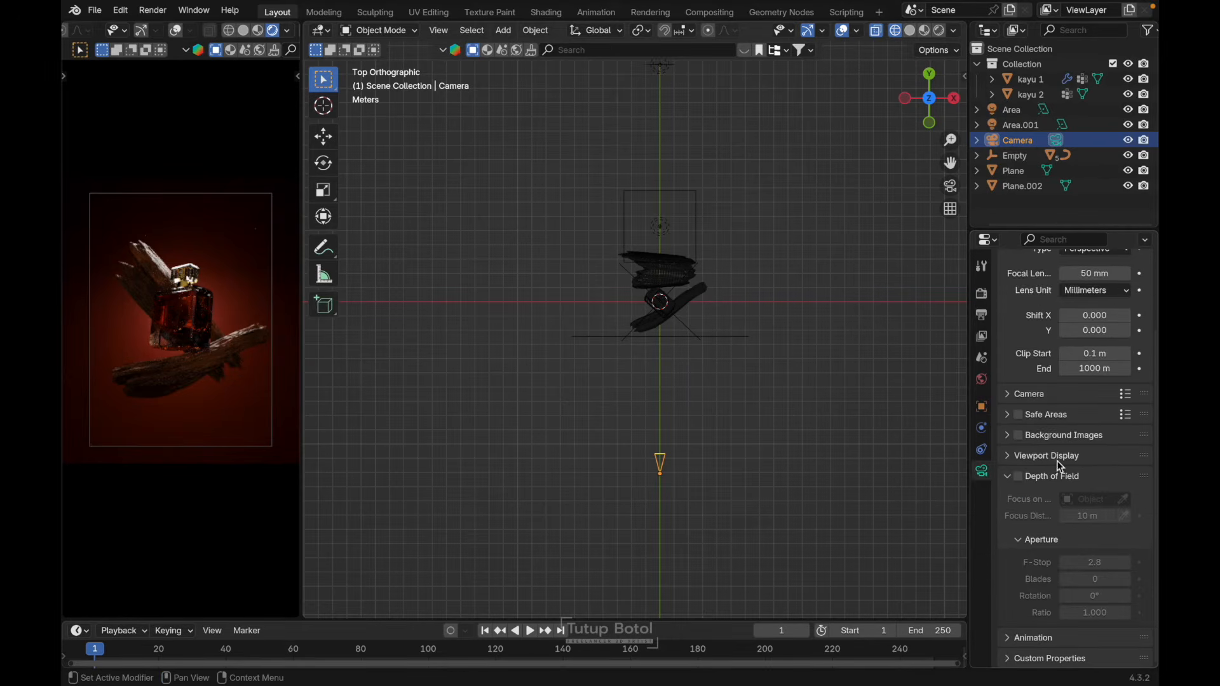
click(1020, 481)
middle_drag(711, 283, 687, 273)
click(1124, 500)
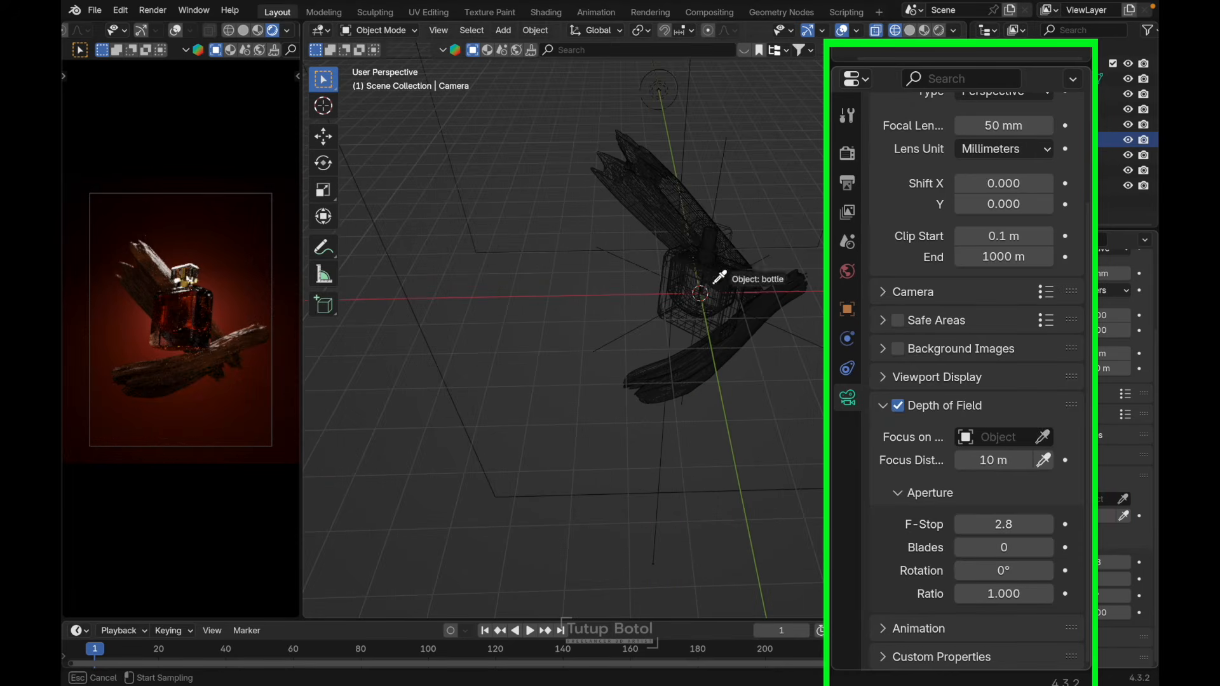
click(678, 265)
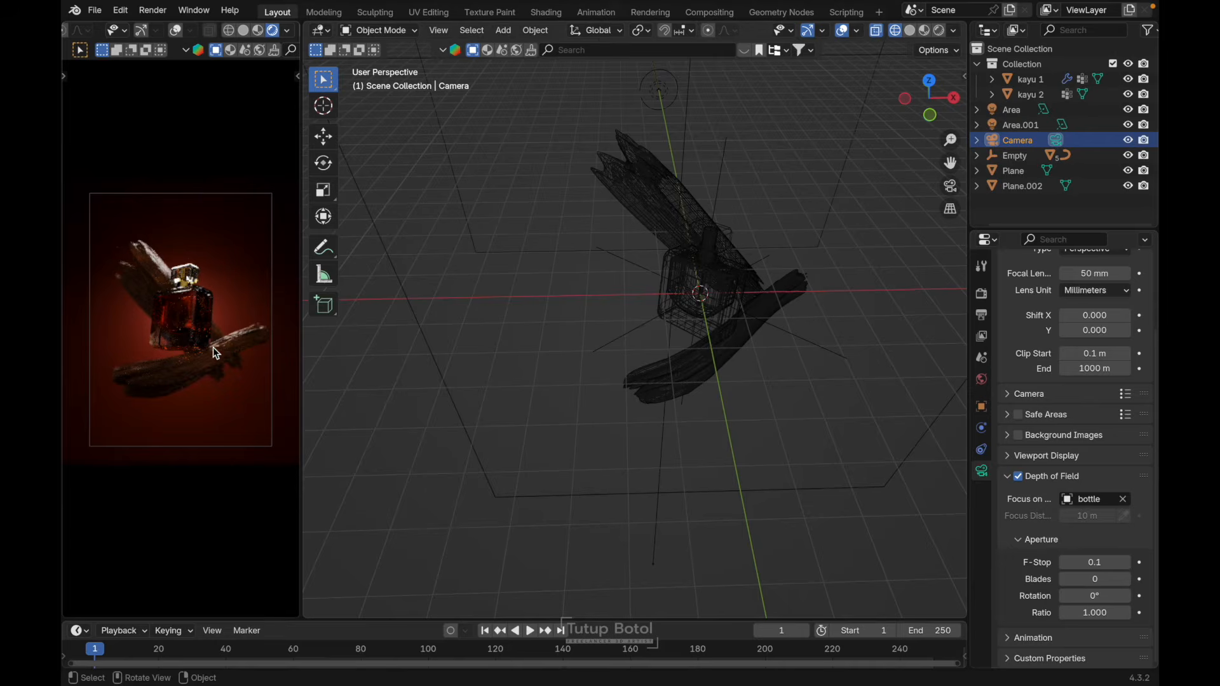
Step: Switch the camera view to solid shading and hide the front plane that blocks it
click(245, 33)
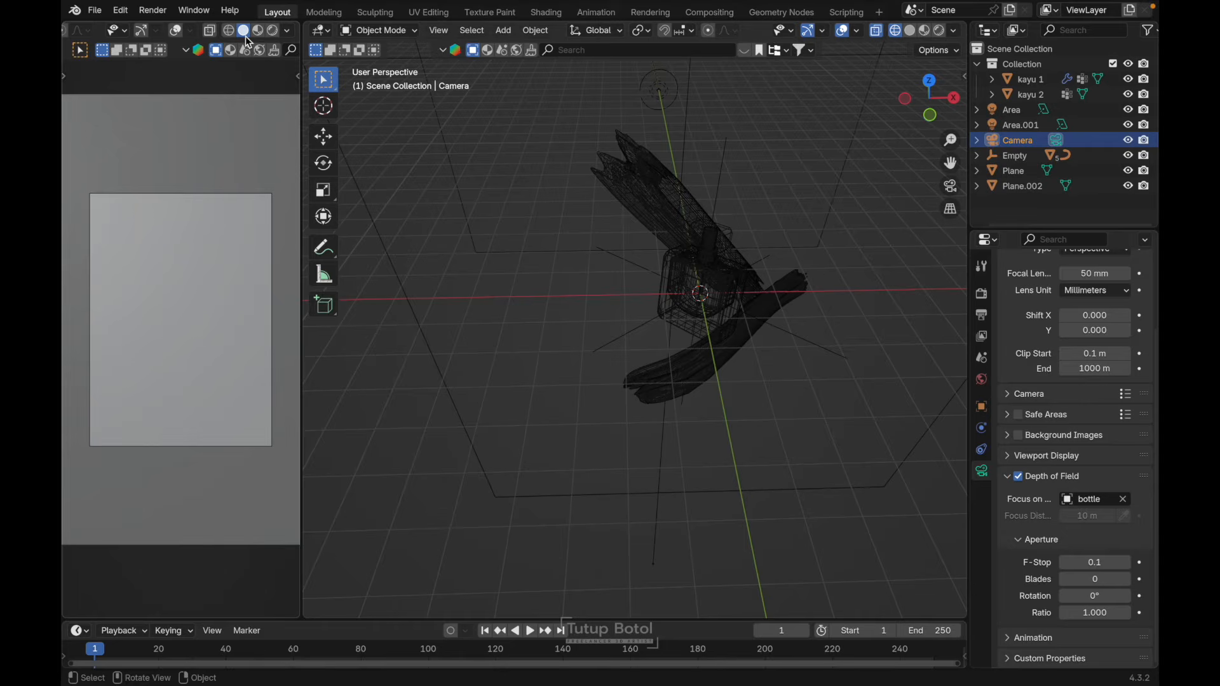
click(468, 289)
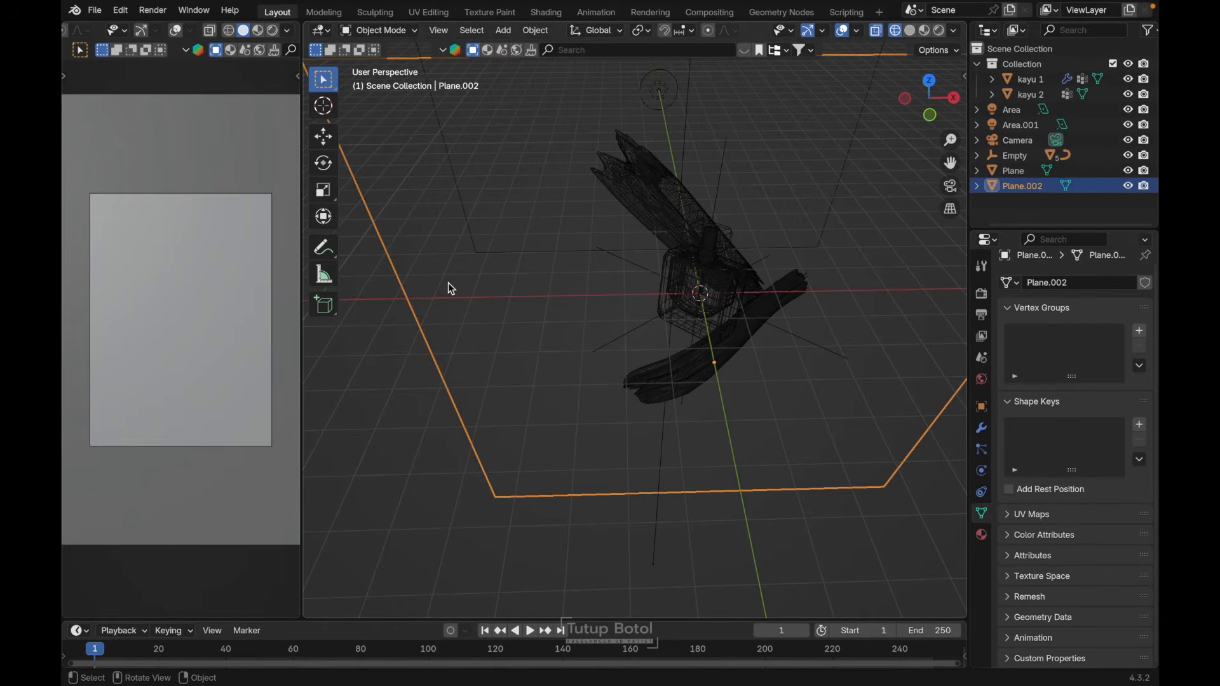
key(h)
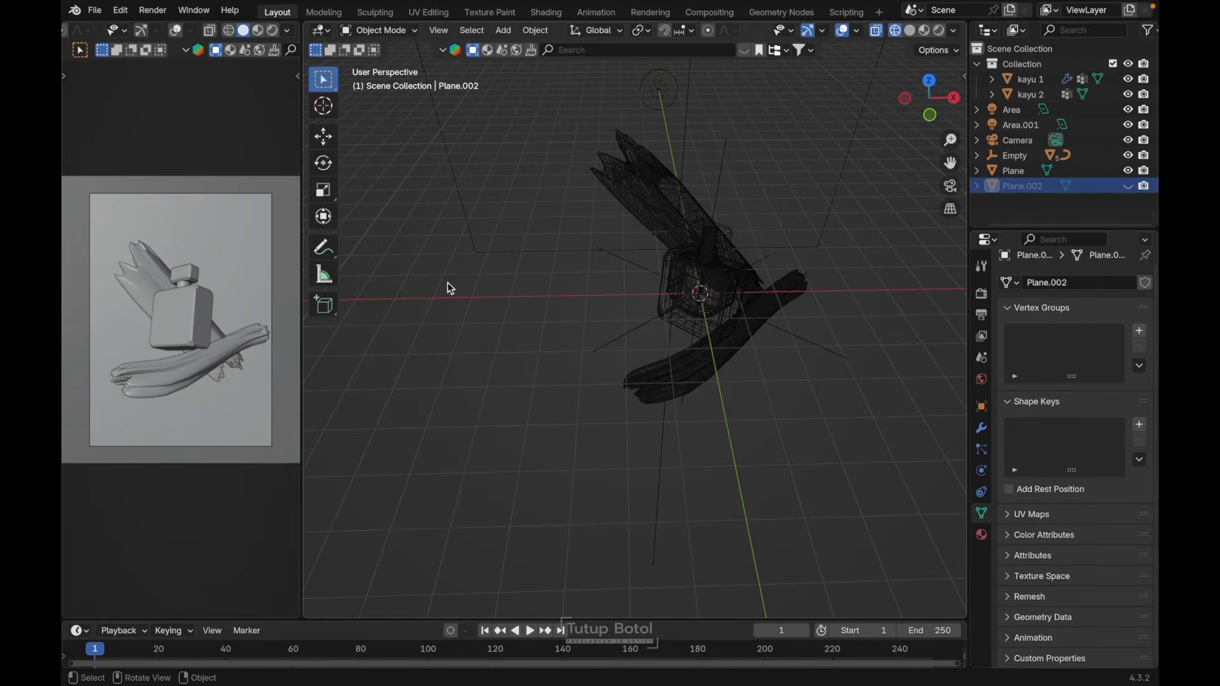
Step: Turn on Depth of Field in the camera view's solid shading options to preview the blur
click(289, 31)
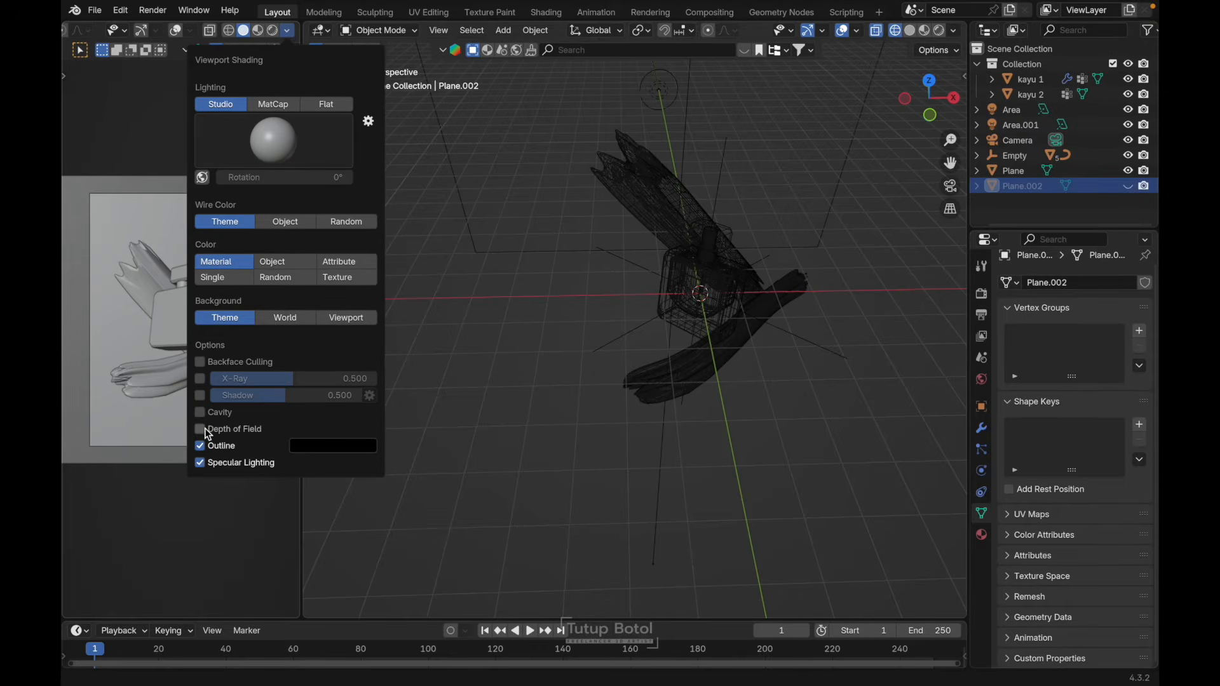
scroll(167, 258, up, 2)
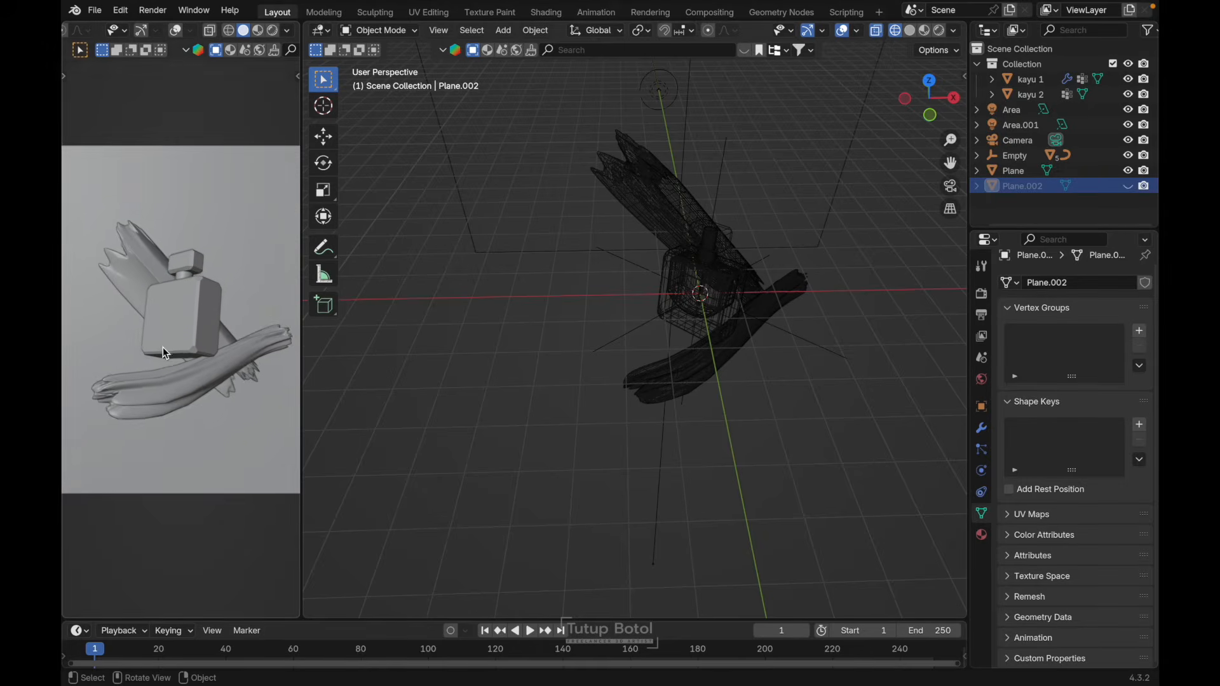
middle_drag(577, 273, 800, 326)
Step: Try a different f-stop for the camera's depth of field and return it to 0.1
click(1034, 139)
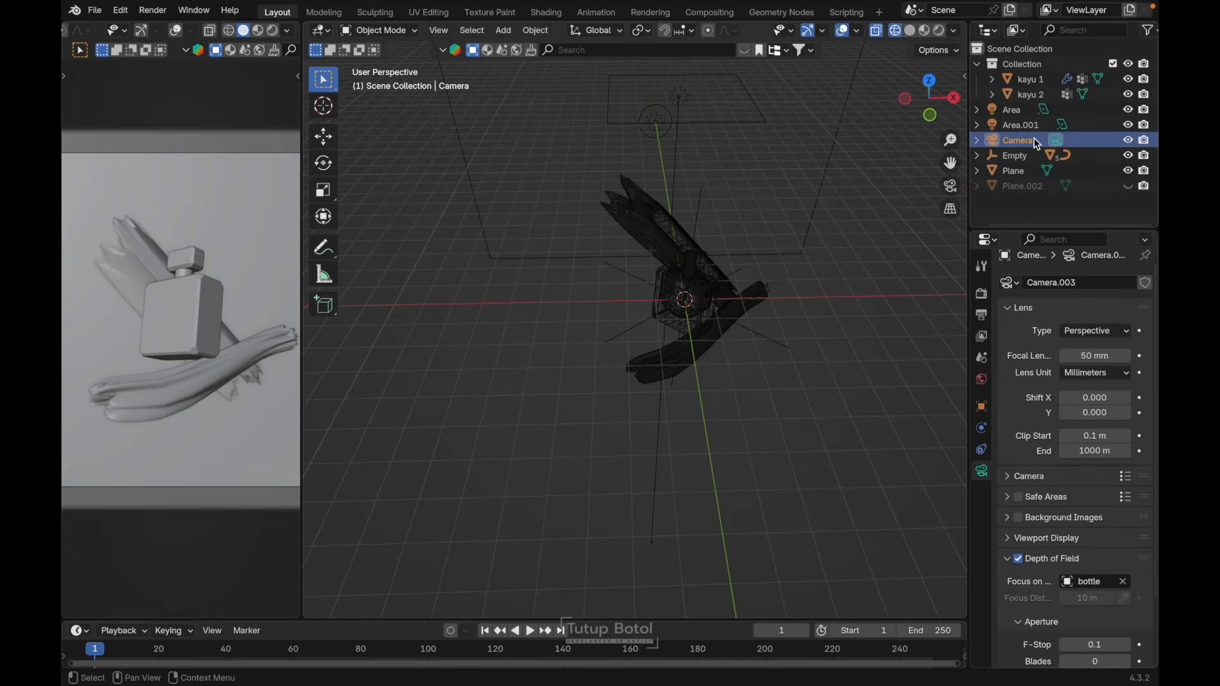
scroll(1071, 387, down, 5)
click(1095, 563)
text(5.1)
key(Return)
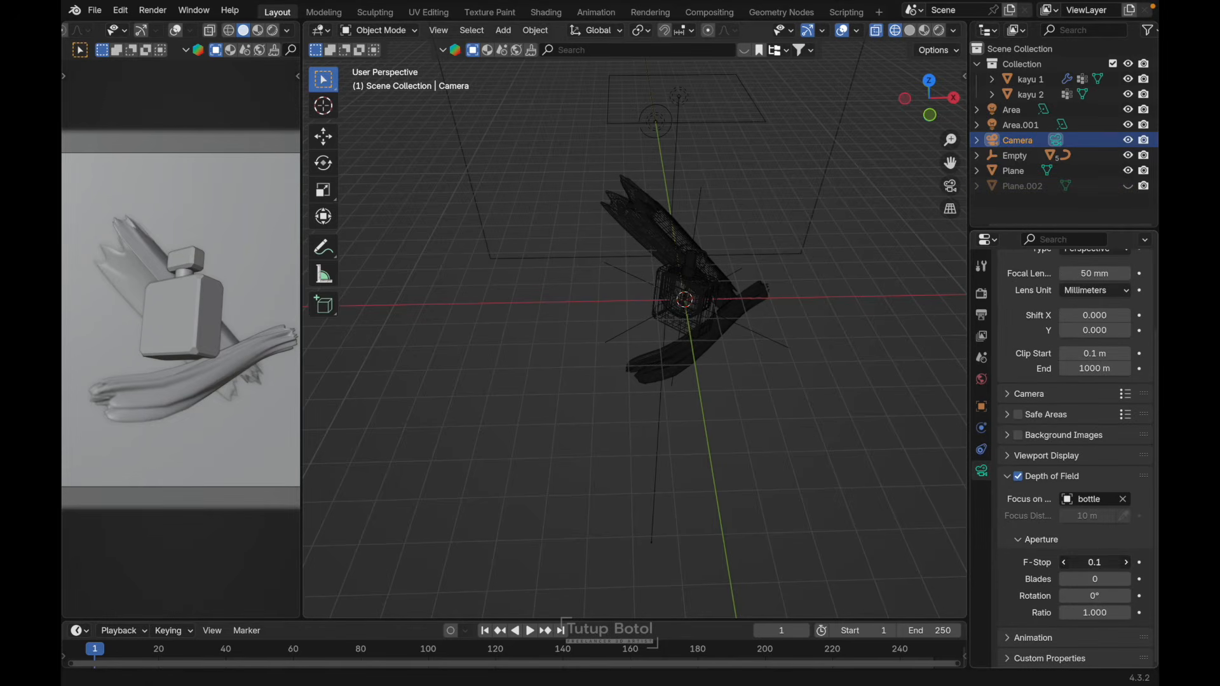
drag(1095, 563, 1058, 563)
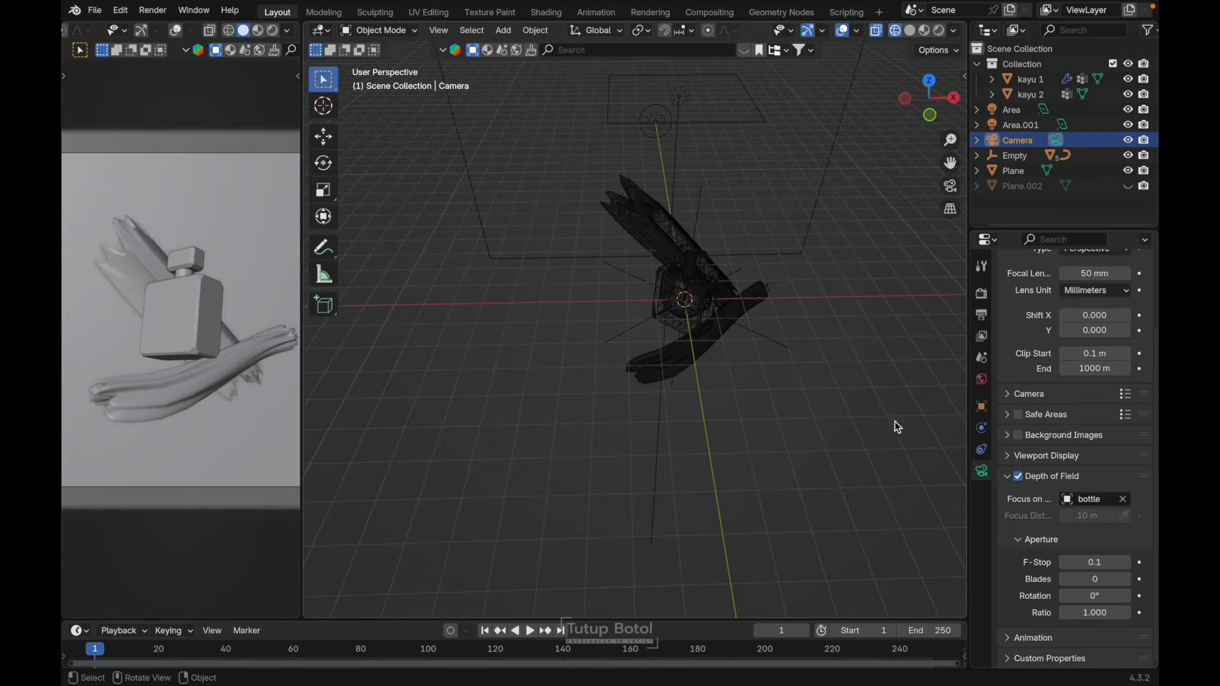
Step: Move the rear wood piece, kayu 1, about 0.79 m along global Y away from the bottle
key(KP_7)
click(694, 219)
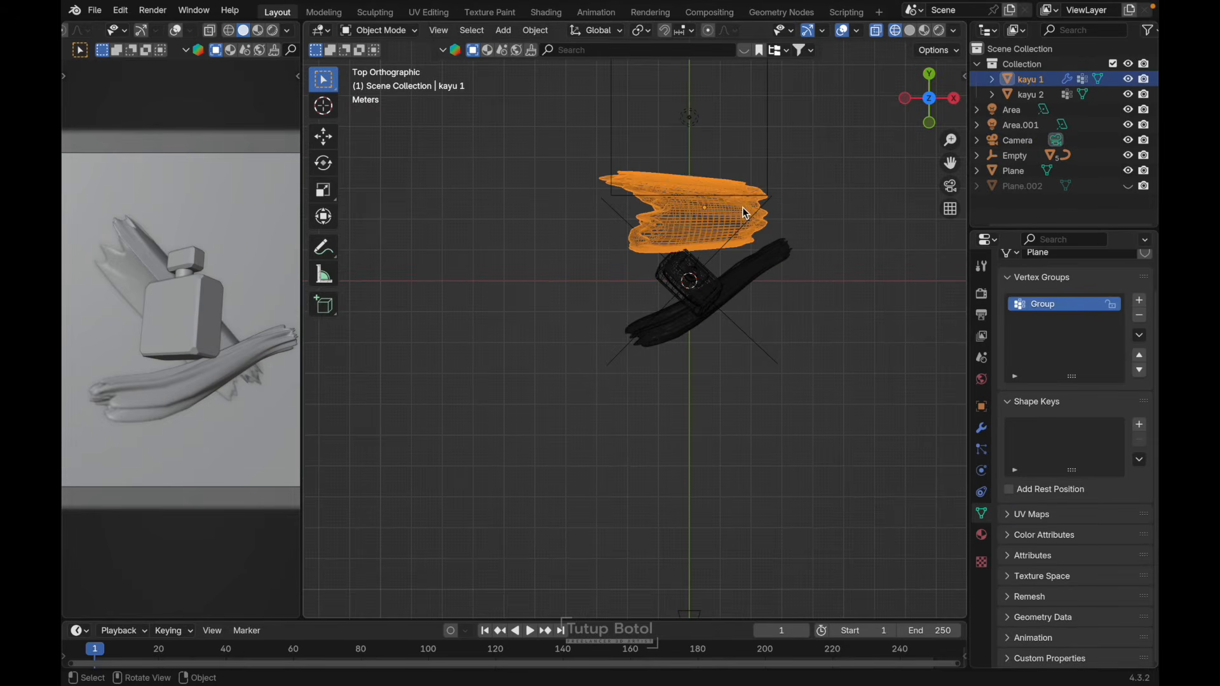
key(g)
key(y)
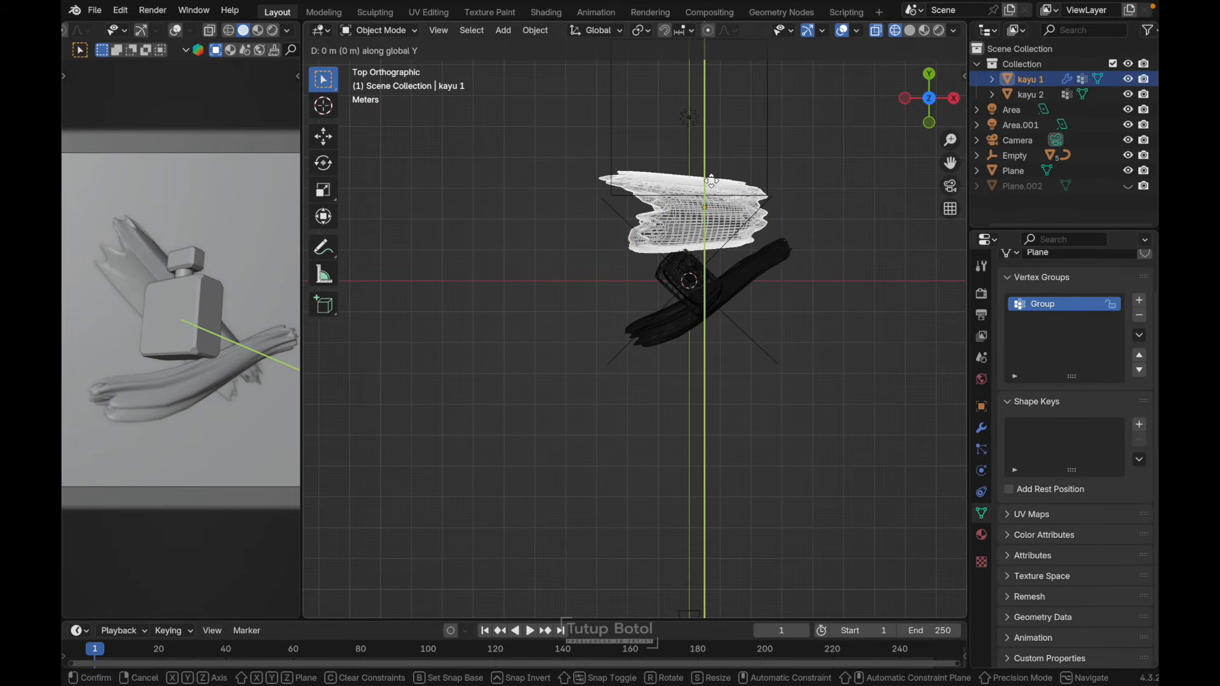
key(Escape)
key(g)
key(y)
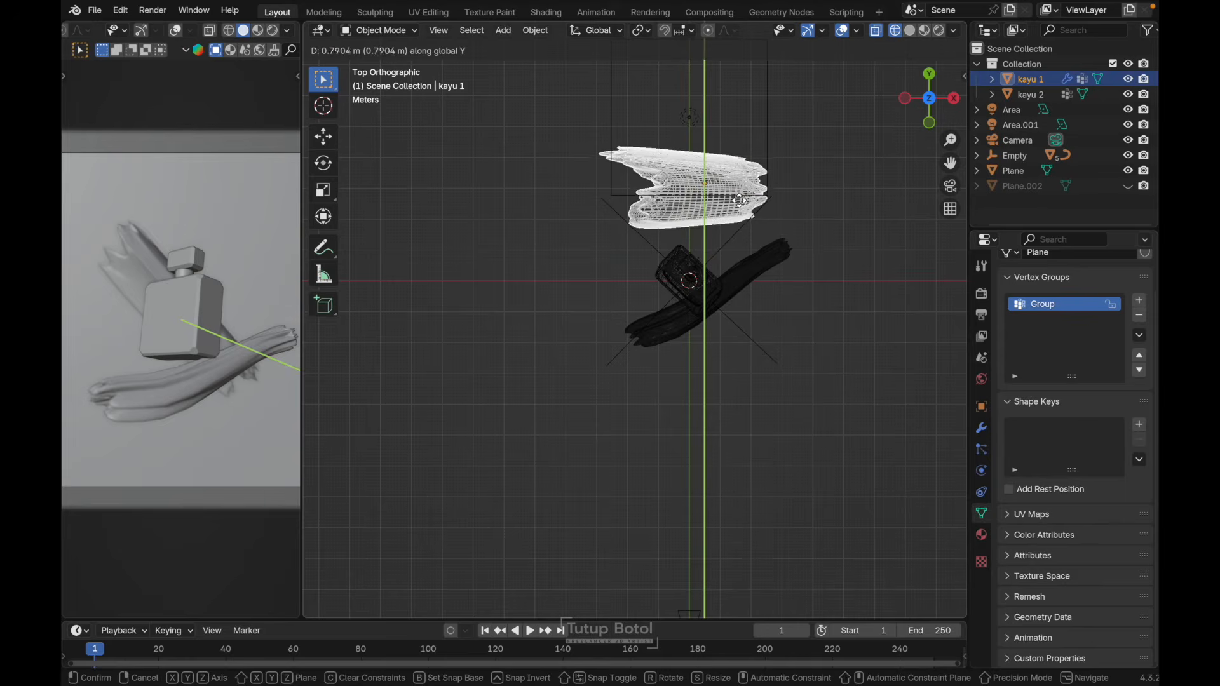
click(742, 205)
key(r)
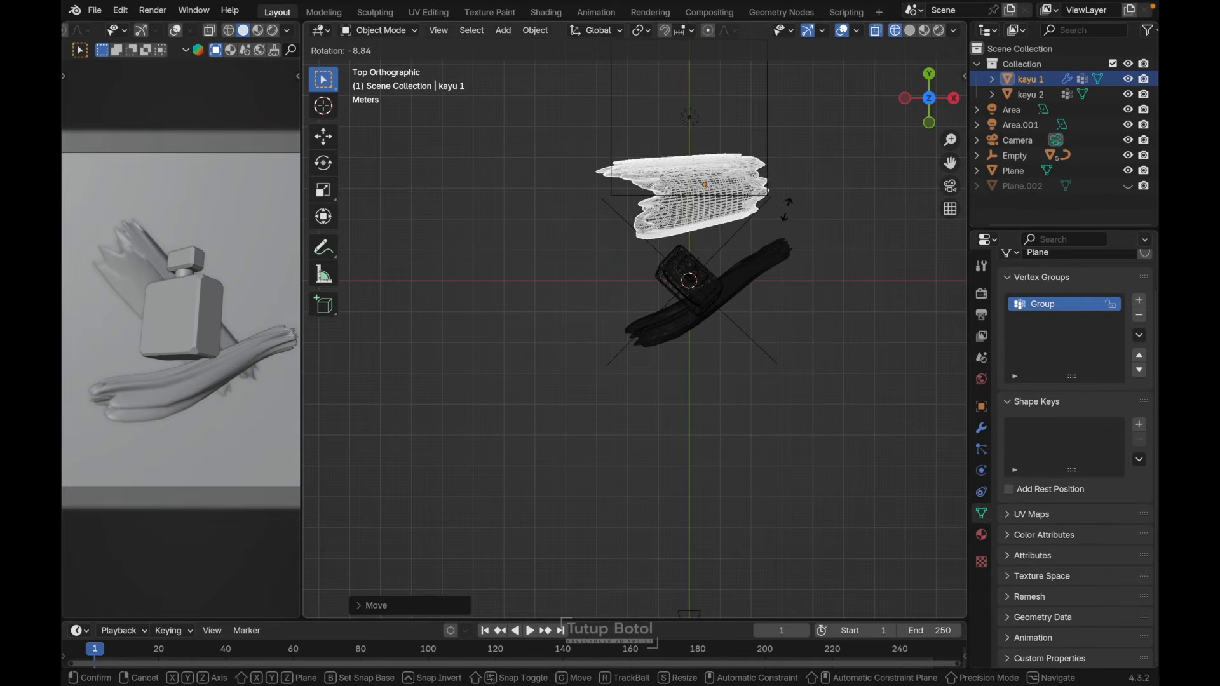
right_click(786, 210)
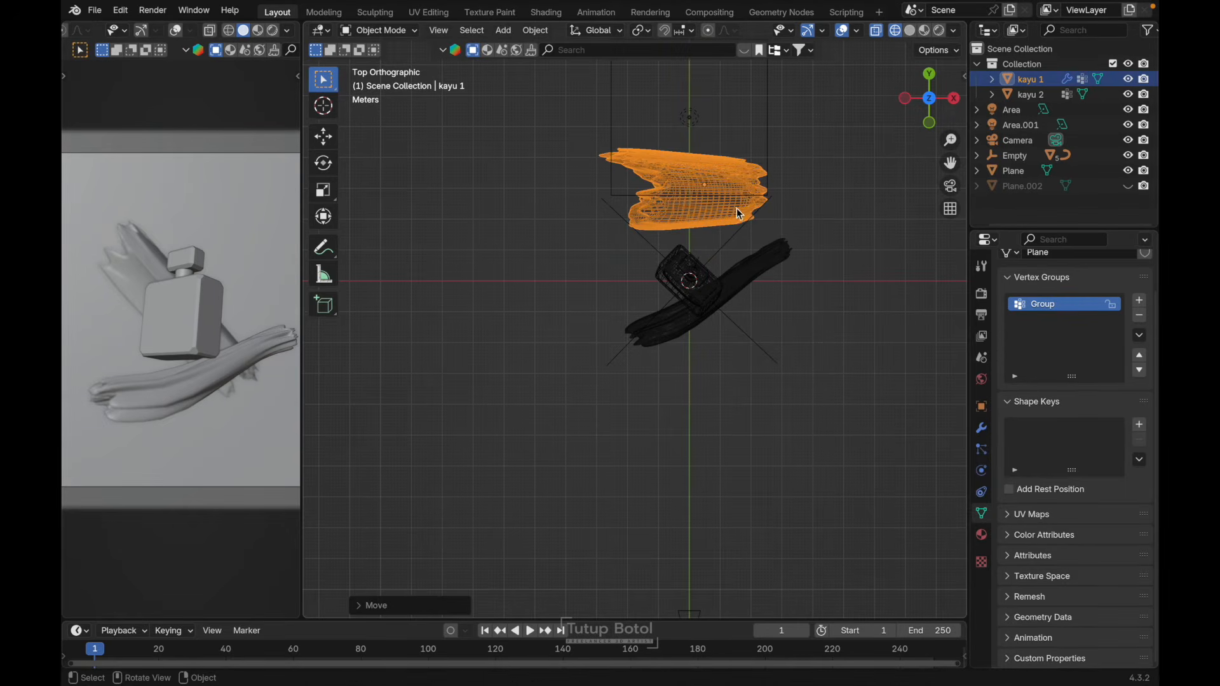
Step: Return the camera view to rendered shading and unhide the front plane
click(566, 259)
scroll(191, 295, down, 2)
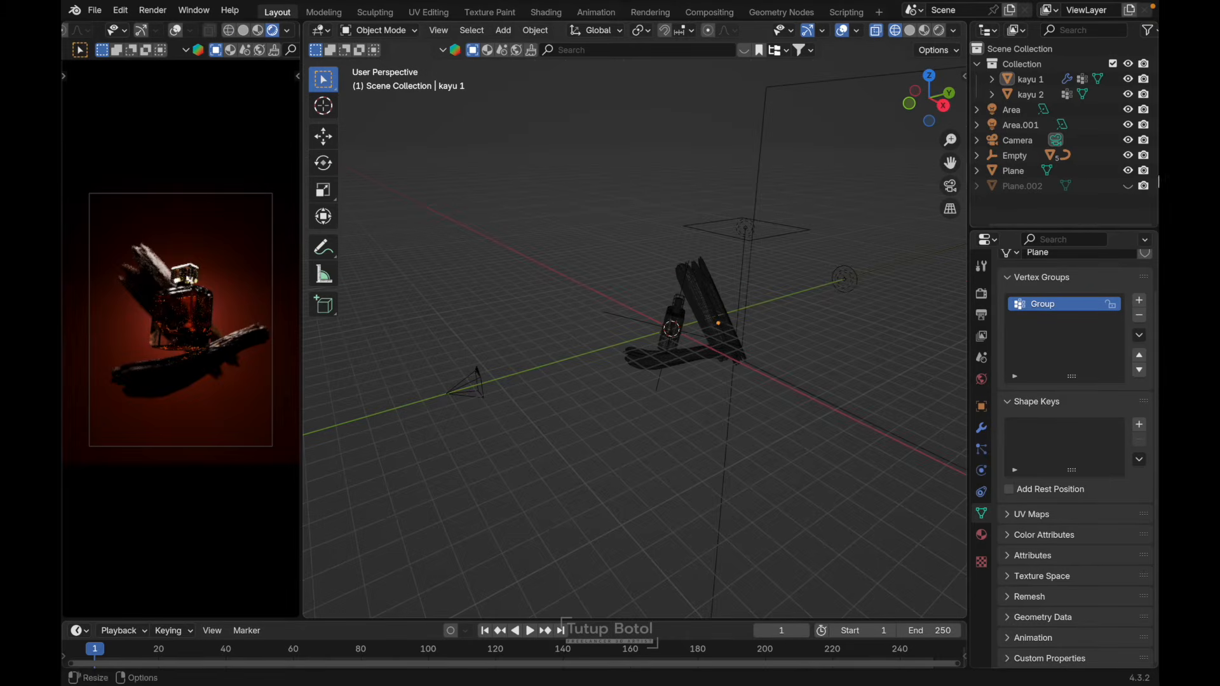
click(1127, 188)
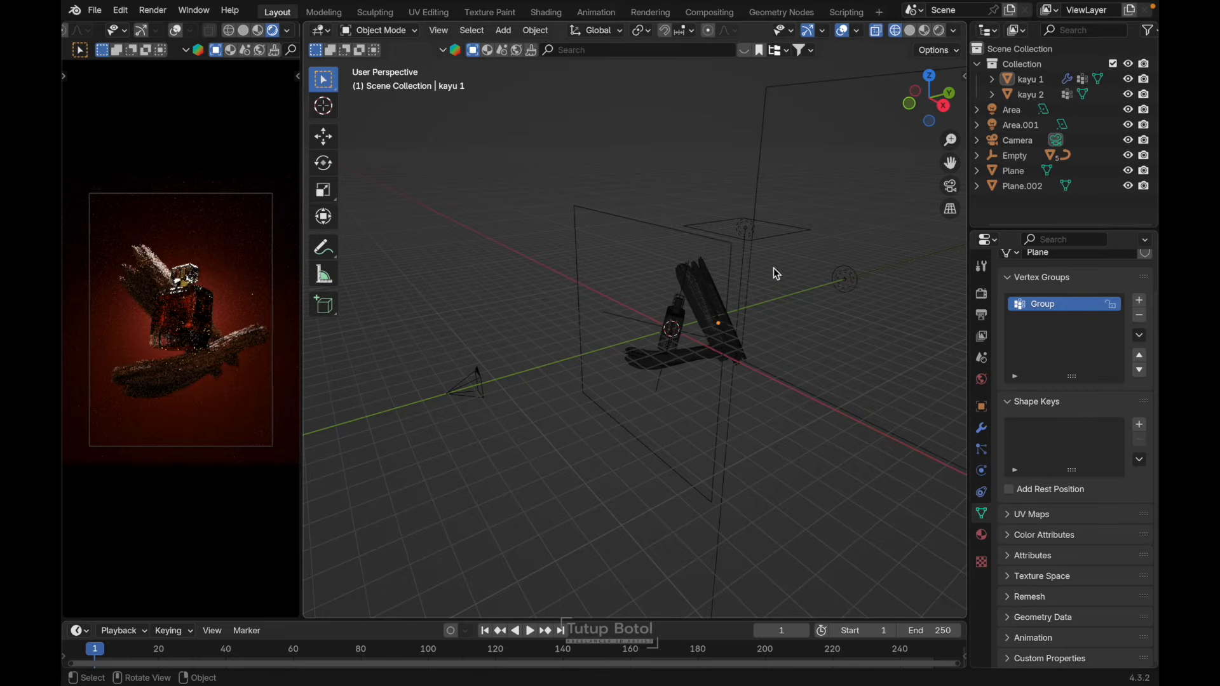
Step: Set the Cycles render Max Samples to 29
click(982, 294)
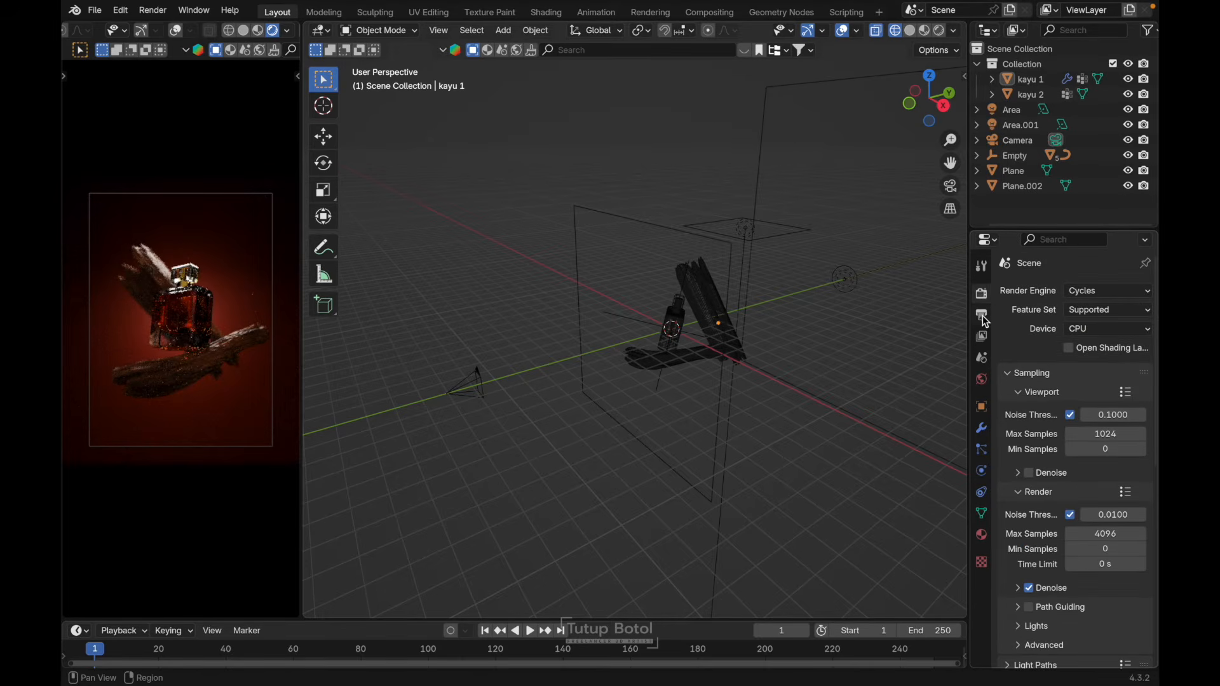
scroll(1129, 438, down, 4)
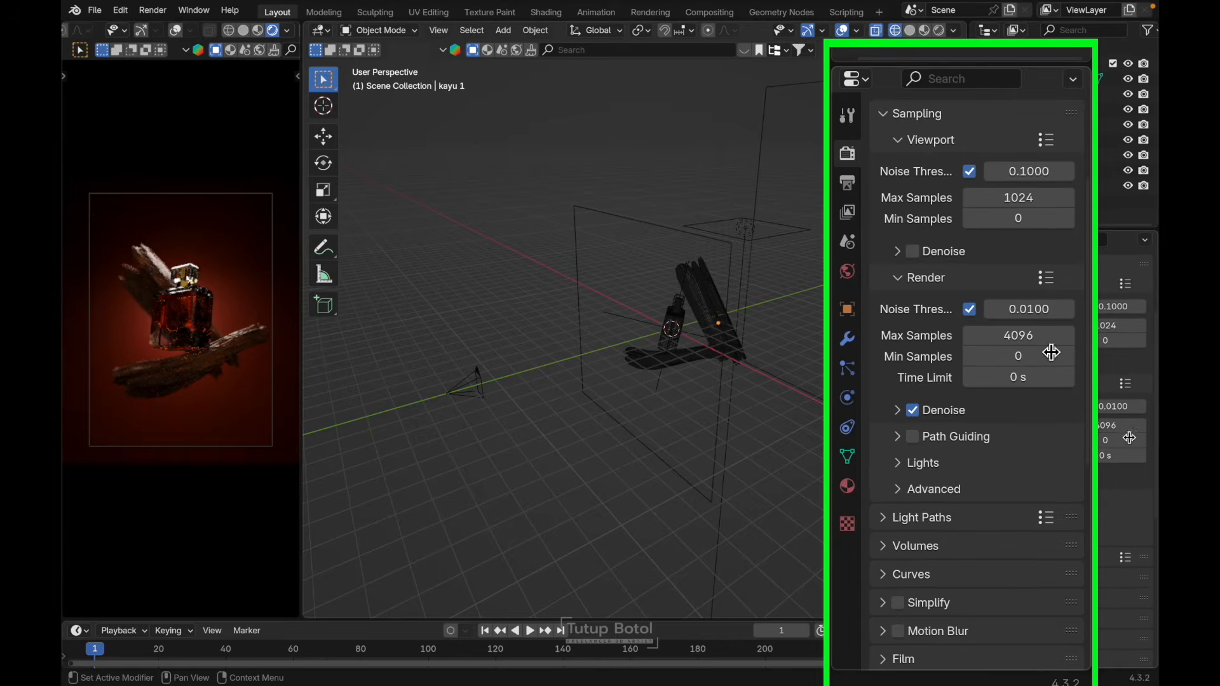
double_click(1000, 334)
text(29)
key(Return)
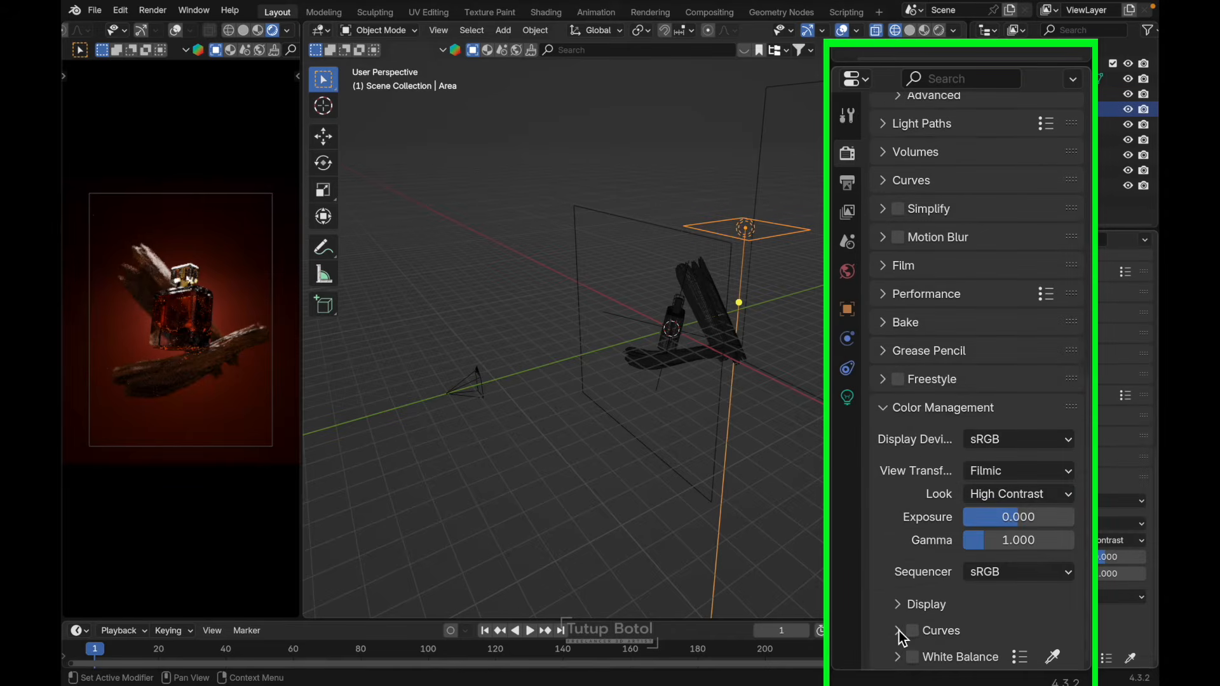
Step: Expand and enable Curves in the scene's color management settings
click(898, 632)
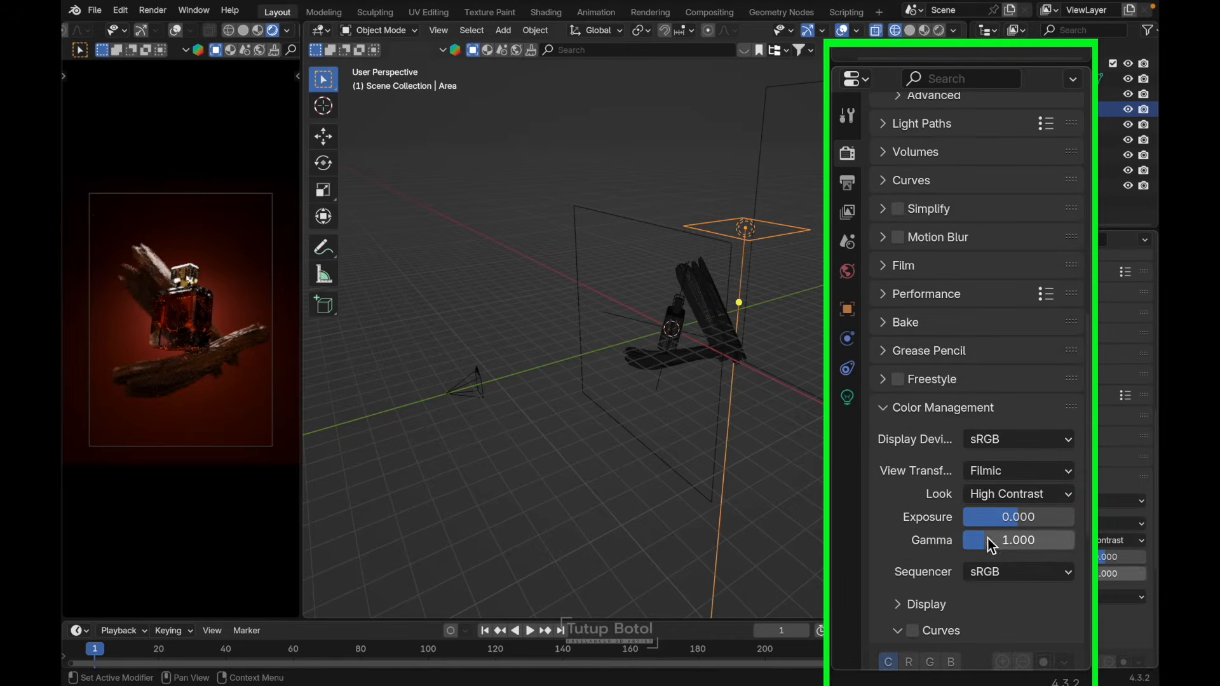
scroll(993, 542, down, 10)
click(913, 304)
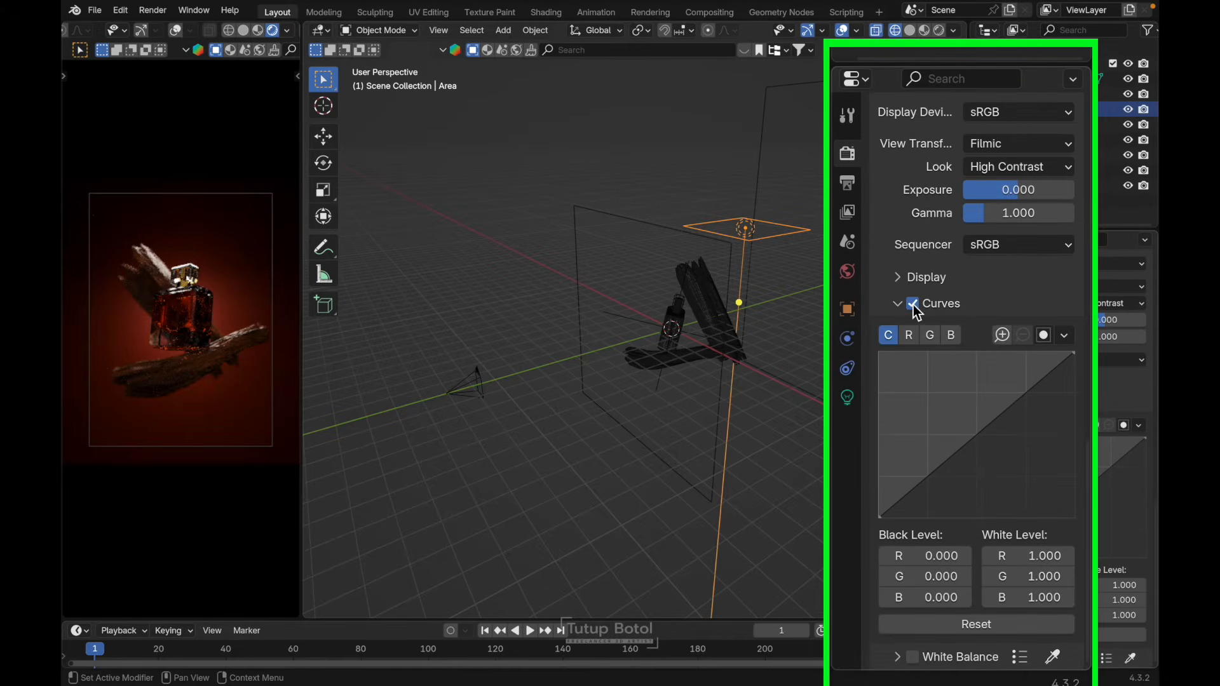
Step: Brighten the darker tones by adding a point at 0.21, 0.35 on the combined color management curve
mouse_move(928, 476)
mouse_down()
mouse_move(929, 445)
mouse_move(938, 469)
mouse_move(936, 450)
mouse_move(955, 459)
mouse_move(961, 408)
mouse_move(935, 419)
mouse_move(922, 460)
mouse_up()
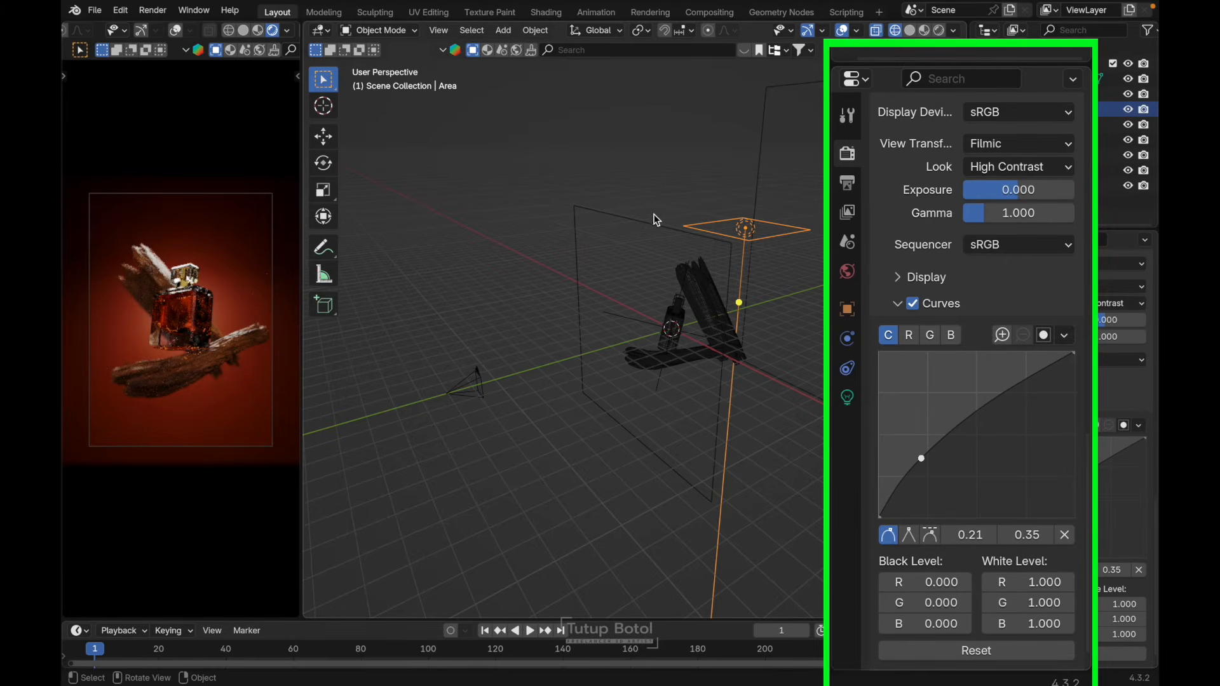
Step: Set the camera view to solid shading, save the file, and render the image, closing the render result when done
click(243, 31)
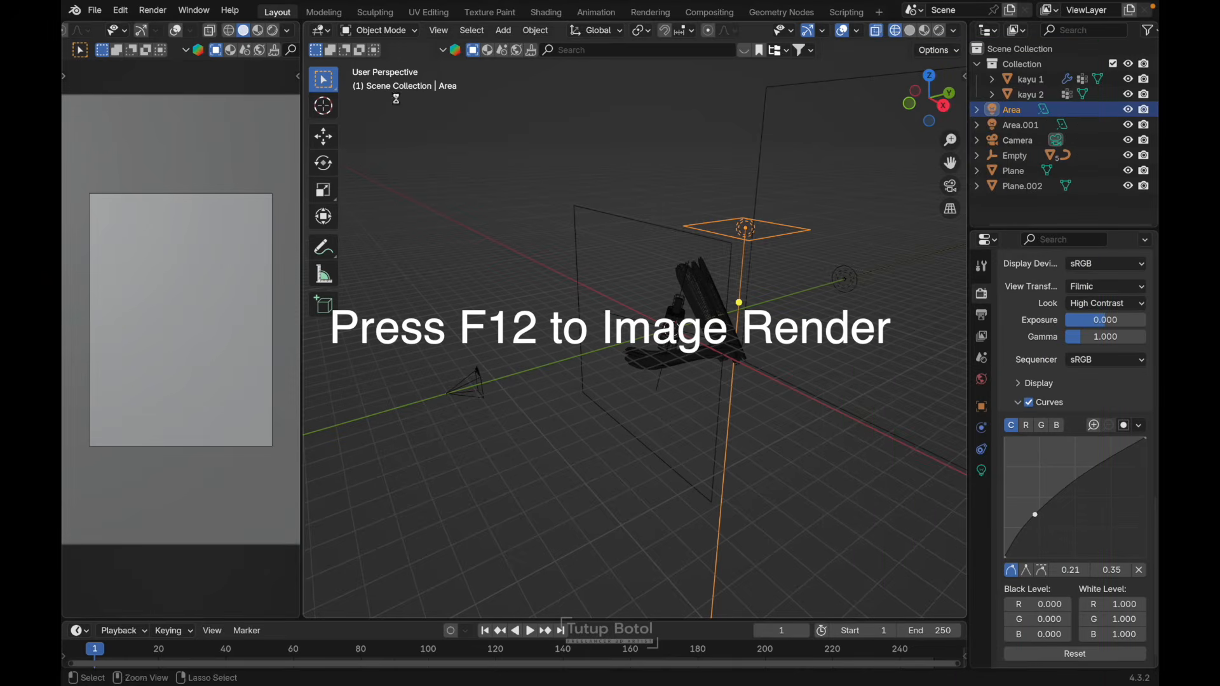
key(ctrl+s)
key(F12)
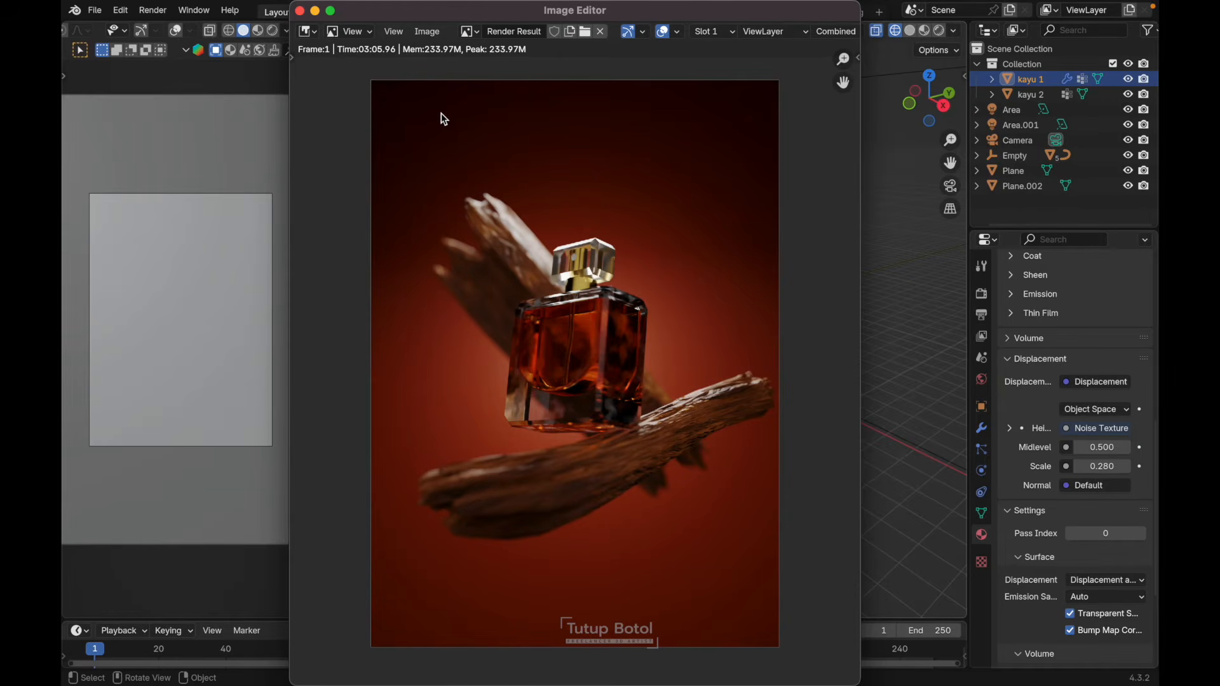
click(300, 11)
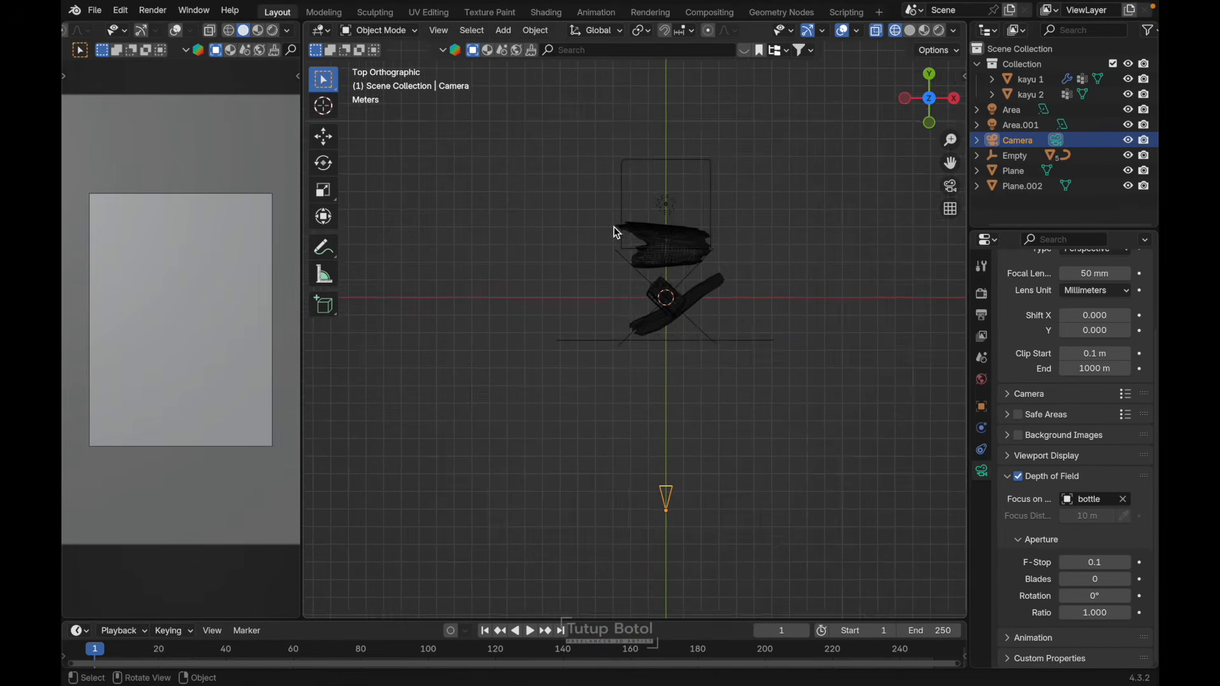
Step: Add a Bézier circle at the world origin and scale it up about 12 times
key(shift+a)
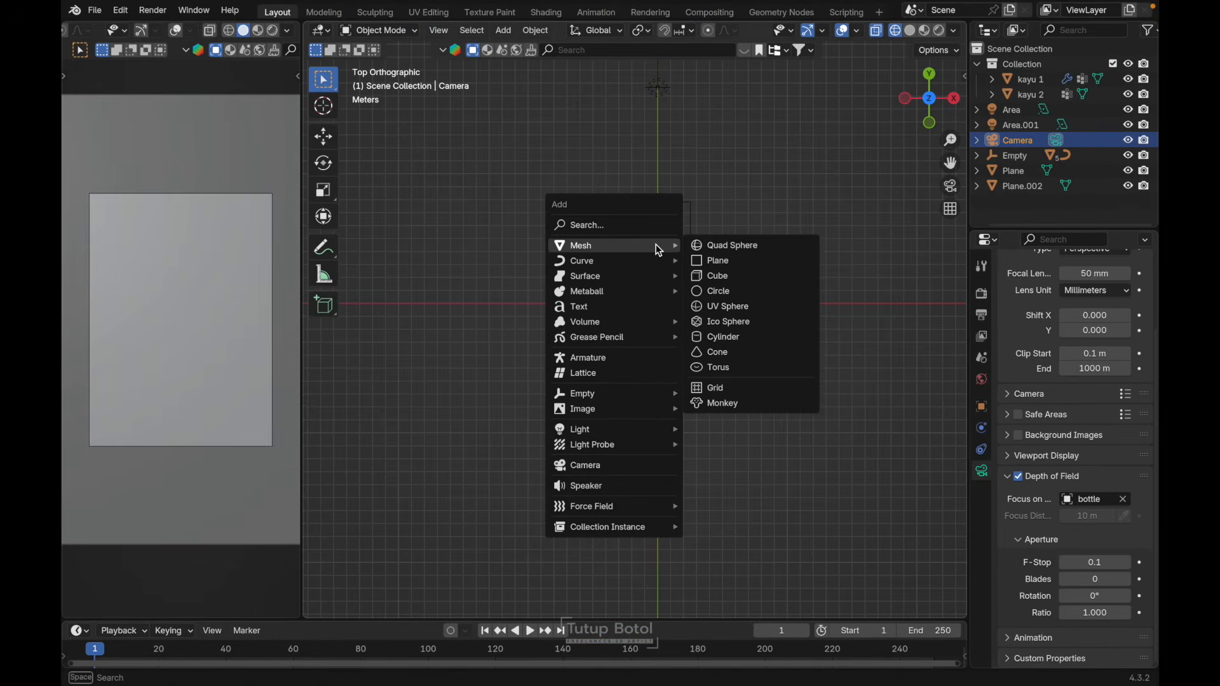
mouse_move(645, 263)
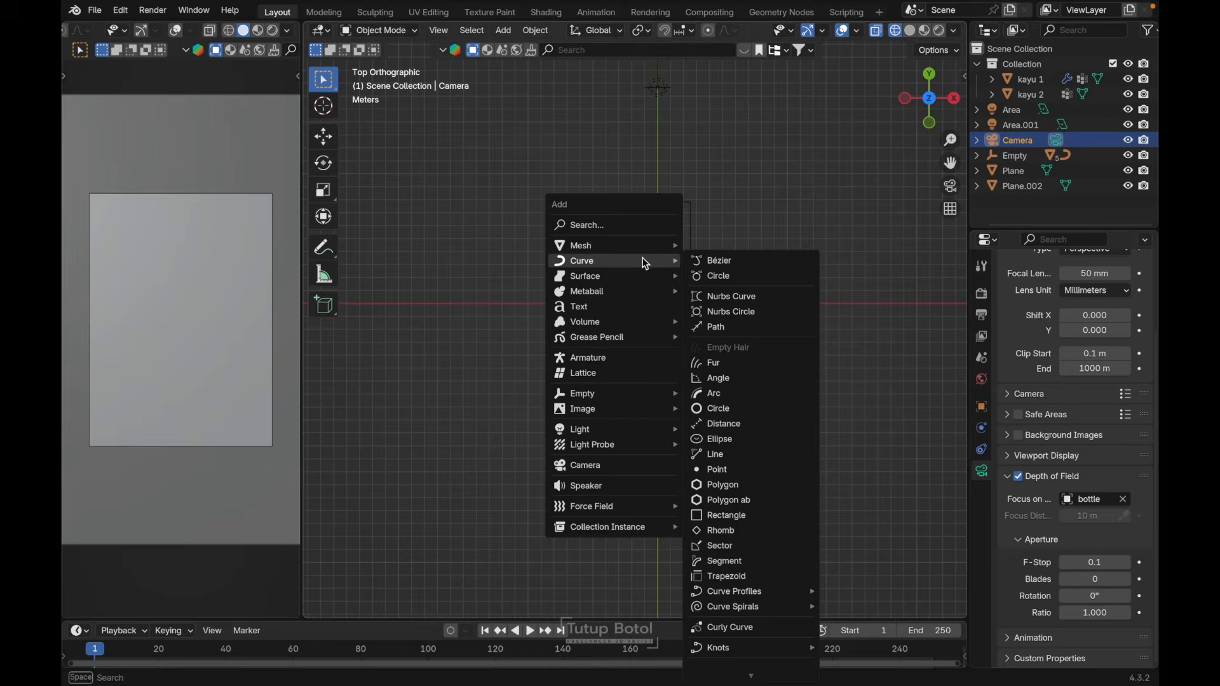
click(716, 276)
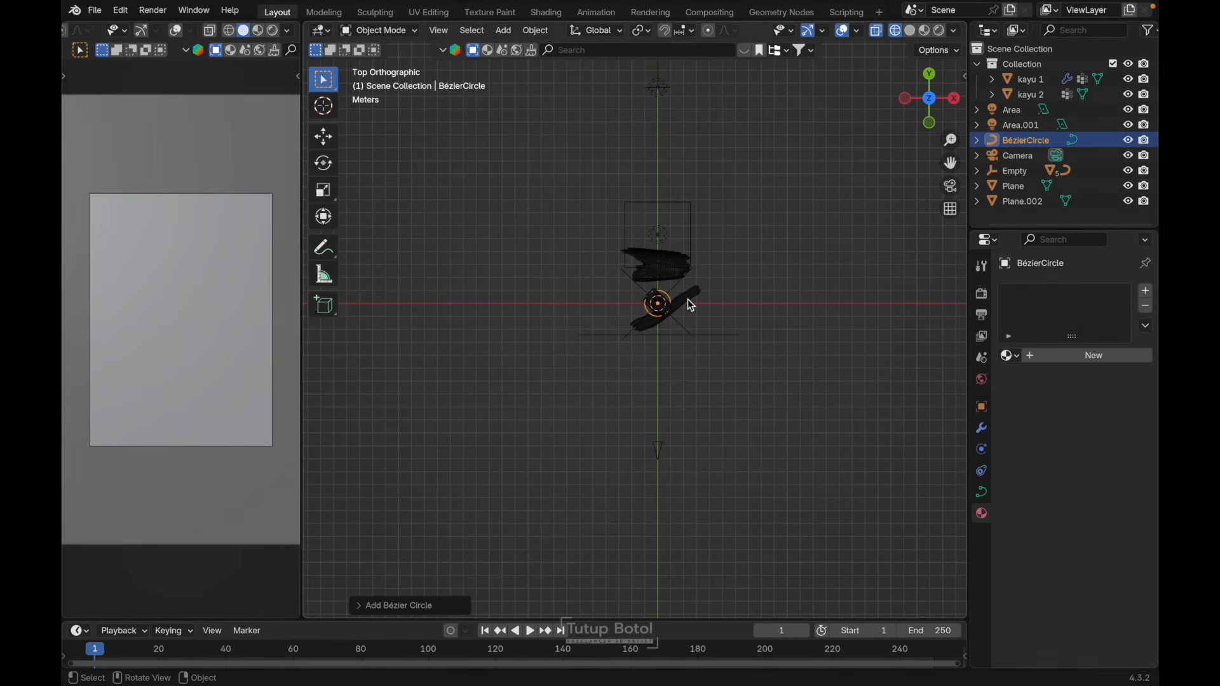
key(s)
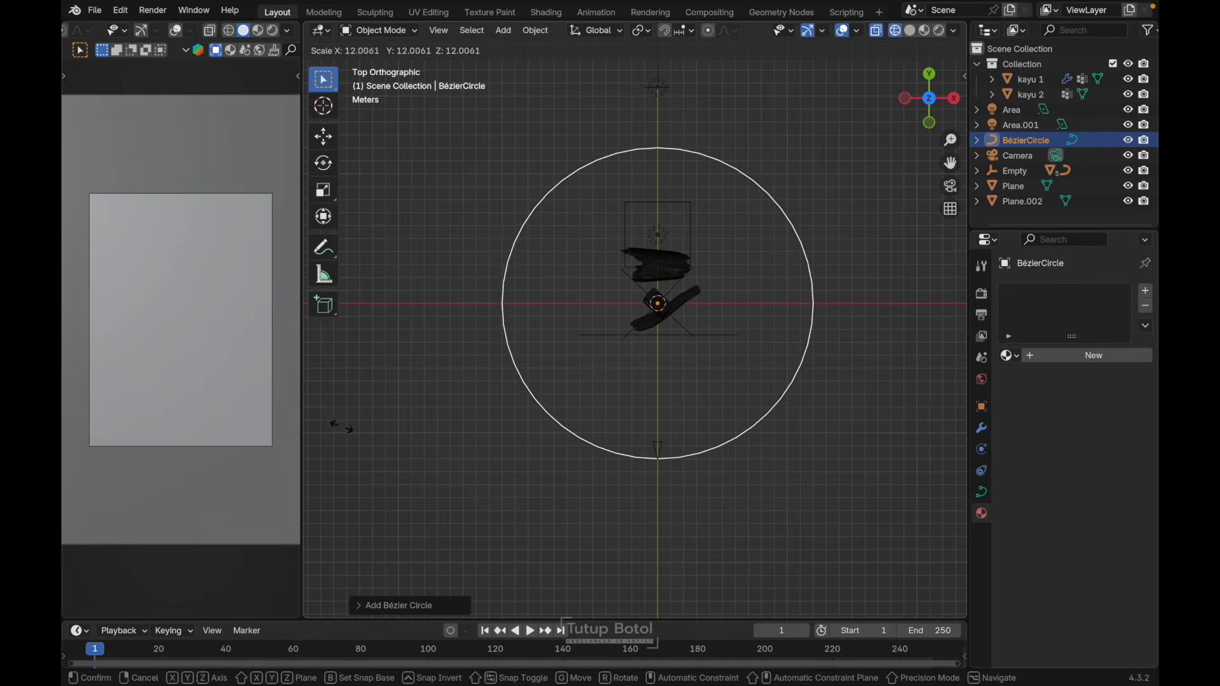
click(341, 426)
Step: Scale the Bézier circle by about 1.006 so its edge passes exactly through the camera's origin
scroll(608, 414, up, 4)
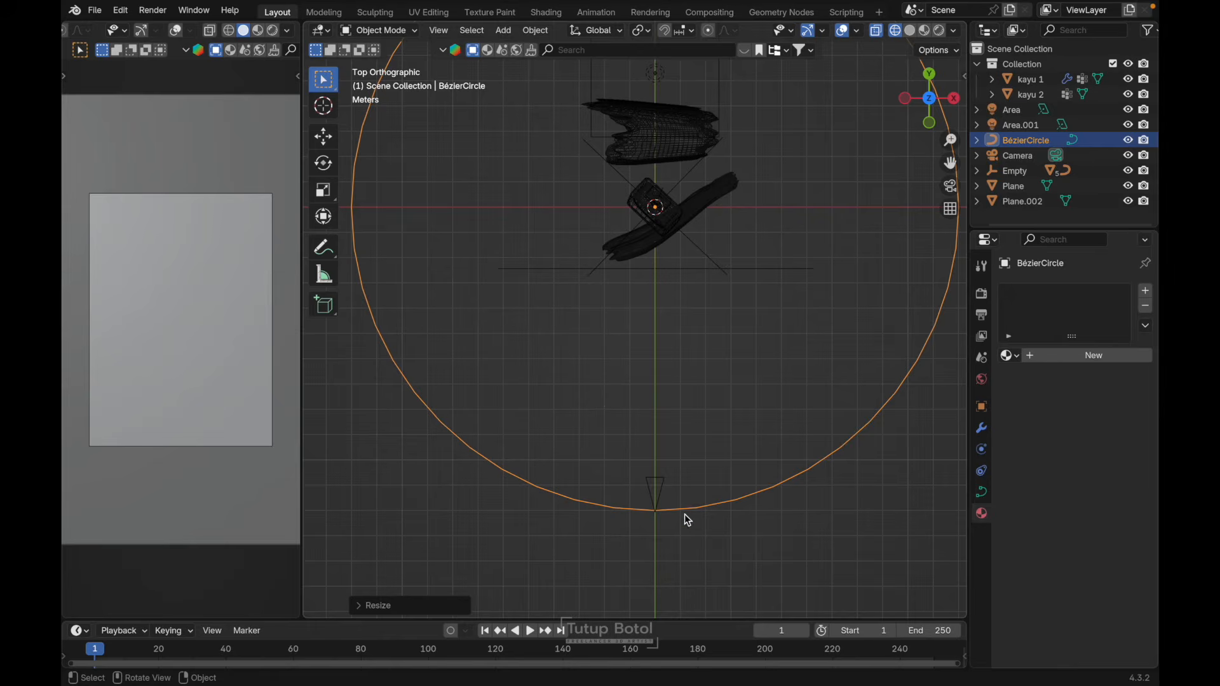
scroll(675, 520, up, 2)
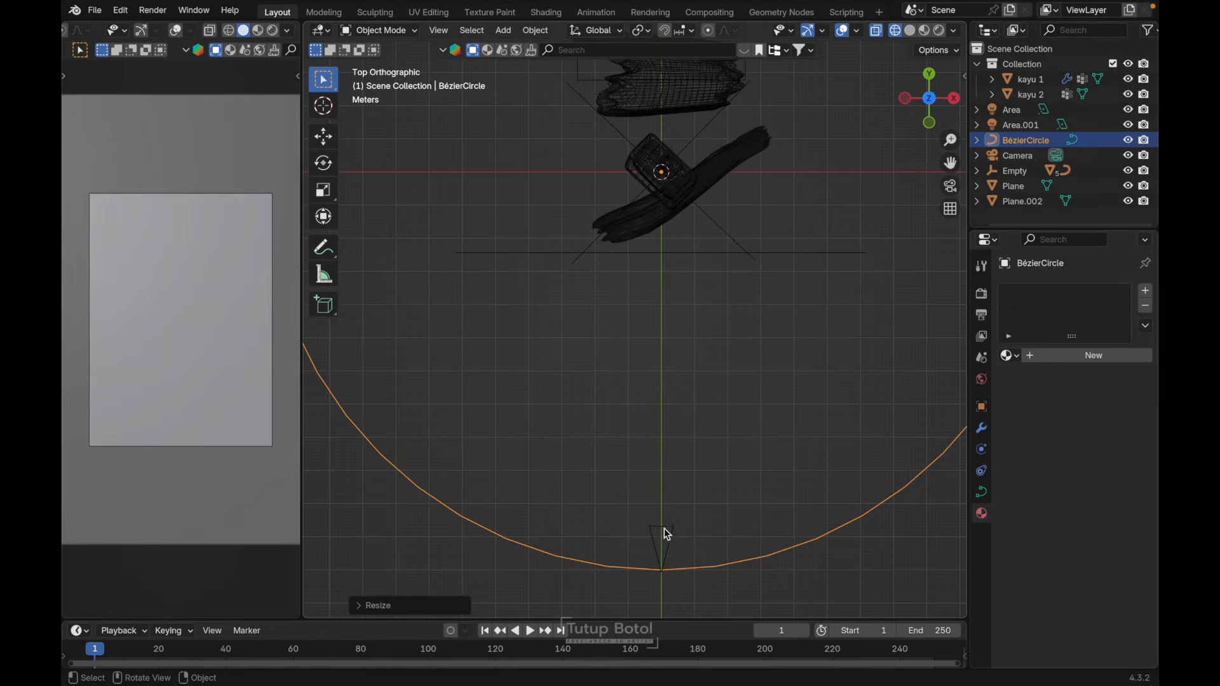
click(667, 535)
scroll(673, 508, up, 1)
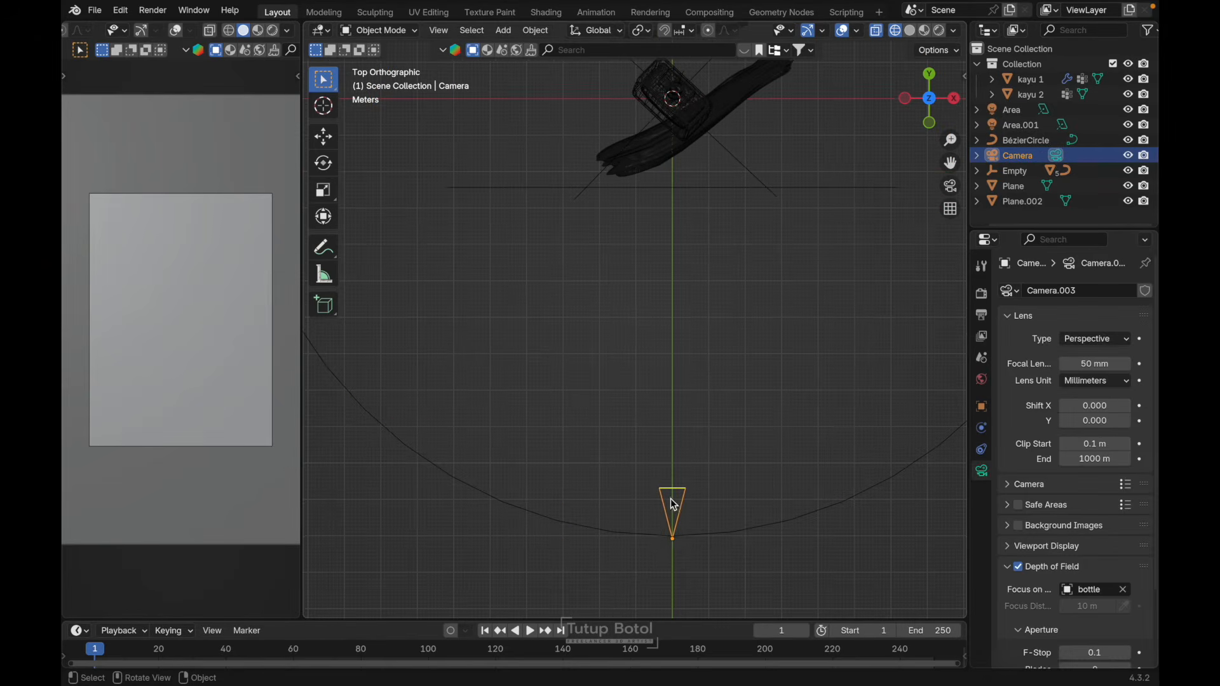
click(707, 537)
key(s)
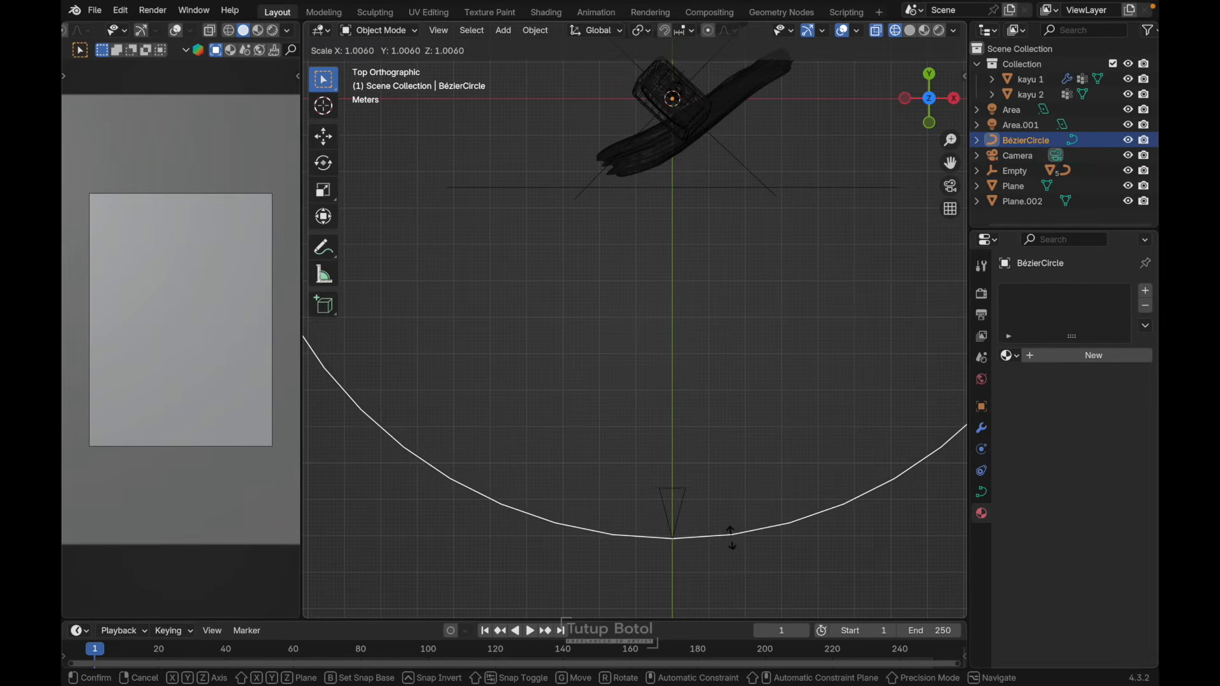
key(Escape)
Step: Return the camera view to rendered shading and clear the camera's location
click(676, 508)
click(661, 490)
middle_drag(661, 490, 661, 490)
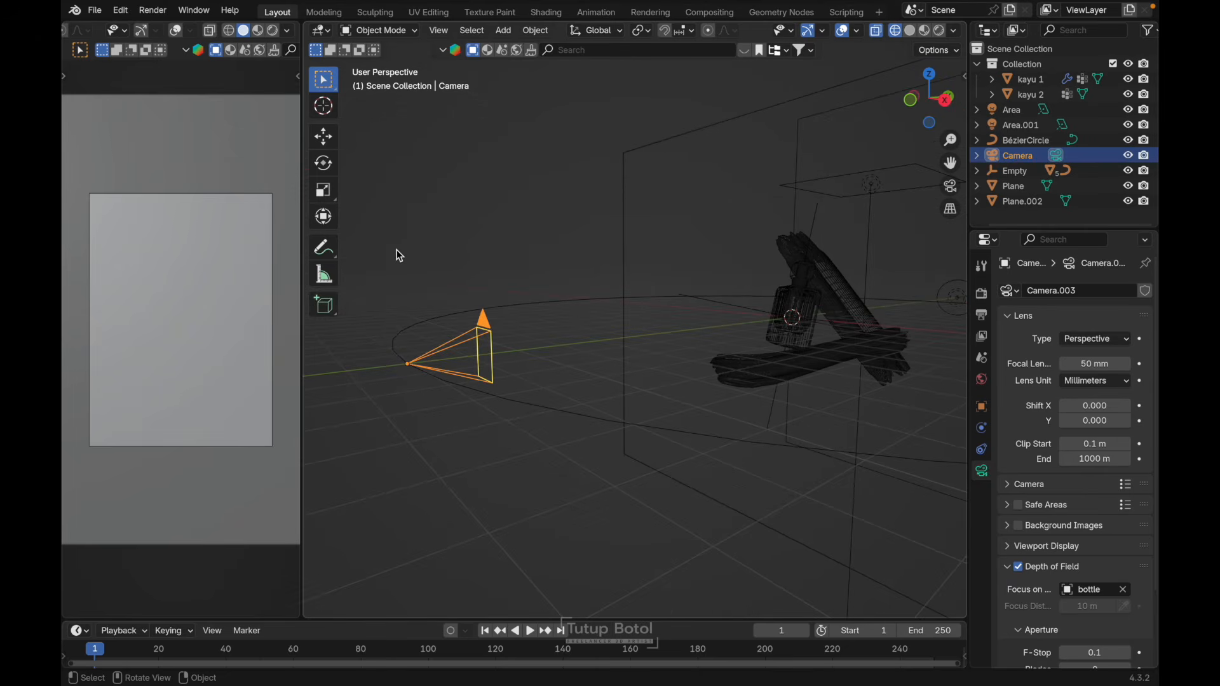
click(273, 30)
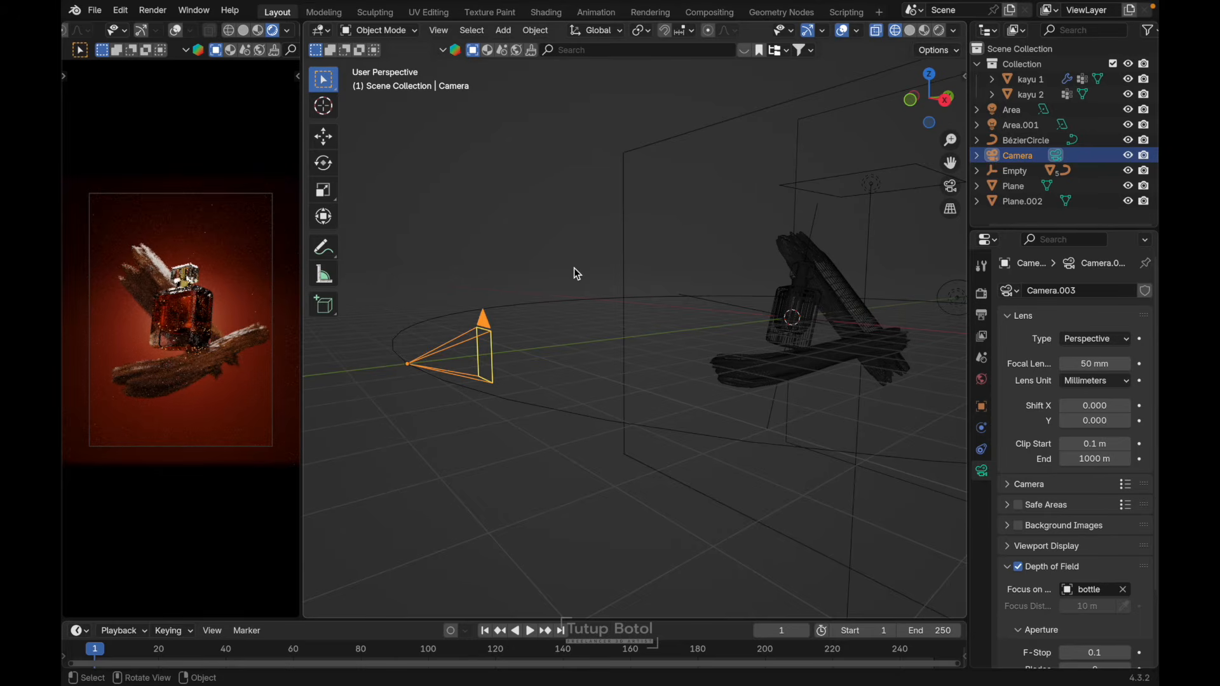
key(alt+g)
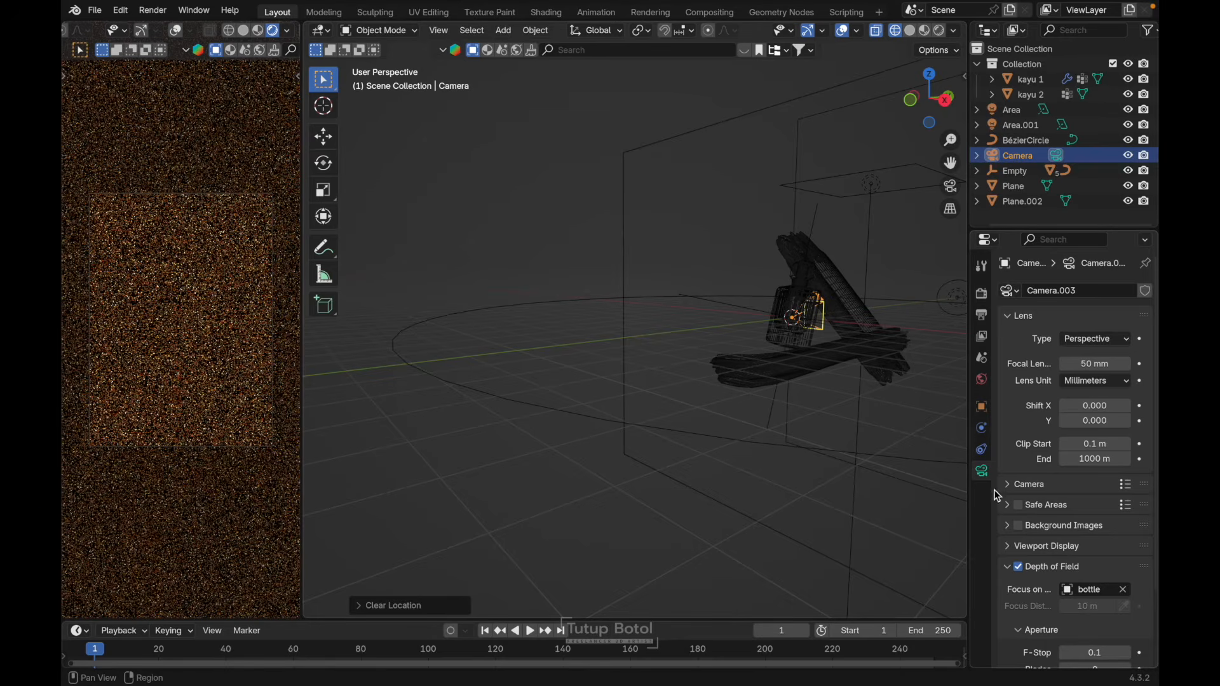
Step: Add a Follow Path constraint to the camera with the Bézier circle as its target
click(983, 451)
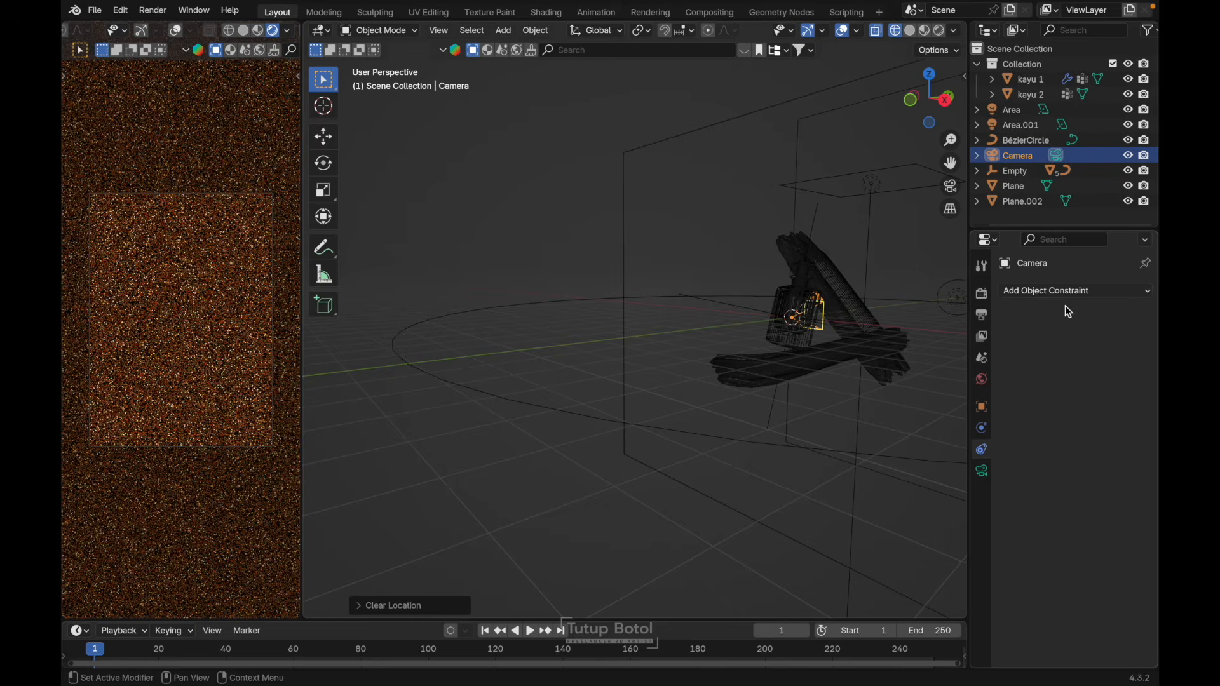
click(1063, 293)
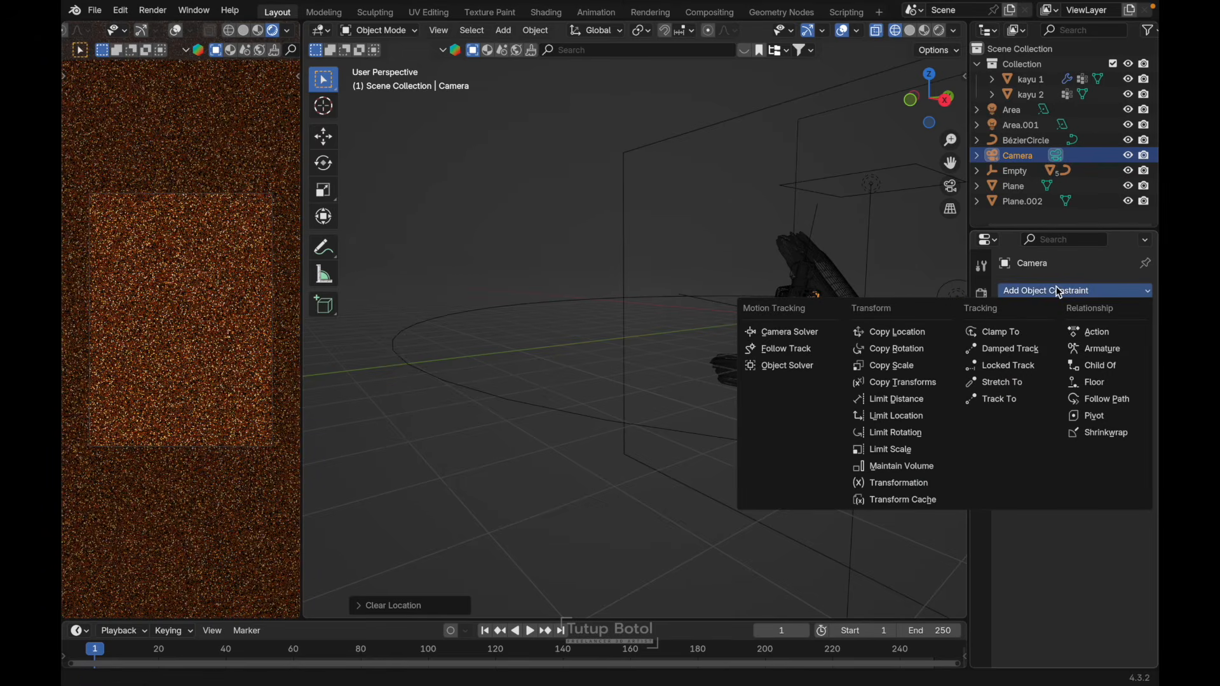
click(1106, 399)
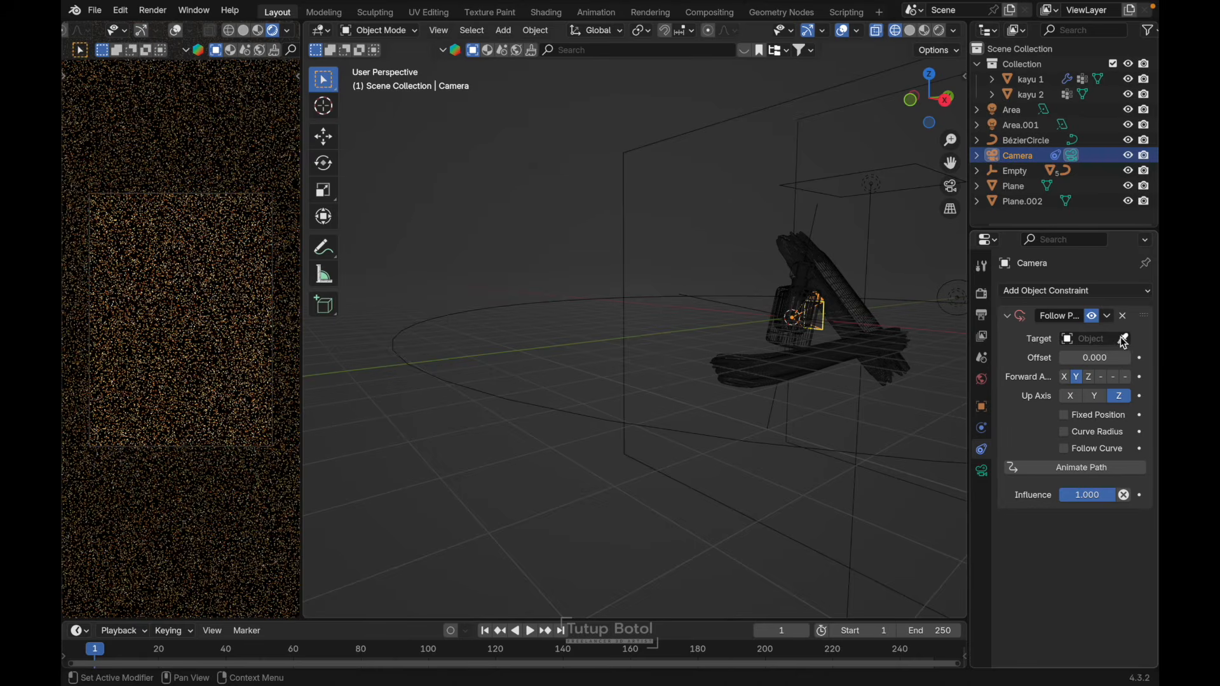
click(1124, 340)
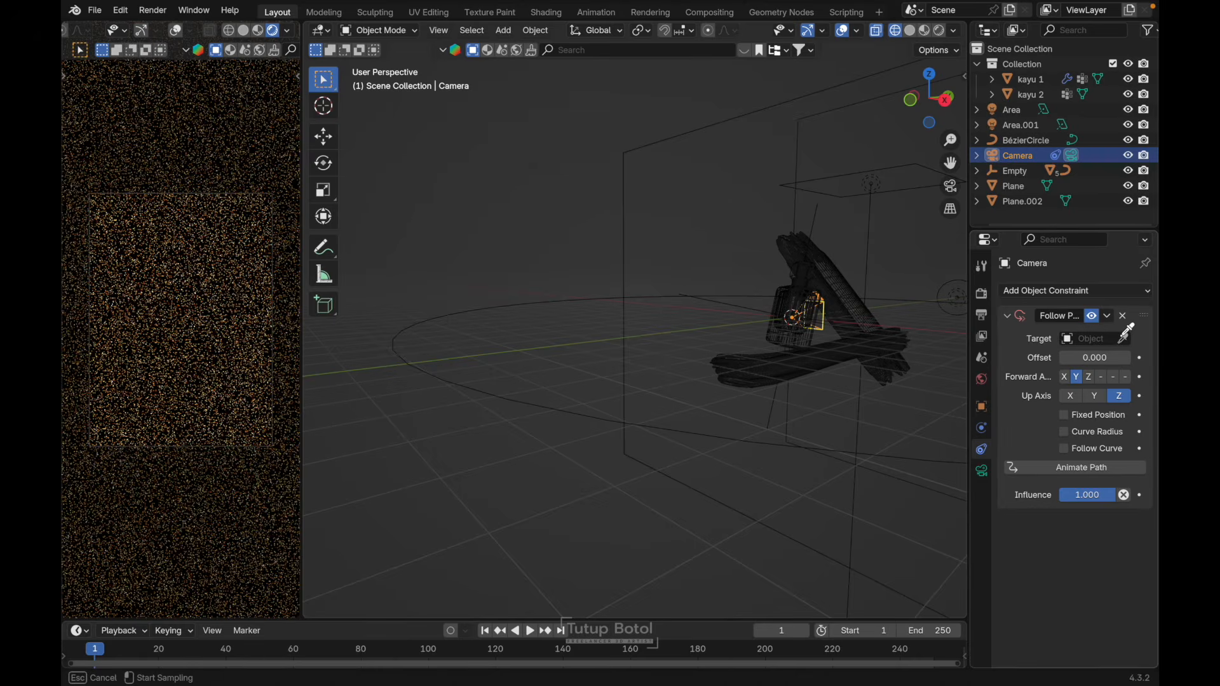
click(529, 402)
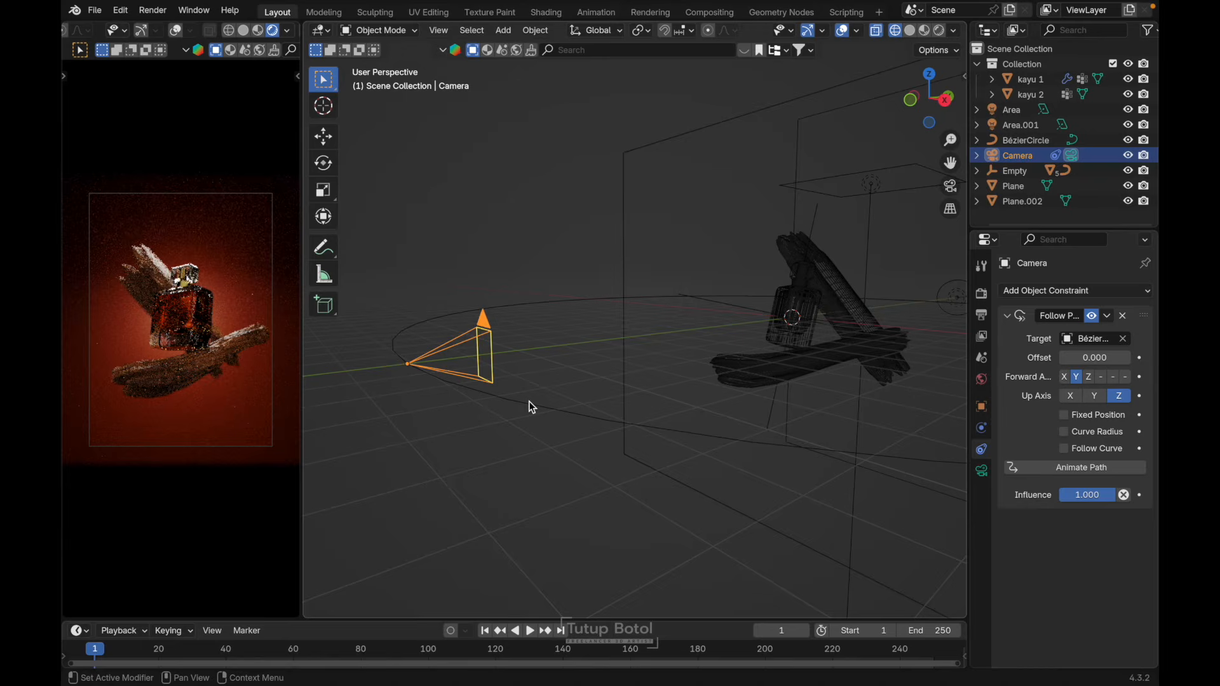
Step: Try rotating the Bézier circle in top view to test how the camera orbits the bottle
key(KP_7)
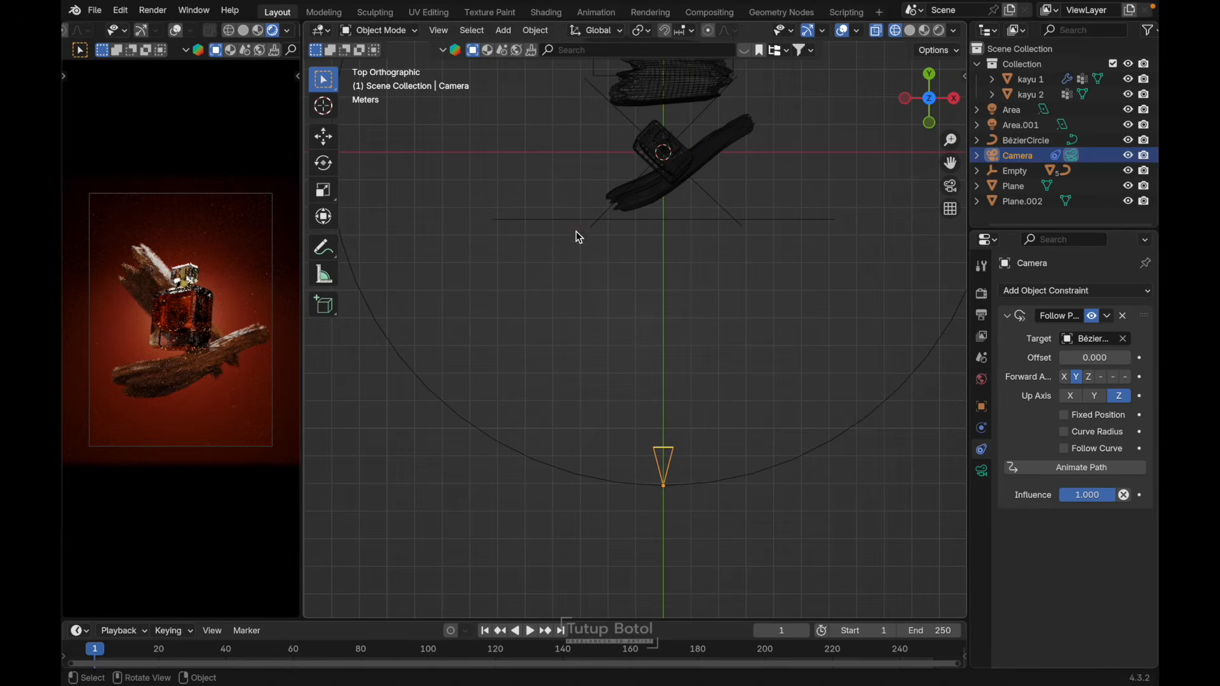
click(856, 427)
scroll(849, 321, down, 3)
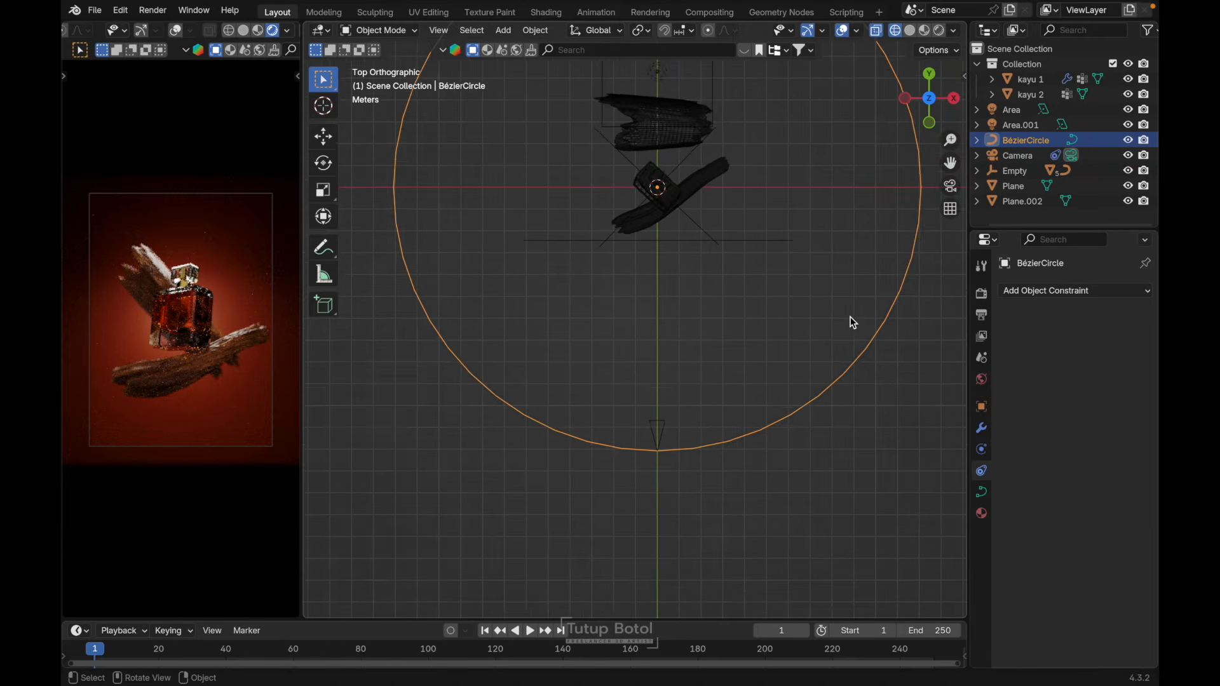
key(r)
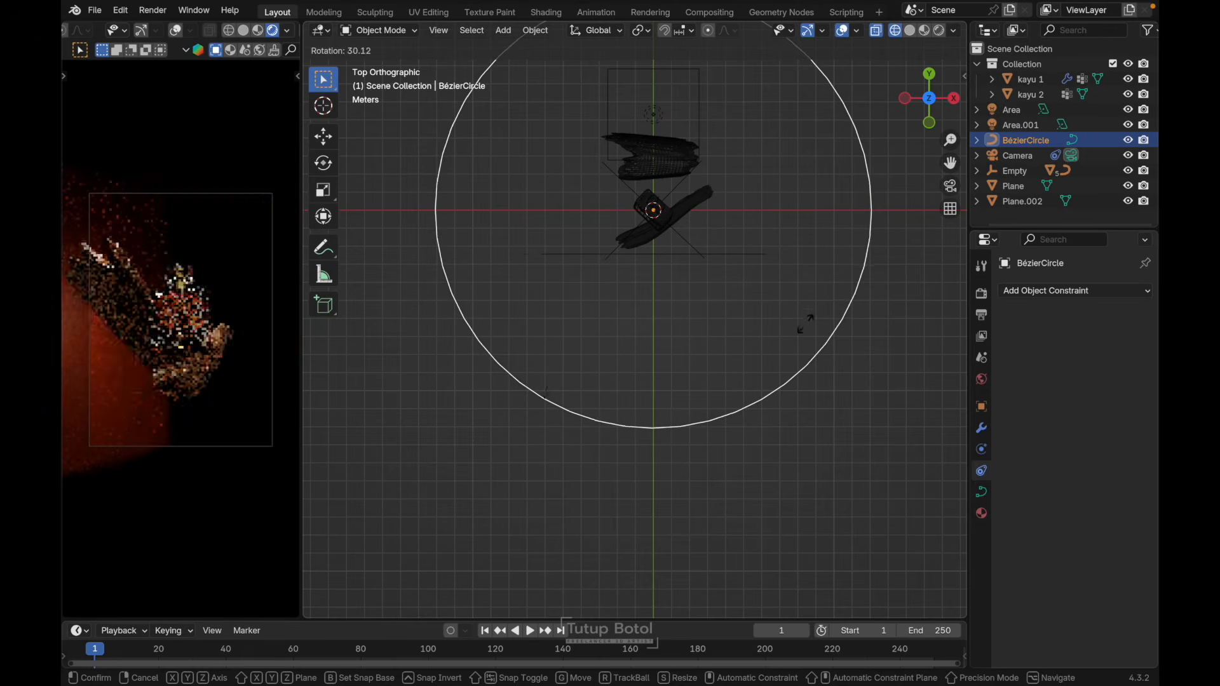
click(797, 327)
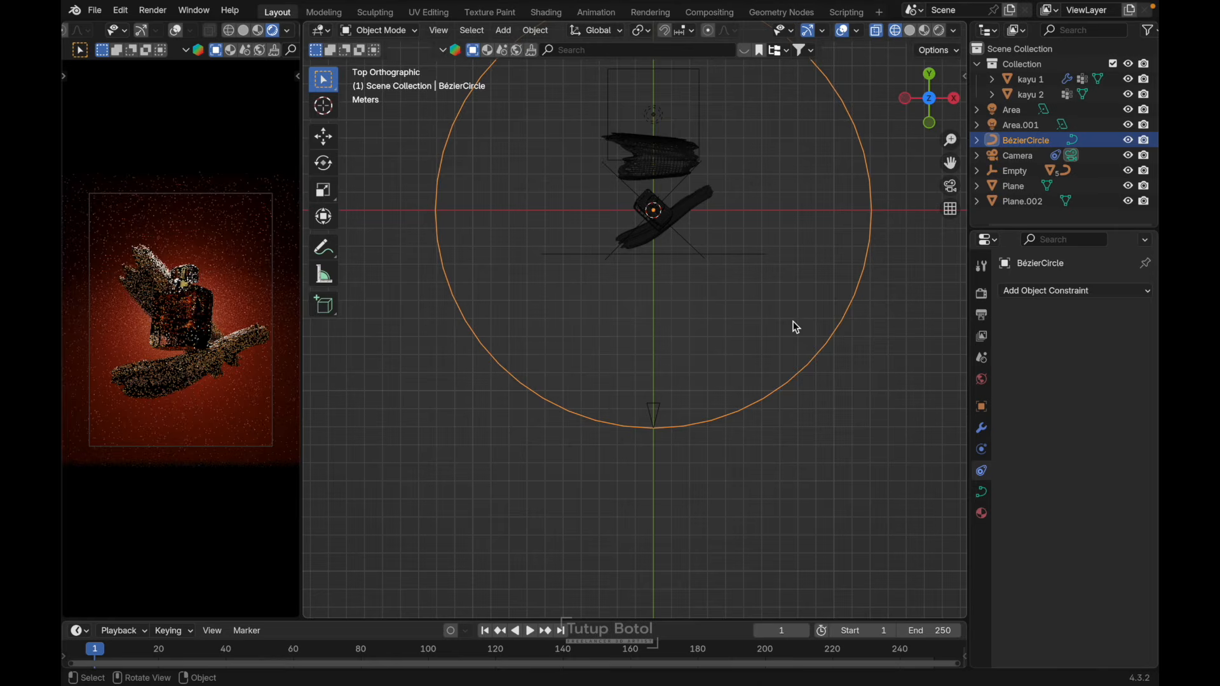
Step: Parent the rear light Area.001 and the backdrop Plane to the Bézier circle with Object (Keep Transform), using solid viewport shading
scroll(755, 272, down, 3)
shift+scroll(752, 267, up, 4)
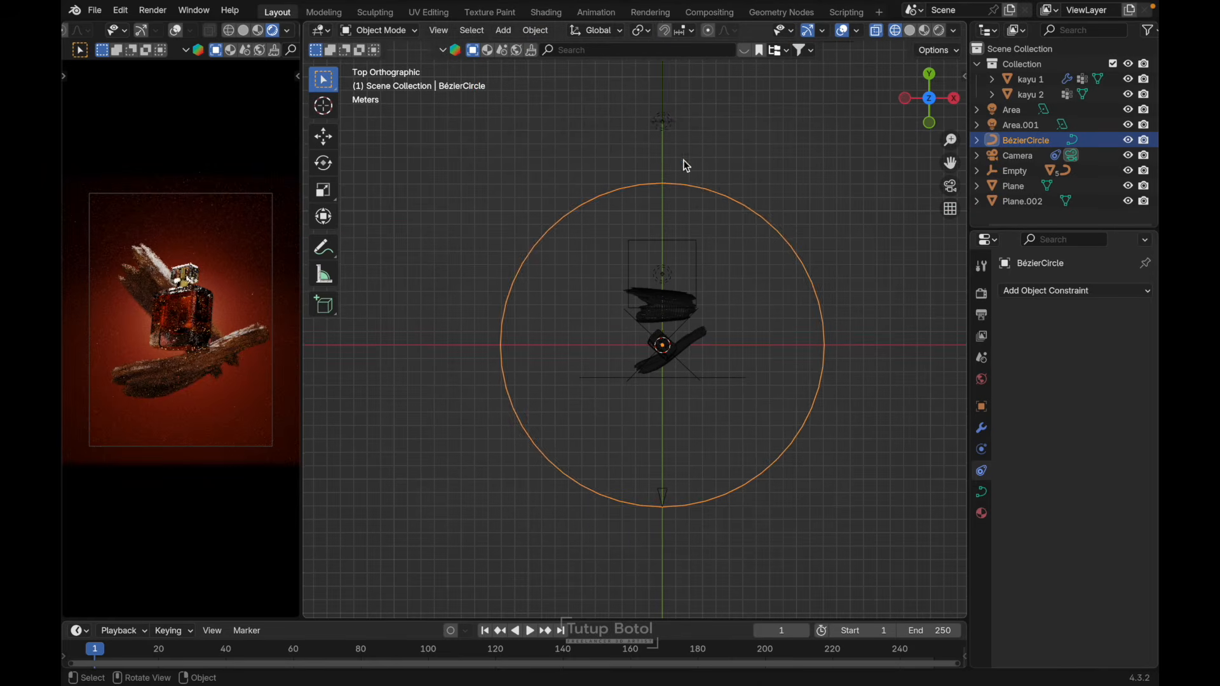
click(665, 125)
key(g)
right_click(680, 135)
middle_drag(680, 136, 819, 148)
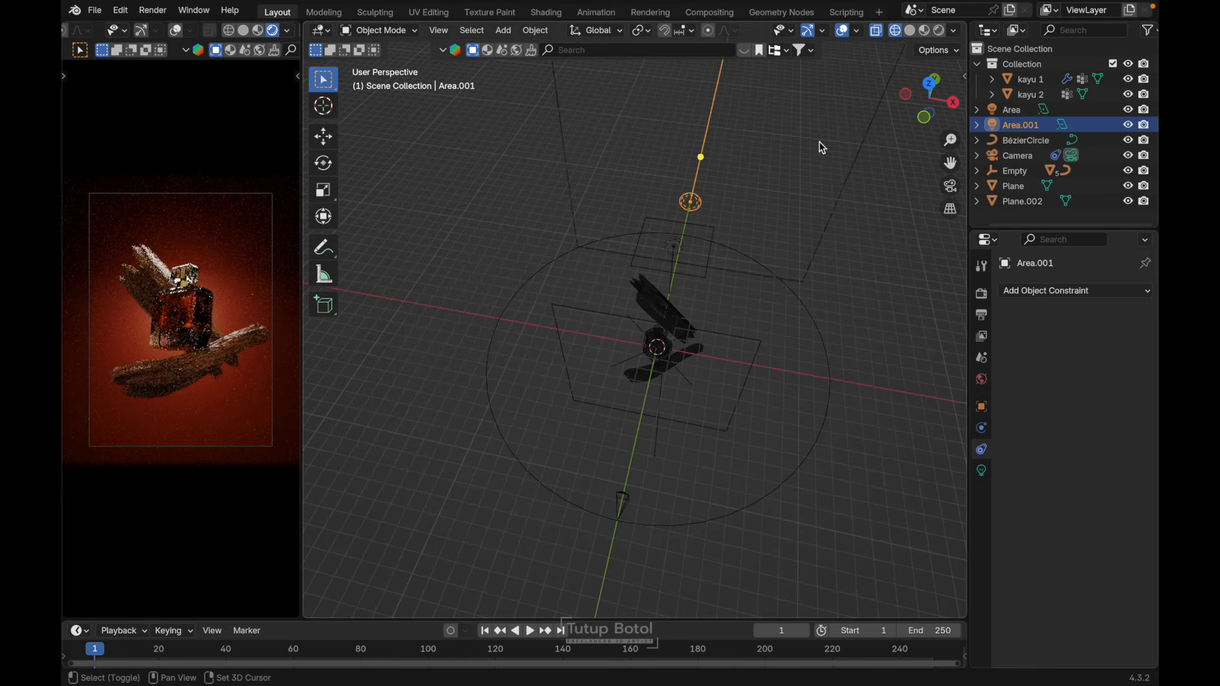
click(856, 159)
key(g)
right_click(851, 130)
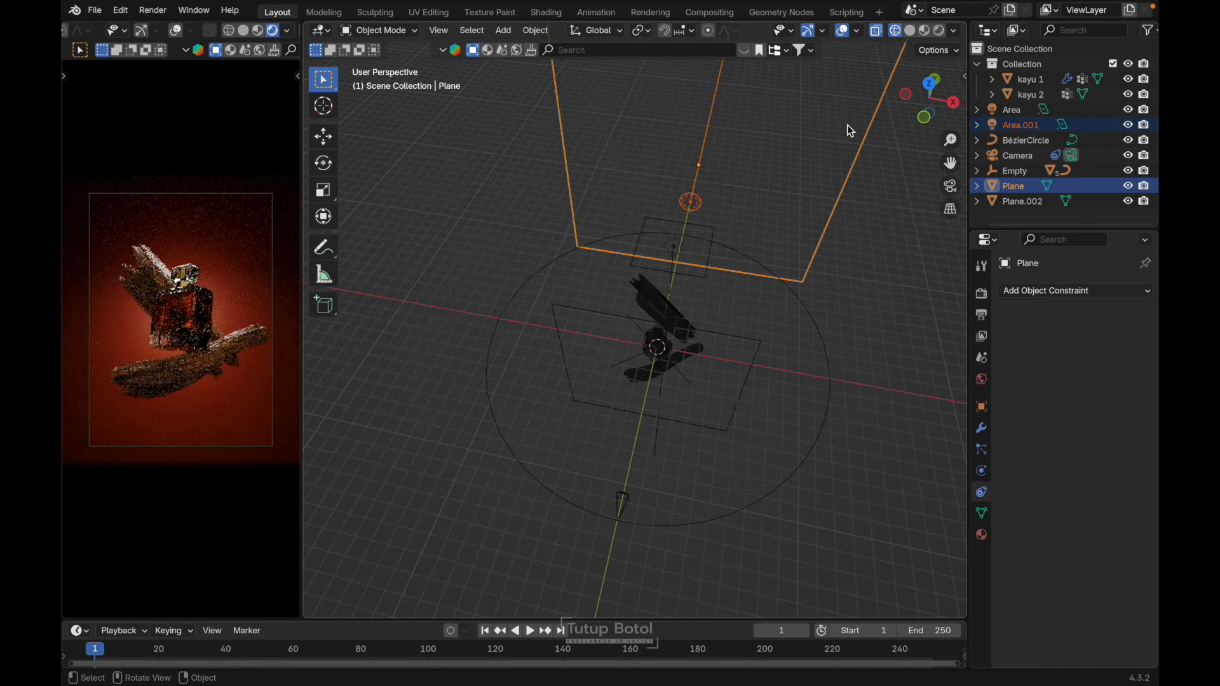
key(shift+z)
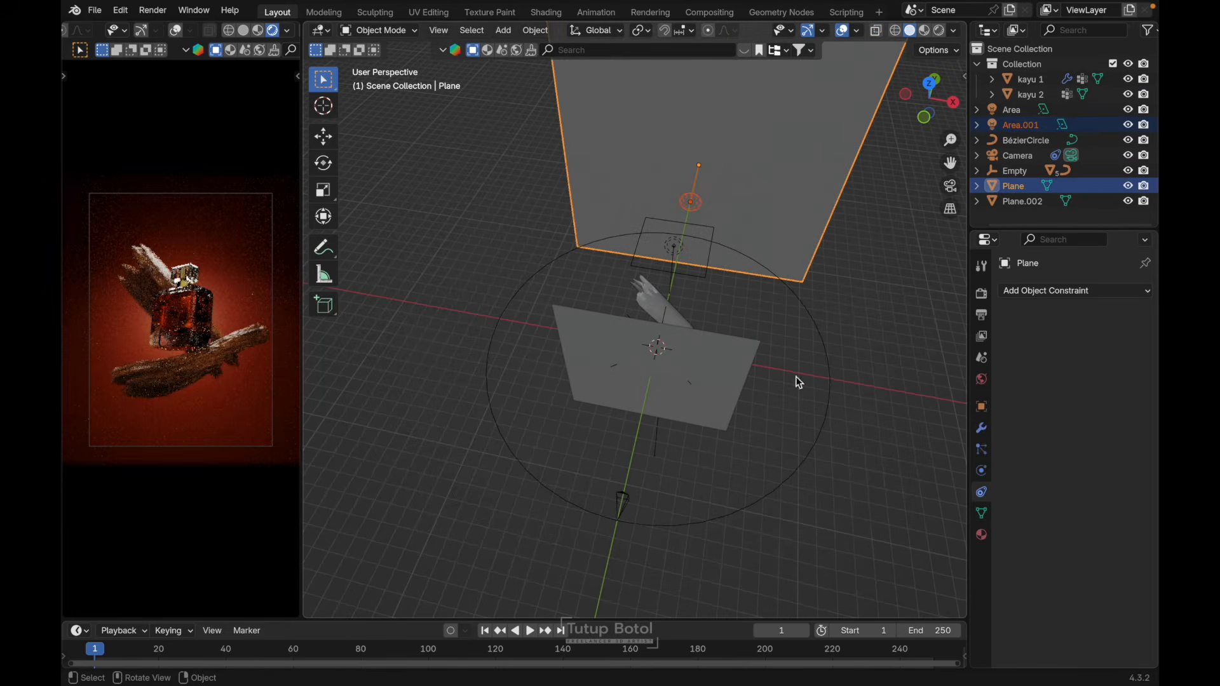
shift+click(803, 460)
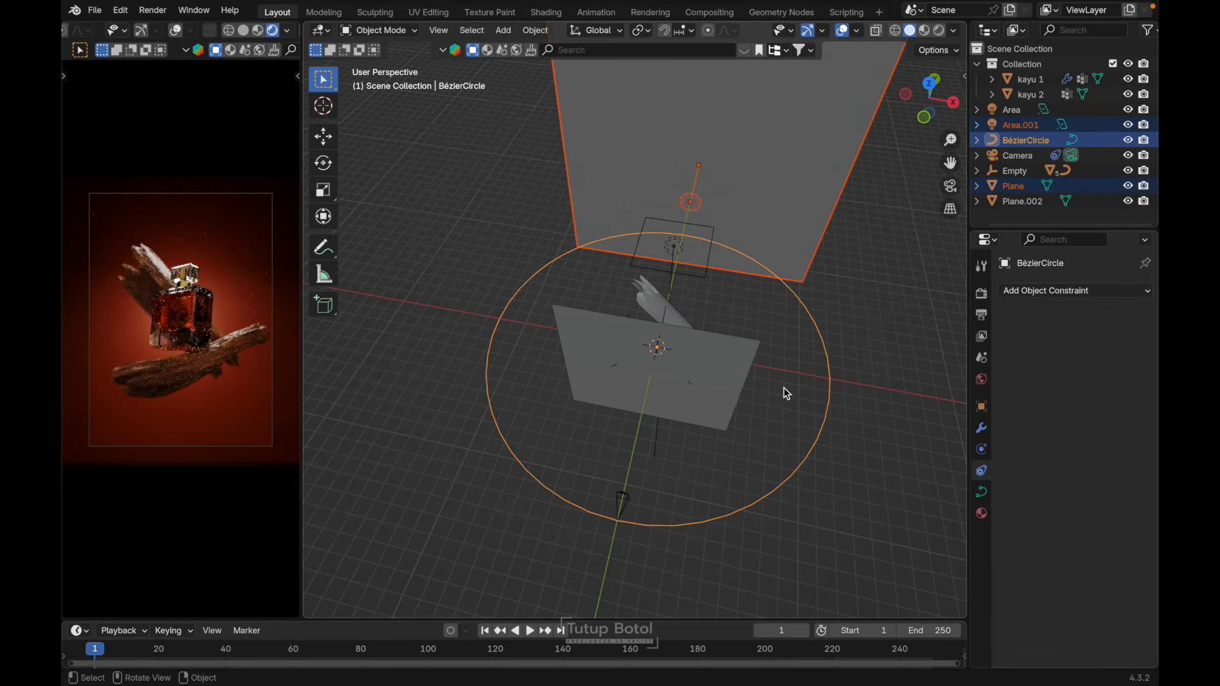
key(ctrl+p)
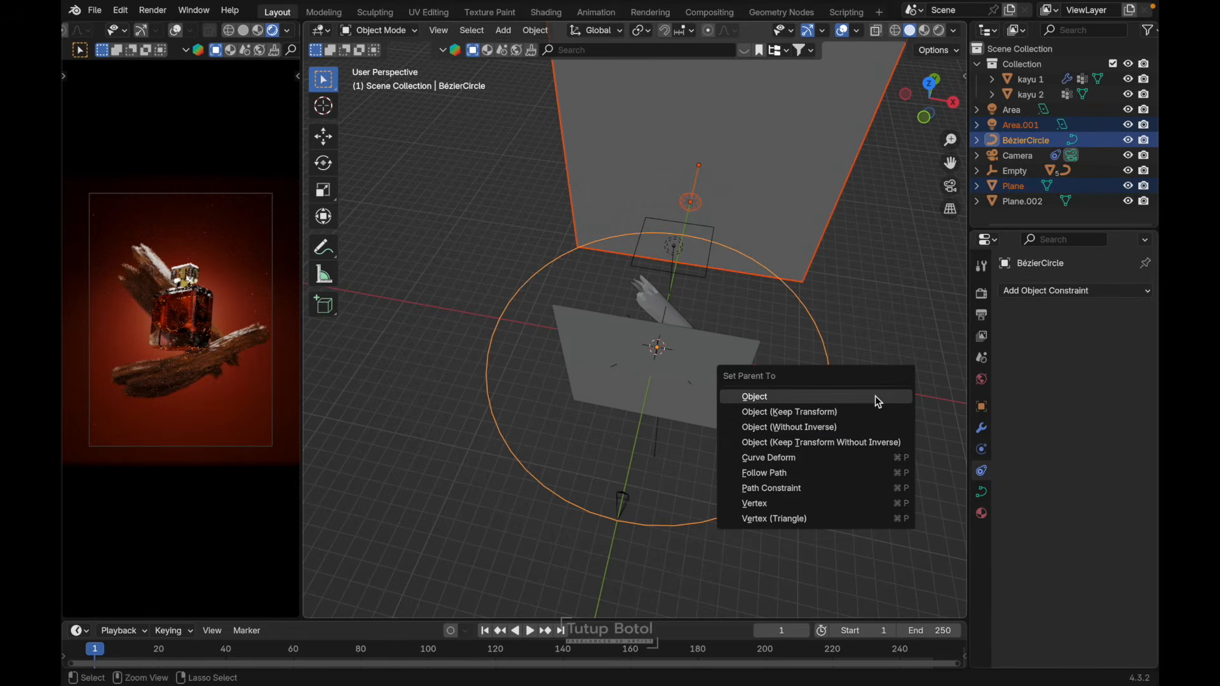
click(838, 413)
Step: Try rotating the Bézier circle in top view to test that the camera, rear light and backdrop turn together
key(grave)
click(834, 295)
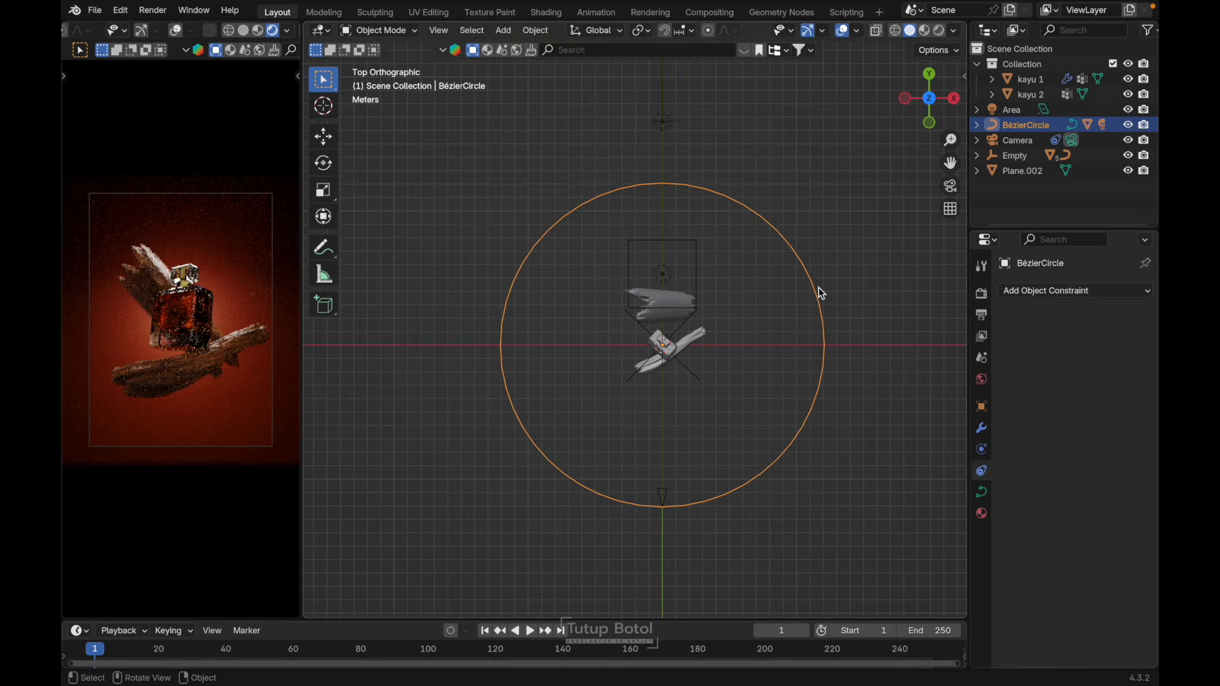
key(r)
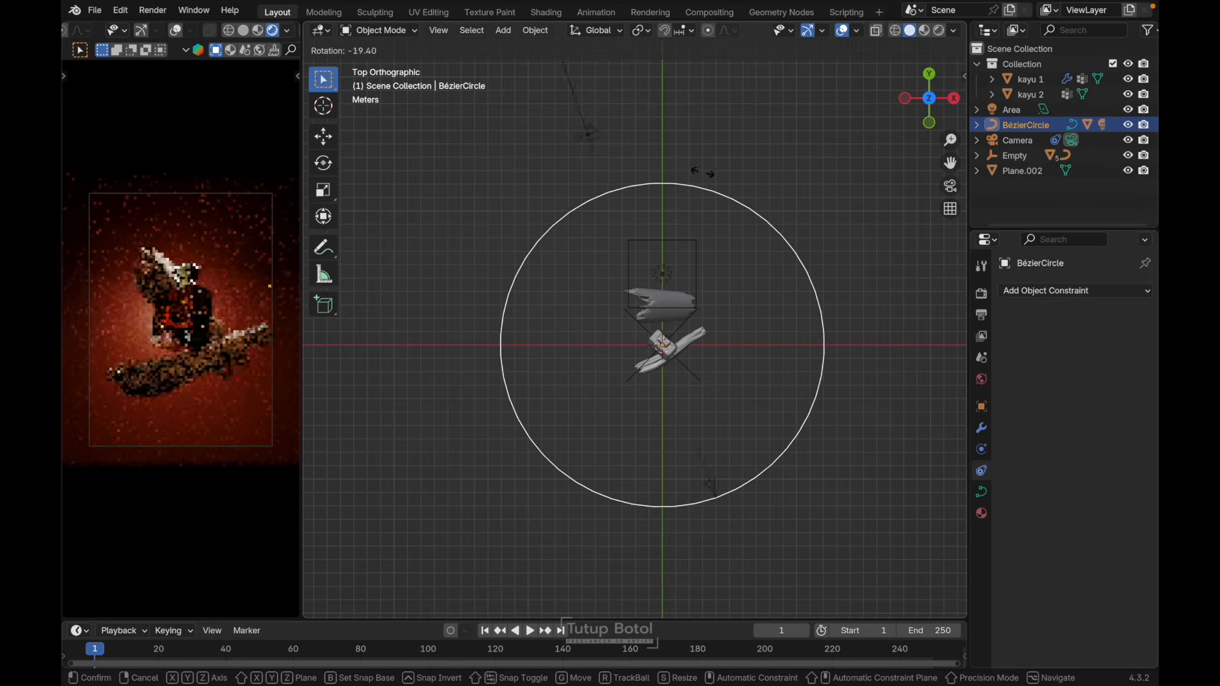
right_click(773, 205)
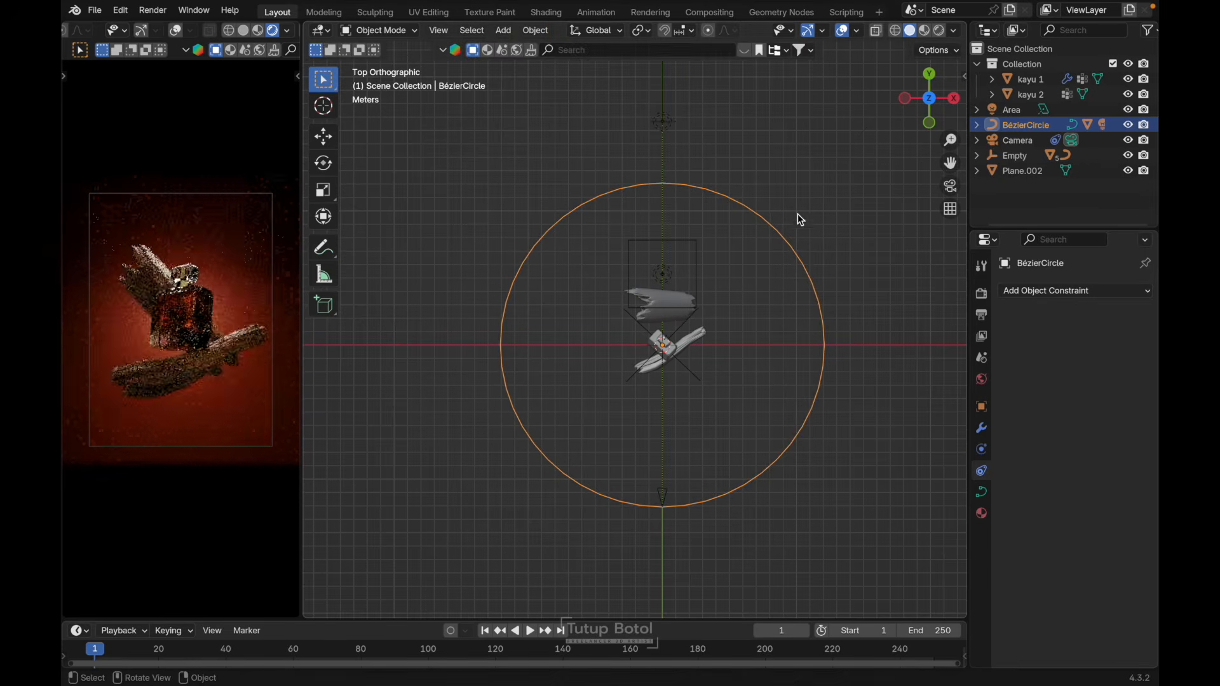
Step: Rotate the Bézier circle to about -32° on Z and insert a single keyframe on that rotation at frame 1
drag(629, 618, 619, 564)
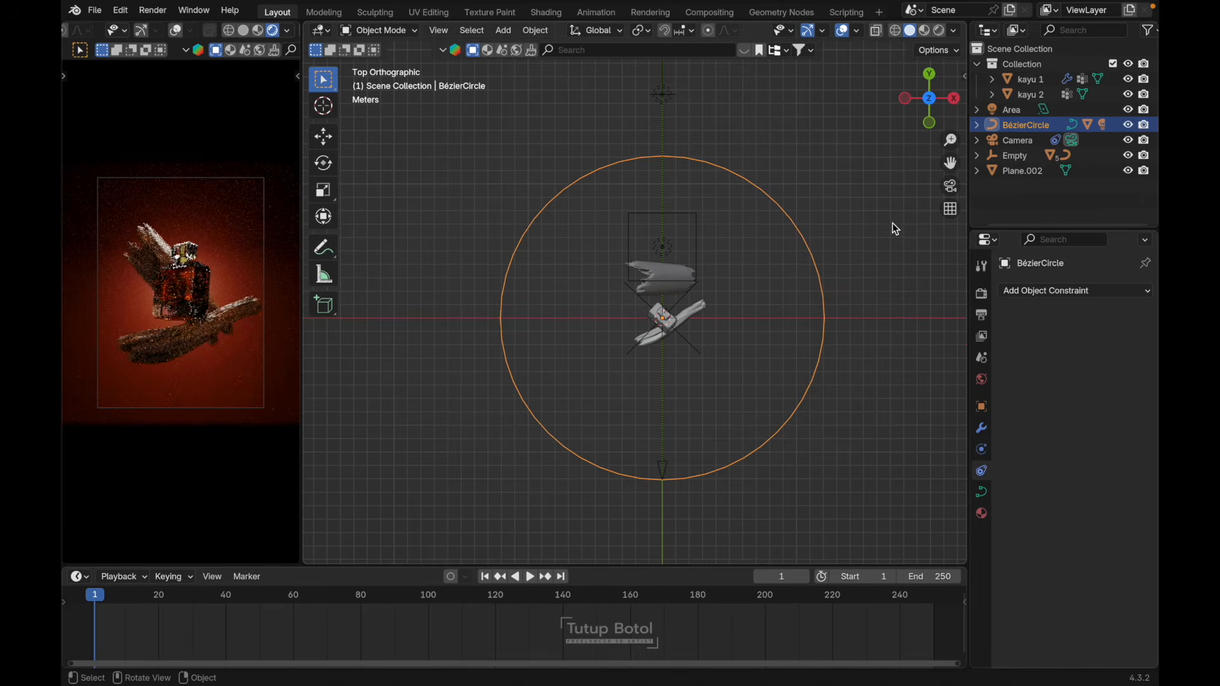
key(n)
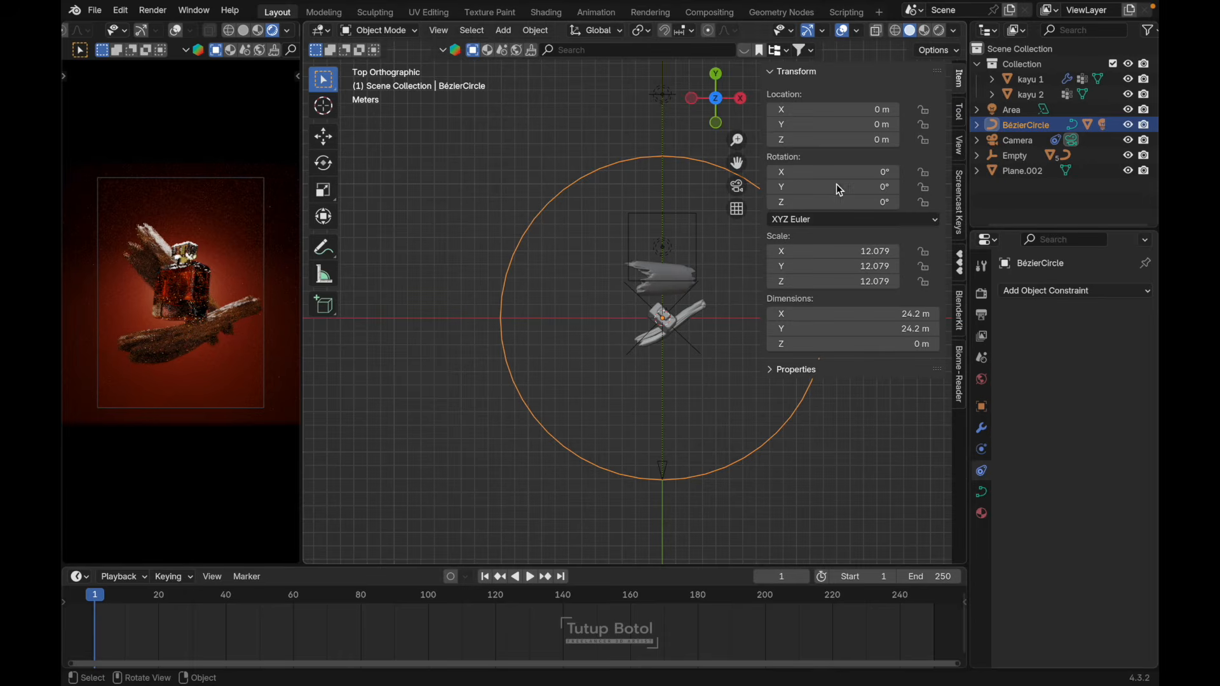
key(r)
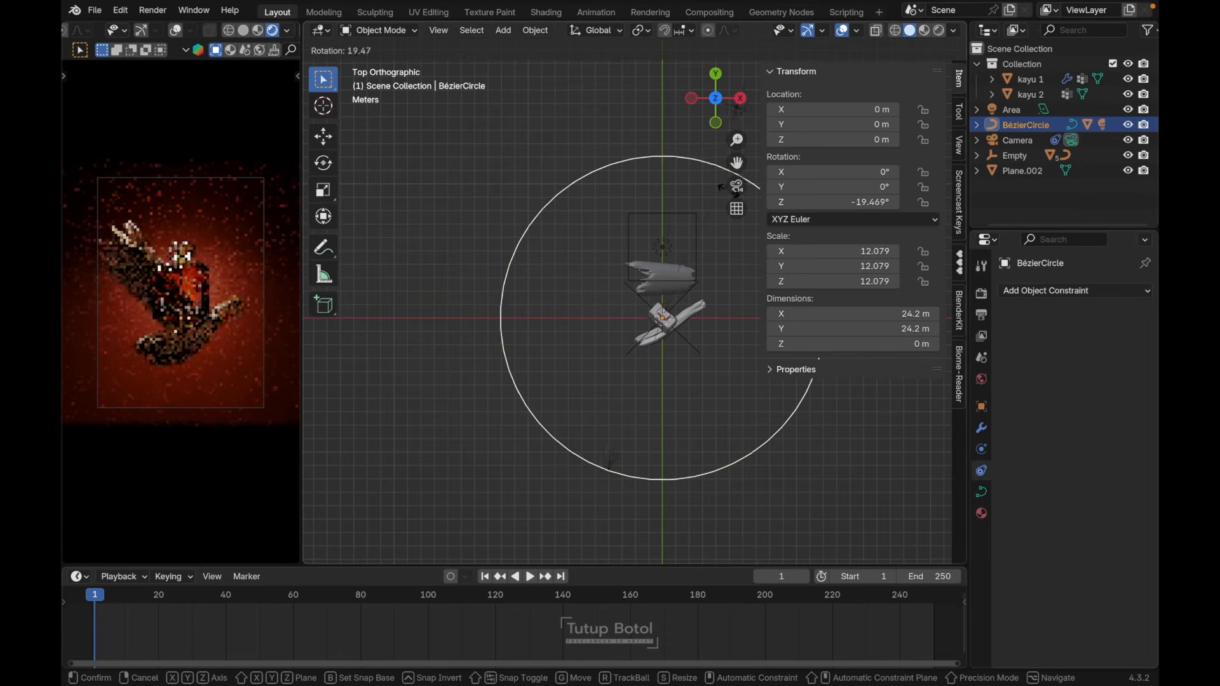
click(724, 242)
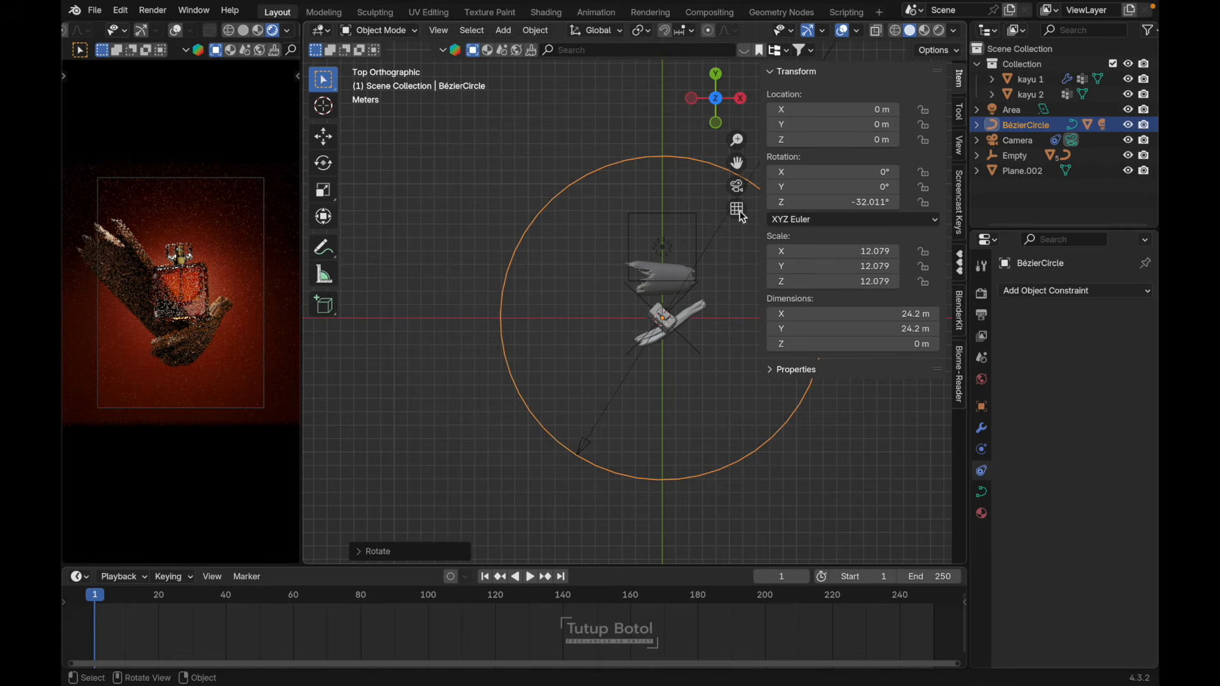
right_click(837, 202)
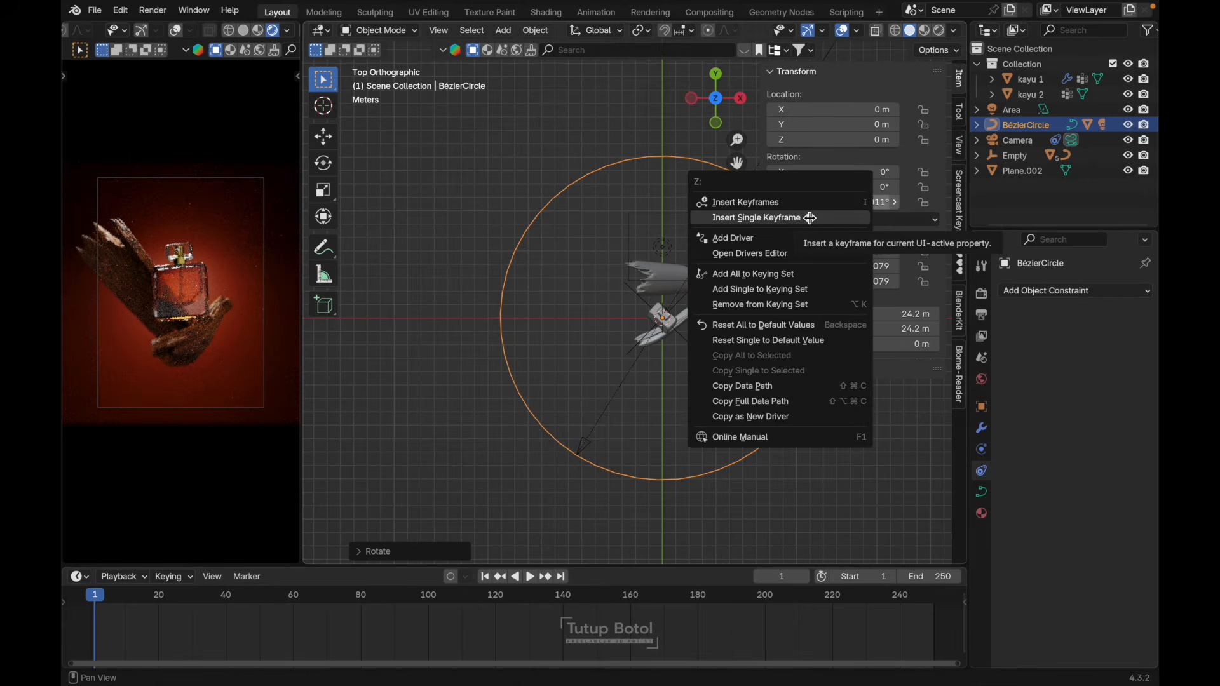
click(811, 218)
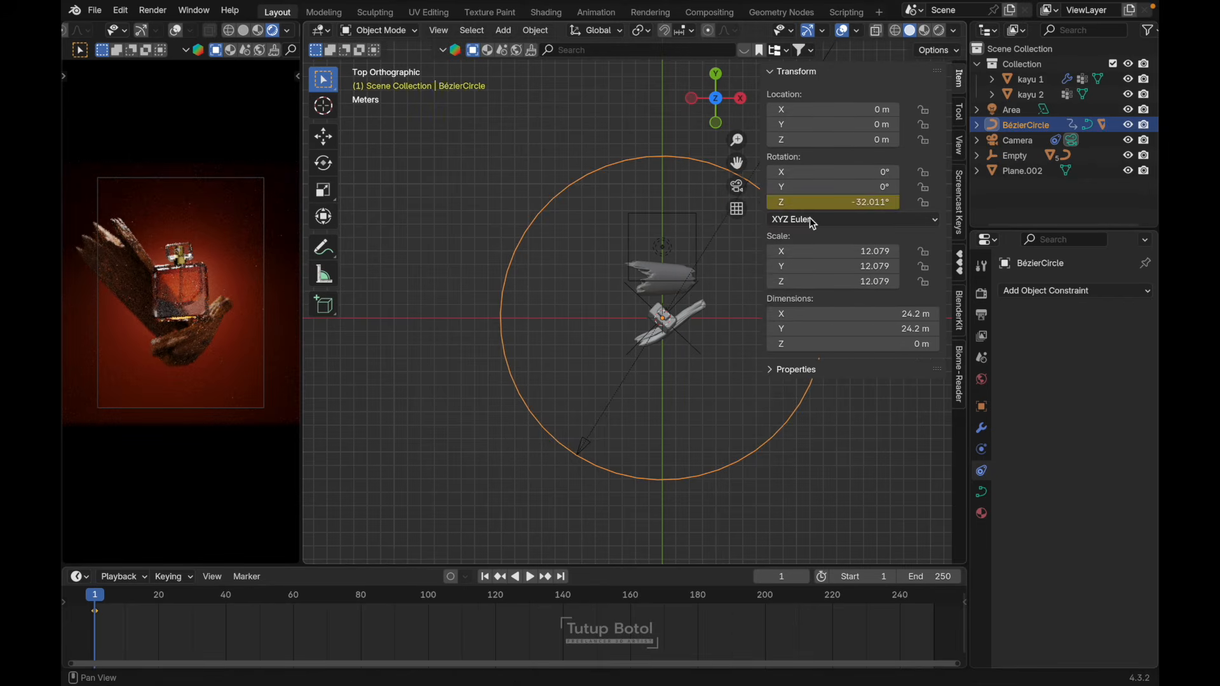
Step: Go to frame 120 and set the animation's end frame to 120
click(496, 602)
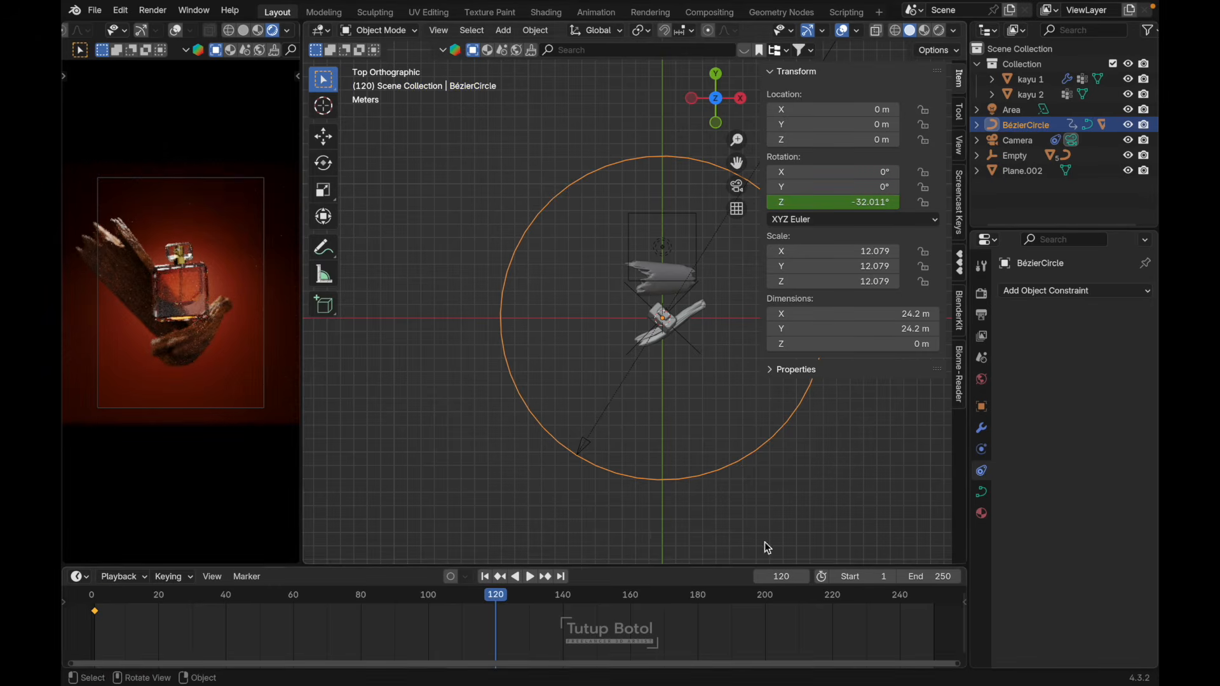
click(924, 575)
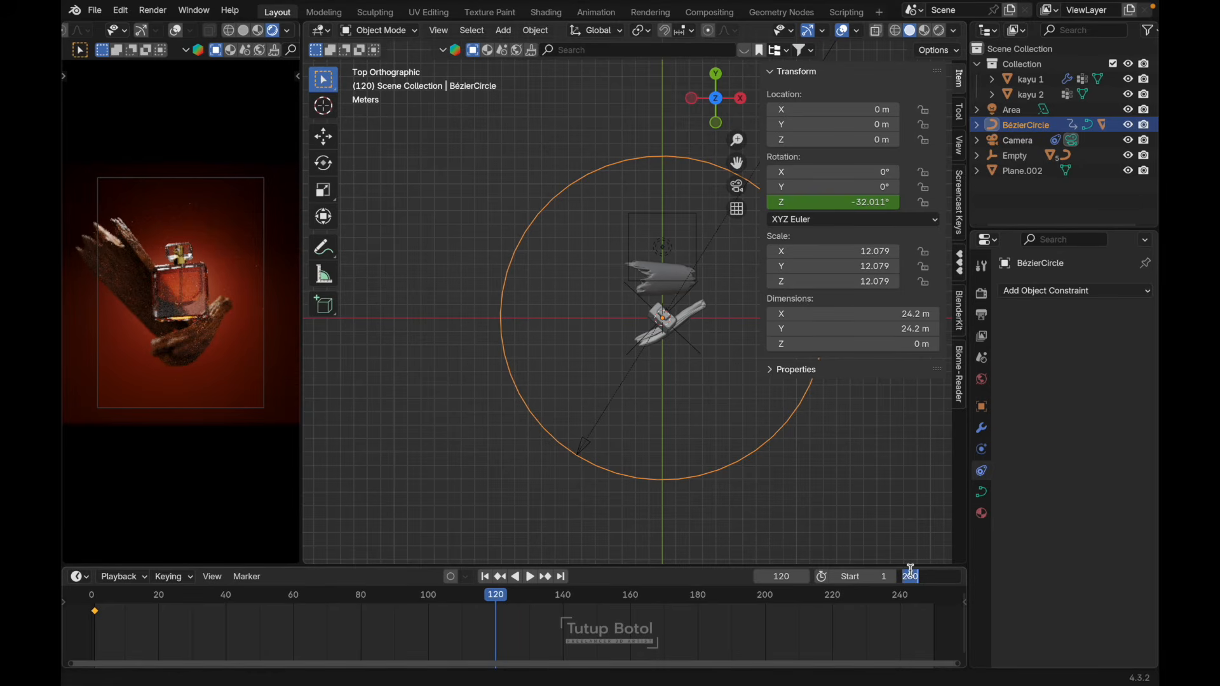
text(120)
key(Return)
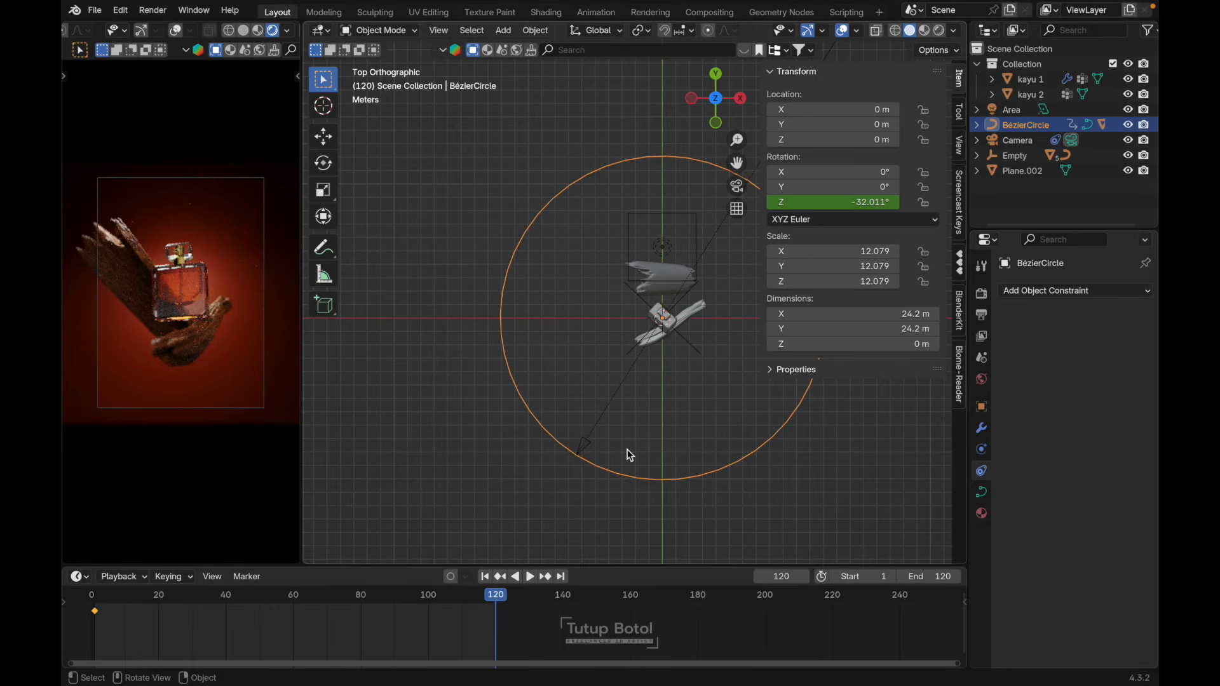
Step: Rotate the Bézier circle to about 28.7° on Z and insert a single keyframe on that rotation at frame 120
key(r)
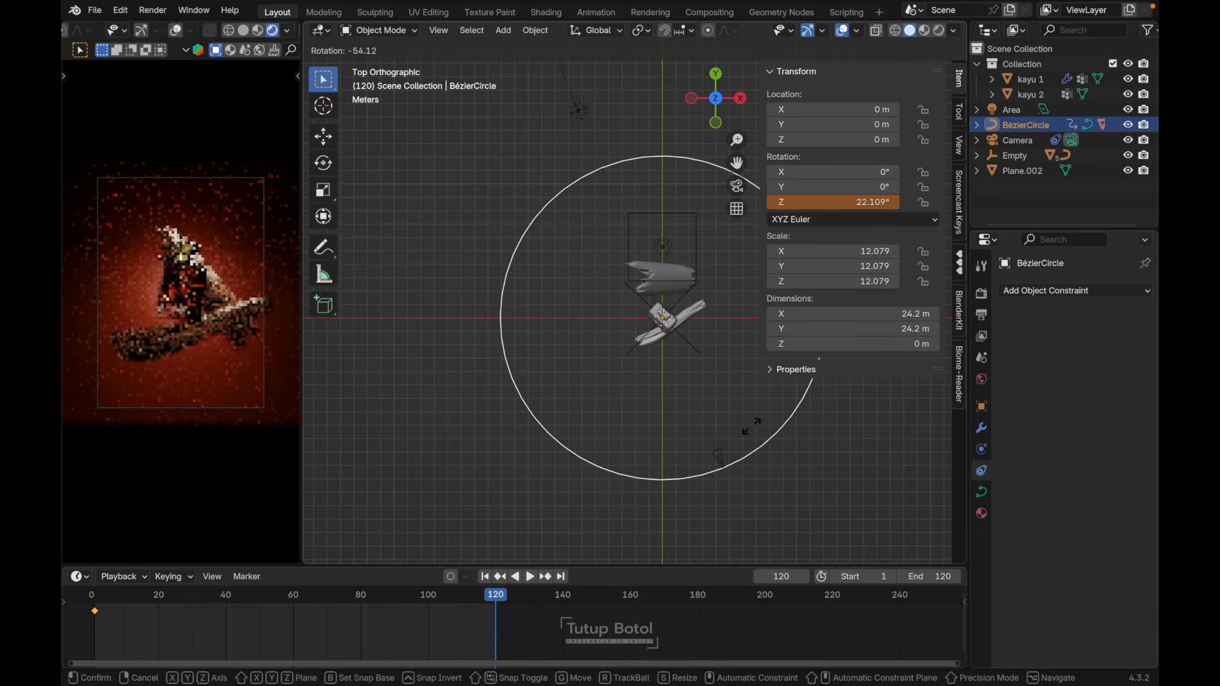
click(769, 424)
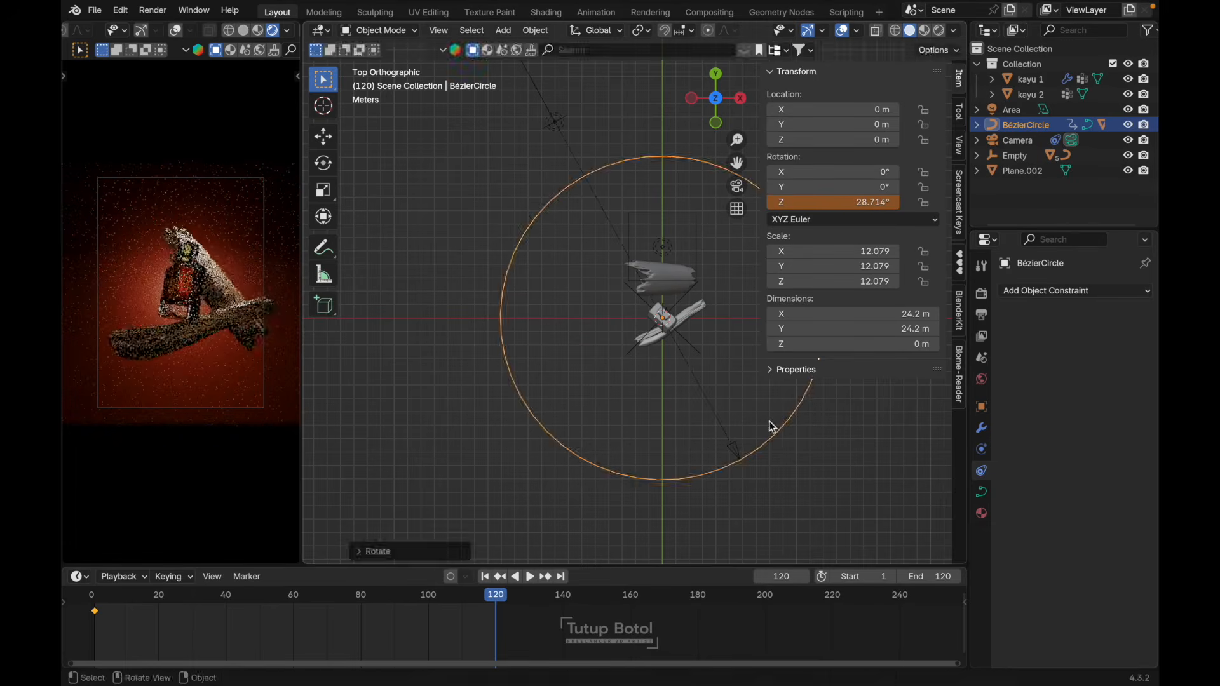
right_click(813, 203)
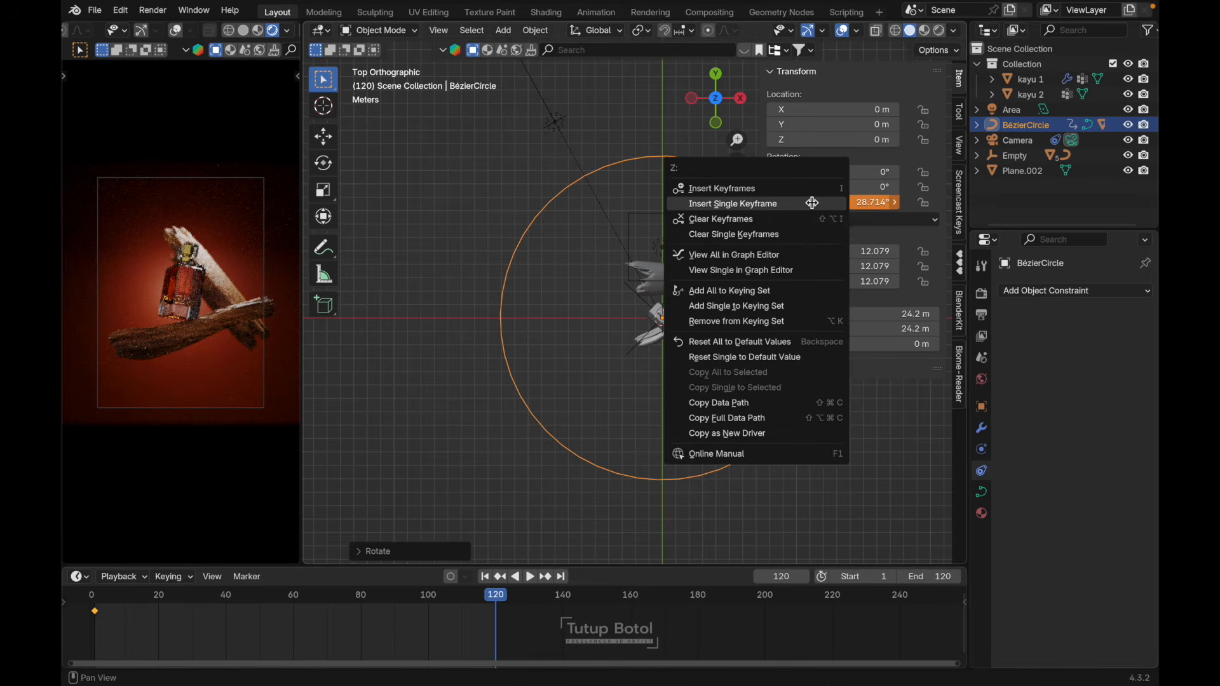
click(813, 201)
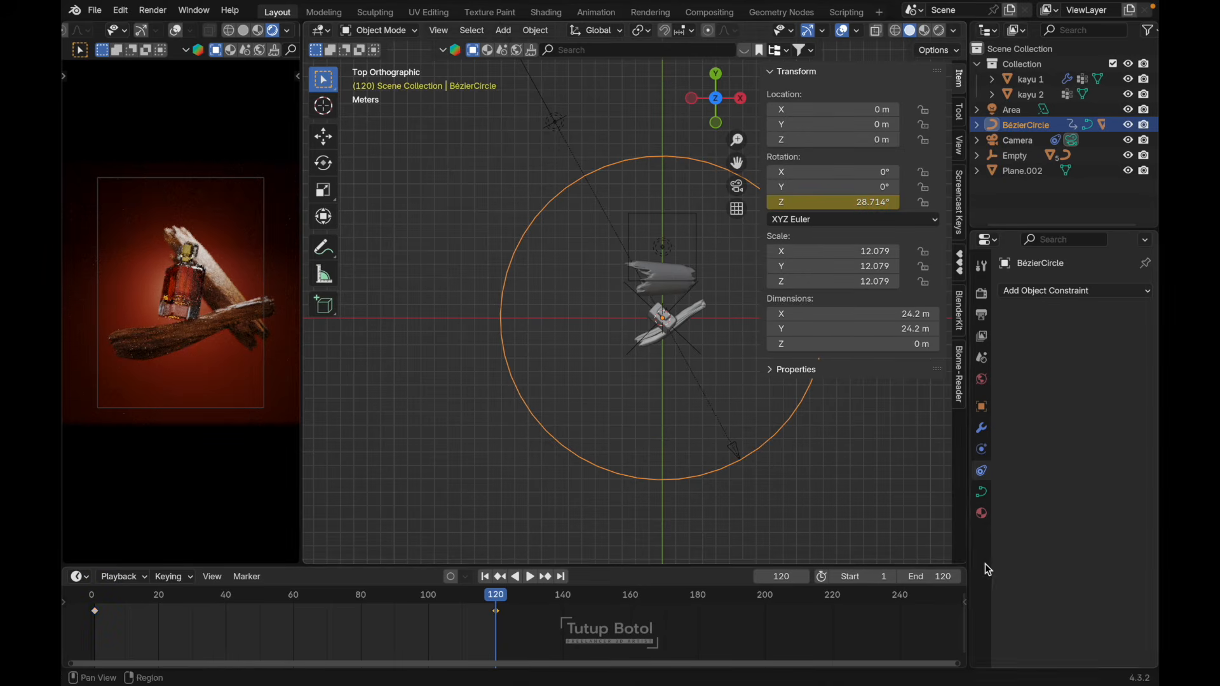
Step: Split the top-view viewport horizontally and turn the lower area into a Graph Editor
drag(965, 561, 928, 417)
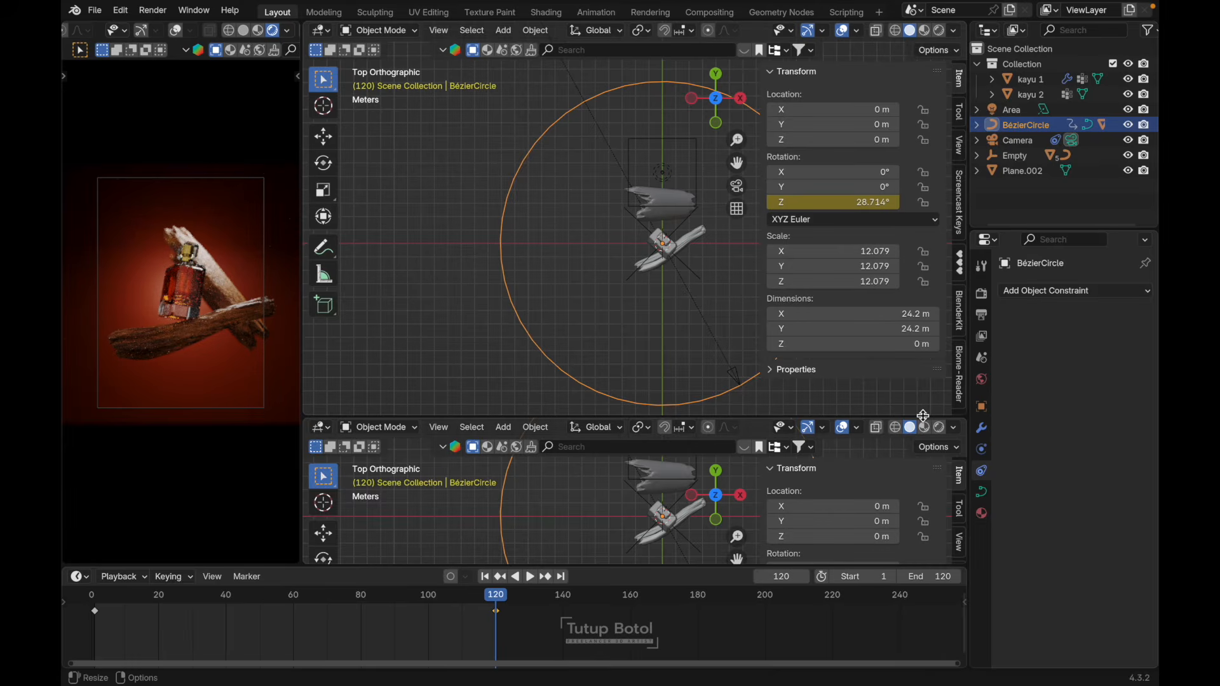
click(317, 433)
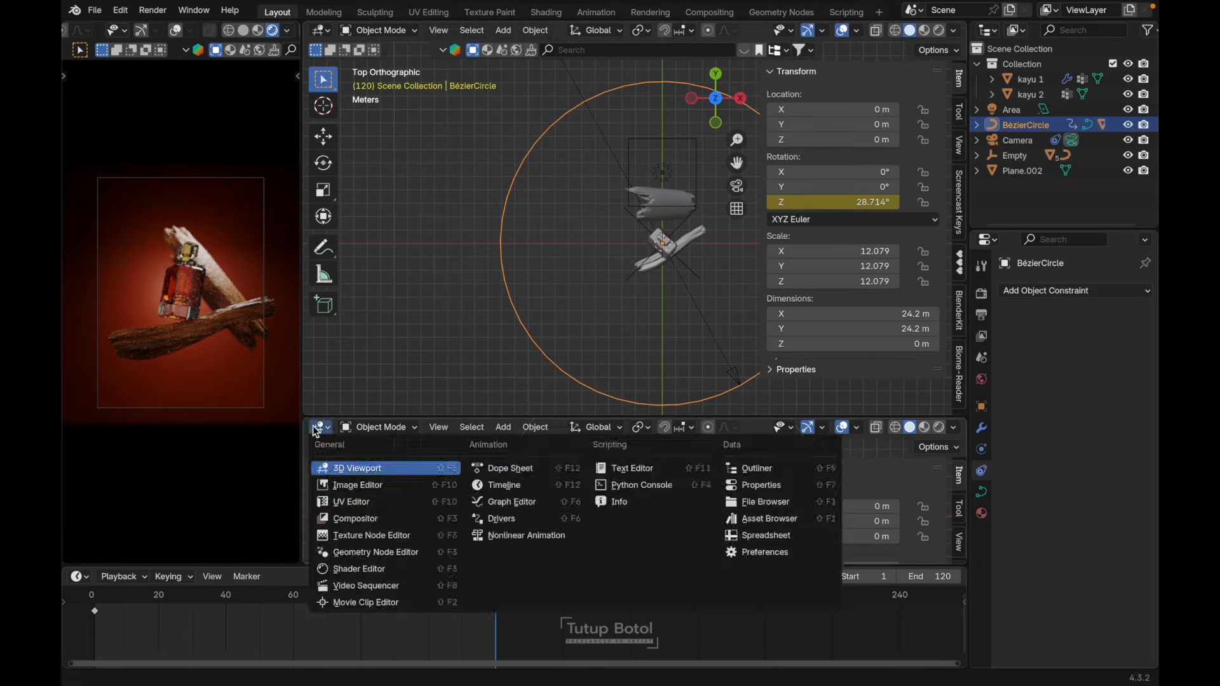
click(521, 510)
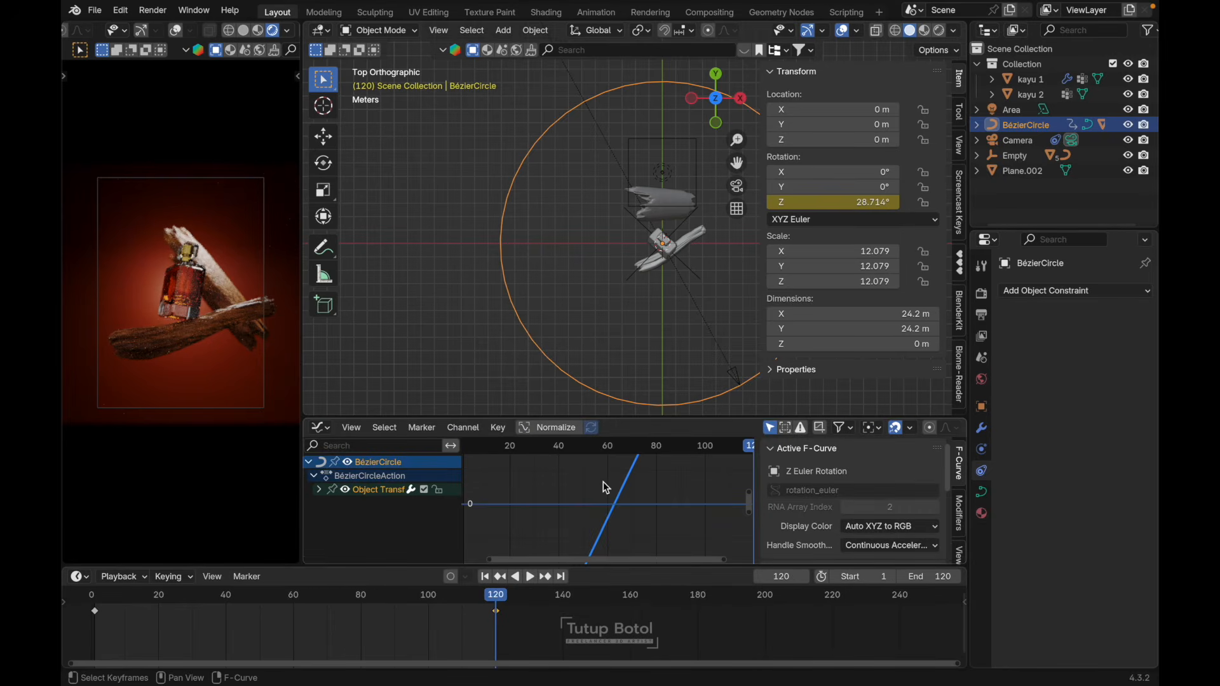
Step: Preview the orbit animation, switch the camera view to solid shading and hide Plane.002 in front of the bottle
key(space)
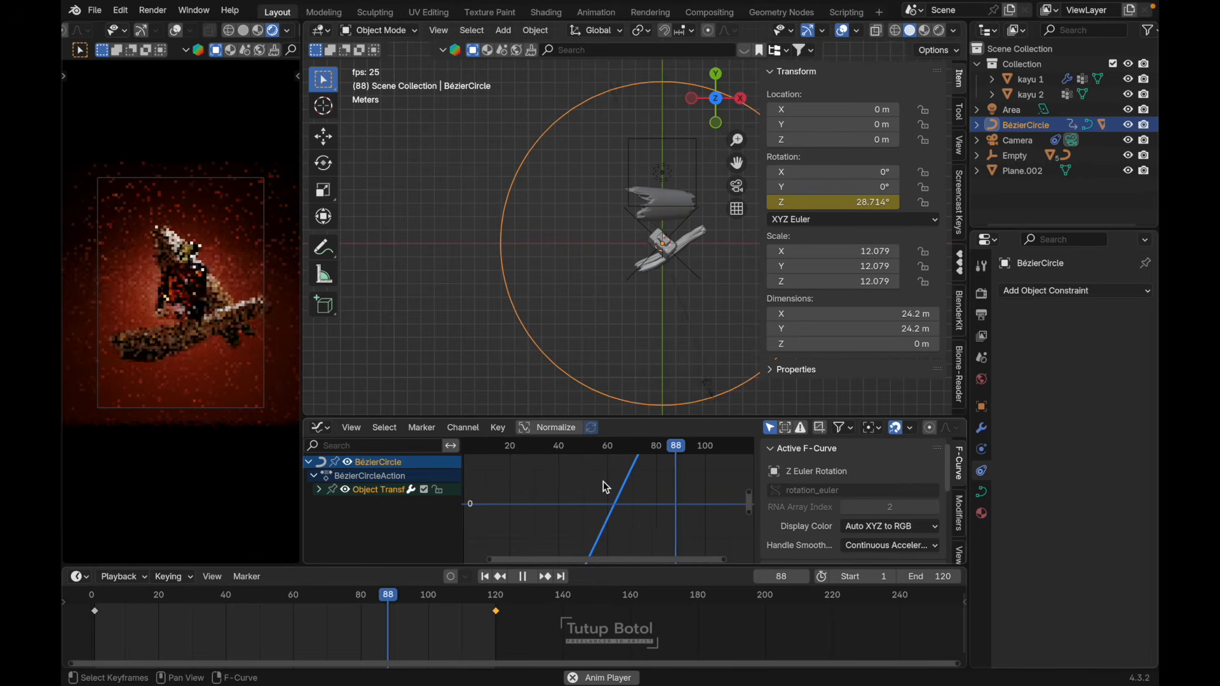
key(space)
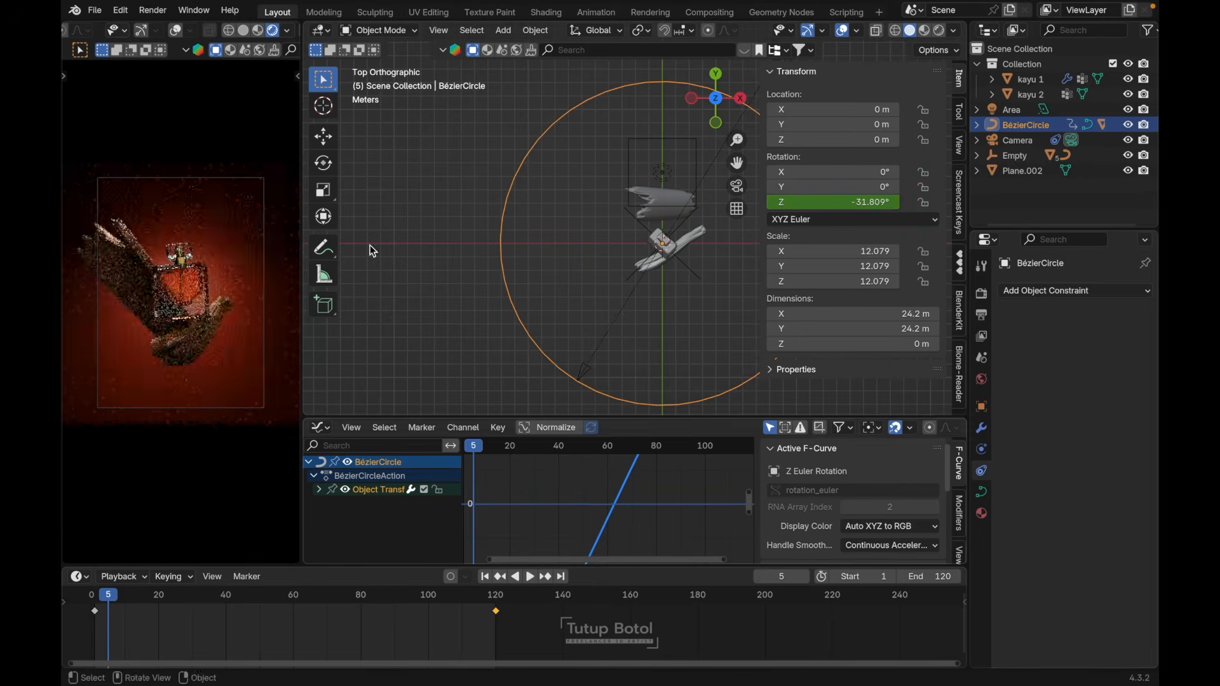
key(shift+Right)
click(245, 32)
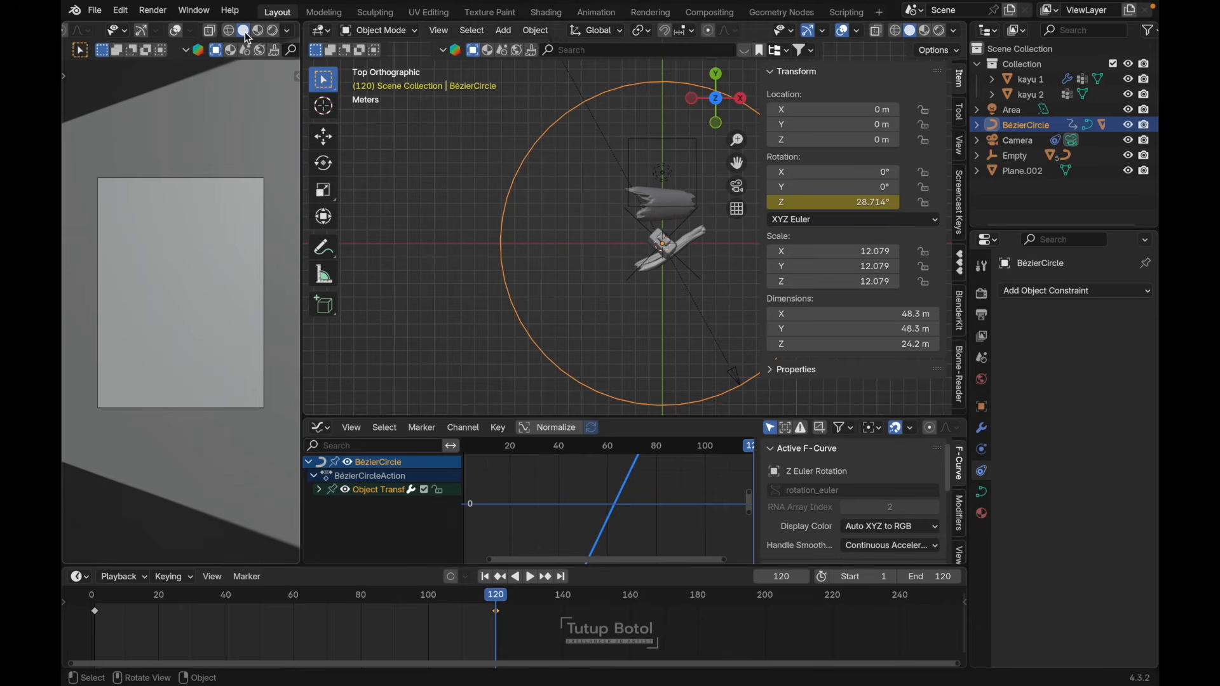
click(189, 225)
key(h)
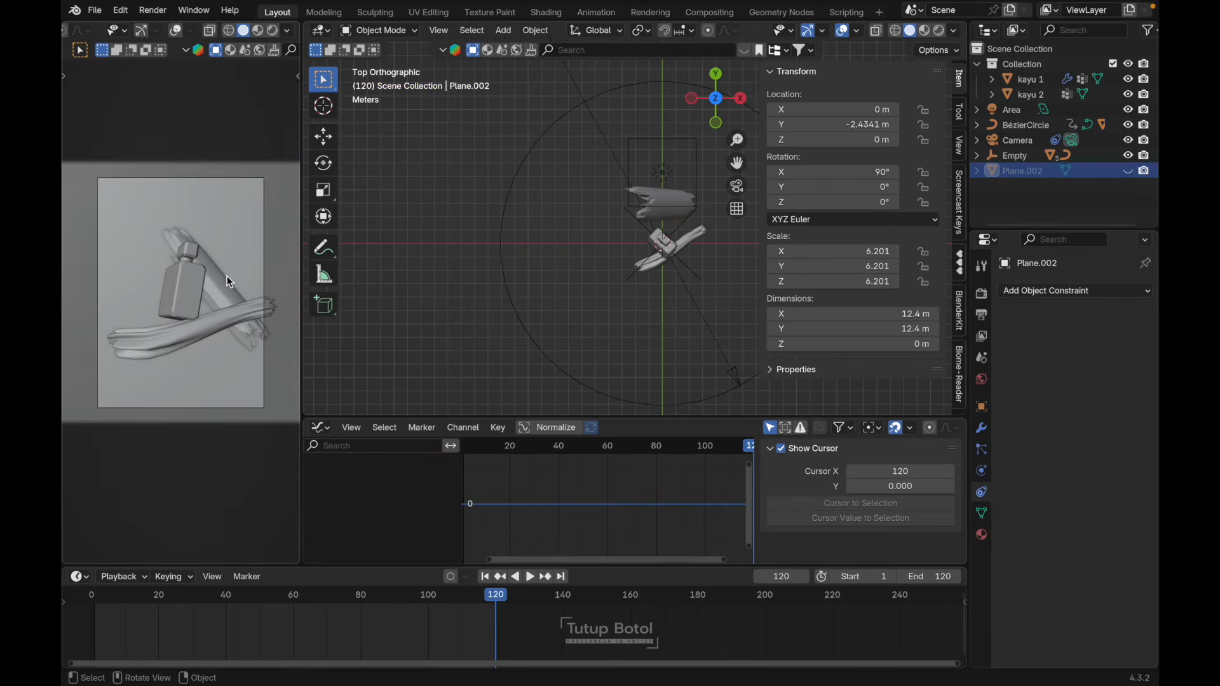
Step: Play the orbit animation from the first frame in the solid camera view
key(shift+Left)
key(space)
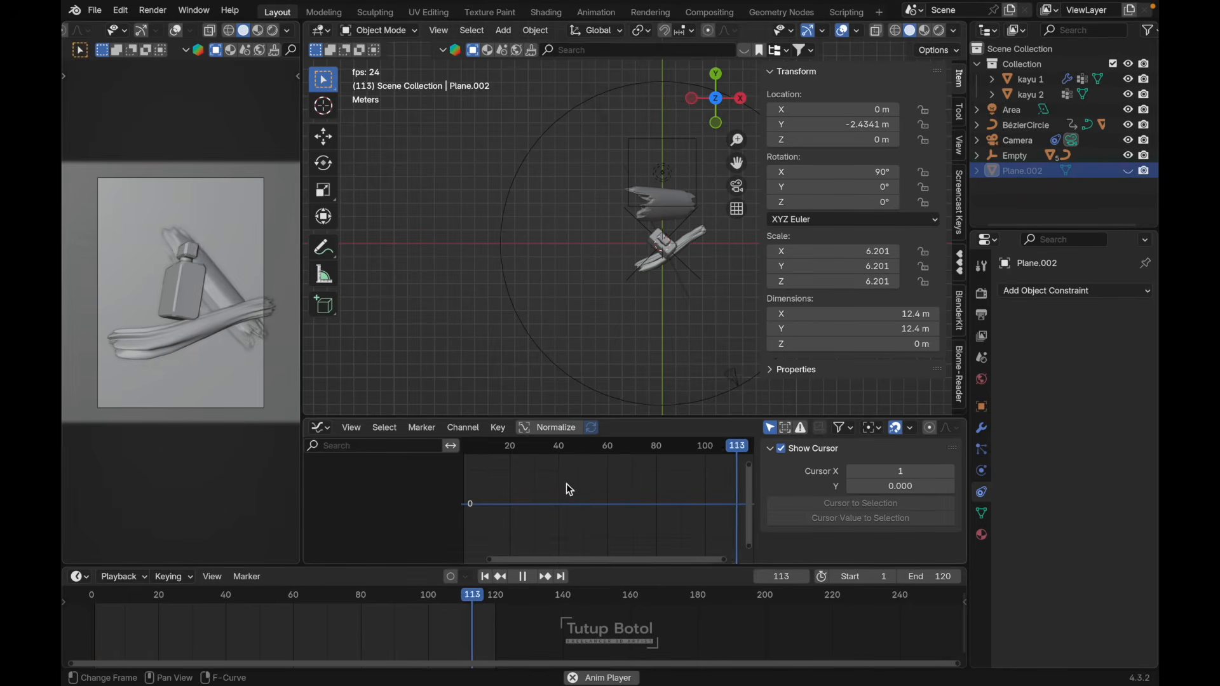
key(space)
Step: Show the Bézier circle's whole rotation curve in the Graph Editor and rotate the first keyframe's handles about 90° to vertical
key(n)
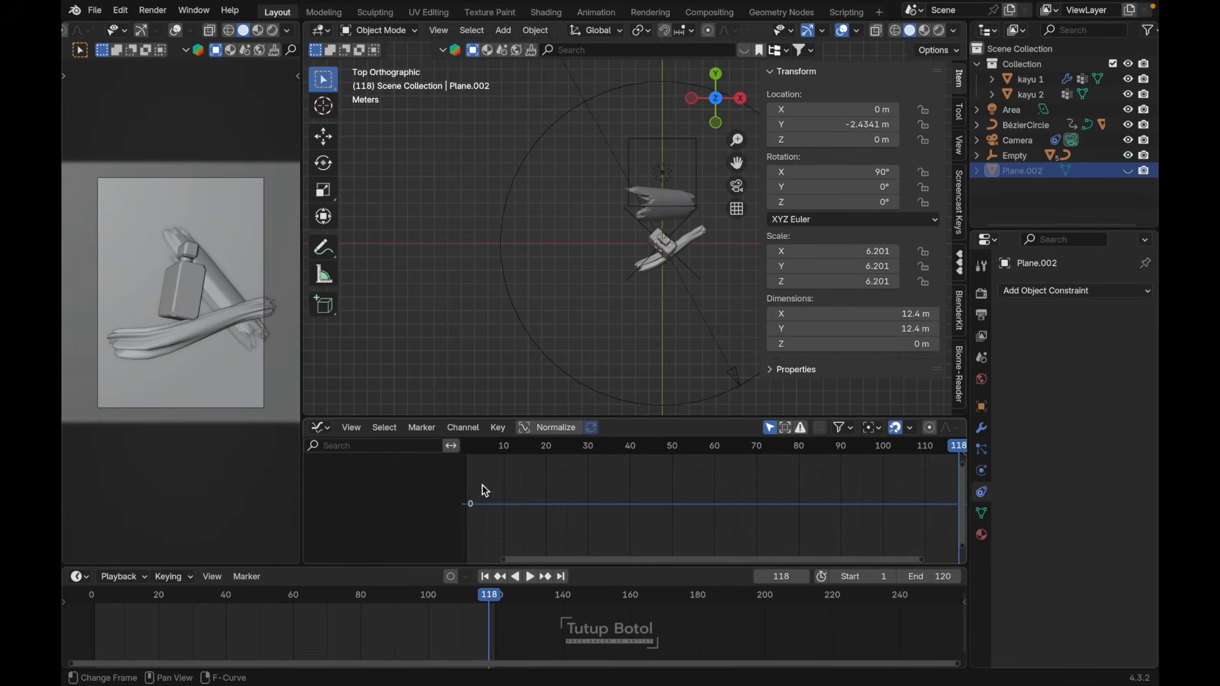
click(585, 387)
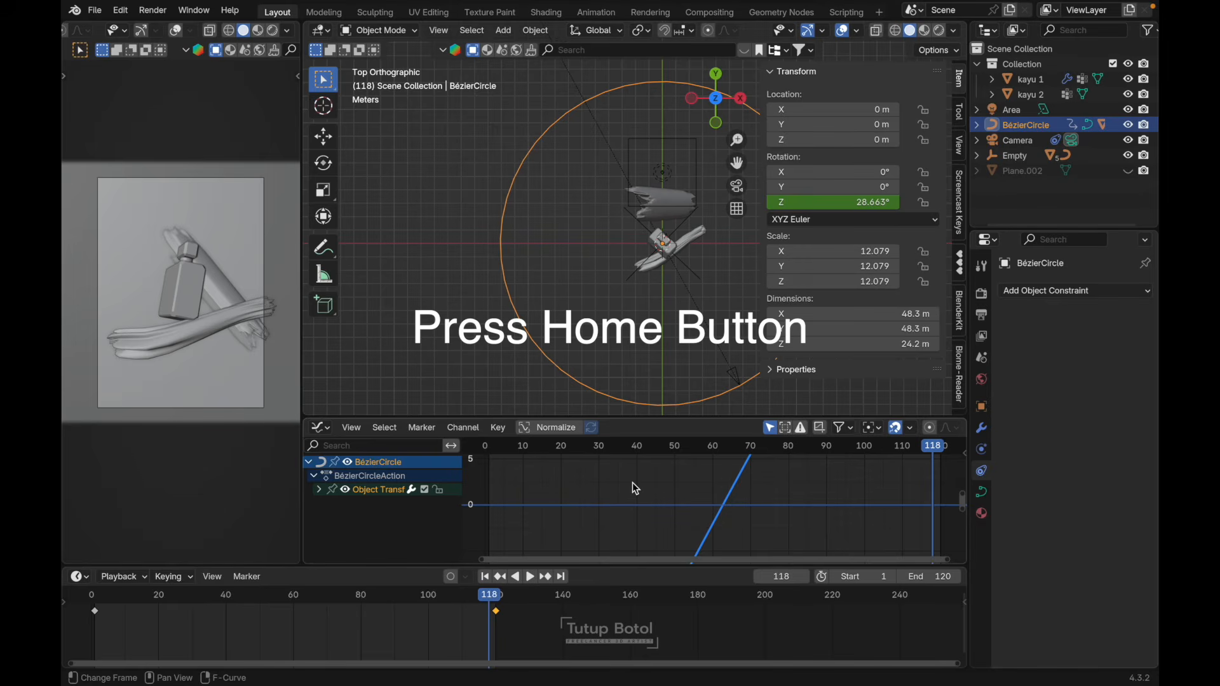
key(Home)
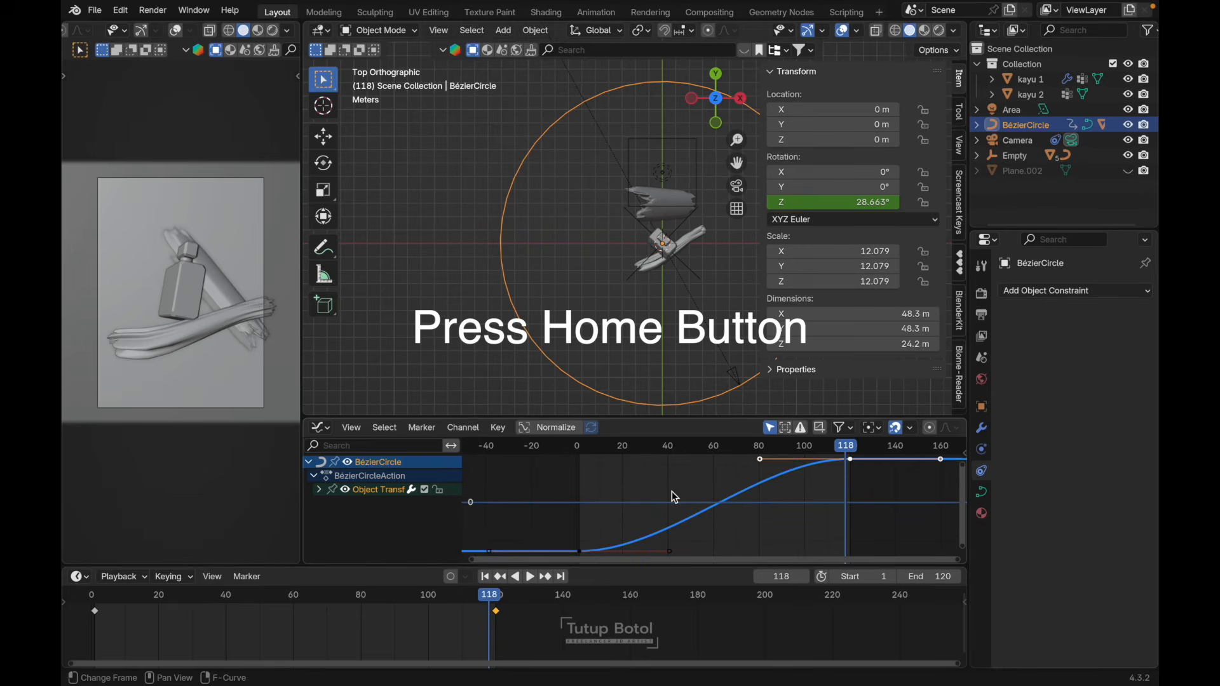
click(585, 556)
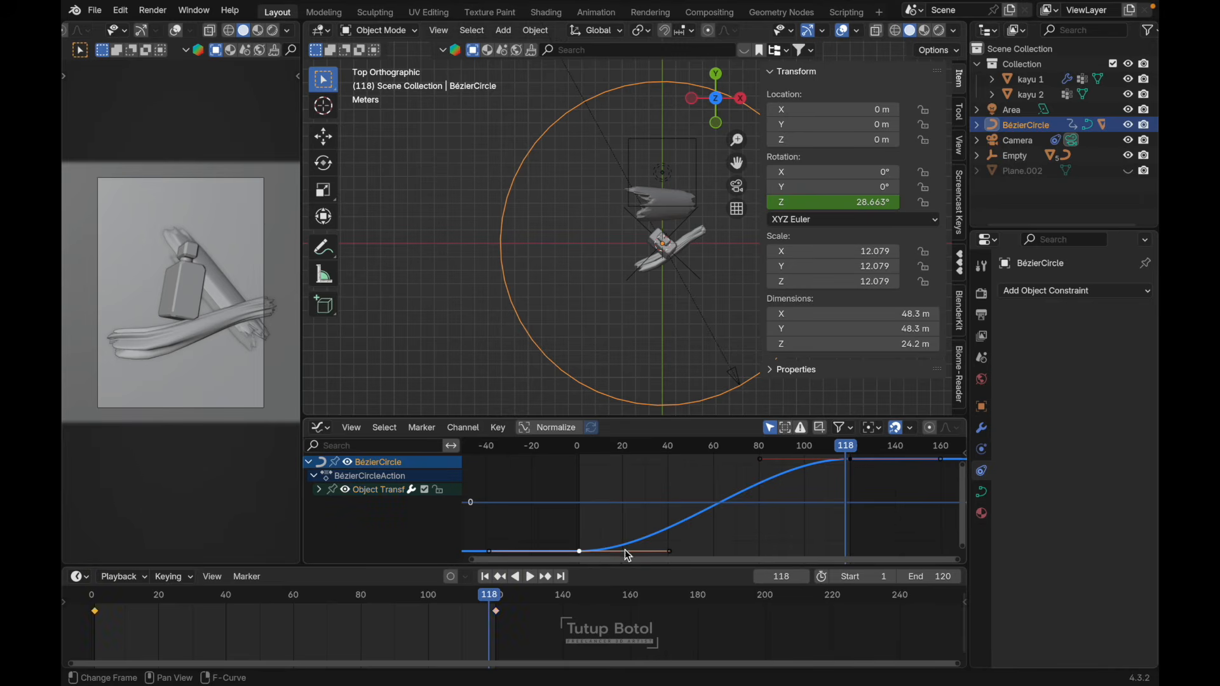
key(r)
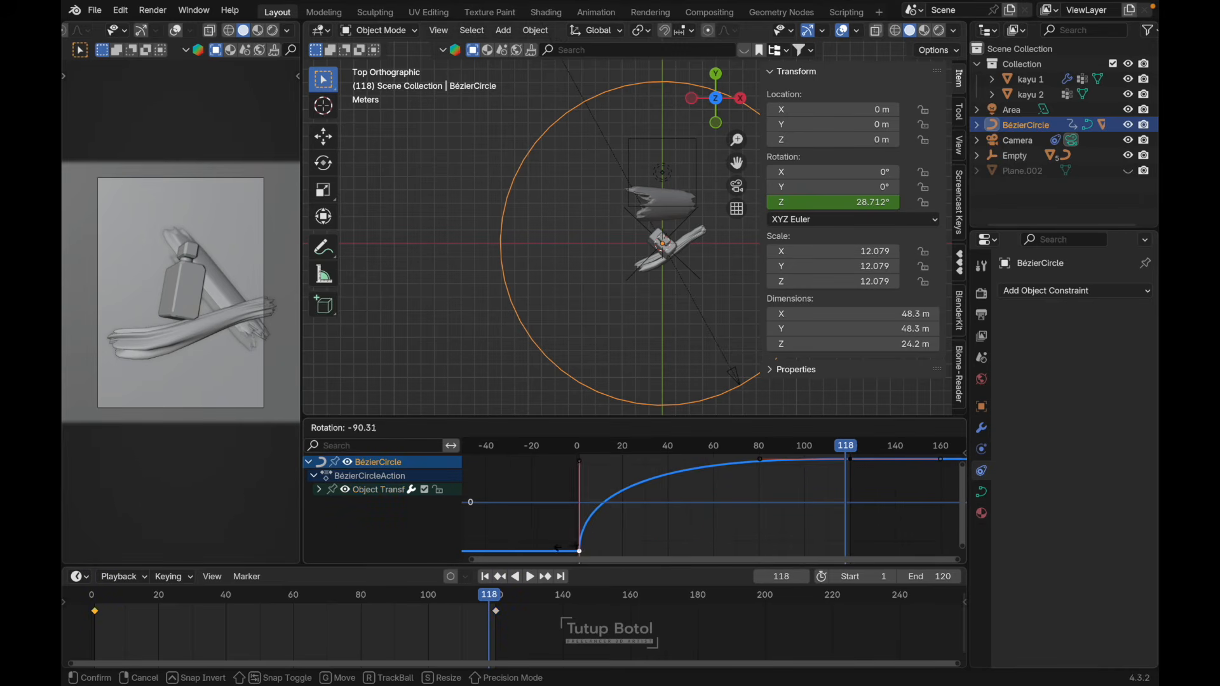
click(550, 455)
Step: Rotate the handles of the rotation curve's last keyframe to vertical so the motion is fast at both ends
click(850, 459)
key(g)
right_click(872, 495)
key(r)
click(867, 551)
Step: Play the animation from frame 1 to examine the new easing of the camera orbit
key(shift+Left)
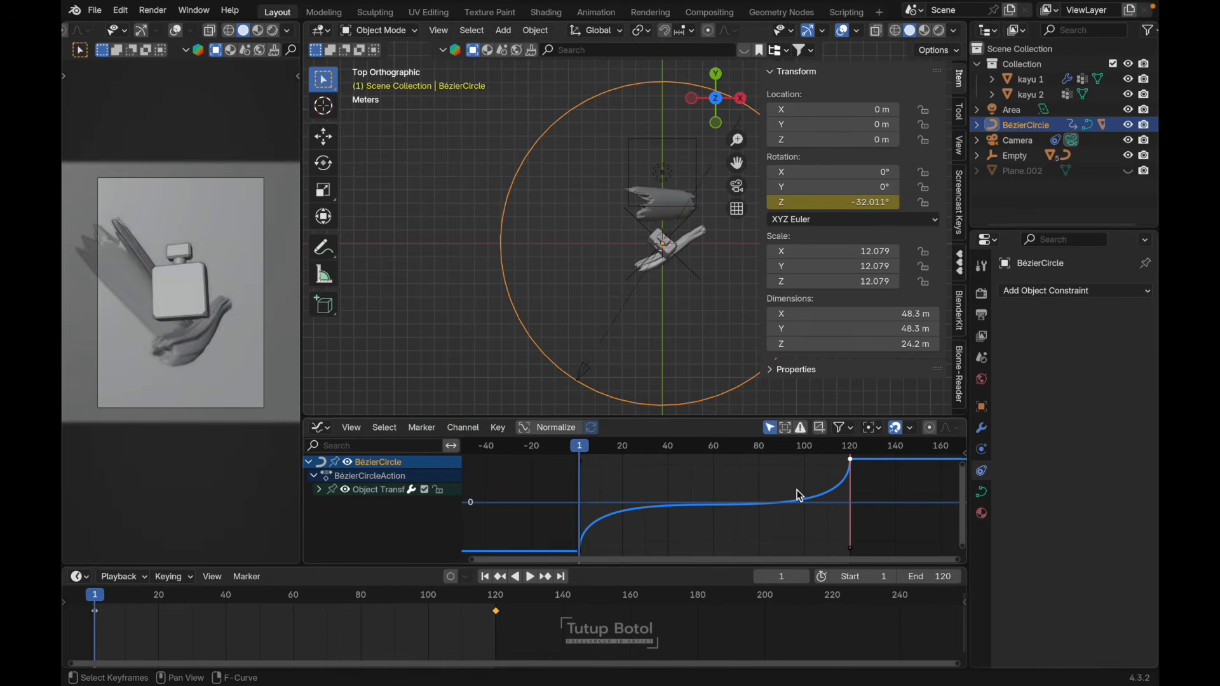
key(space)
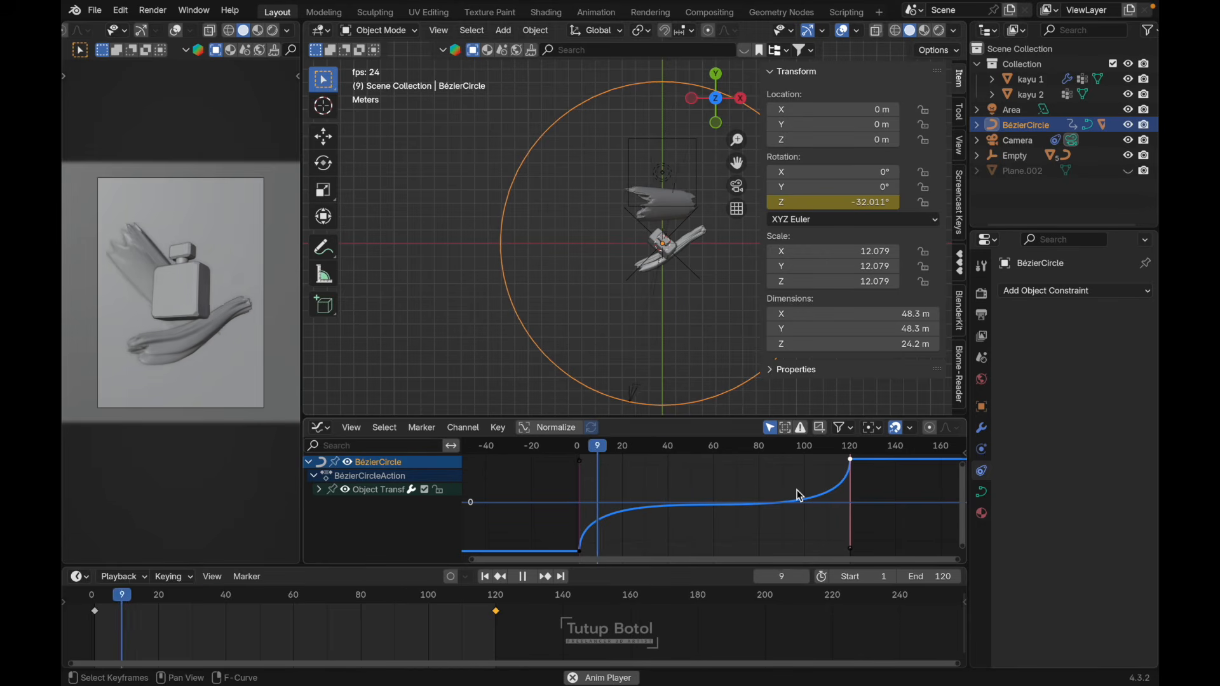
key(space)
key(space)
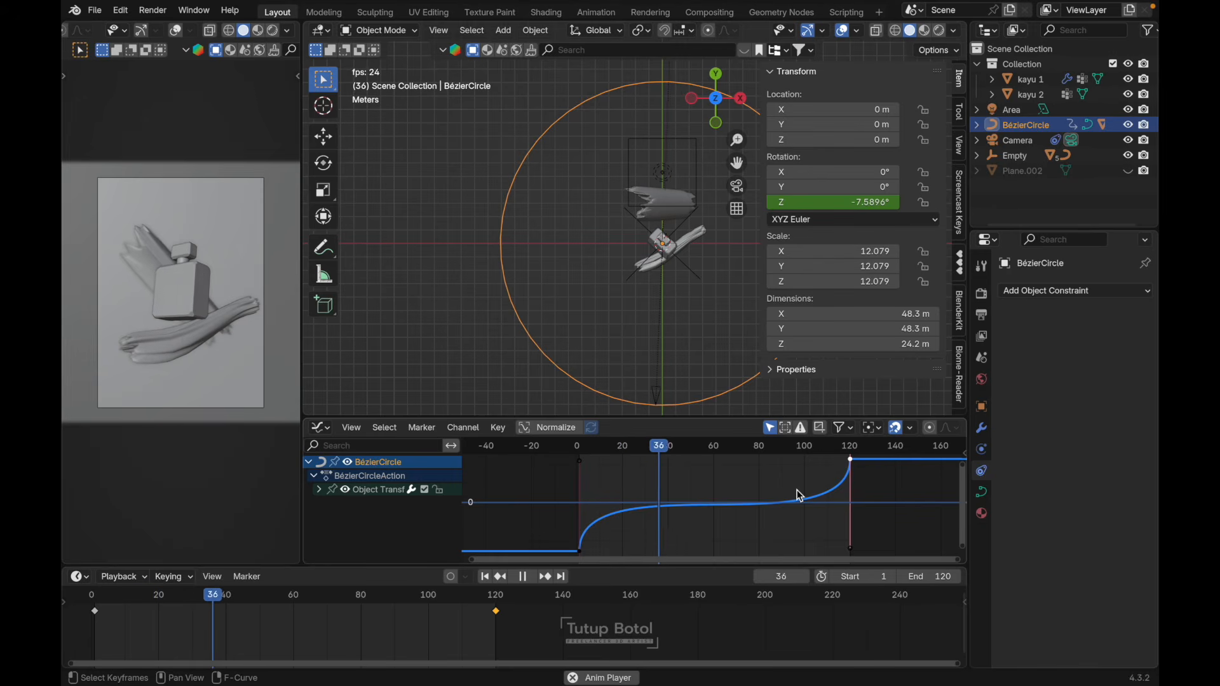
key(space)
Step: Raise the rotation value of the frame 120 keyframe in the Graph Editor and play back the adjusted orbit
scroll(833, 505, down, 3)
scroll(833, 506, up, 2)
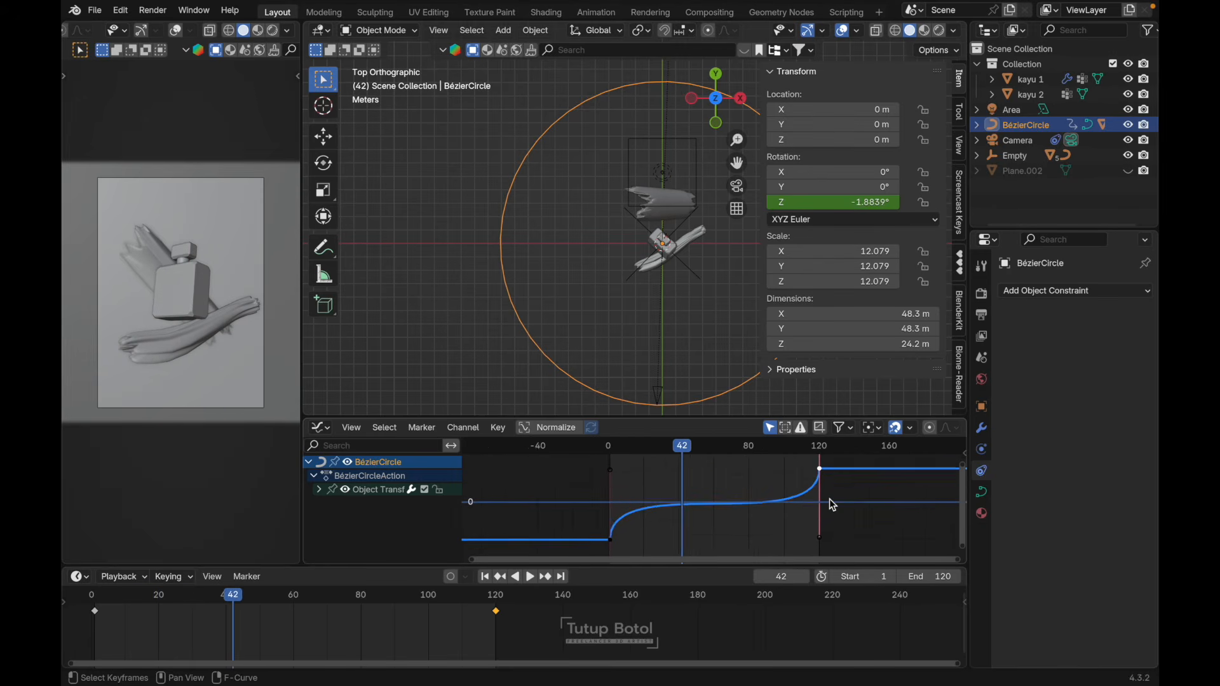
scroll(834, 506, down, 4)
key(g)
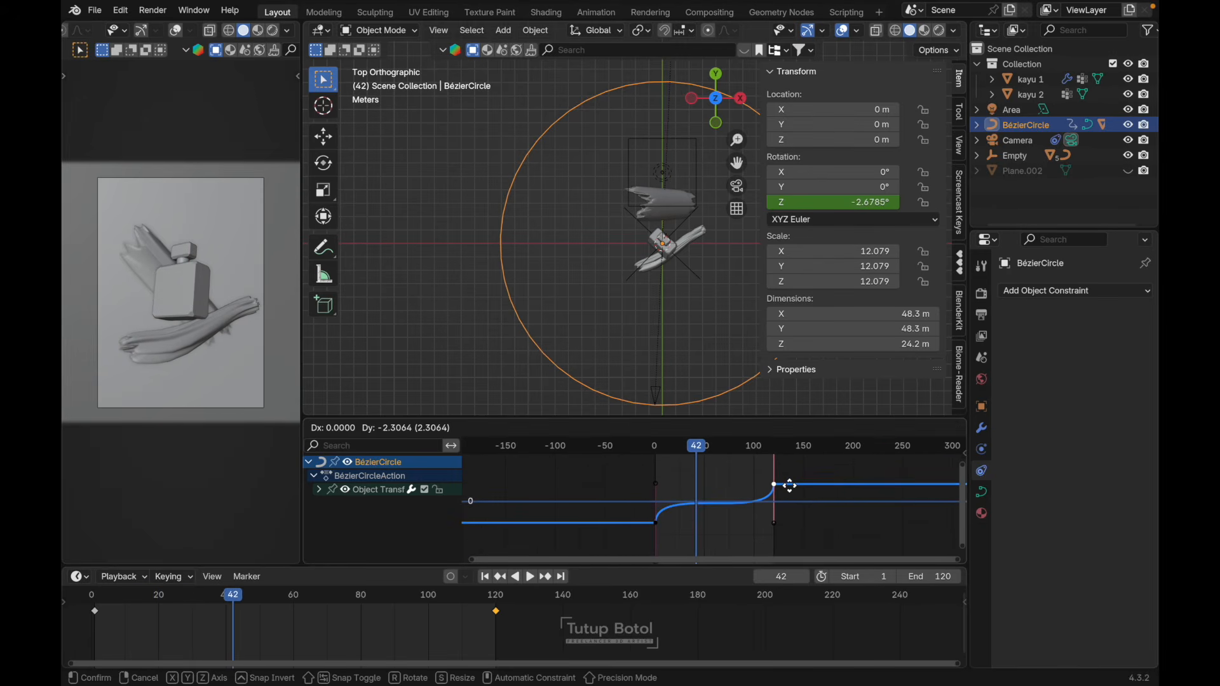
click(792, 478)
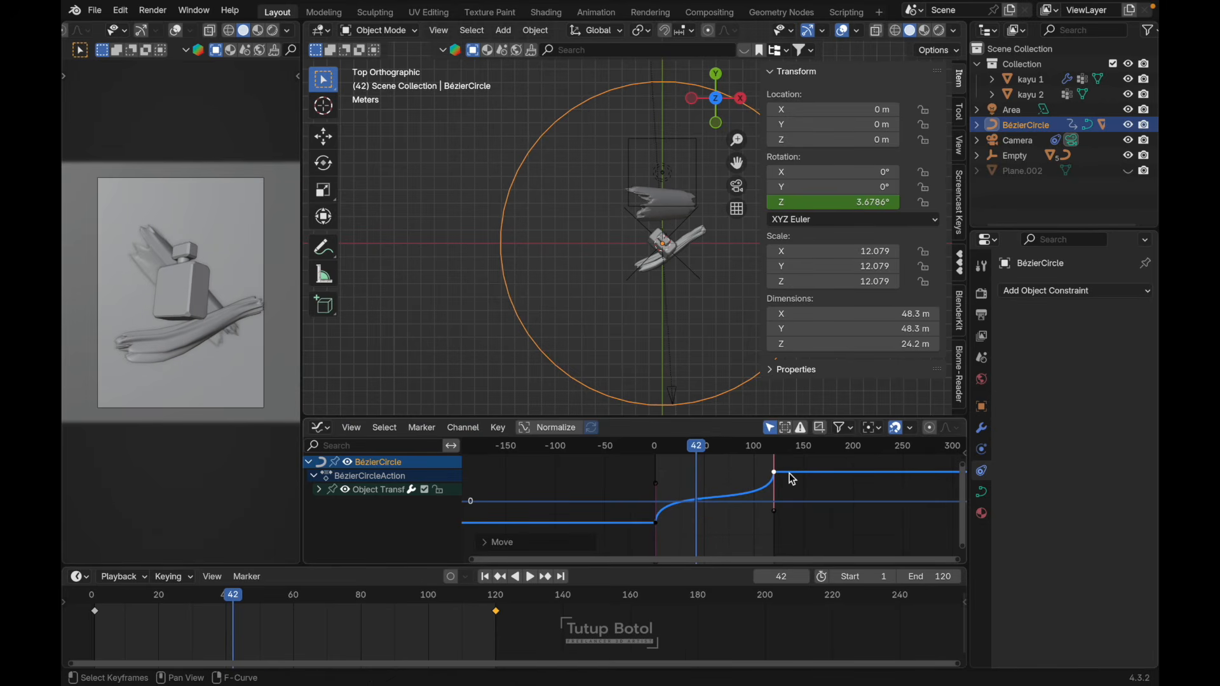
key(space)
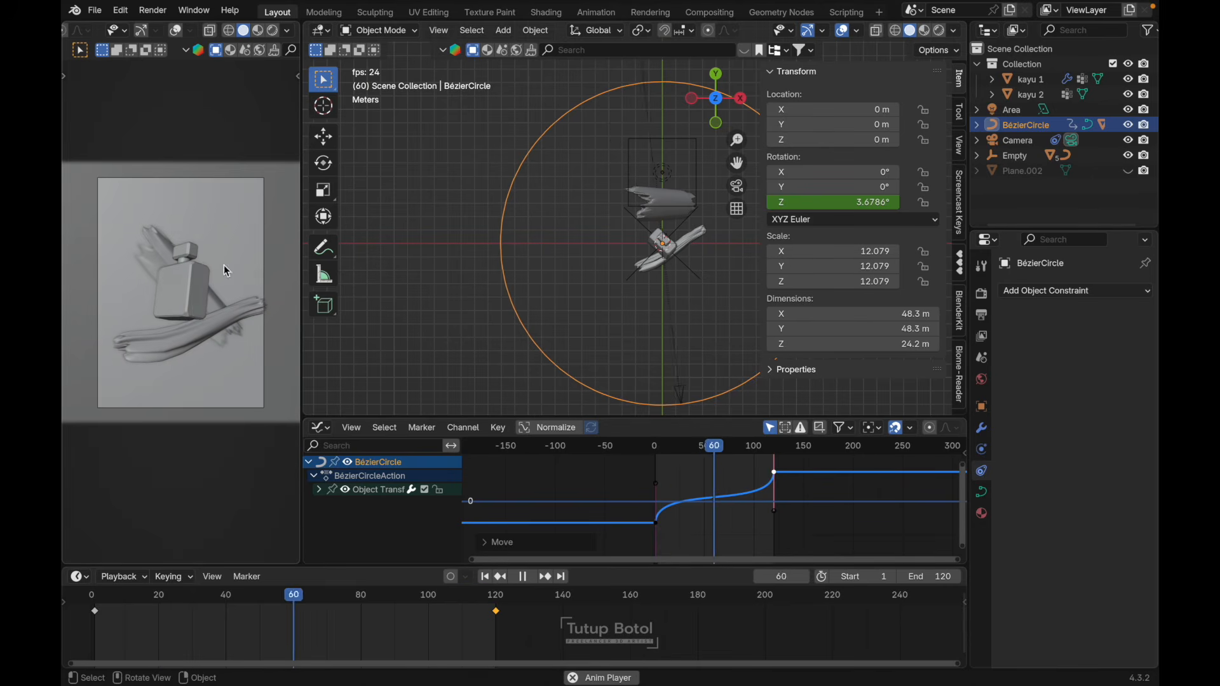
key(Escape)
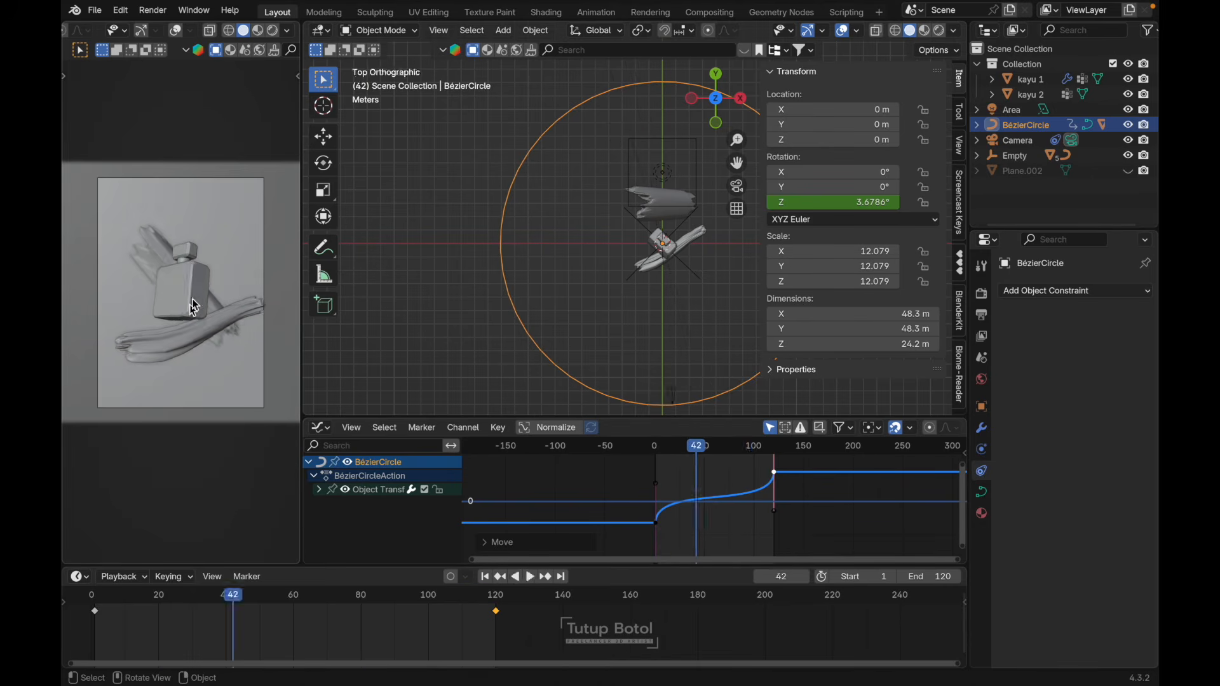
Step: Switch to the Compositing workspace and enable nodes for the scene
click(711, 15)
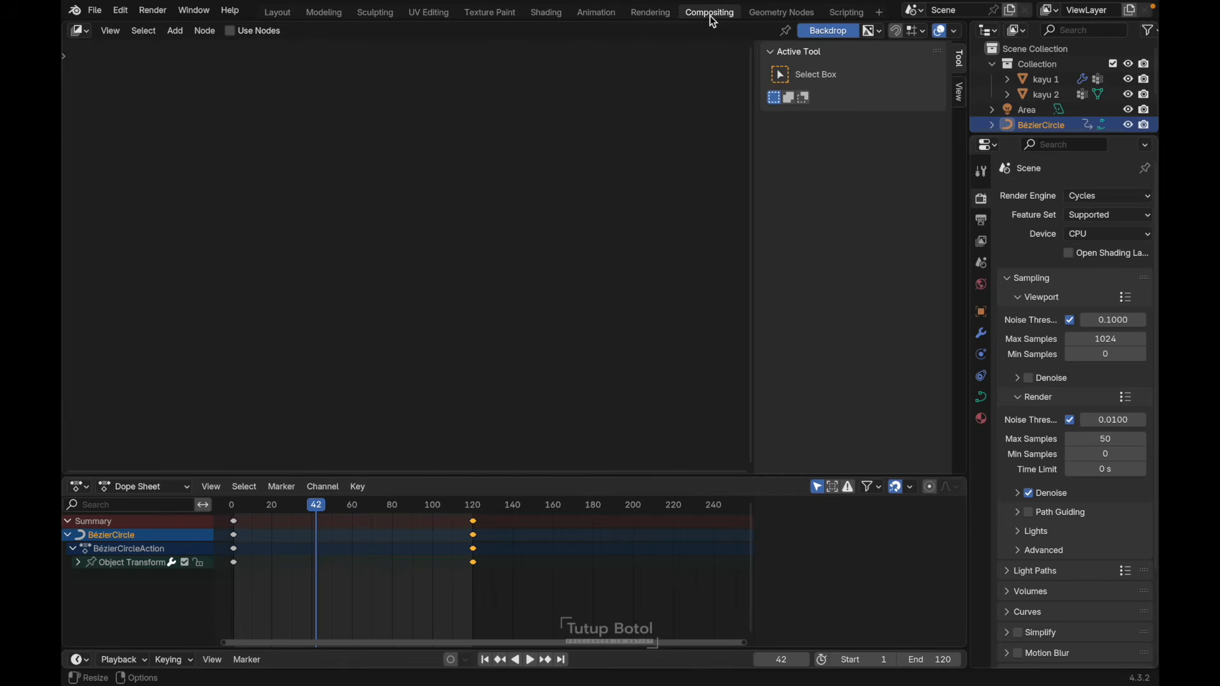
click(231, 31)
scroll(405, 200, up, 3)
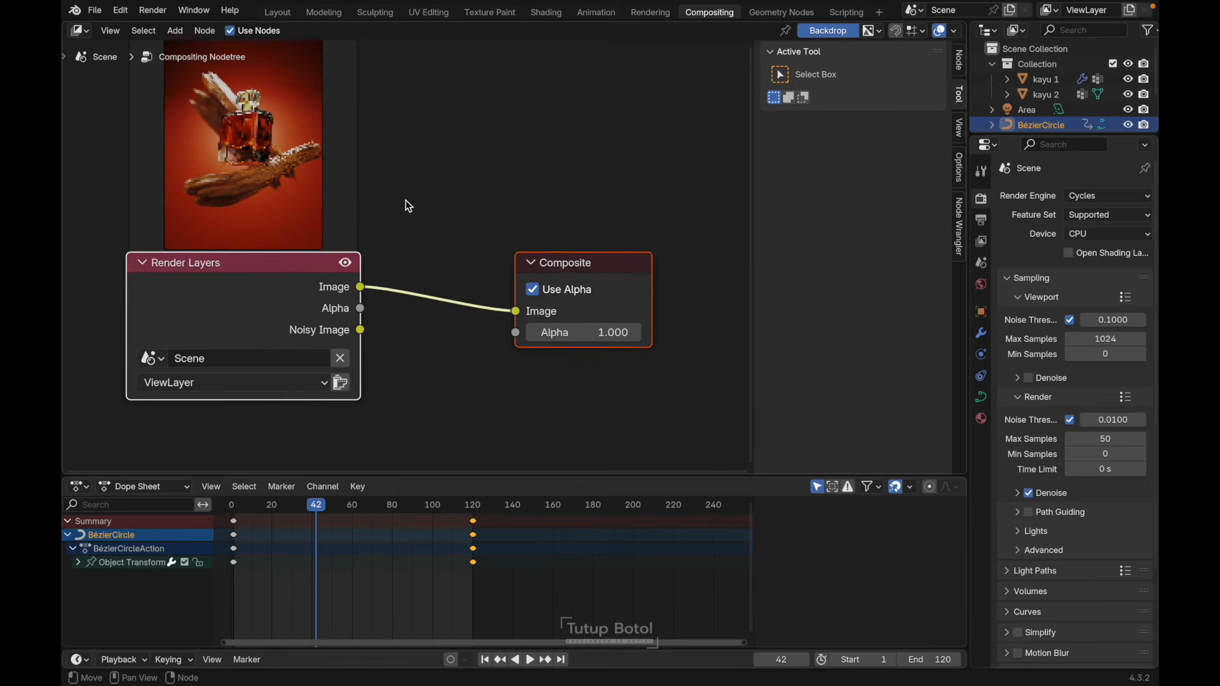
Step: Connect a Viewer node to the Render Layers image and space the nodes apart to leave room between them
scroll(405, 200, down, 2)
ctrl+shift+click(264, 319)
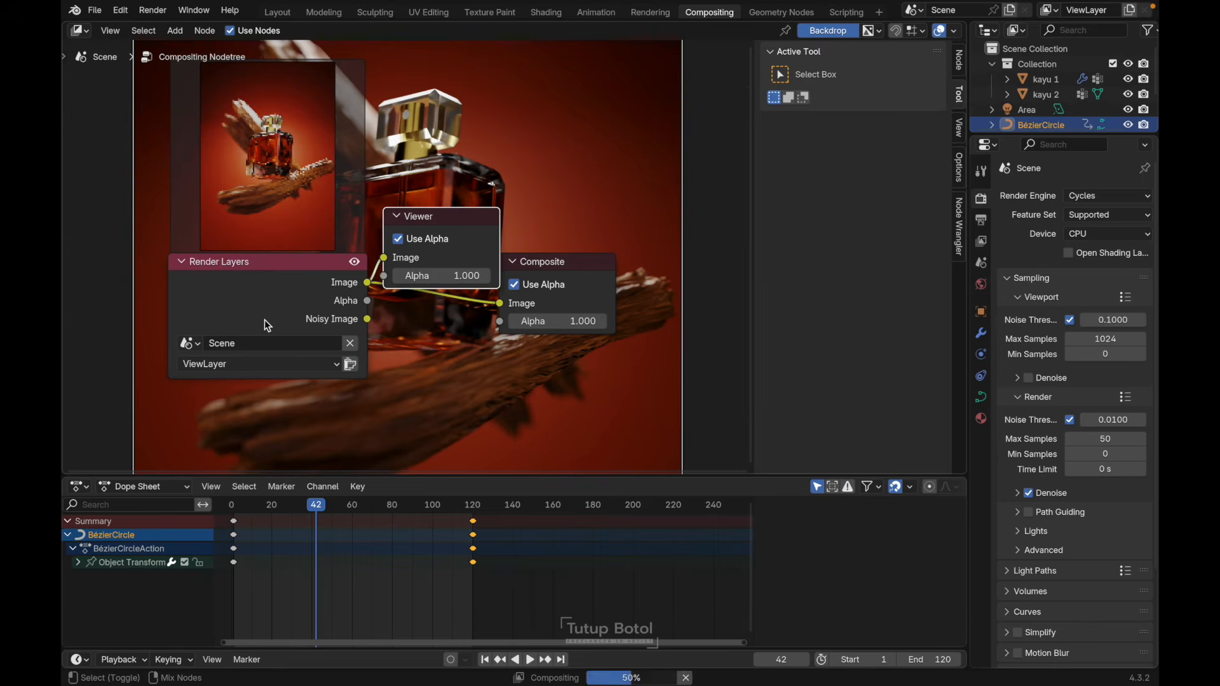
scroll(466, 219, down, 1)
drag(476, 223, 692, 252)
drag(303, 287, 166, 285)
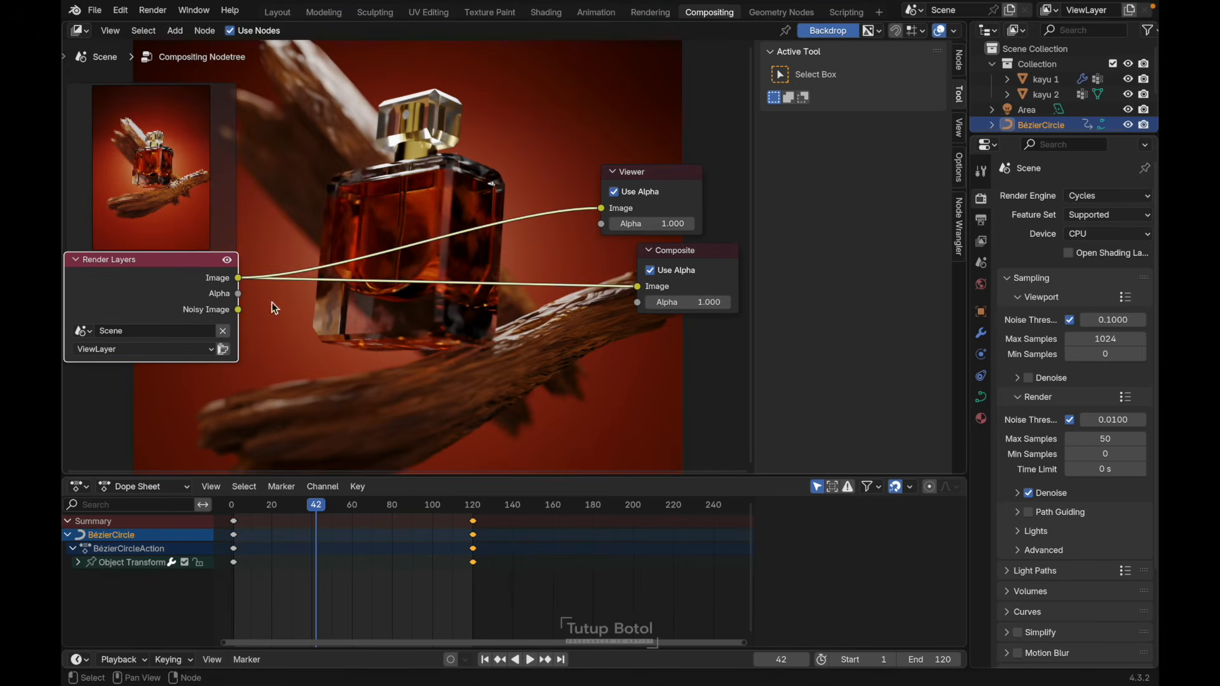
Step: Insert a Lens Distortion node between Render Layers and the Viewer, and link its image output to the Composite node
key(shift+a)
click(338, 345)
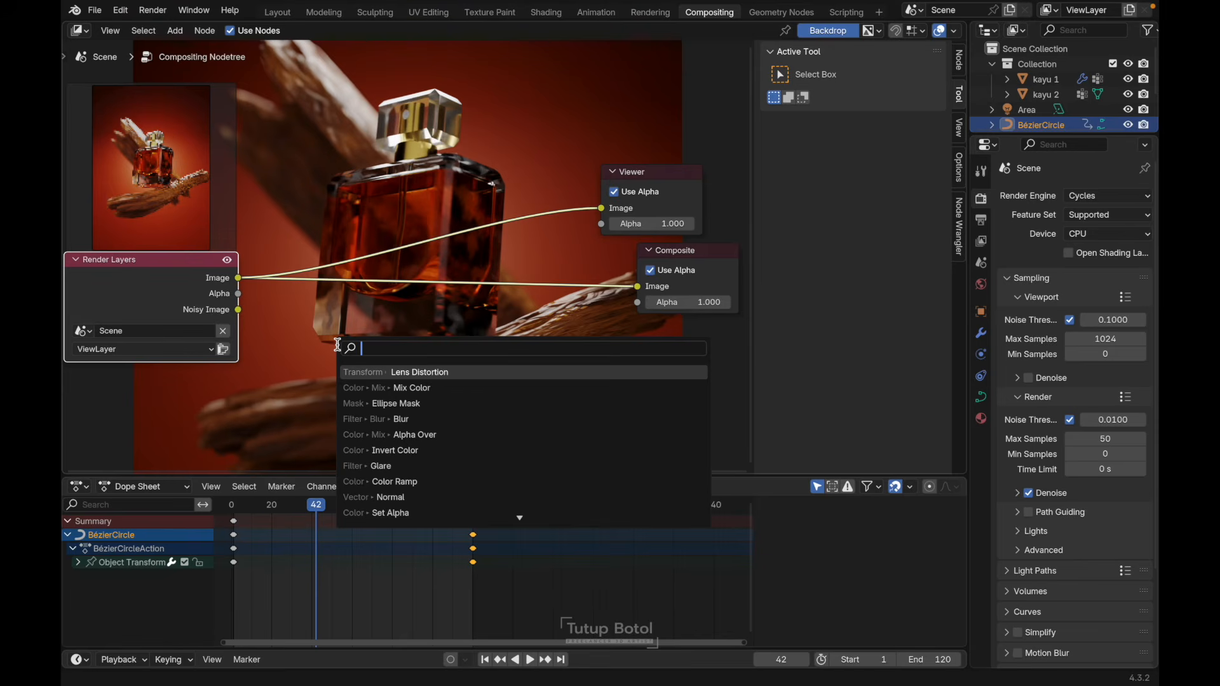
text(le)
click(419, 388)
click(388, 205)
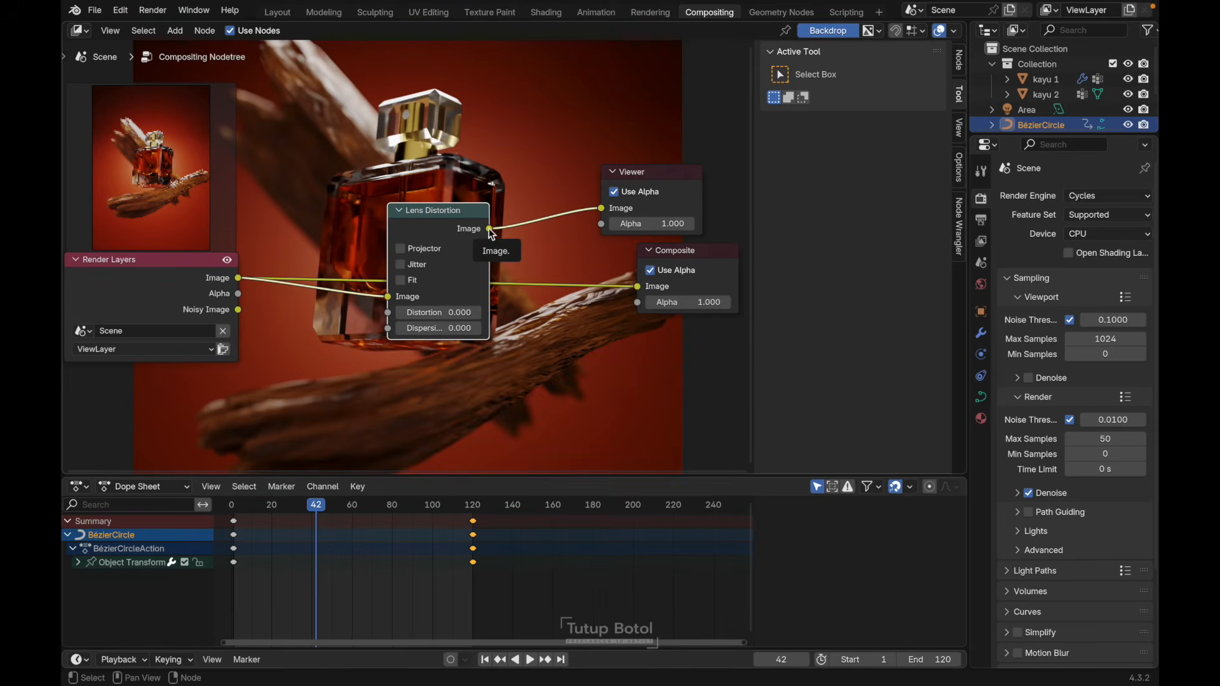
drag(490, 228, 635, 287)
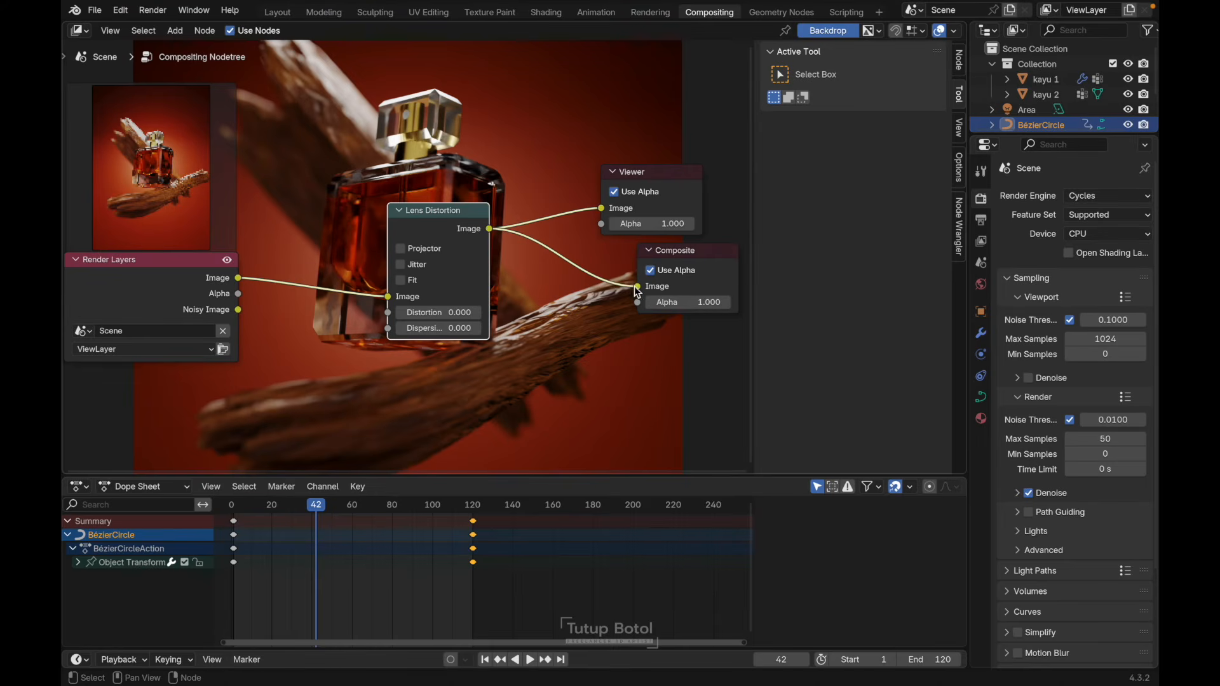
Step: Set the Lens Distortion node's distortion to 0.02 and dispersion to 0.05
click(432, 312)
text(.0)
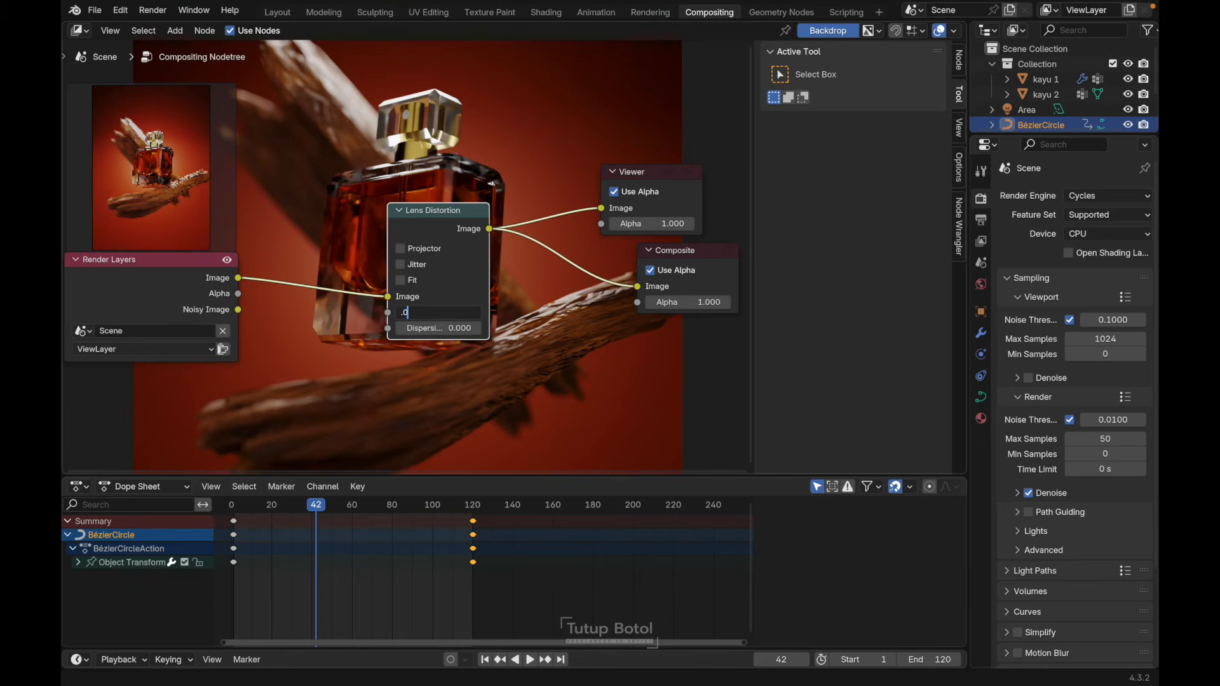
text(2)
key(Return)
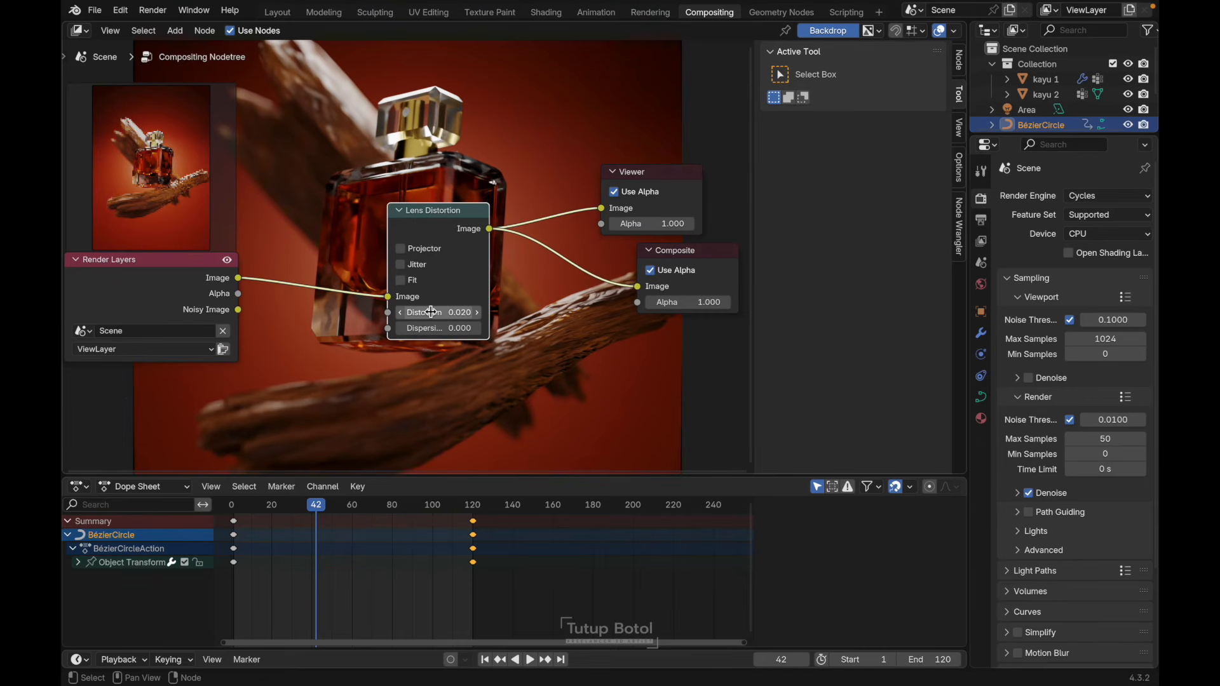
click(428, 329)
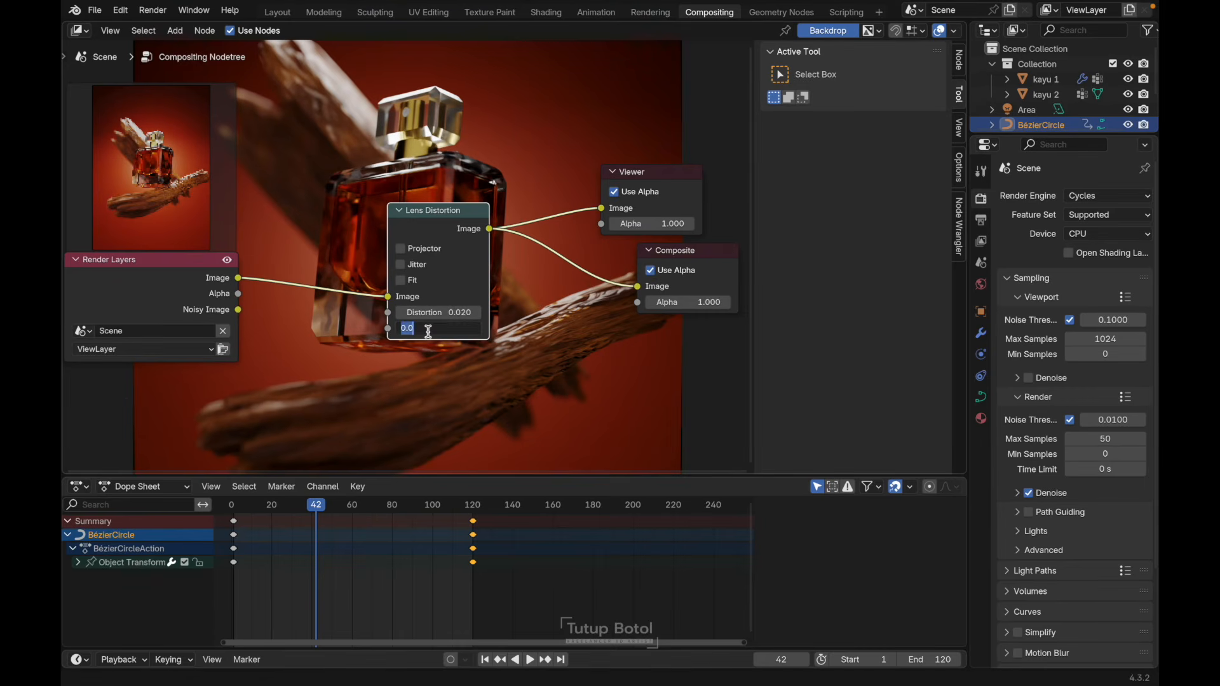
text(.05)
key(Return)
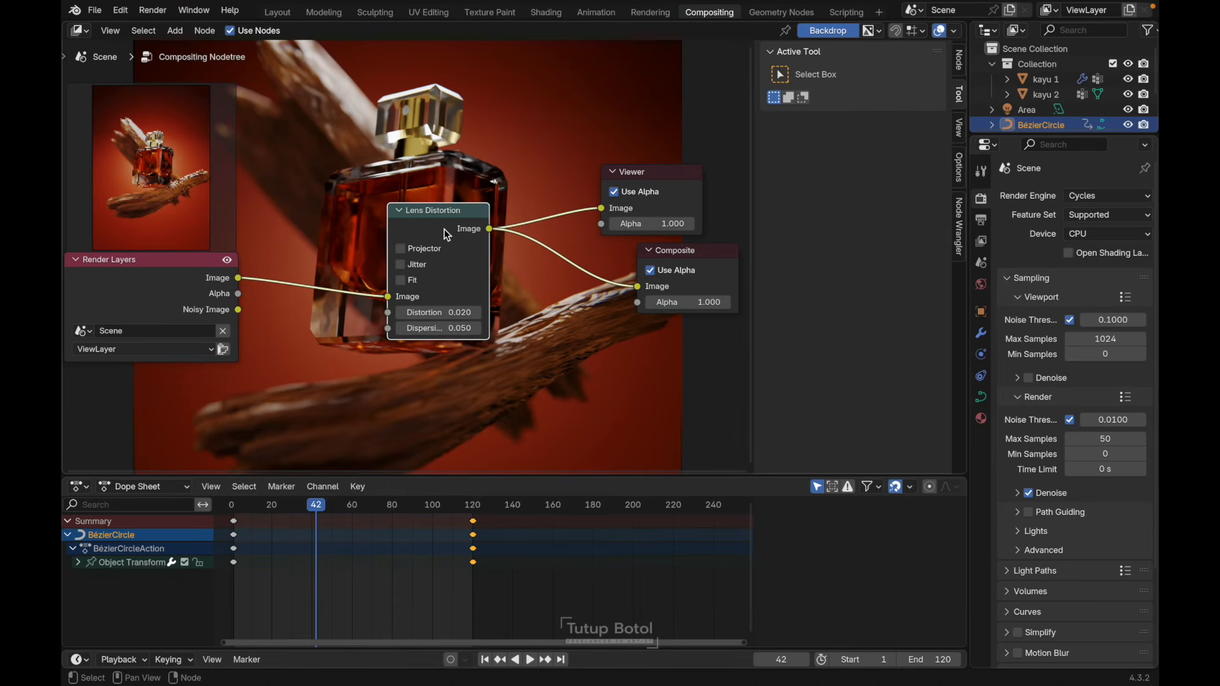
Step: Split the compositor area and turn the new area into an Image Editor showing the whole Viewer Node image
drag(136, 284, 283, 275)
key(n)
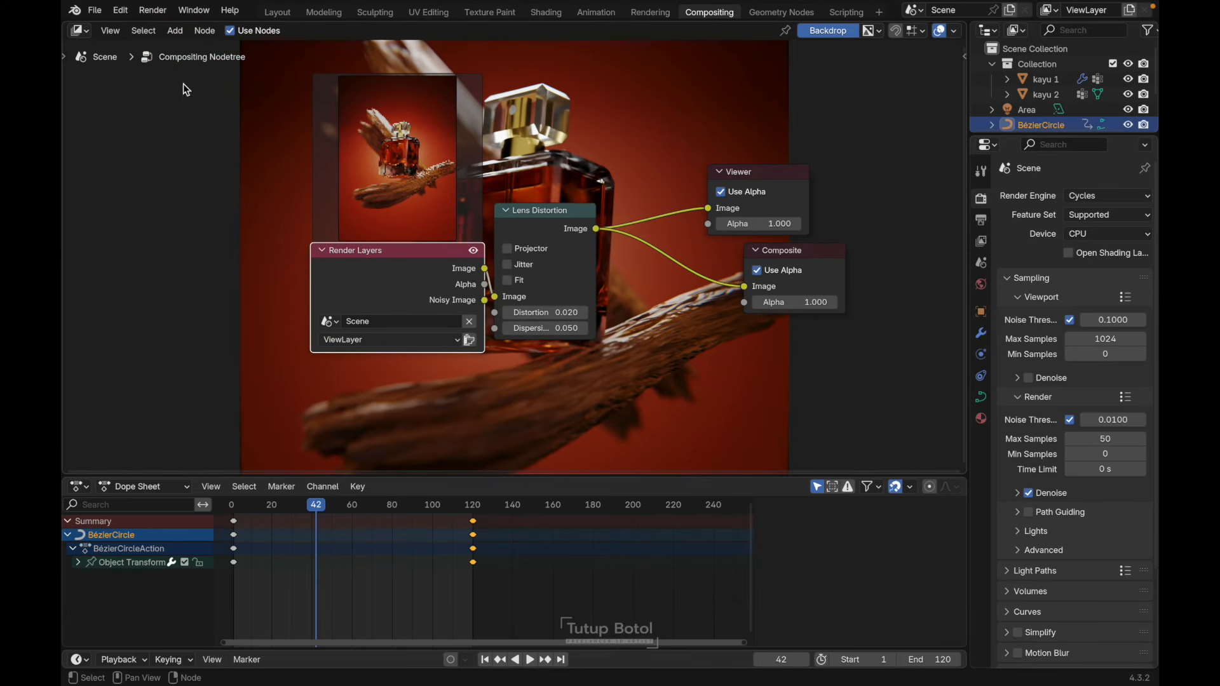
drag(65, 25, 425, 51)
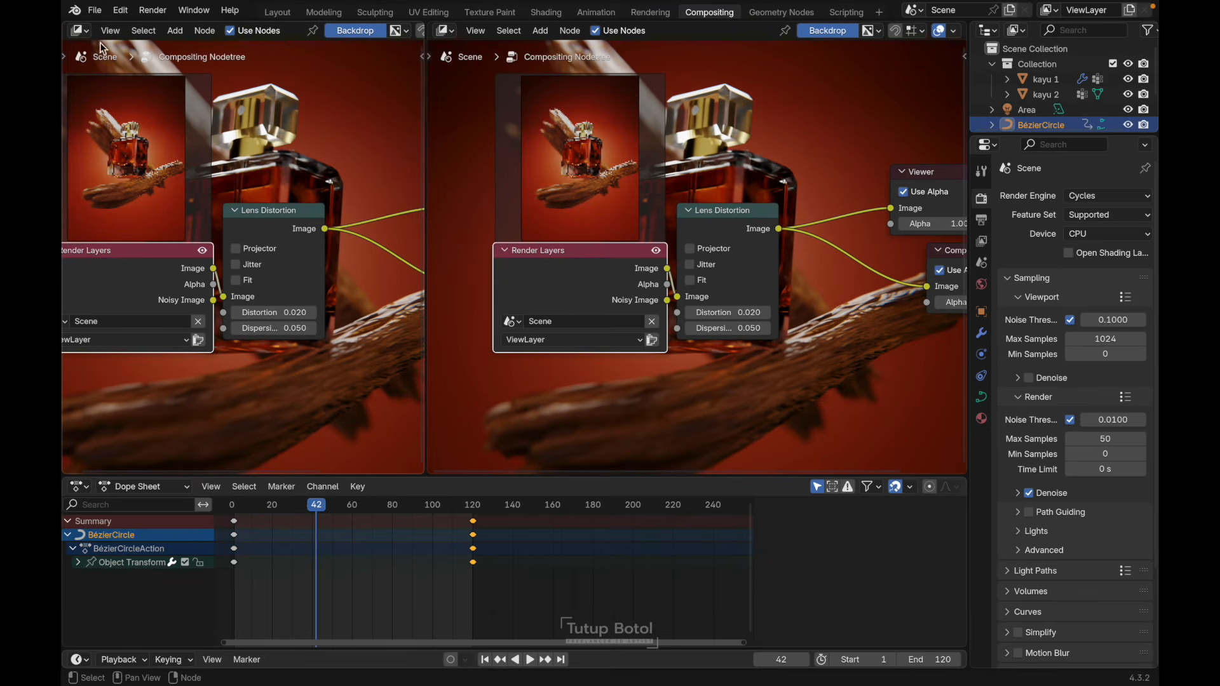
click(81, 31)
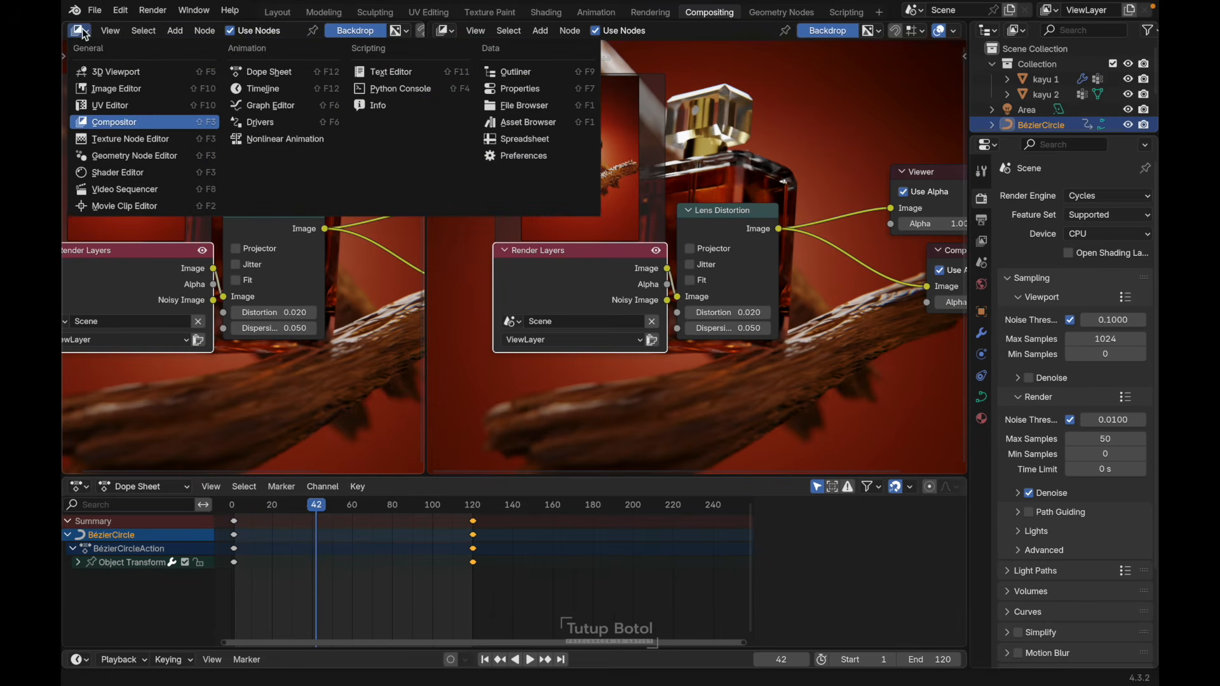
click(120, 90)
click(238, 31)
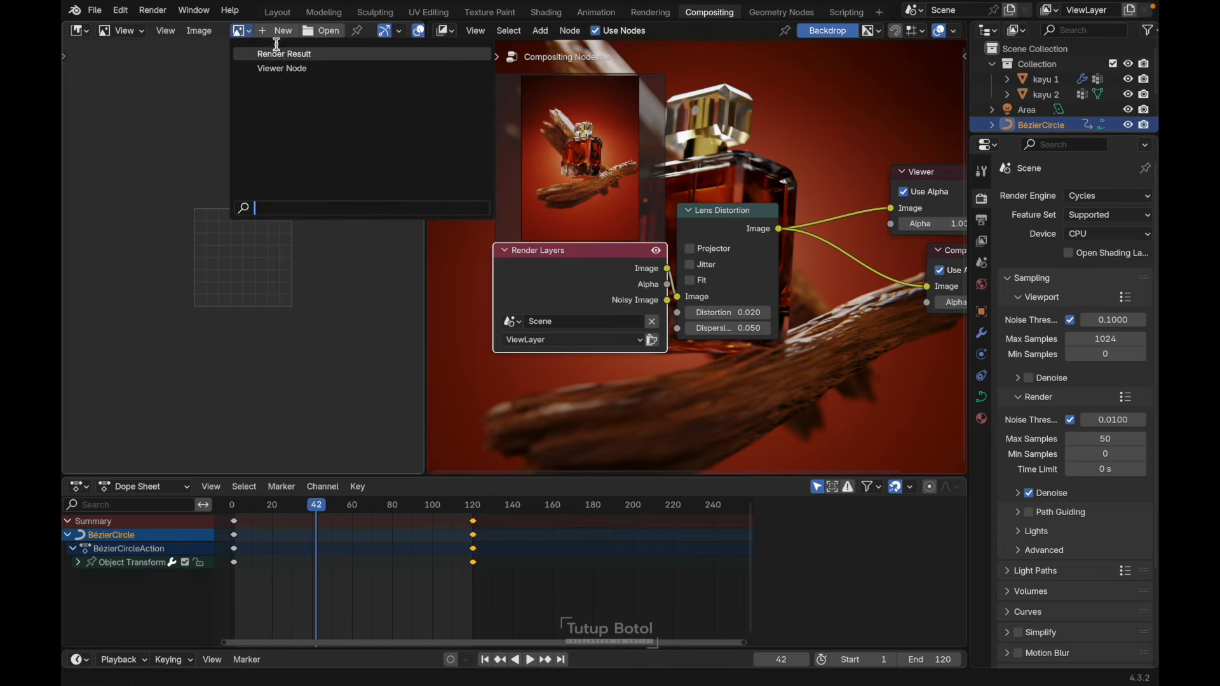
click(311, 69)
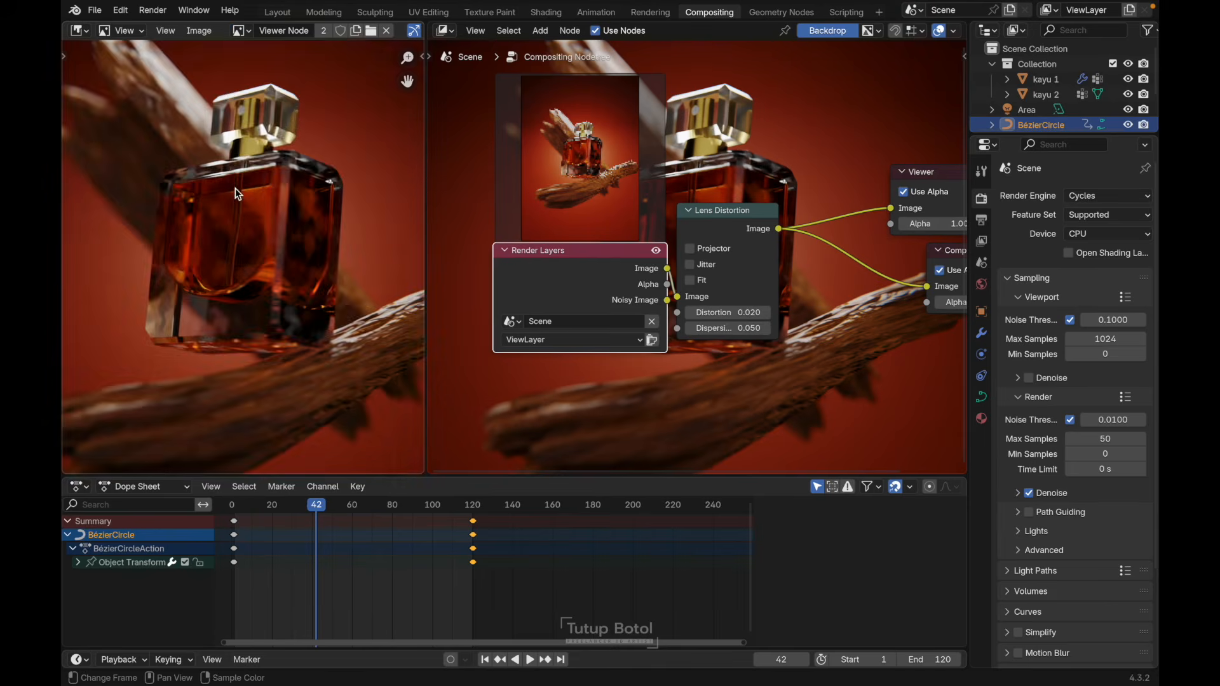
key(Home)
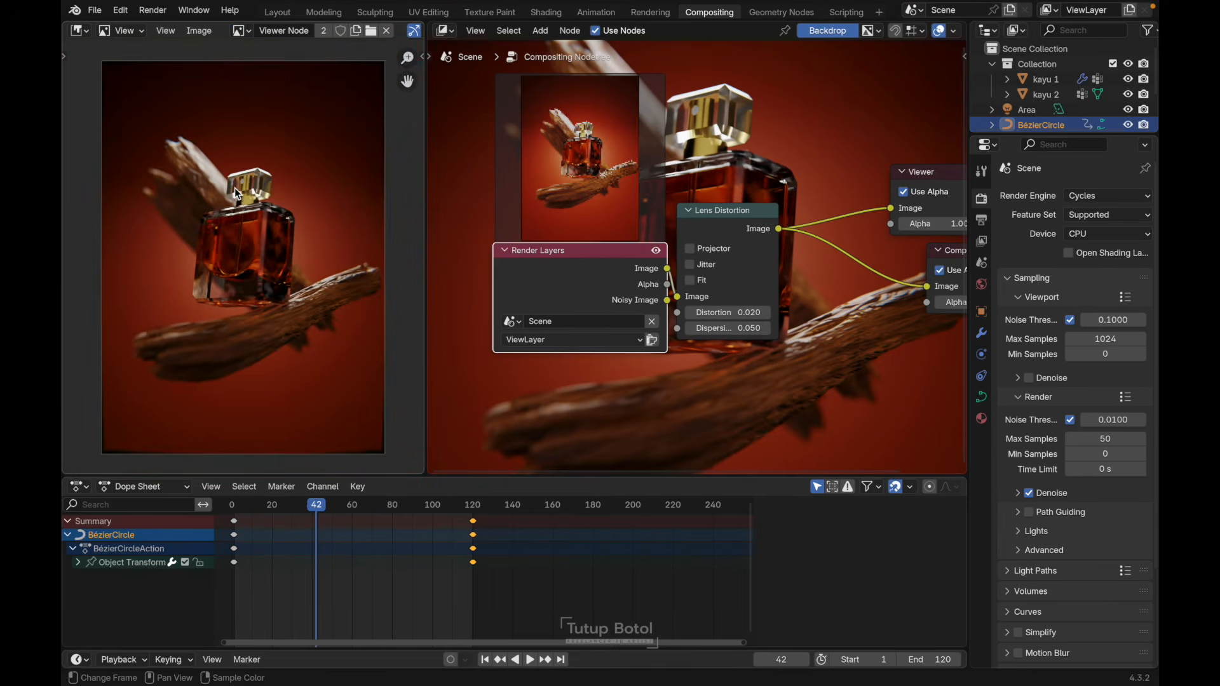
Step: Enable Fit on the Lens Distortion node, set its dispersion to 0.1 and inspect the result in the viewer image
click(697, 283)
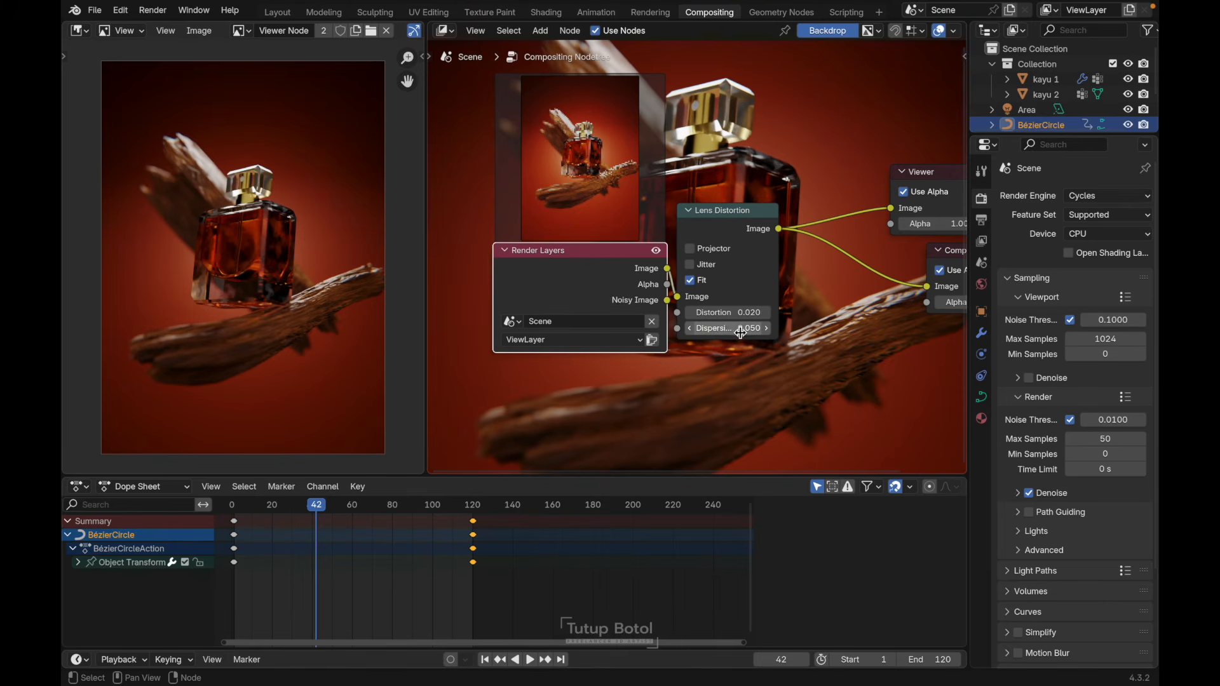
click(741, 330)
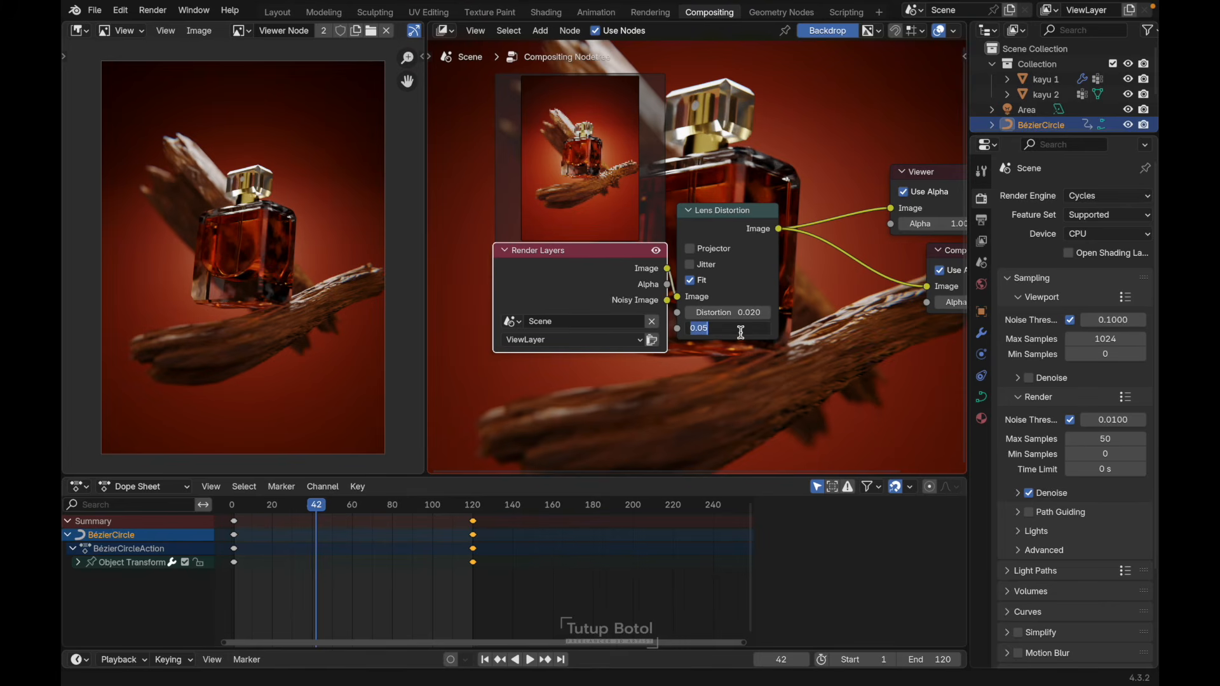
text(0.1)
key(Return)
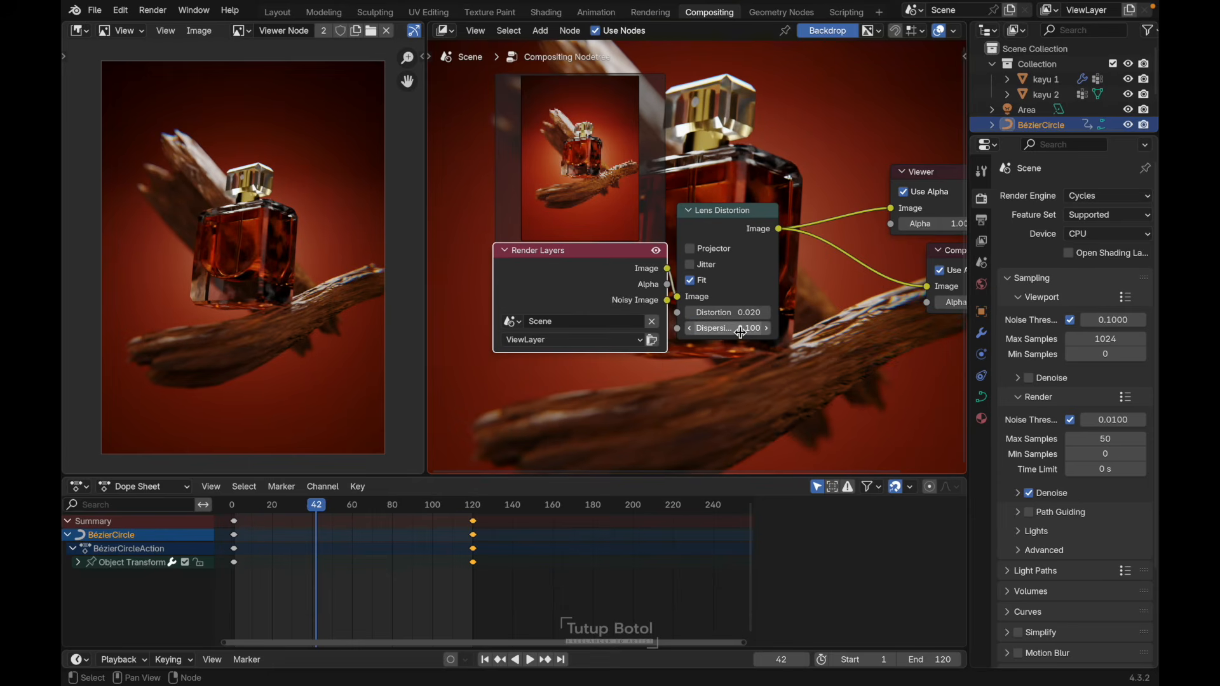
scroll(318, 286, up, 5)
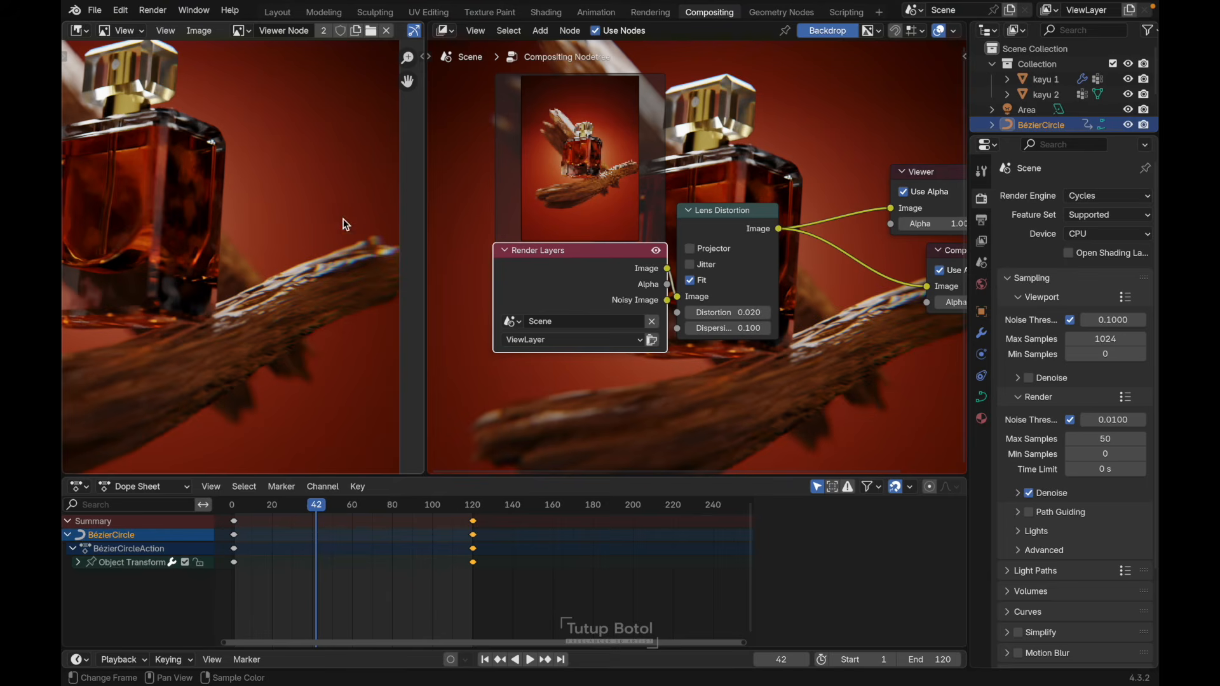
scroll(307, 272, down, 3)
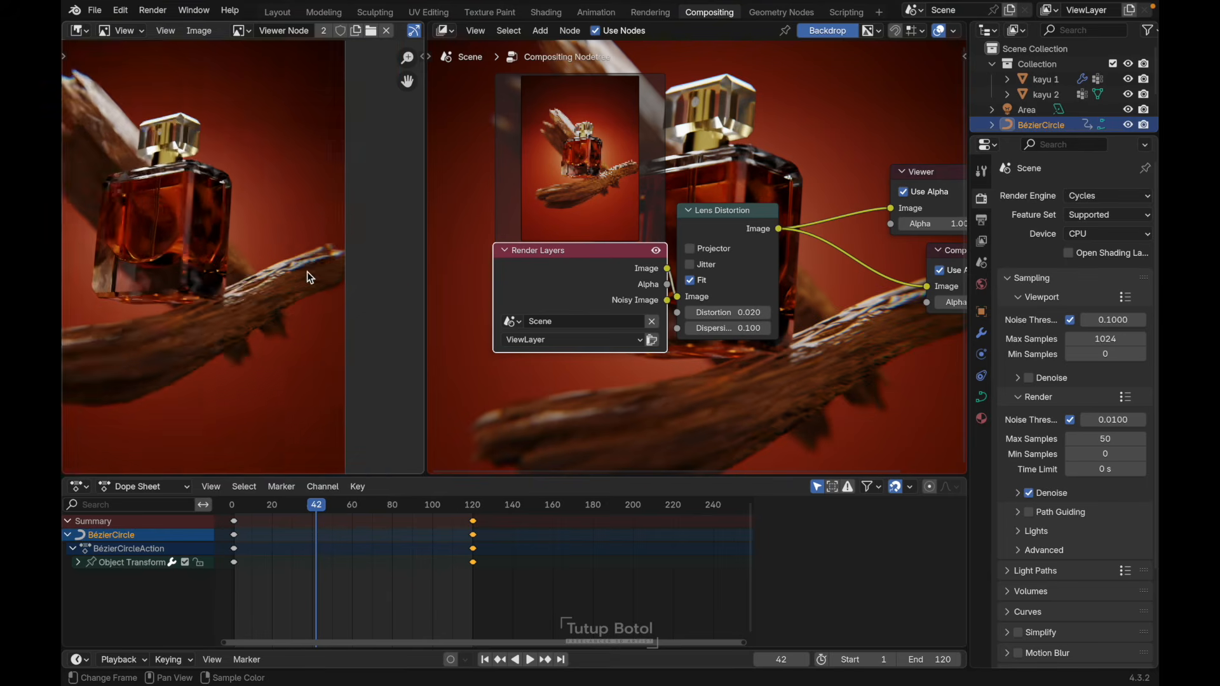
Step: Move the Lens Distortion node away from Render Layers and insert a Glare node between the two
click(719, 223)
key(g)
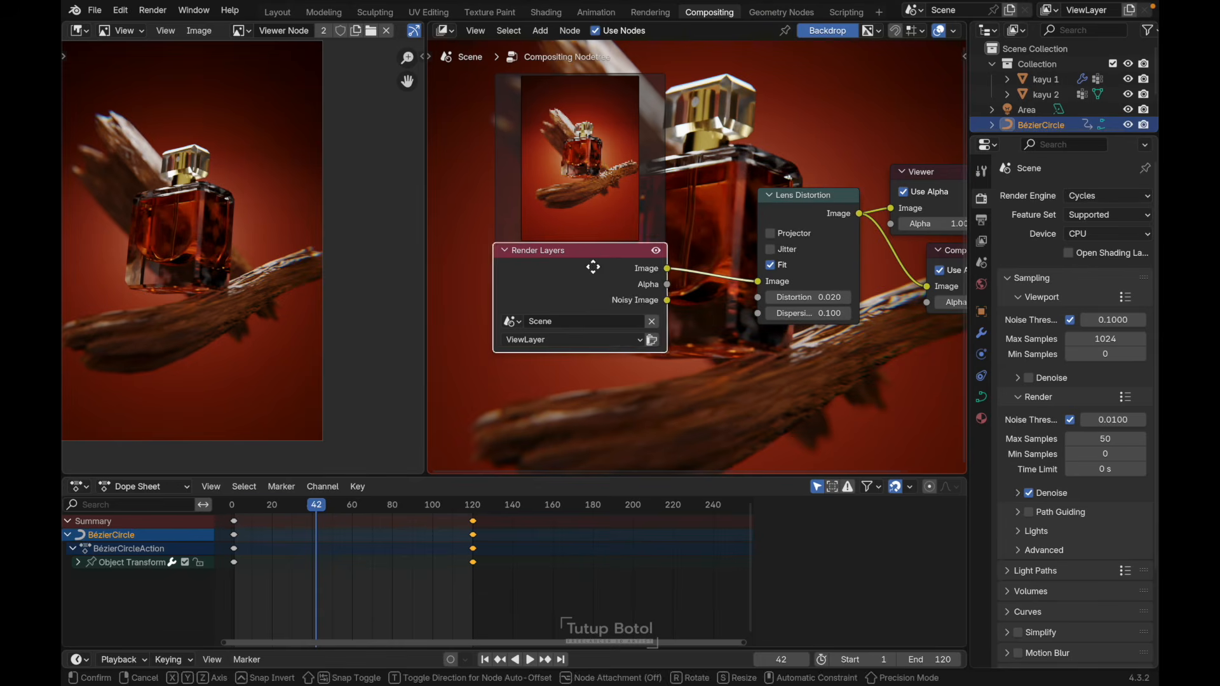
key(Return)
scroll(627, 231, down, 3)
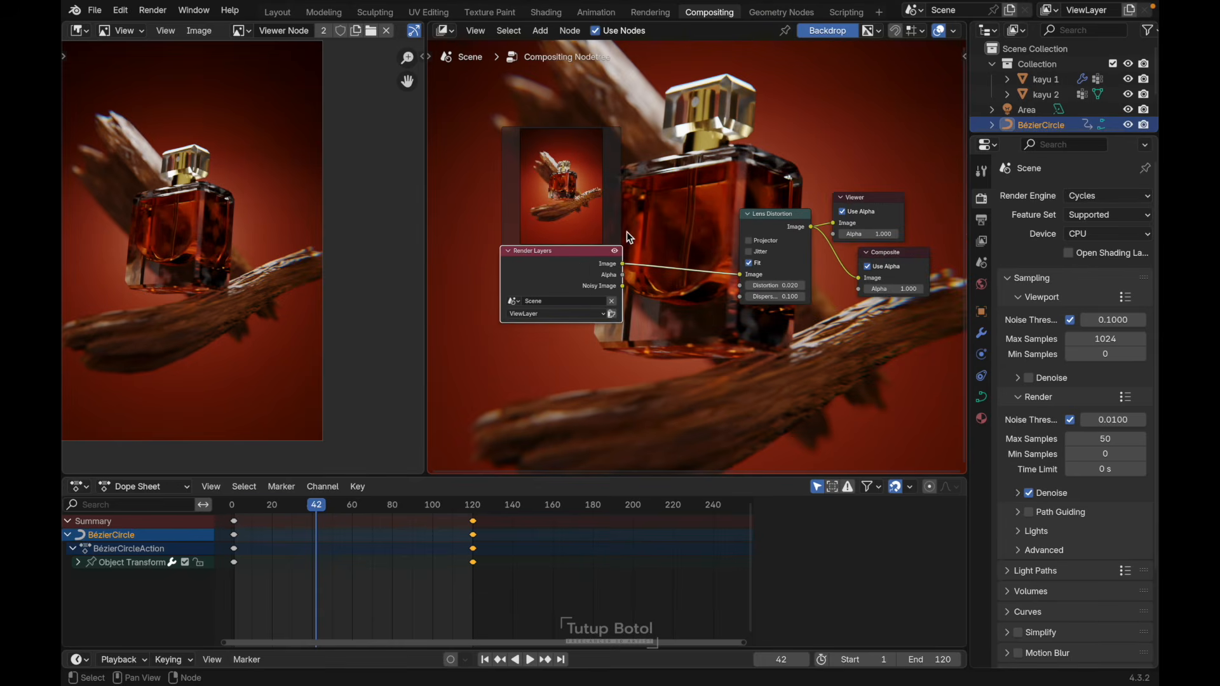
key(shift+a)
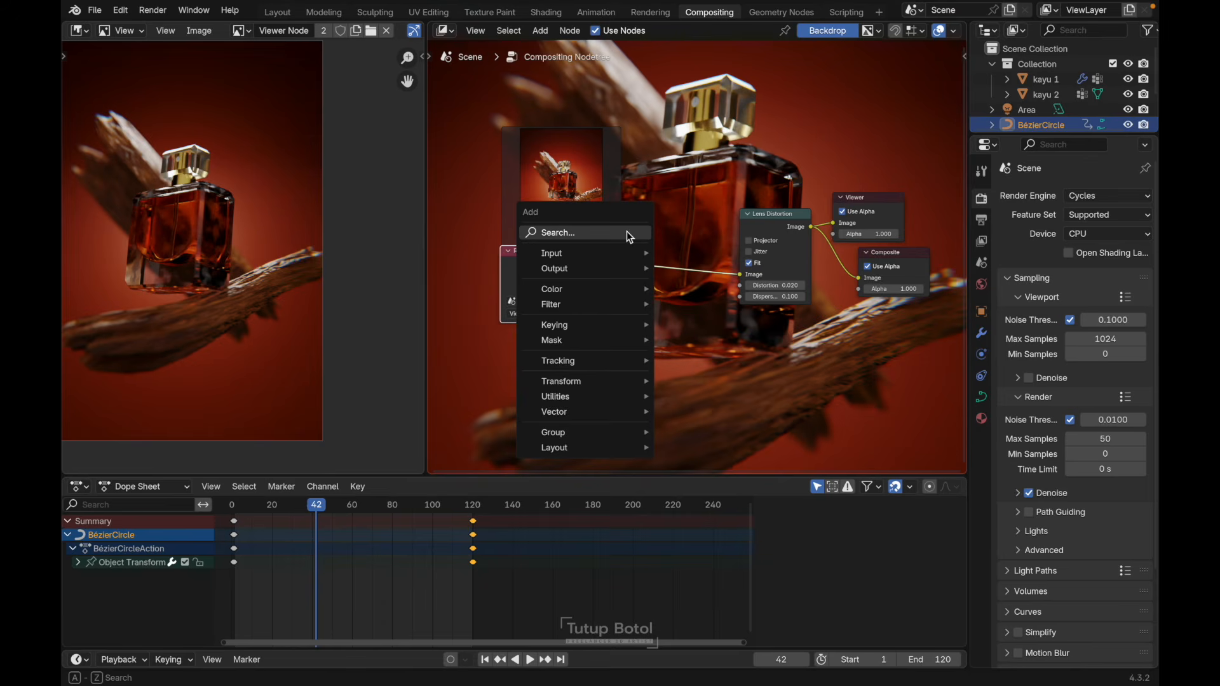
click(627, 232)
text(gl)
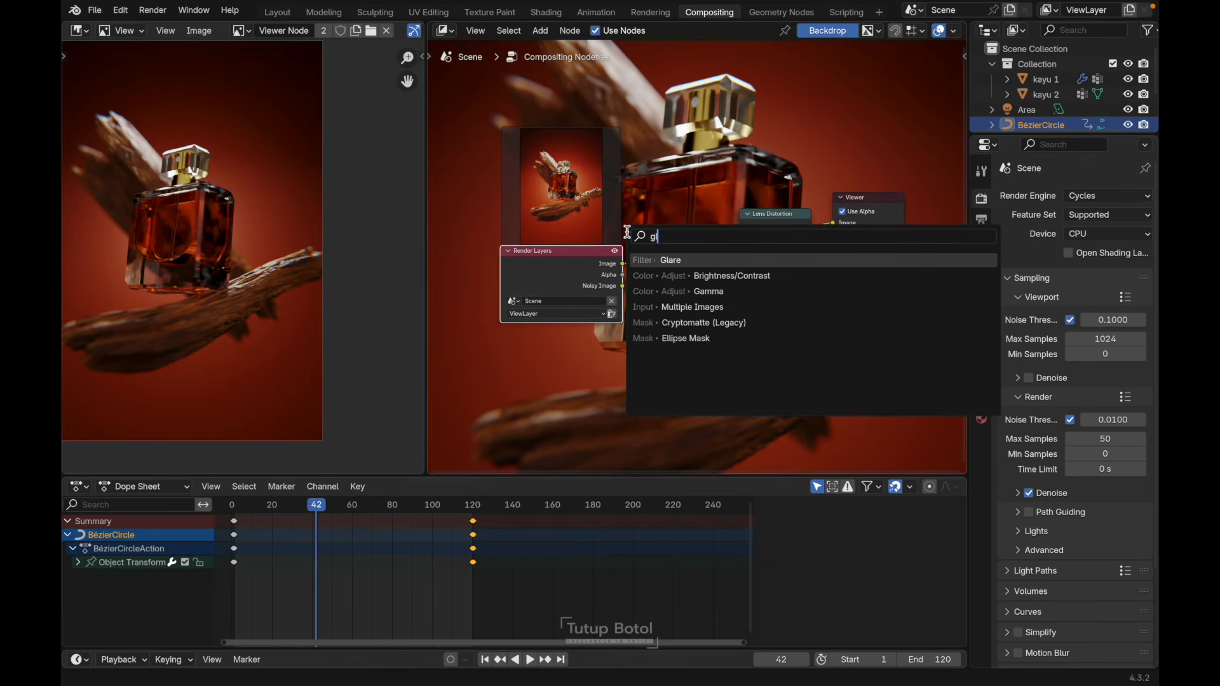
key(Return)
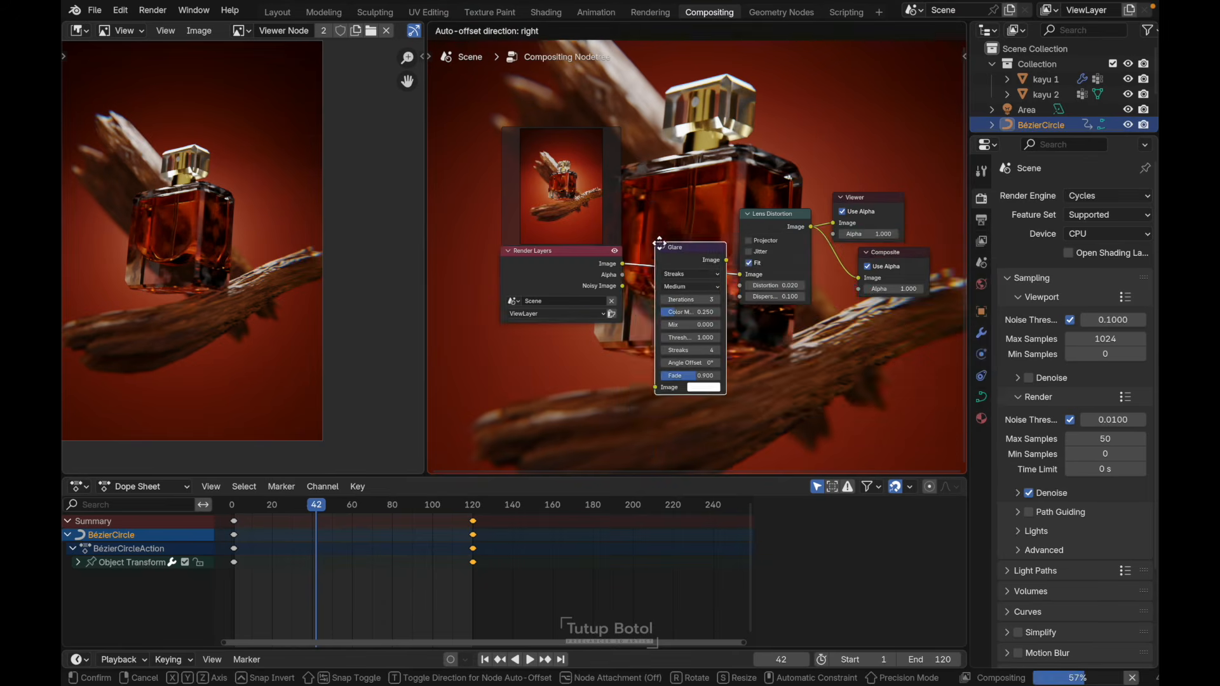
click(650, 251)
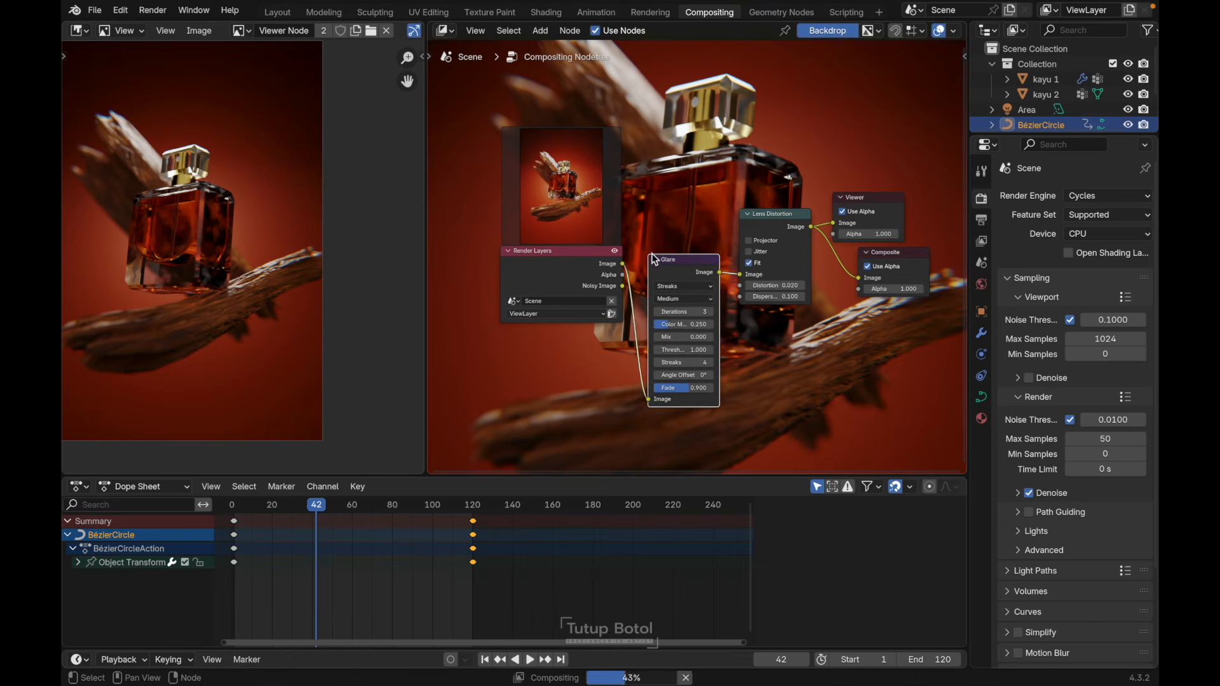
Step: Set the Glare node's type to Fog Glow and its quality to High
scroll(693, 254, up, 1)
click(664, 291)
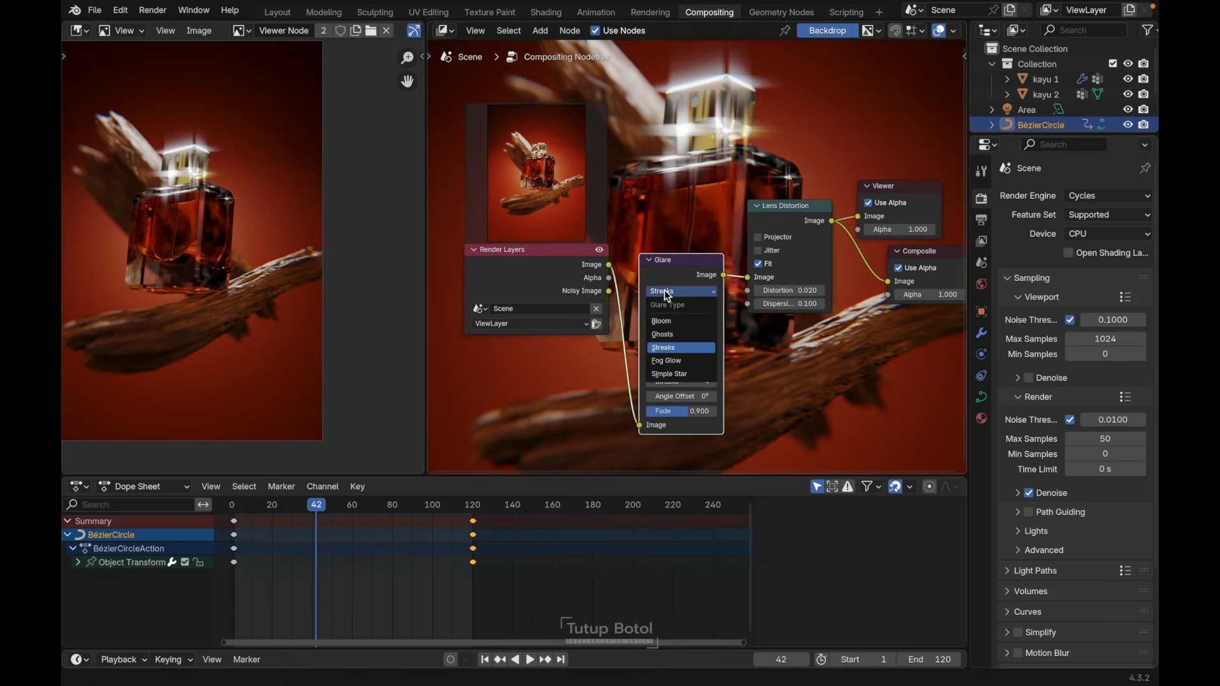
click(701, 362)
scroll(699, 359, up, 1)
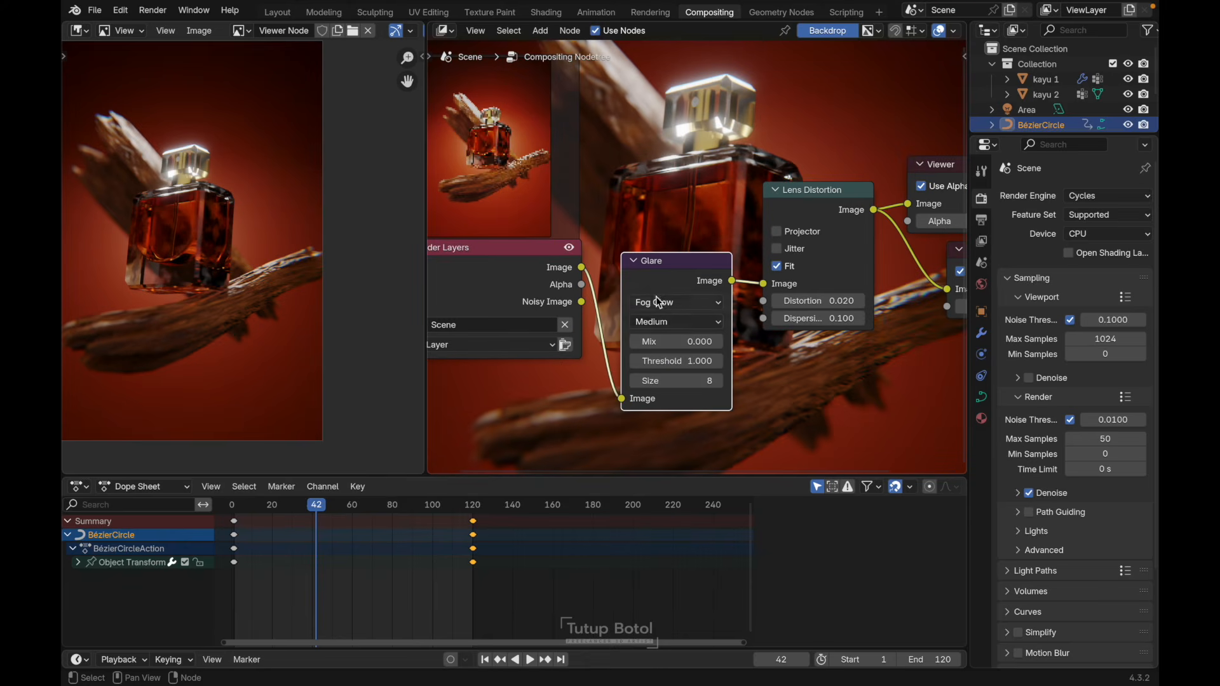
click(648, 315)
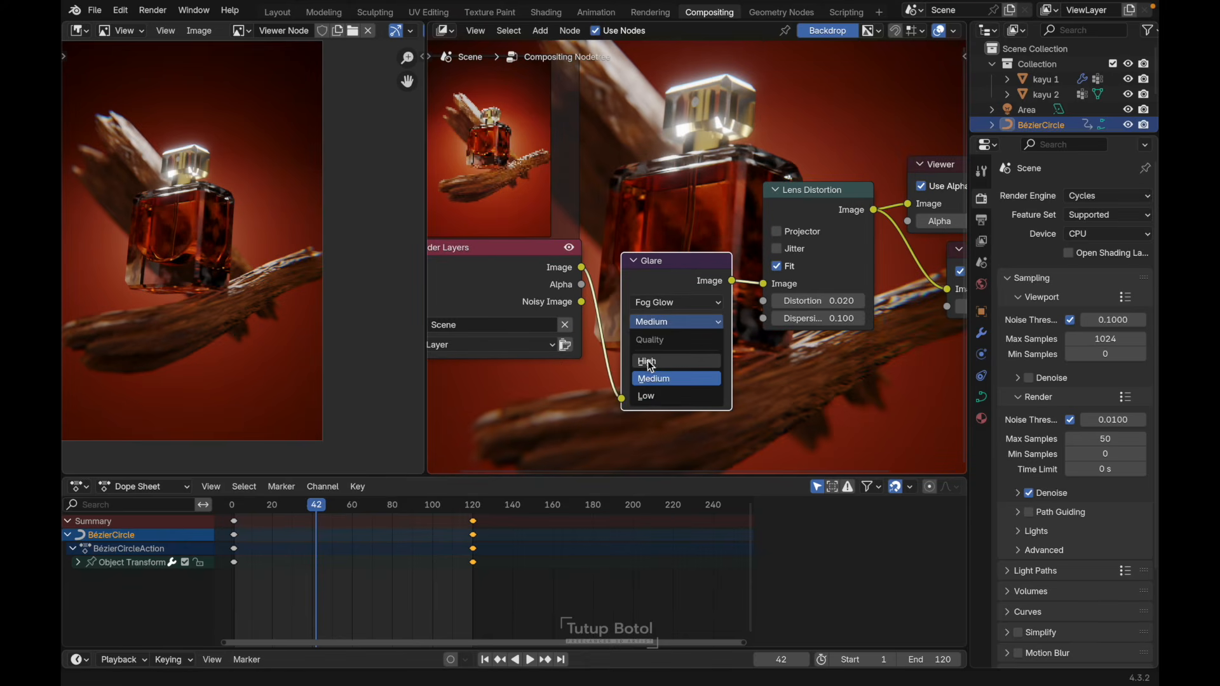
click(647, 358)
Step: Examine the available file formats in the scene's output settings
click(982, 220)
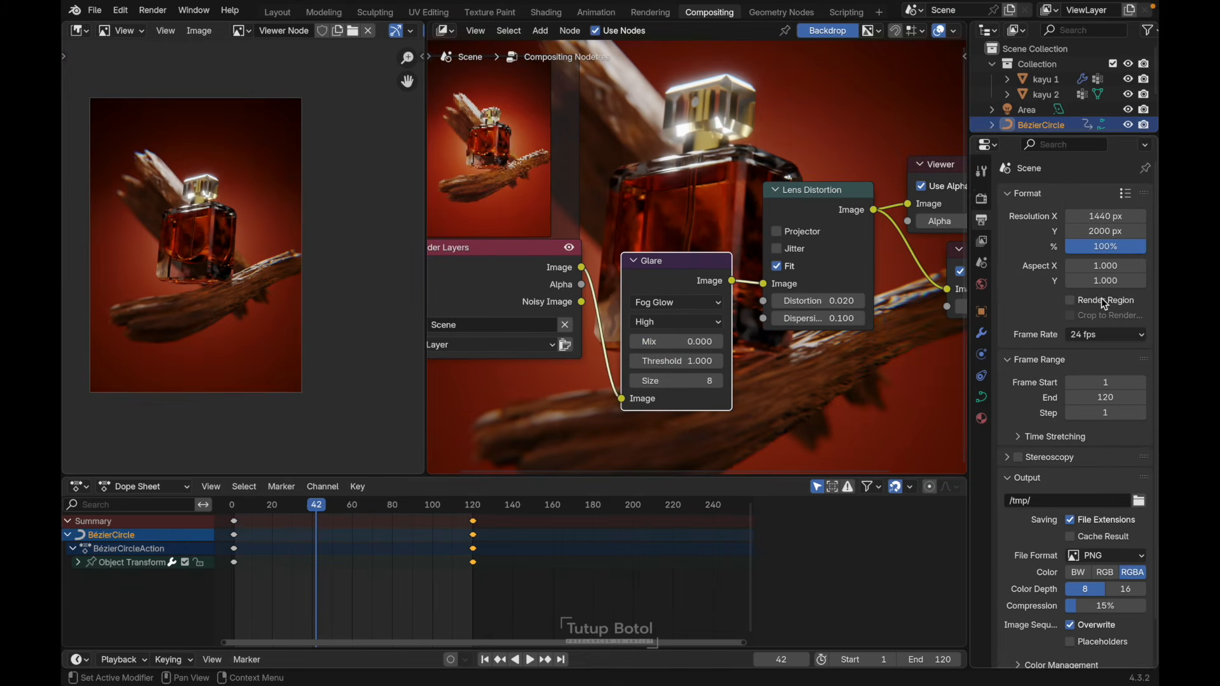
scroll(1101, 299, down, 2)
scroll(1104, 303, down, 1)
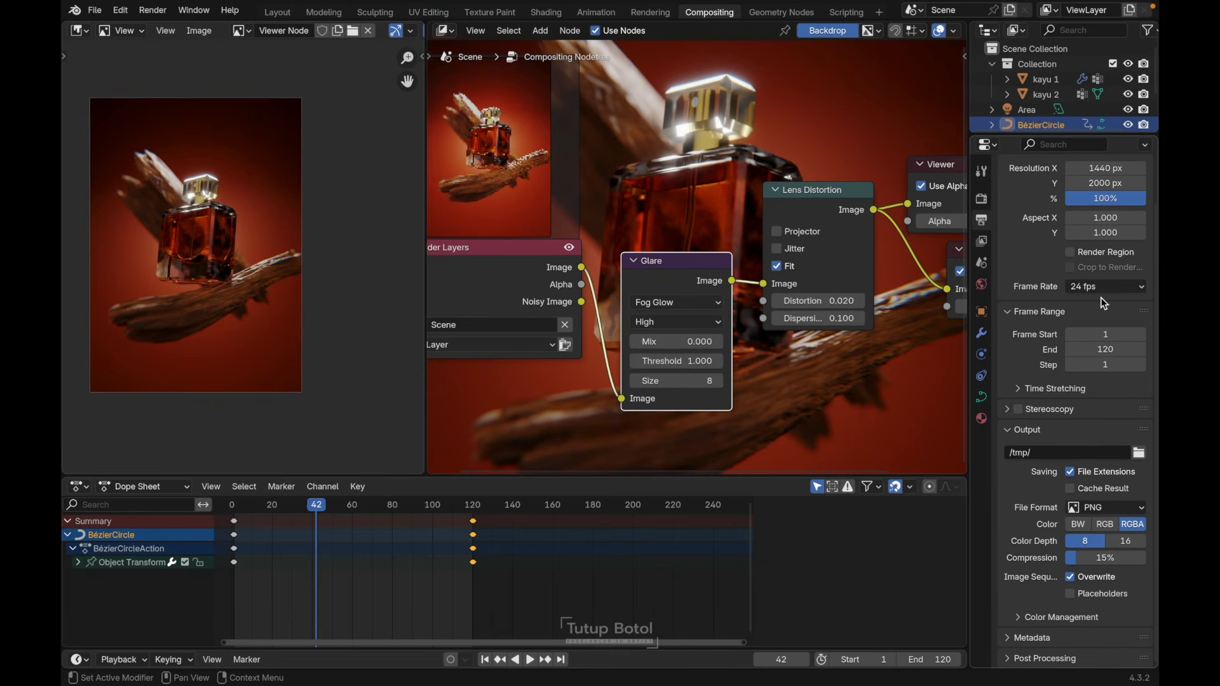
click(1083, 506)
click(1084, 506)
click(1092, 509)
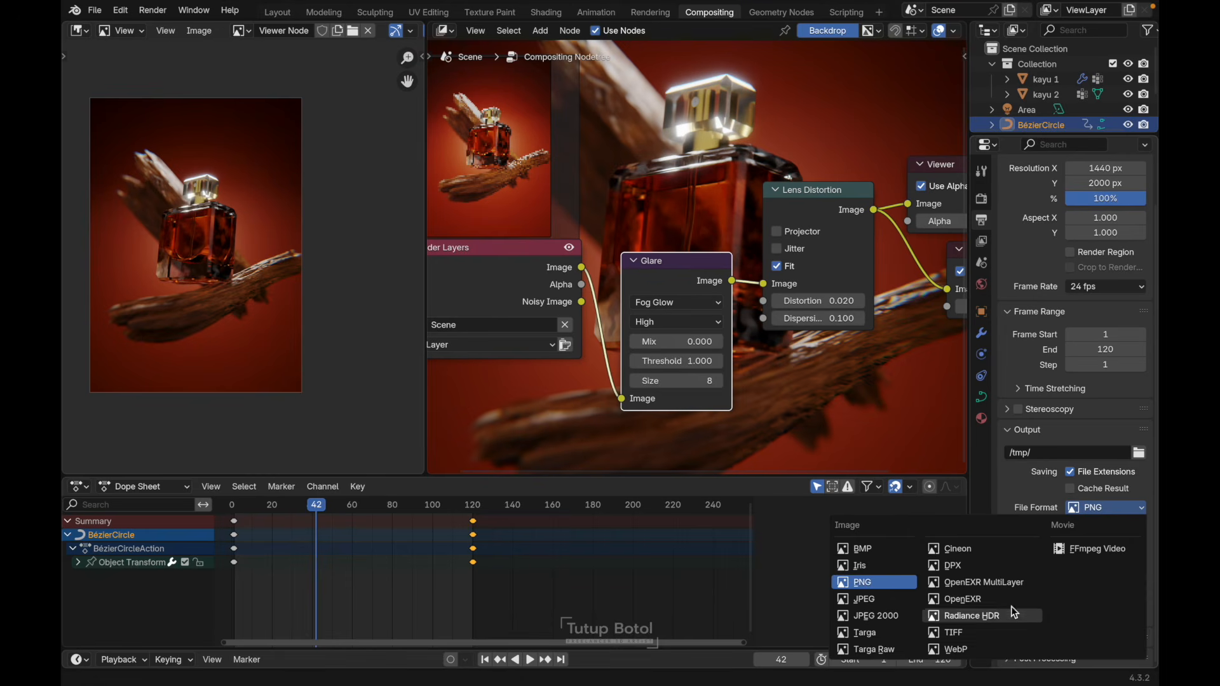
Step: Set the render output path to "shot 1" inside the exr folder
click(1139, 452)
text(shot 1)
key(Return)
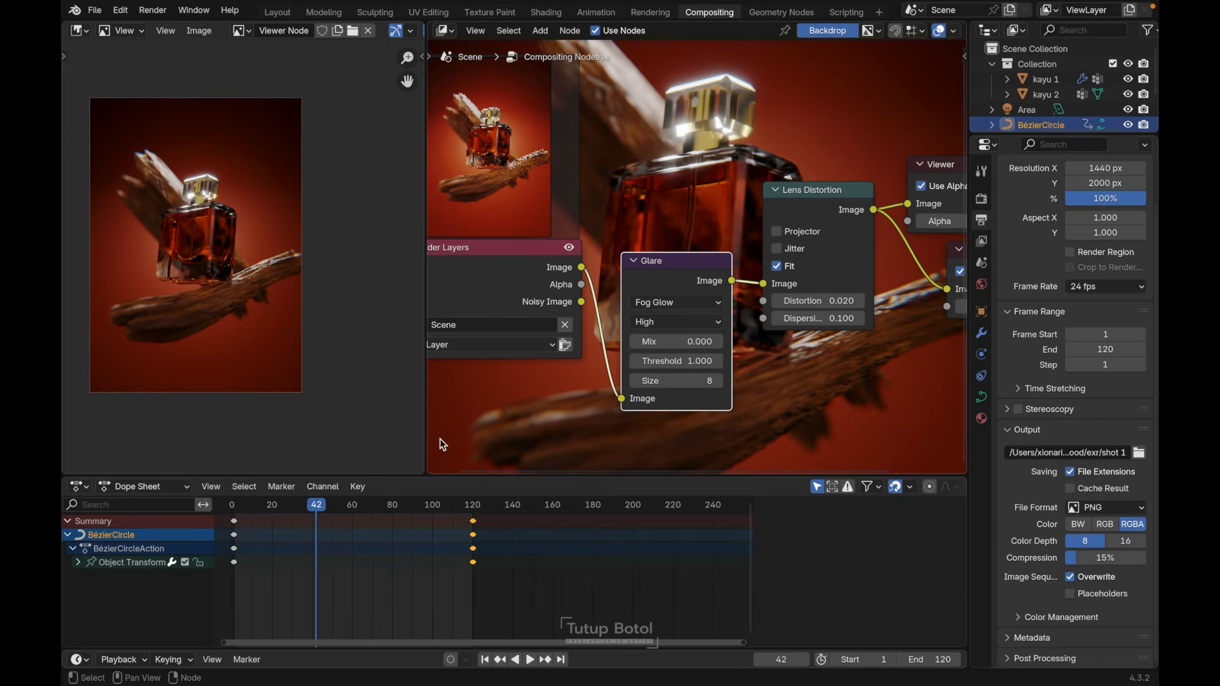
Step: Render the full animation of the perfume scene and close the render window once it is done
click(153, 10)
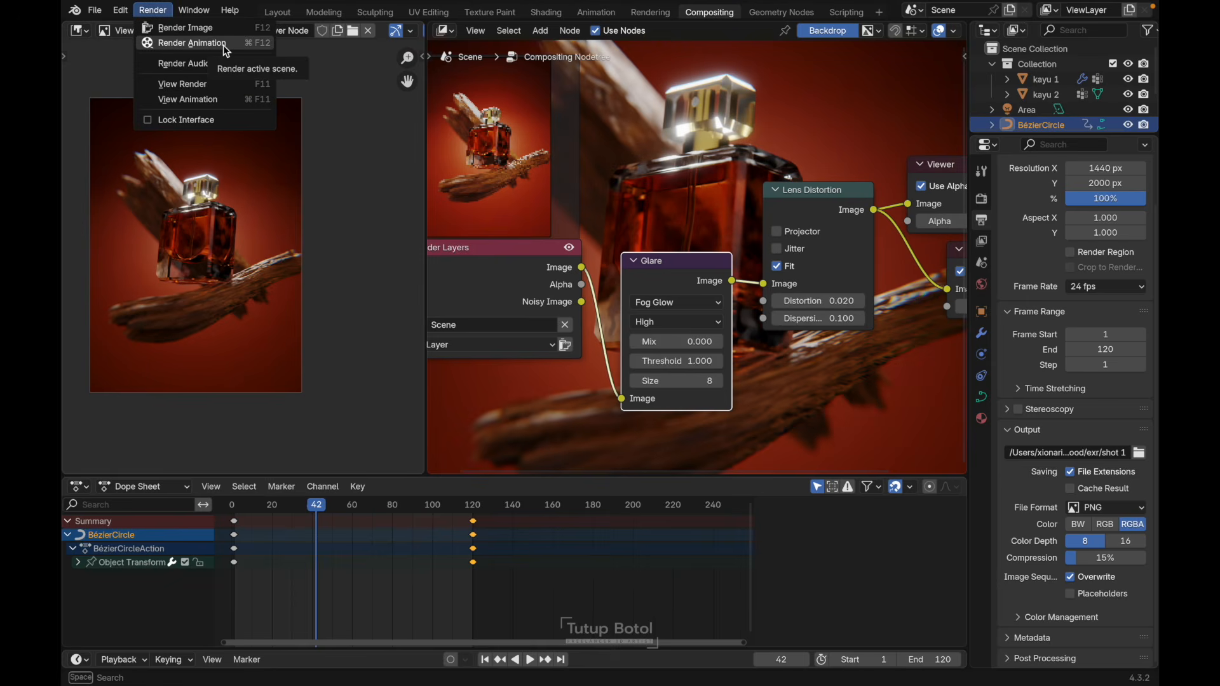
click(225, 51)
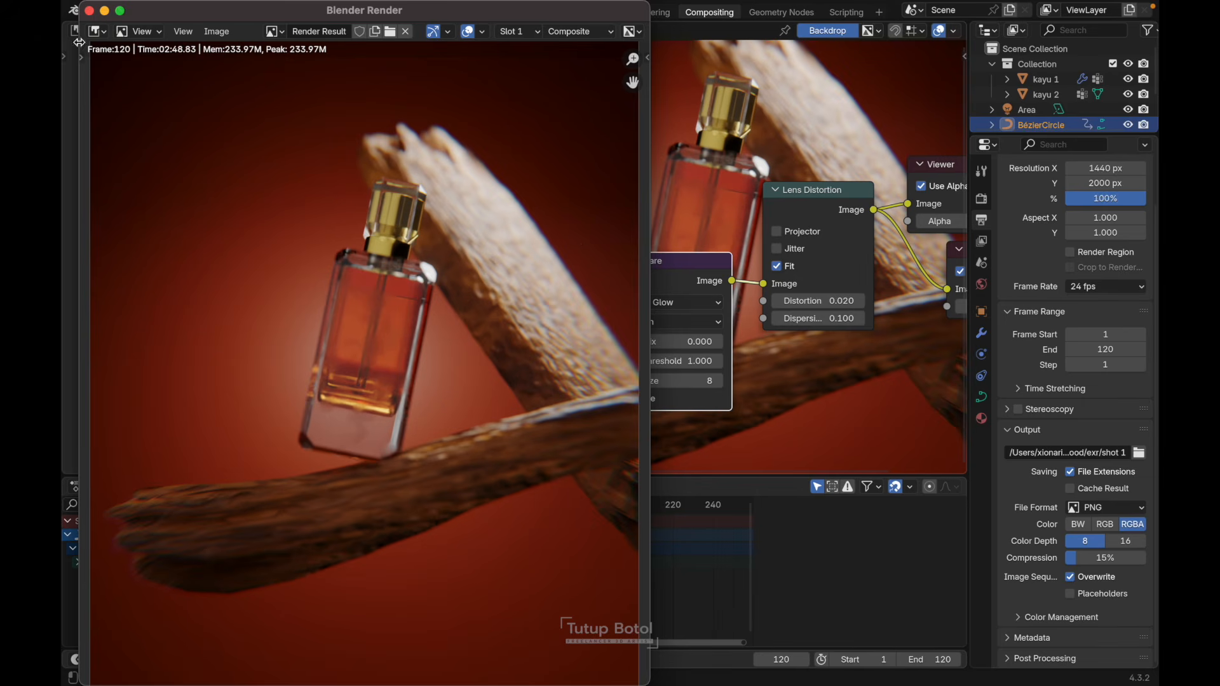
click(89, 11)
Step: Create a new file from the Video Editing template
click(95, 10)
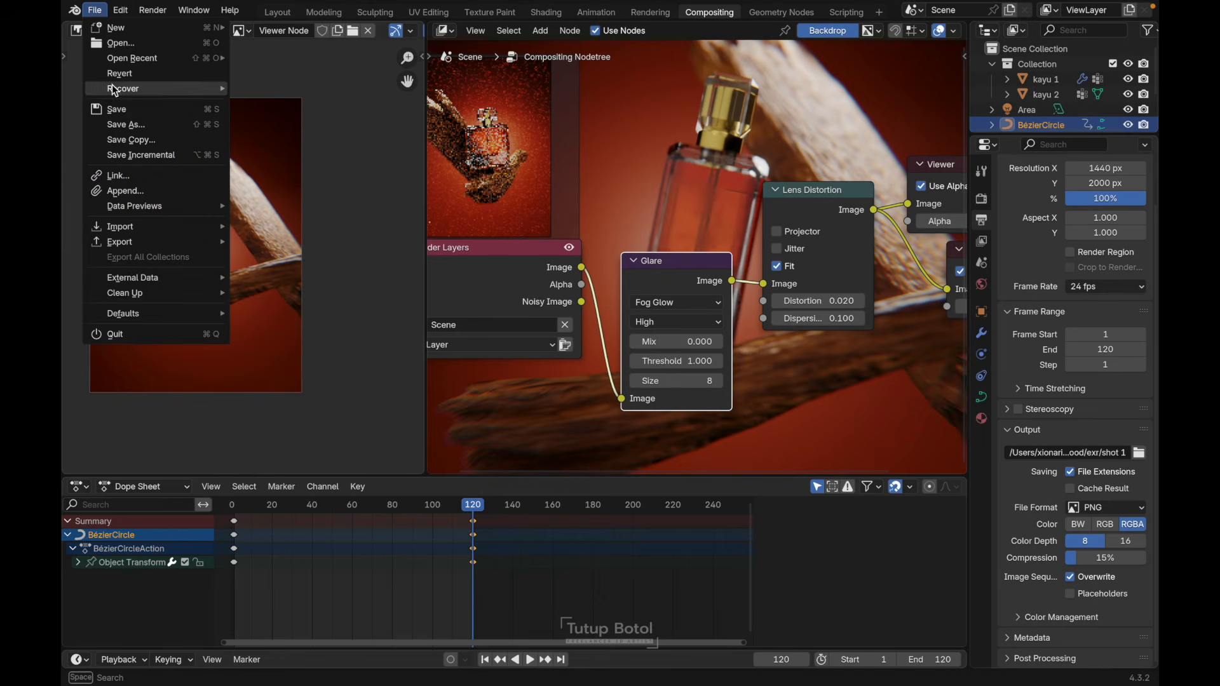
mouse_move(136, 28)
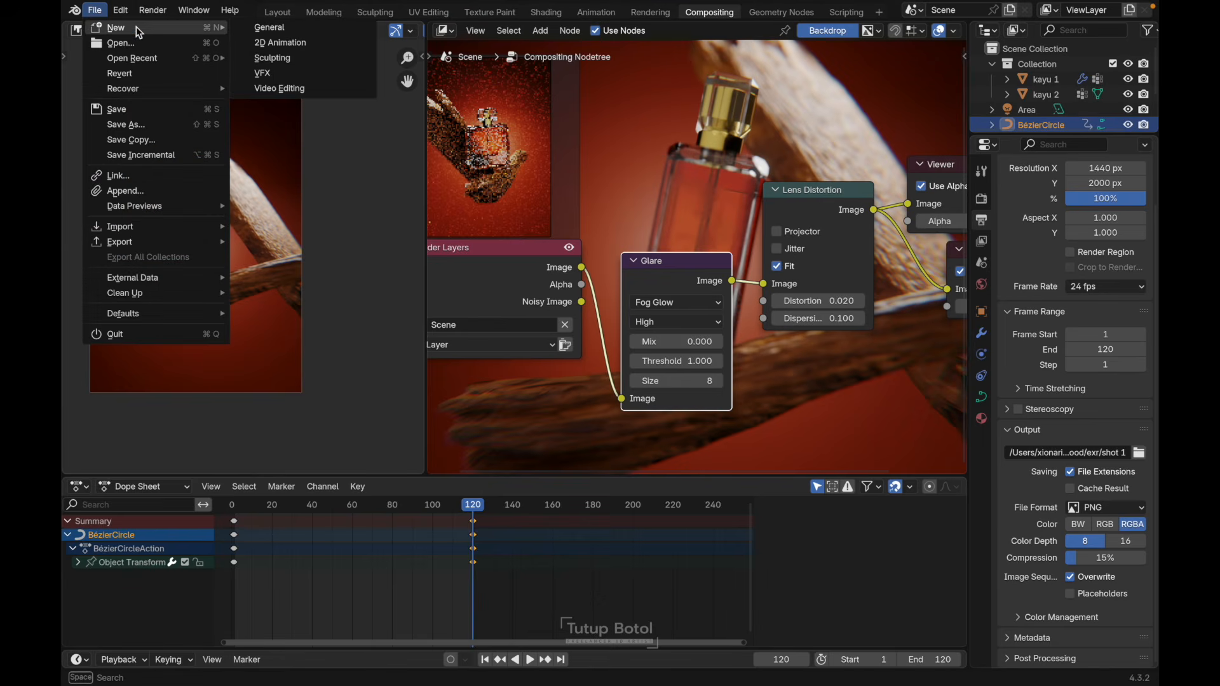
click(287, 88)
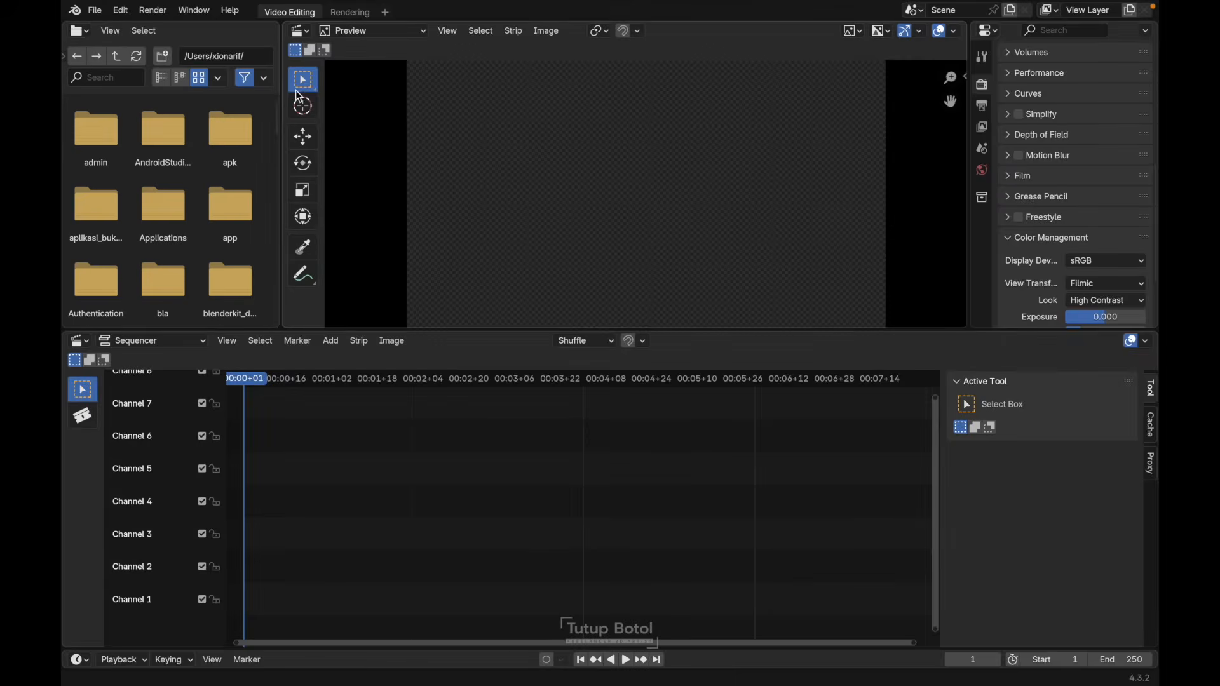
Step: Set the video project's output resolution to 1440 × 2000 px
click(982, 106)
scroll(1083, 164, up, 10)
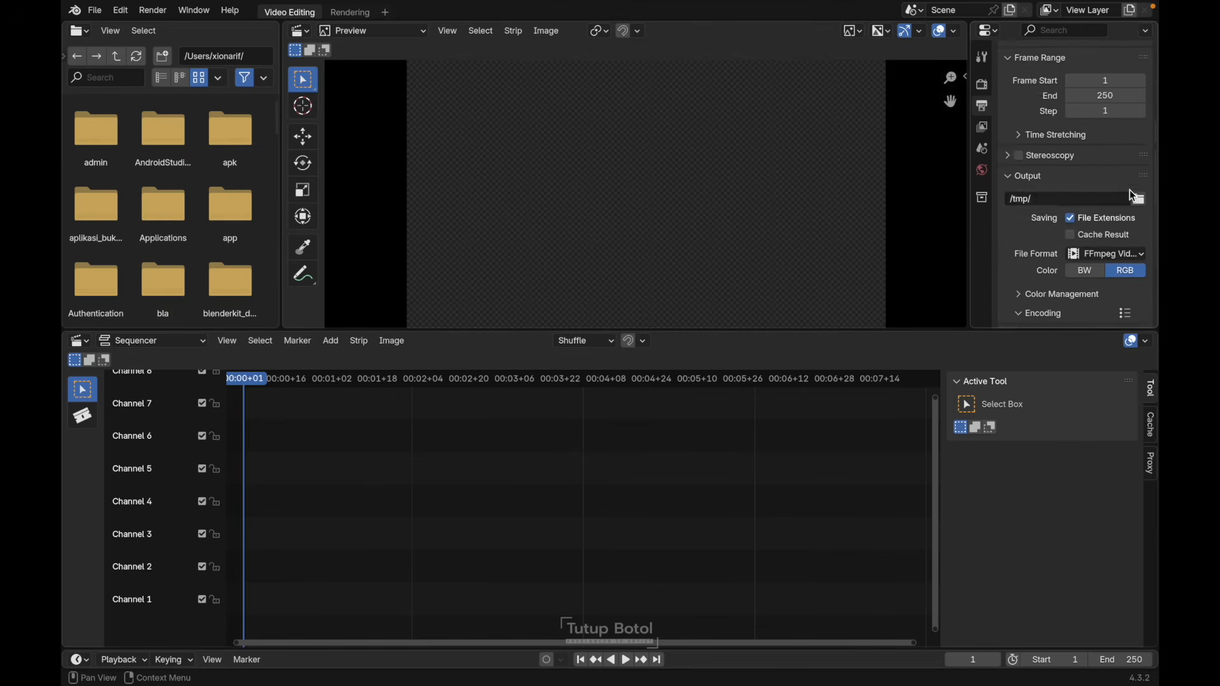
click(1127, 103)
text(1440)
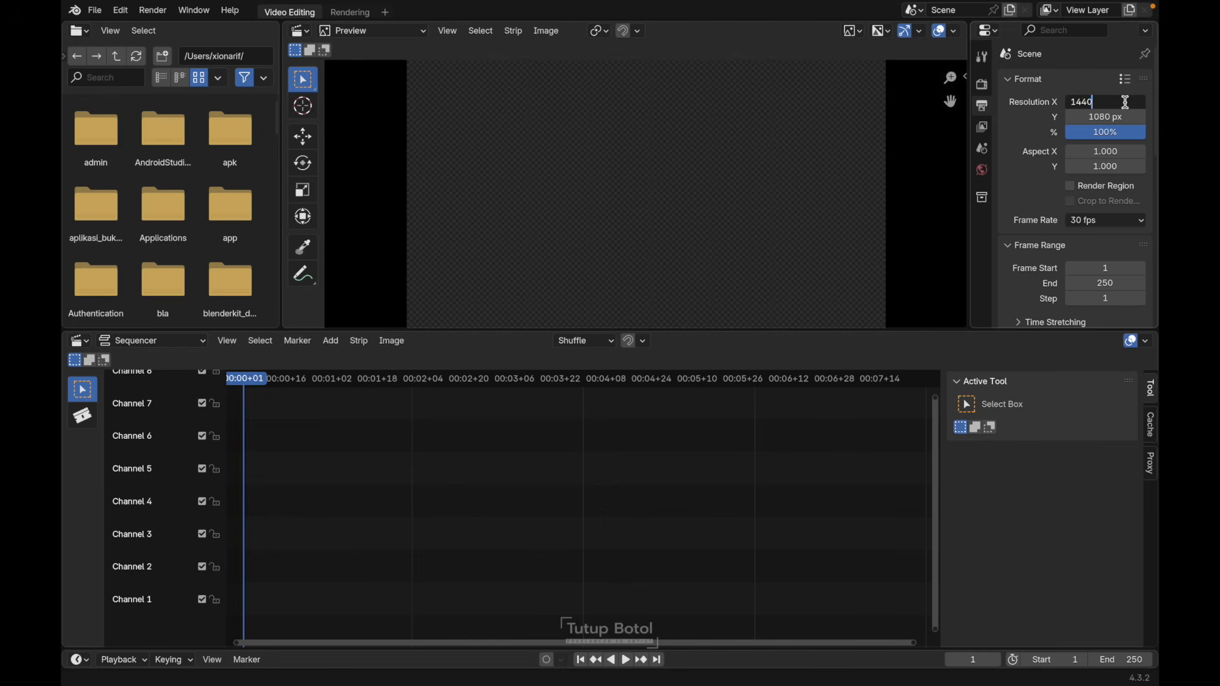
key(Return)
click(1092, 119)
text(2)
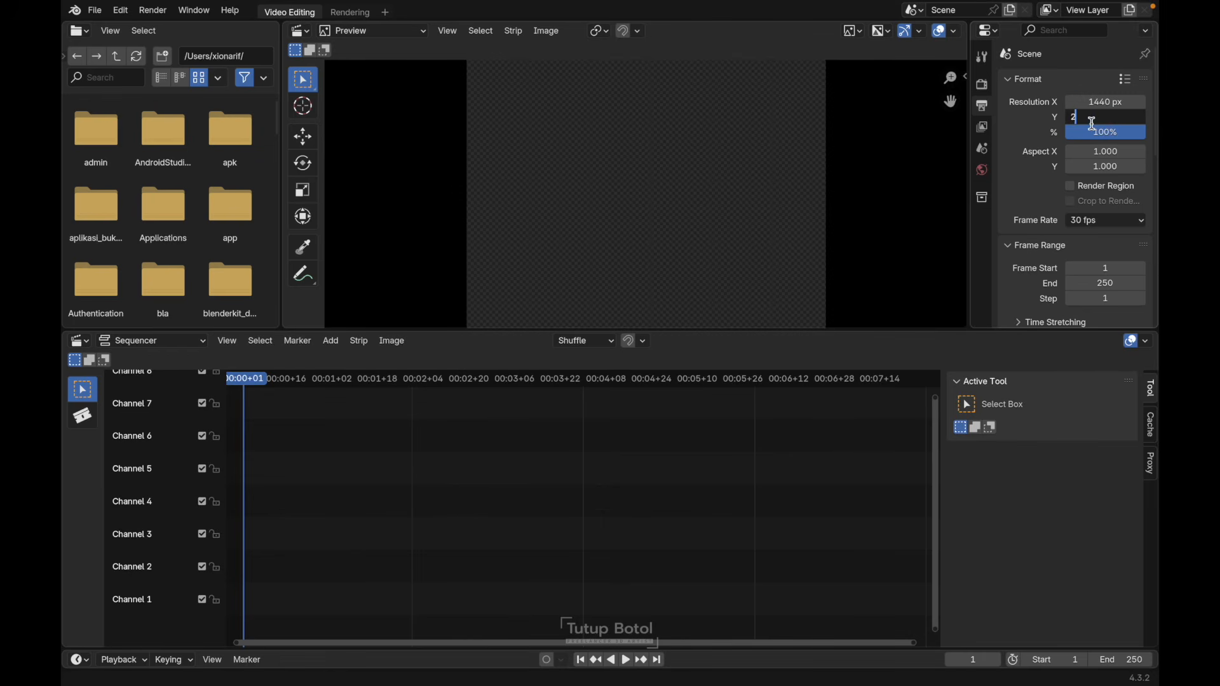
text(0000)
key(Return)
Step: Set the video's output path to "video parfum" inside the recently used exr folder
scroll(1092, 123, down, 10)
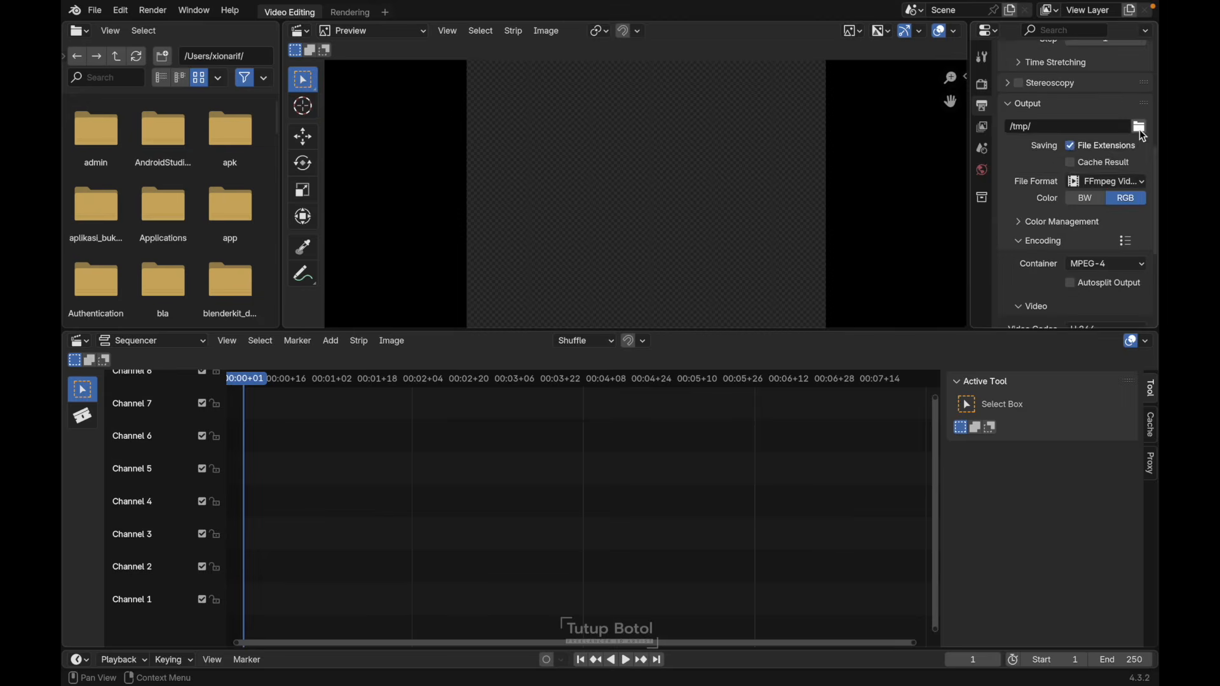
click(1141, 126)
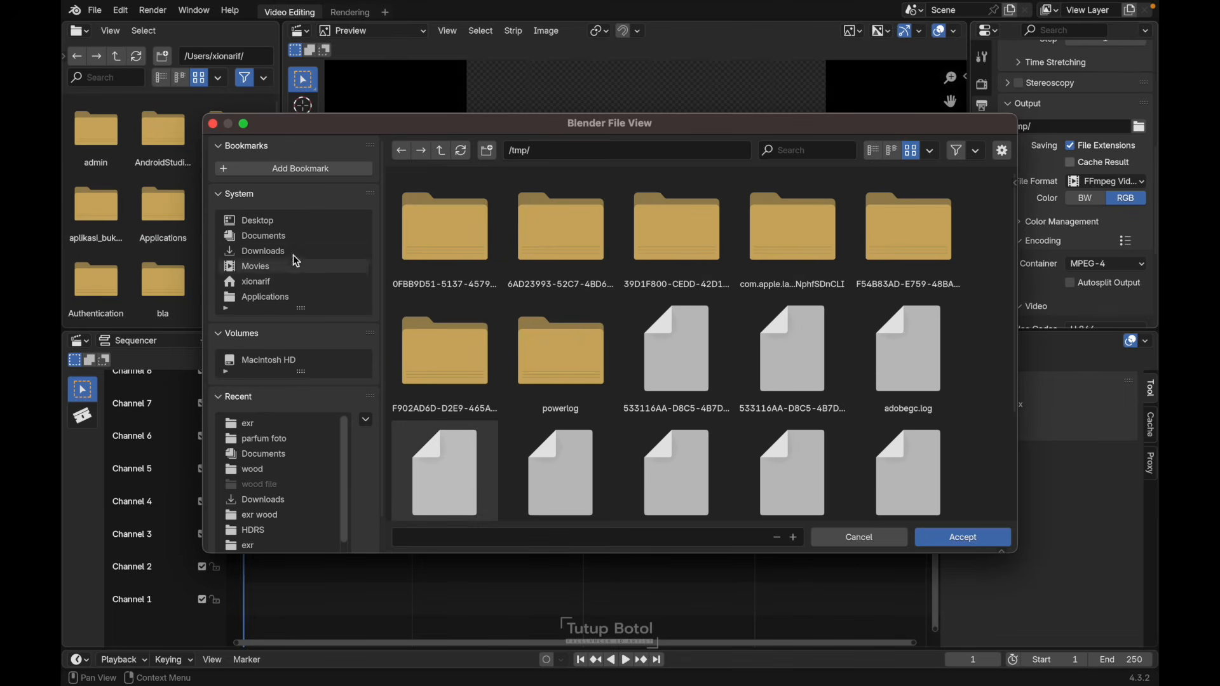
click(241, 424)
click(434, 539)
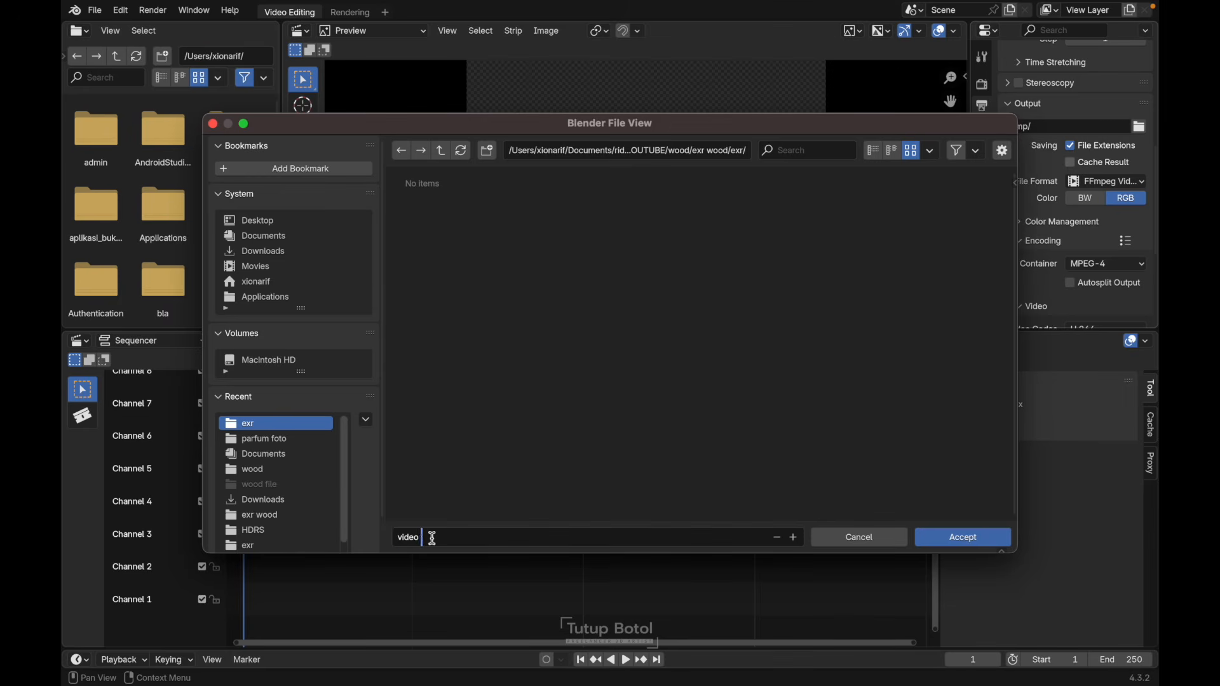
key(Return)
Step: Add all rendered PNG frames from the wood project's exr folder to the sequencer as an image strip
key(shift+a)
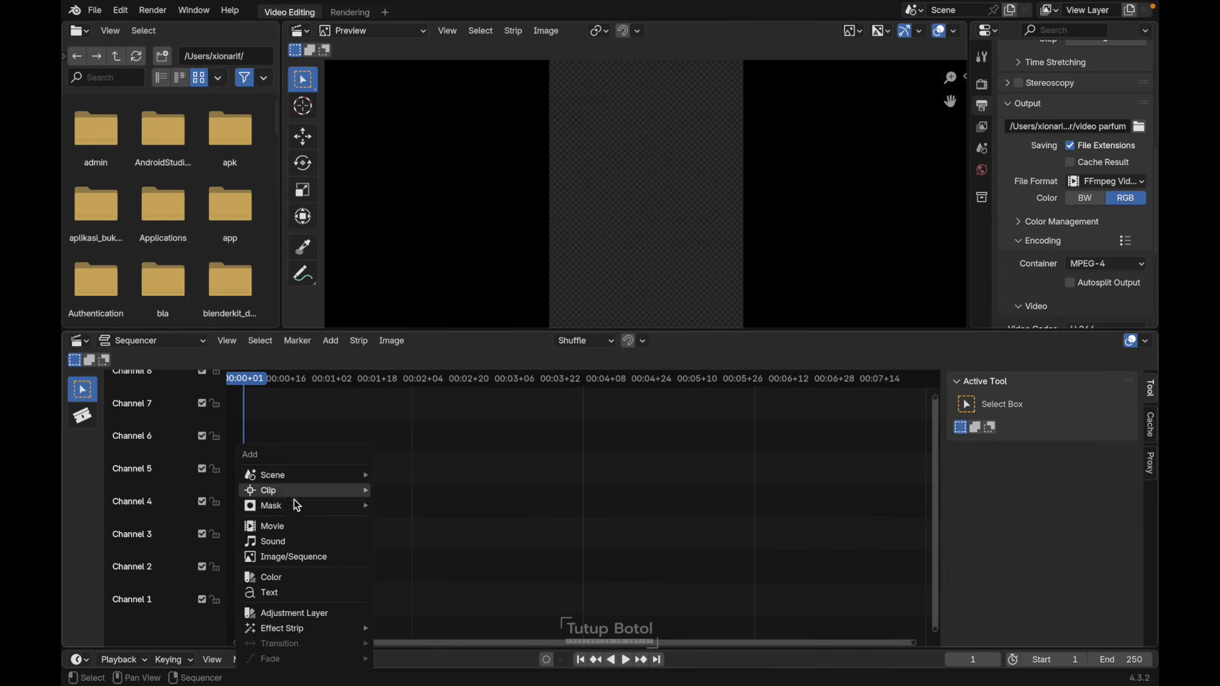
click(284, 554)
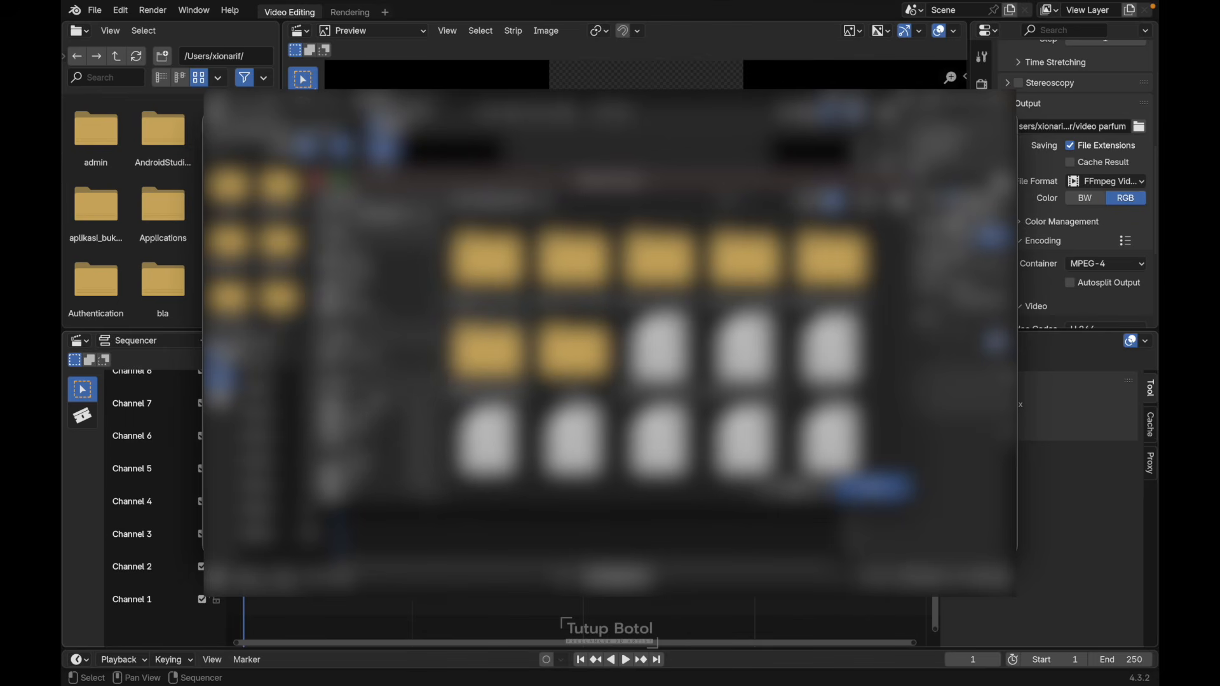
scroll(745, 296, down, 1)
key(a)
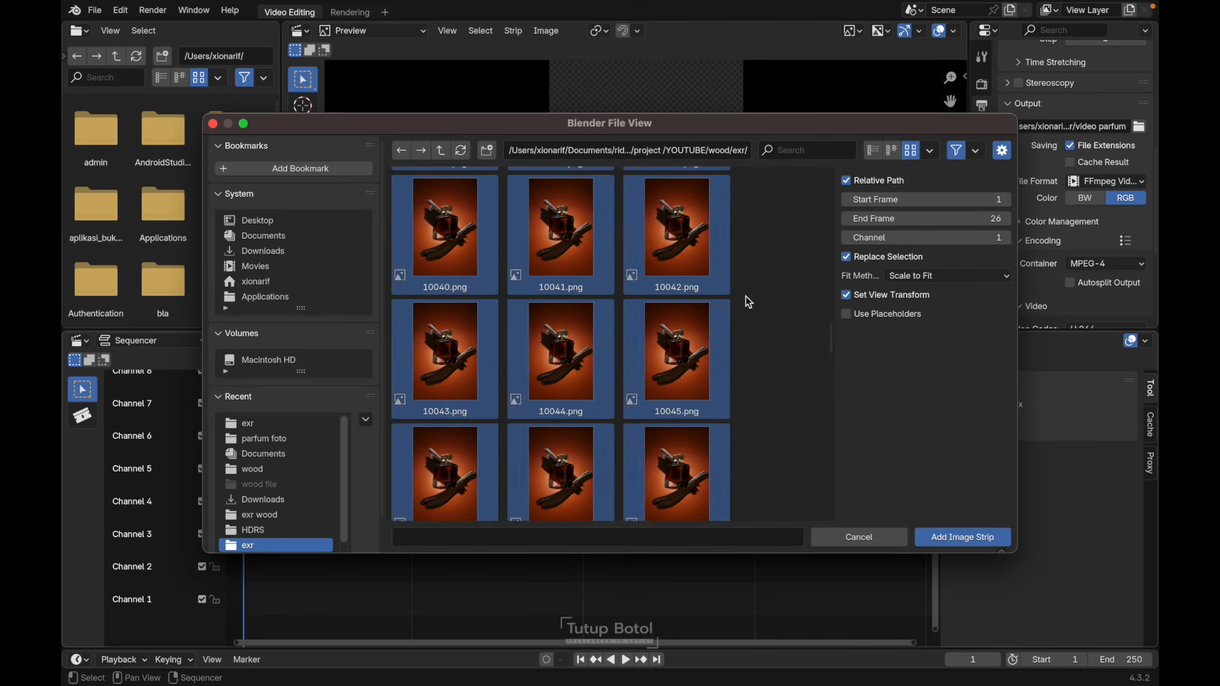
click(964, 539)
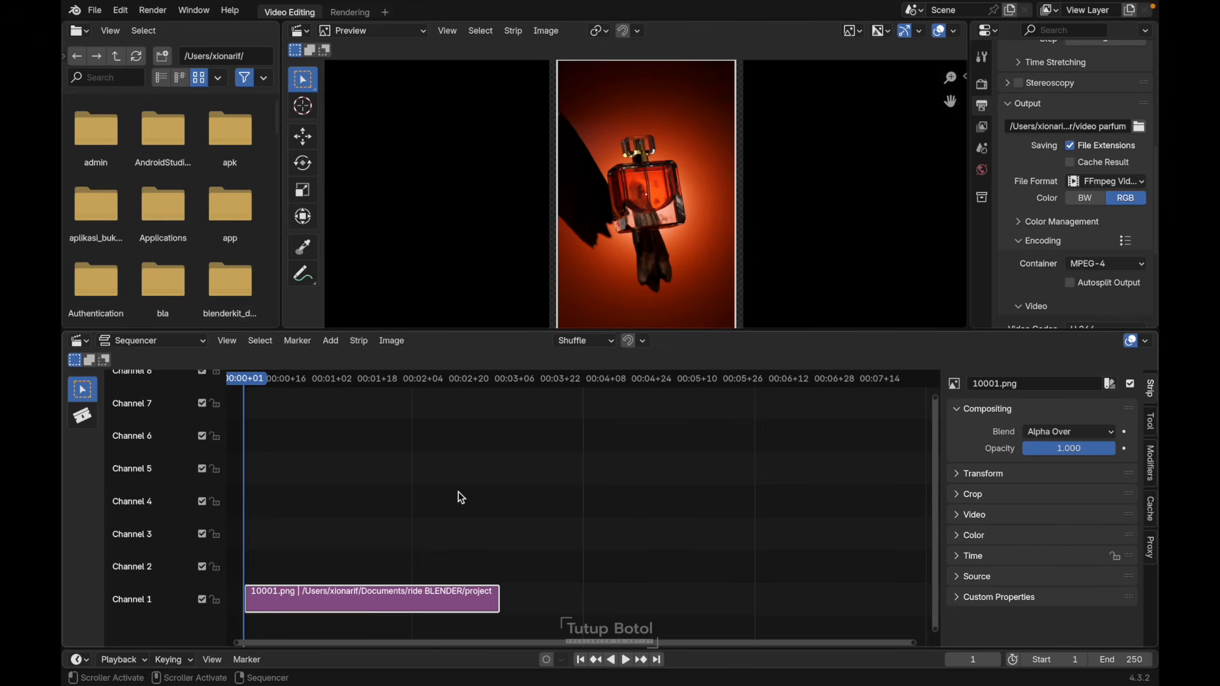
Step: Set the colour management's view transform to Standard and its look to None
scroll(1074, 222, down, 6)
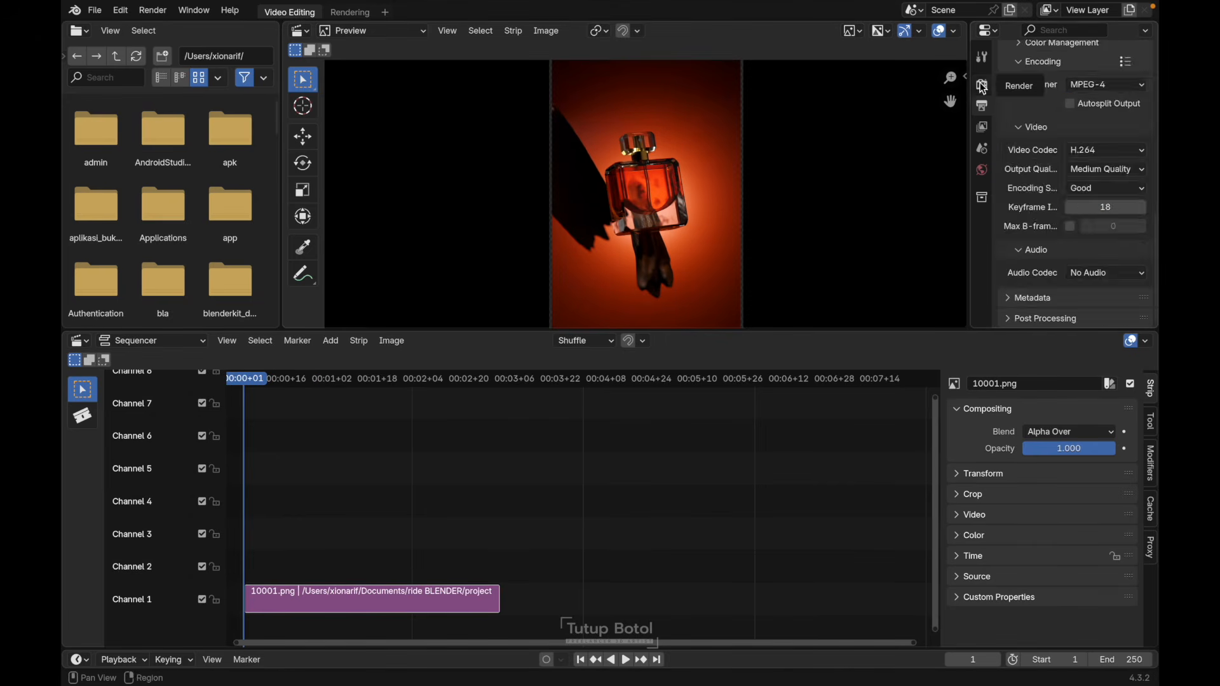
click(982, 84)
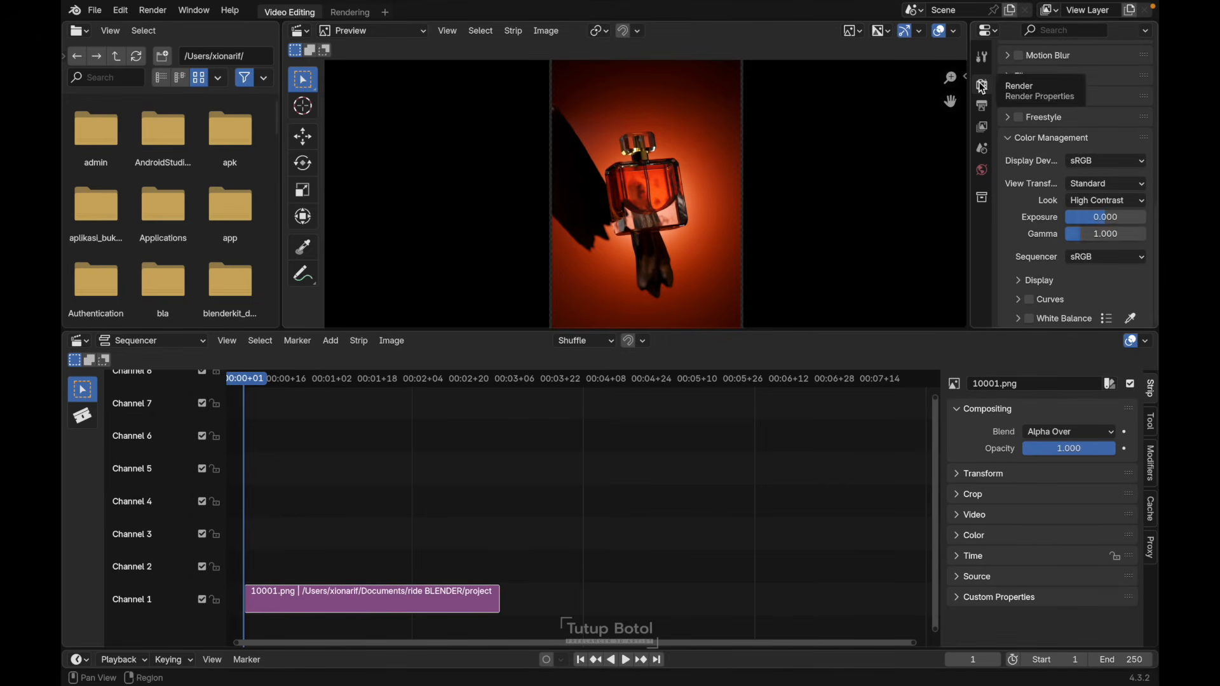
click(1086, 185)
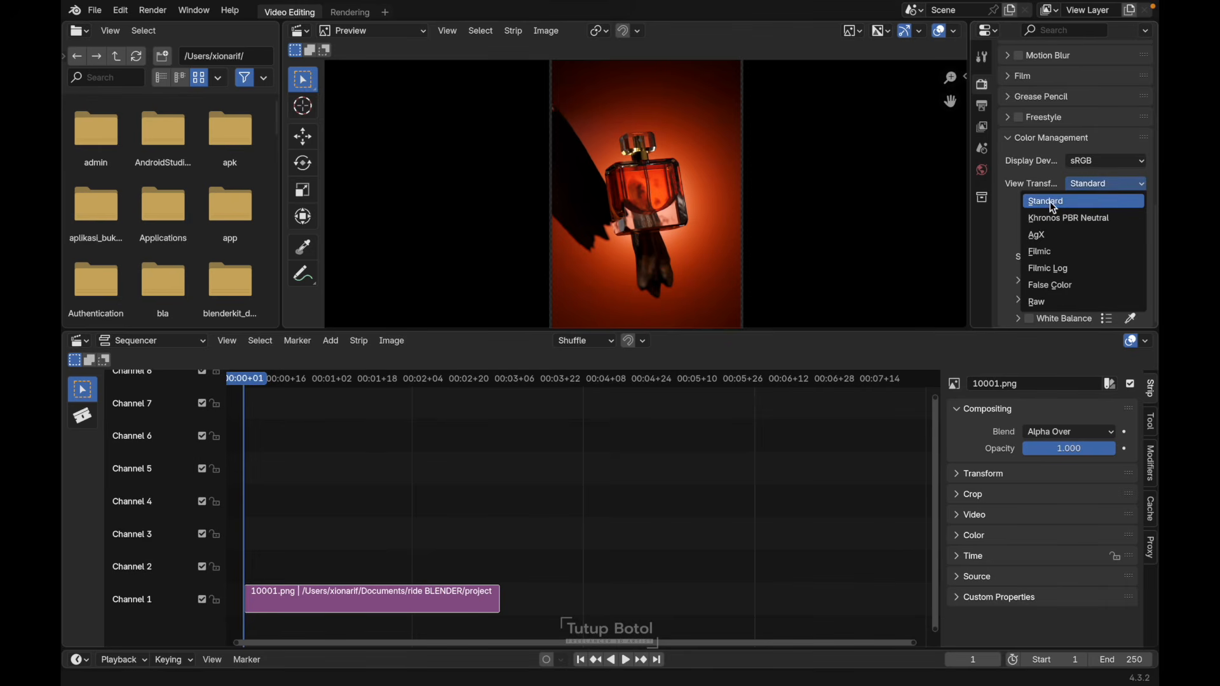
click(1050, 201)
click(1089, 201)
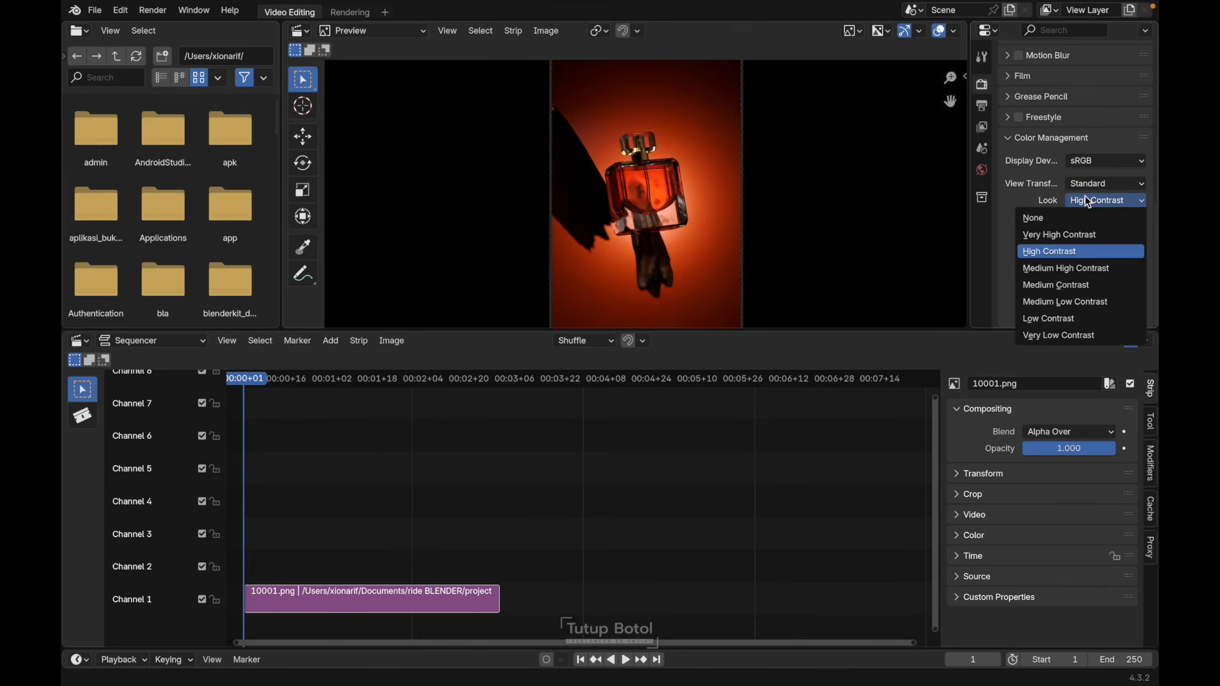
click(1043, 219)
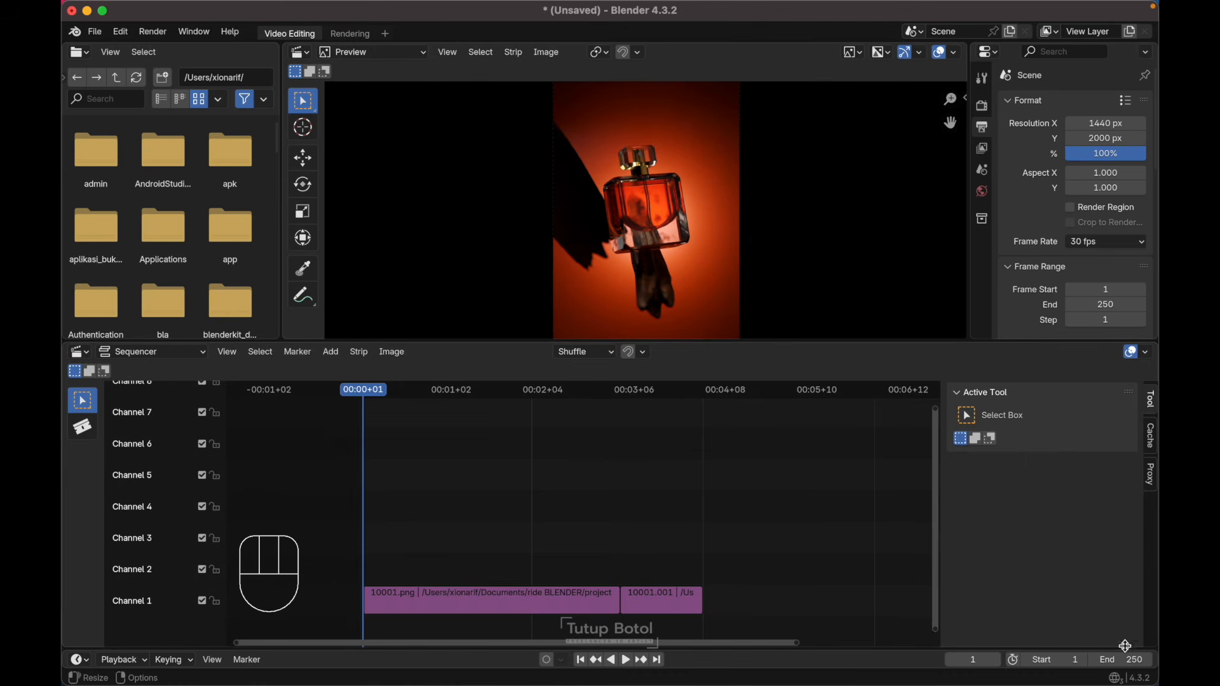
Step: Set the end frame of the sequence to 120
click(1125, 660)
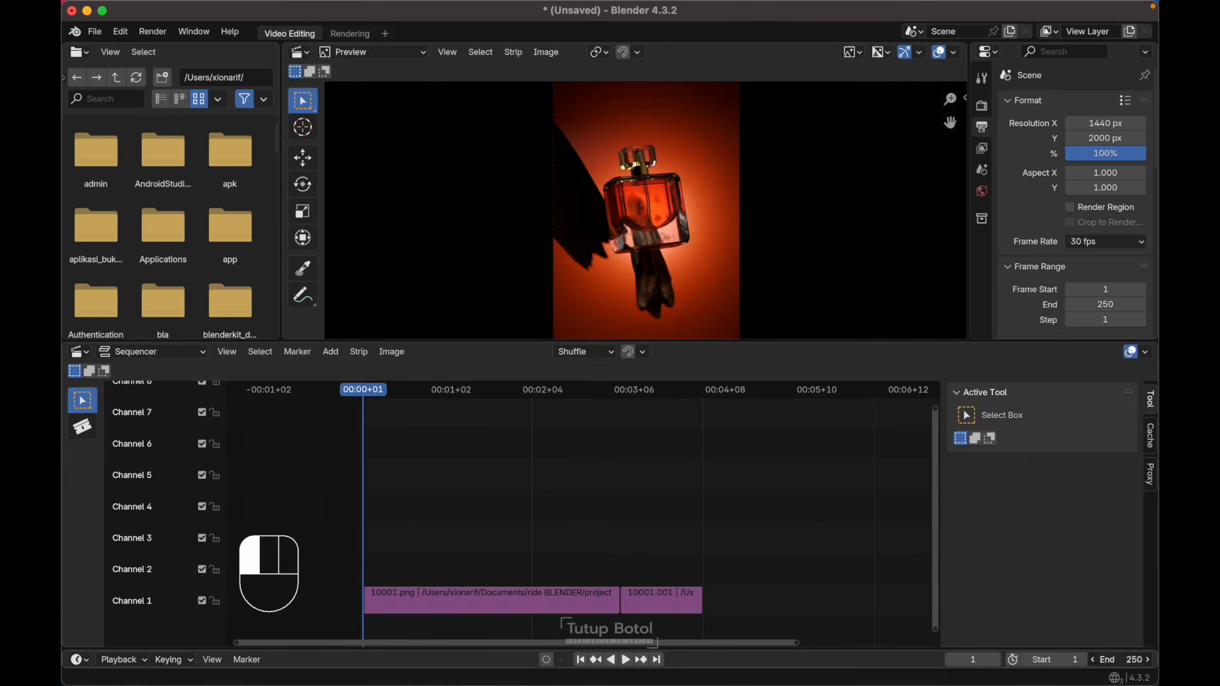
key(Return)
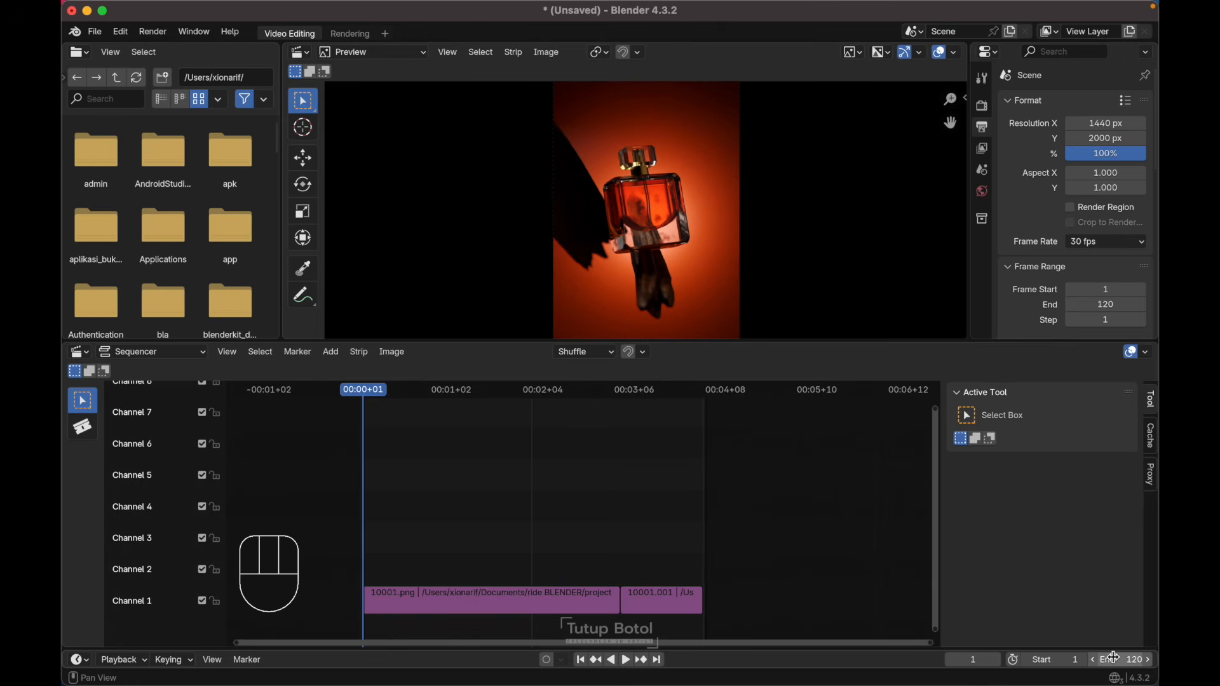
click(707, 459)
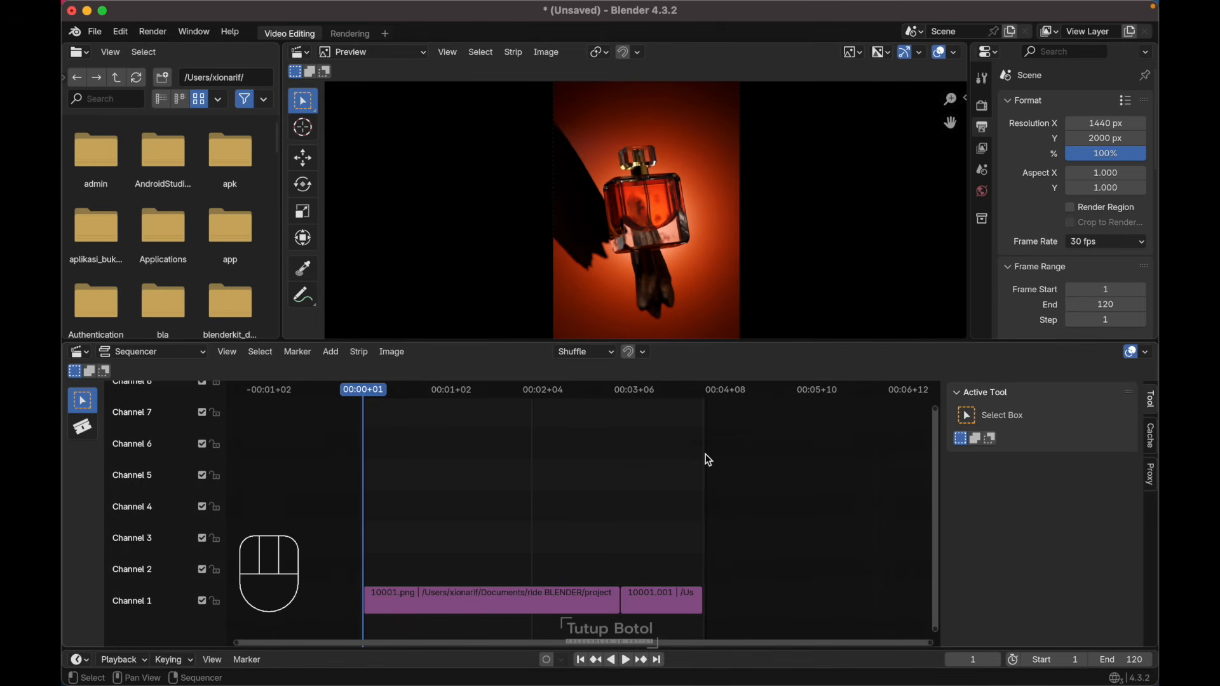